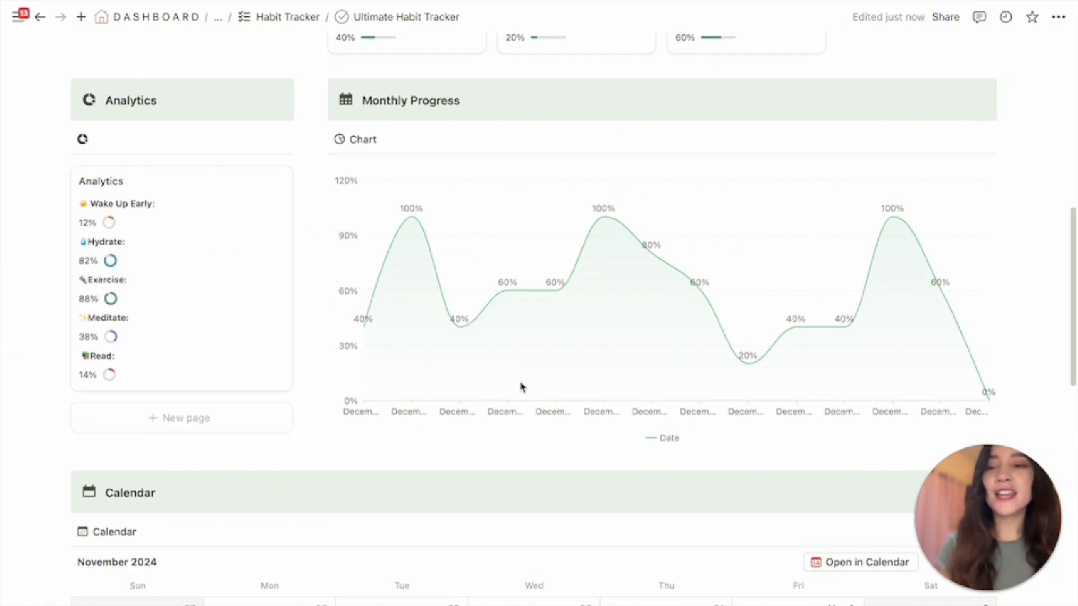
# Scroll through the finished Ultimate Habit Tracker template to review its chart and calendar
pyautogui.scroll(-8, 520, 385)
pyautogui.scroll(-2, 521, 386)
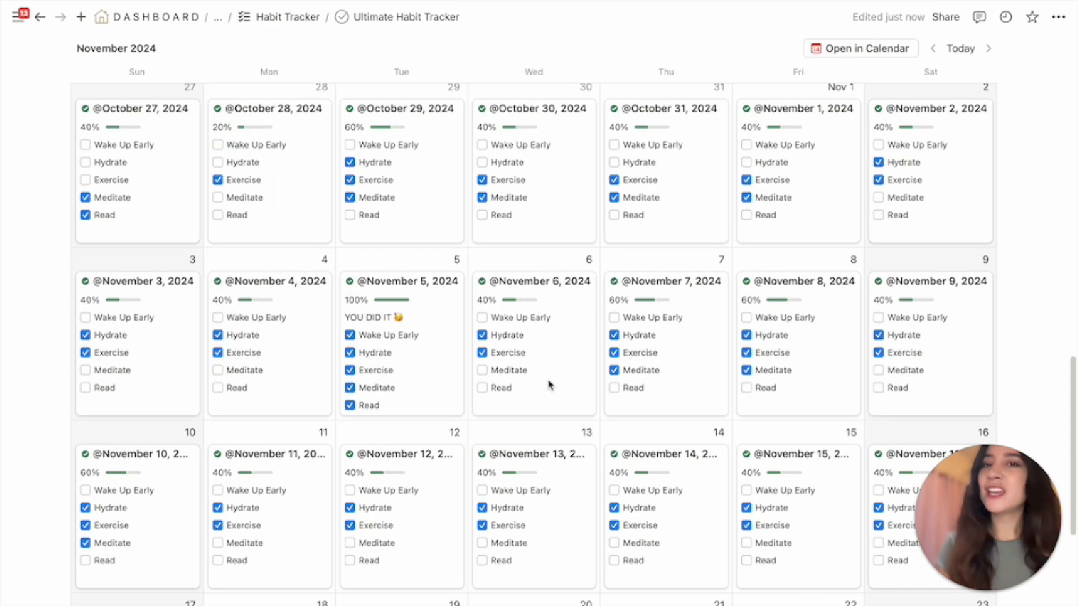
pyautogui.scroll(10, 549, 385)
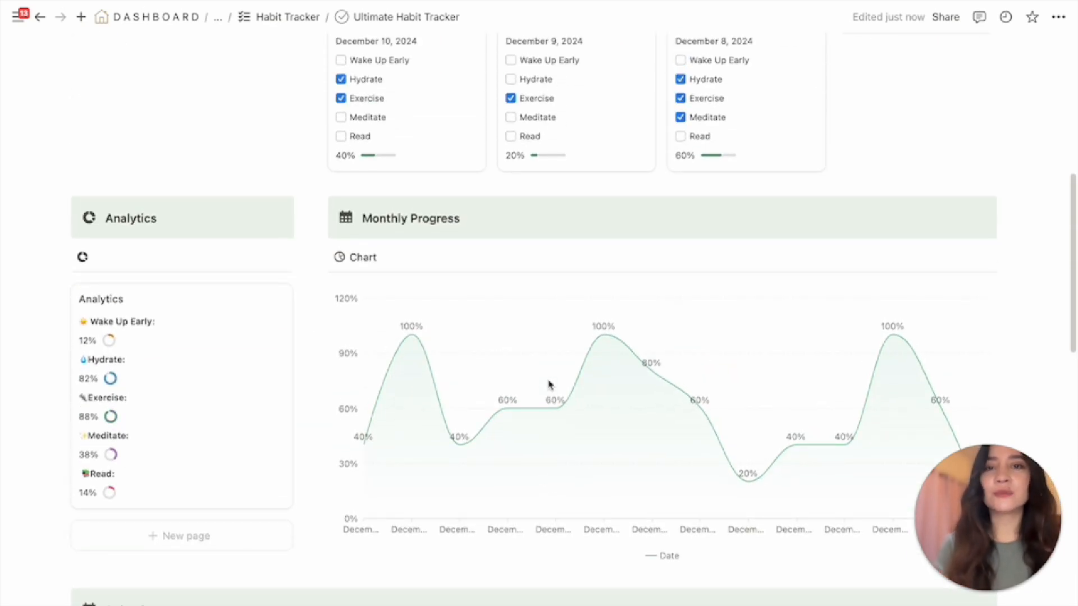
pyautogui.scroll(4, 549, 385)
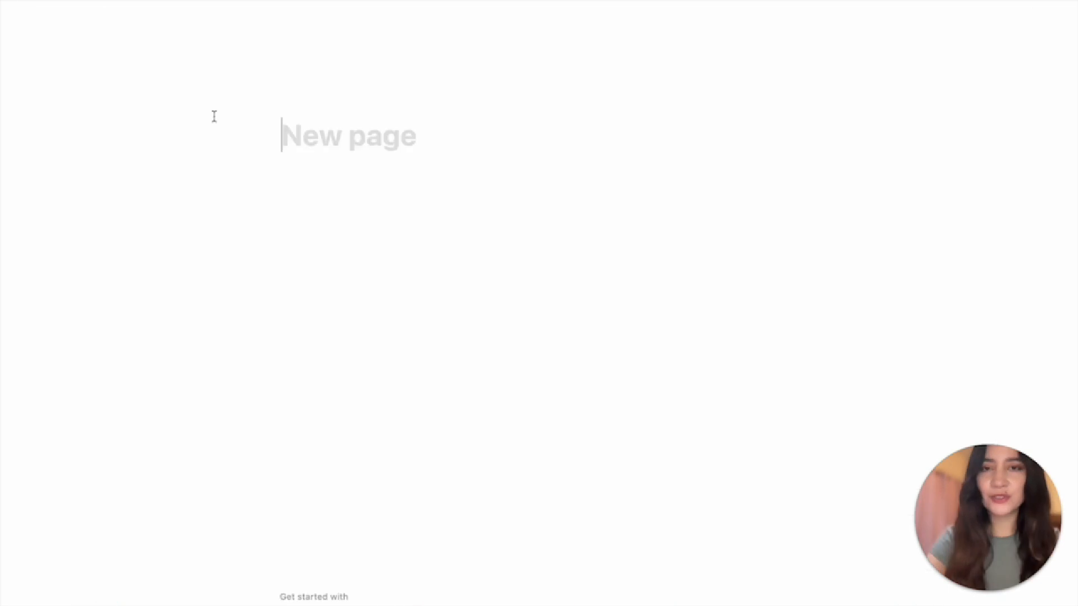
# Title the new page 'My Habit Tracker'
pyautogui.write('M')
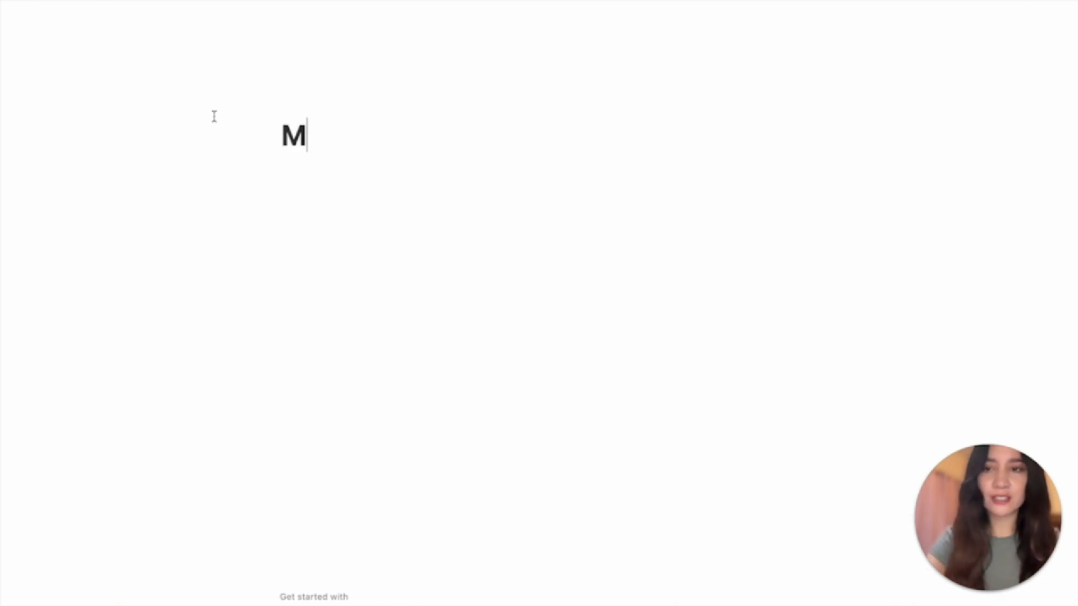
pyautogui.write('y Habit t')
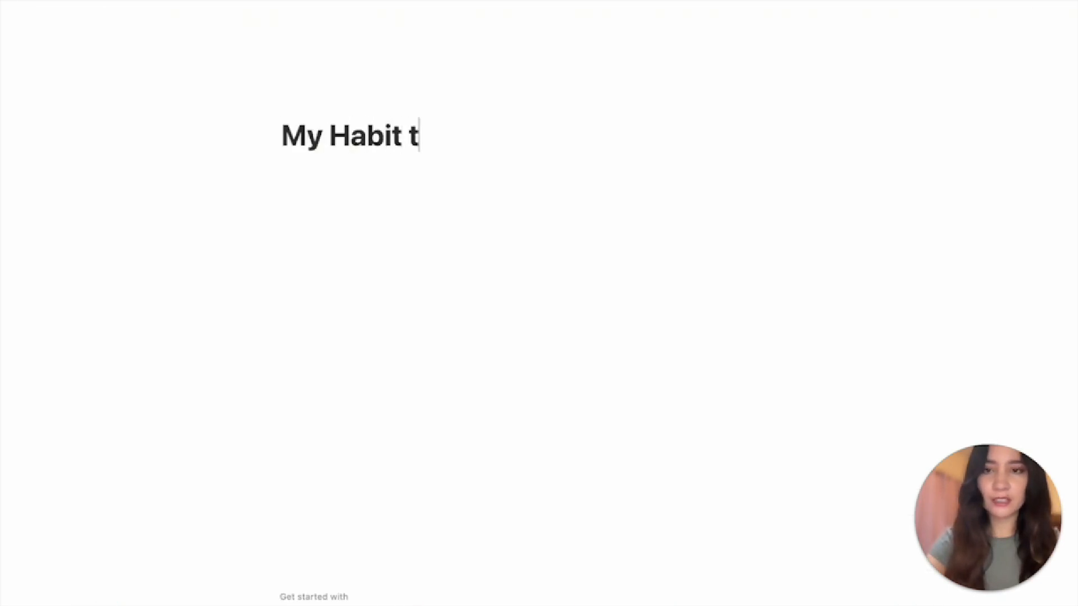
pyautogui.press('BackSpace')
pyautogui.write('Tracker')
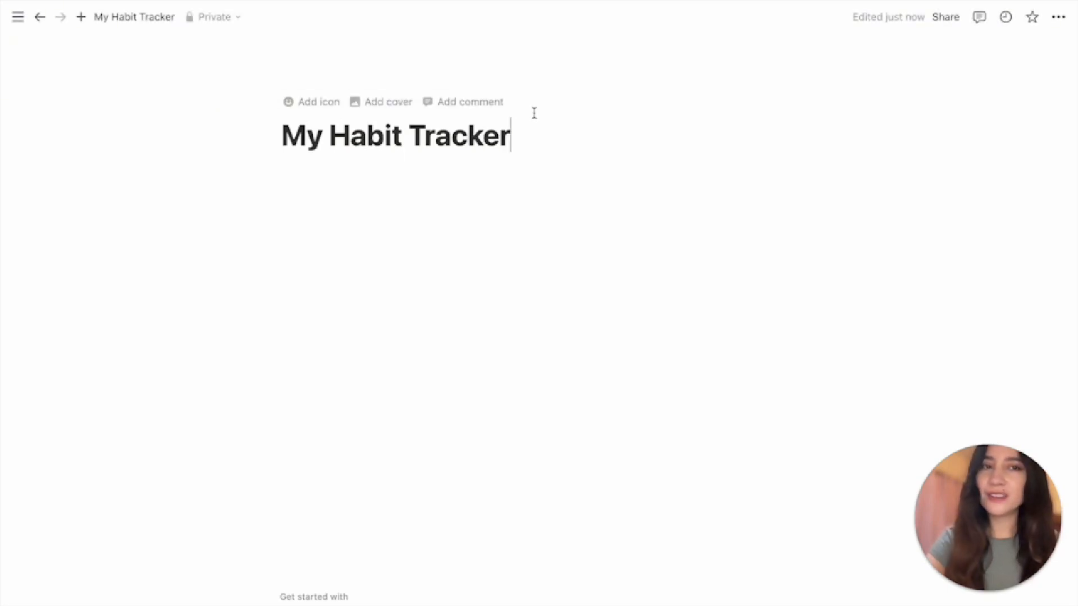
# Set the page to full width and give it a green ✅ check-mark icon
pyautogui.click(1059, 18)
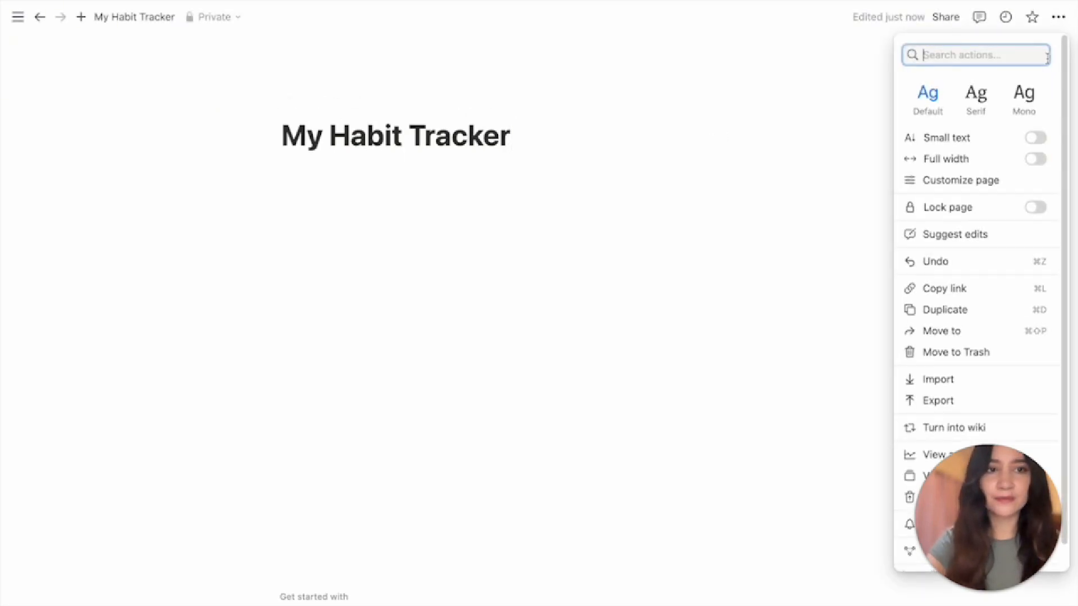
pyautogui.click(1037, 160)
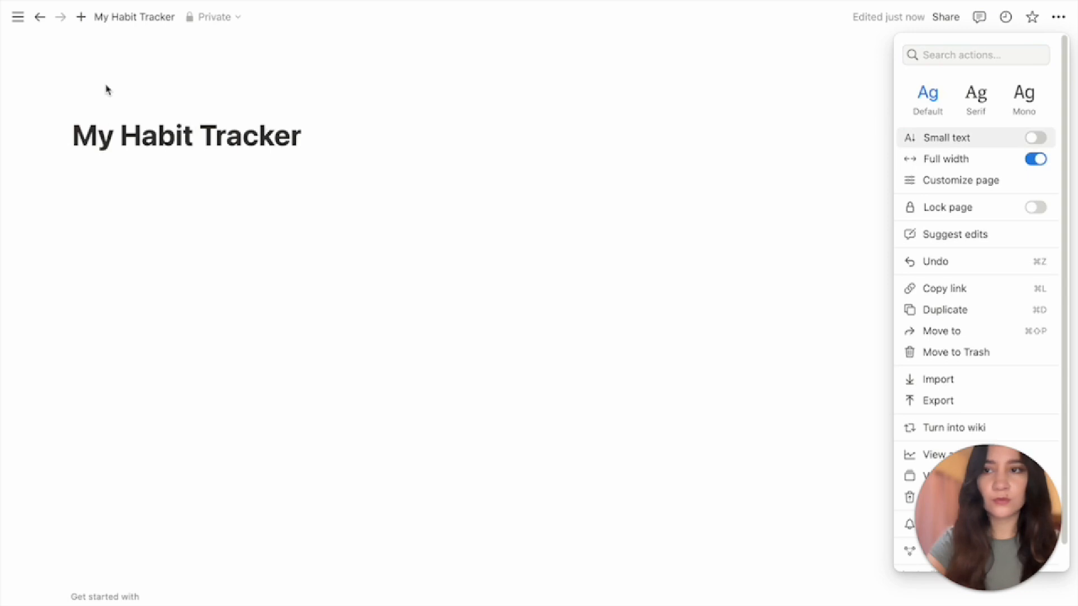
pyautogui.click(108, 106)
pyautogui.click(106, 103)
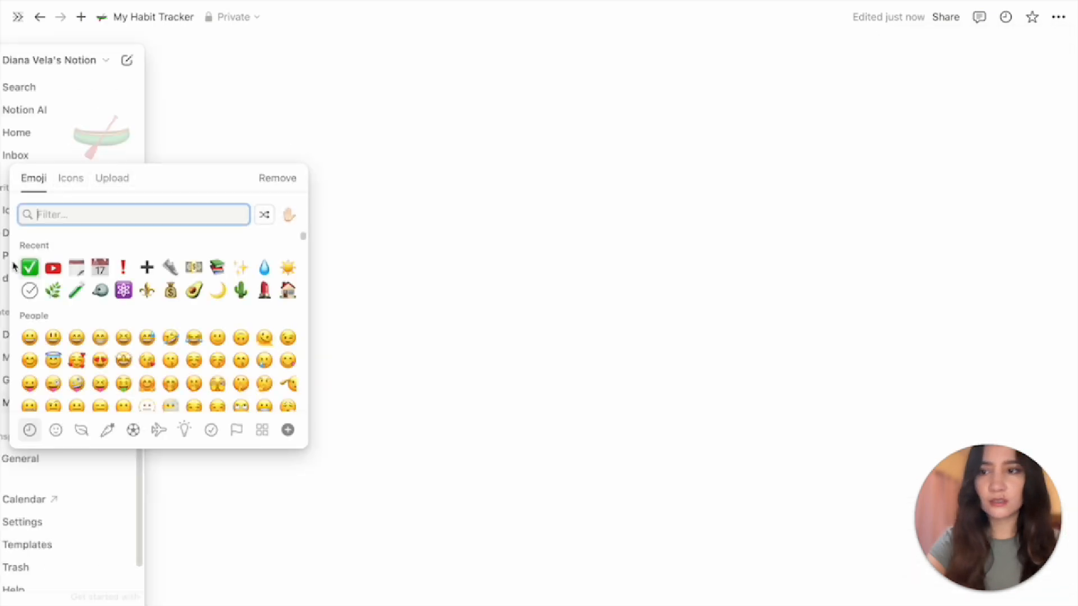
pyautogui.click(30, 267)
pyautogui.click(116, 258)
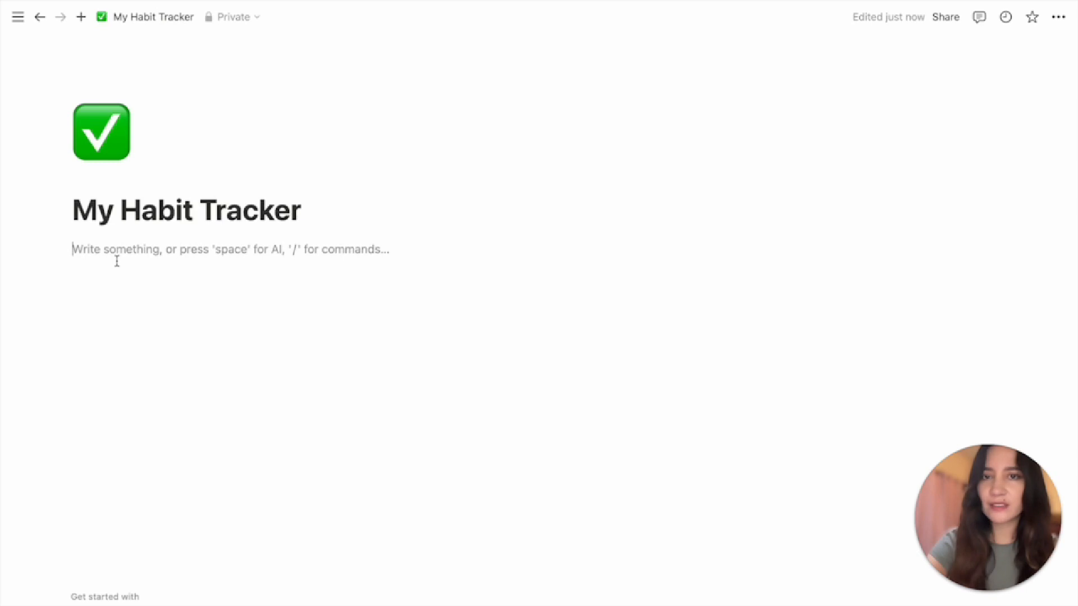
# Insert an empty inline table with /data and name it 'My 2025 habit tracker'
pyautogui.write('/data')
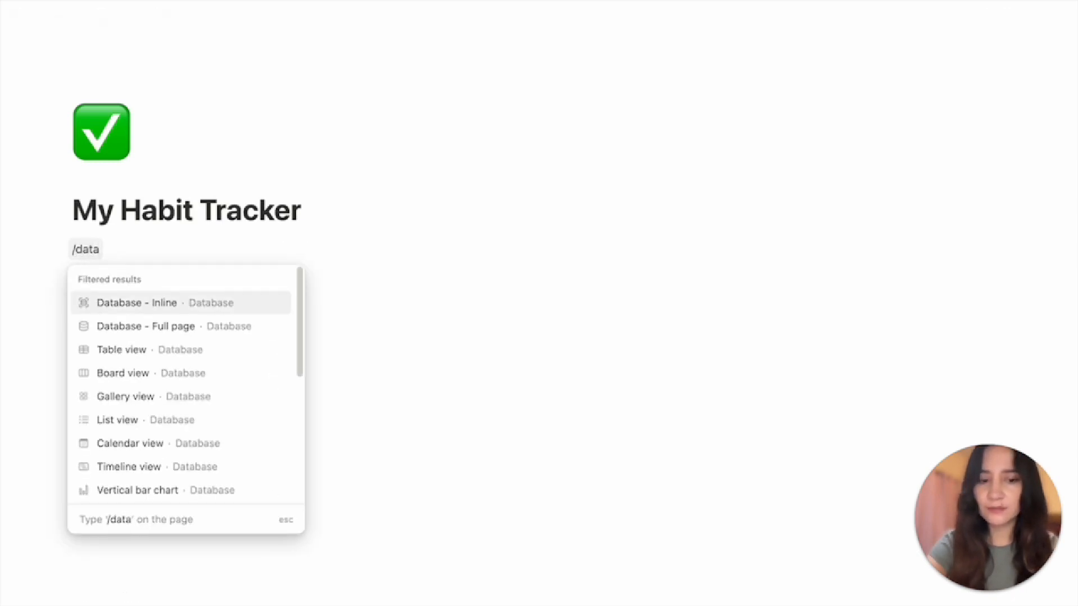
pyautogui.press('Return')
pyautogui.click(903, 350)
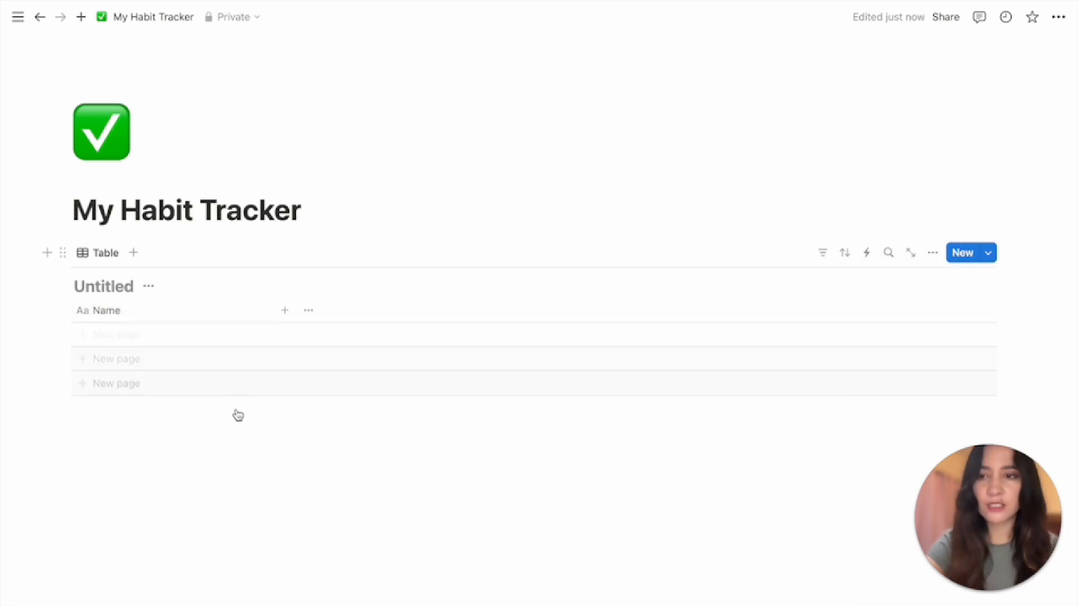
pyautogui.write('My')
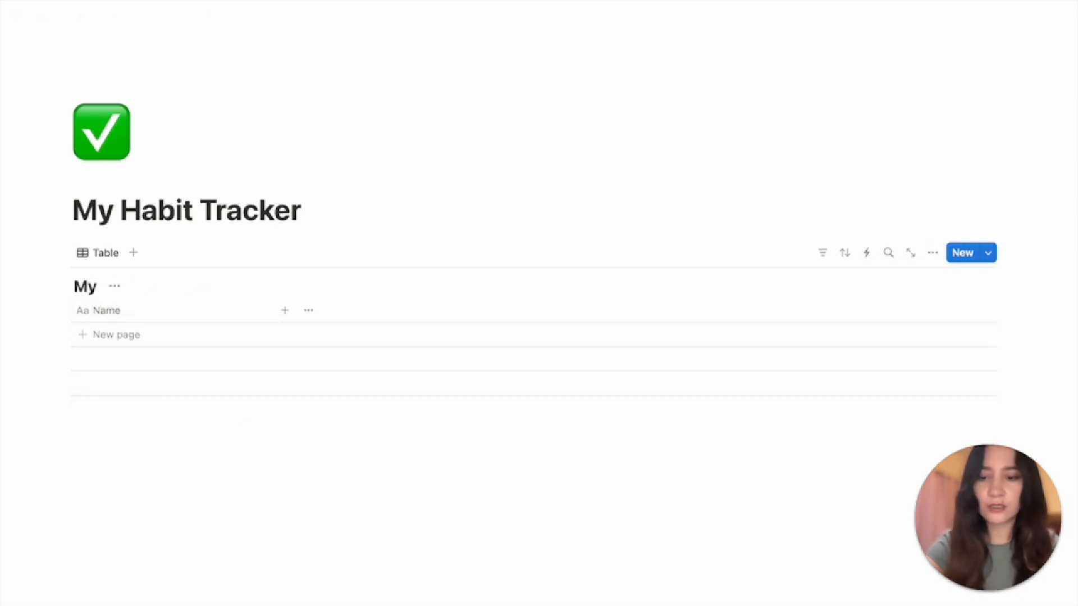
pyautogui.write(' 2025 habit')
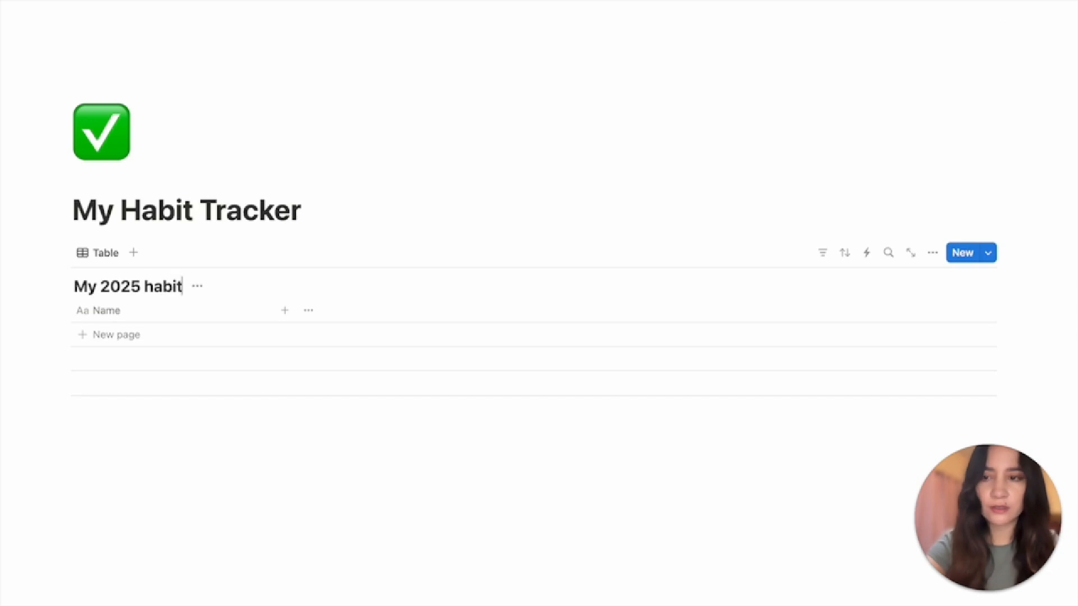
pyautogui.write(' tracker')
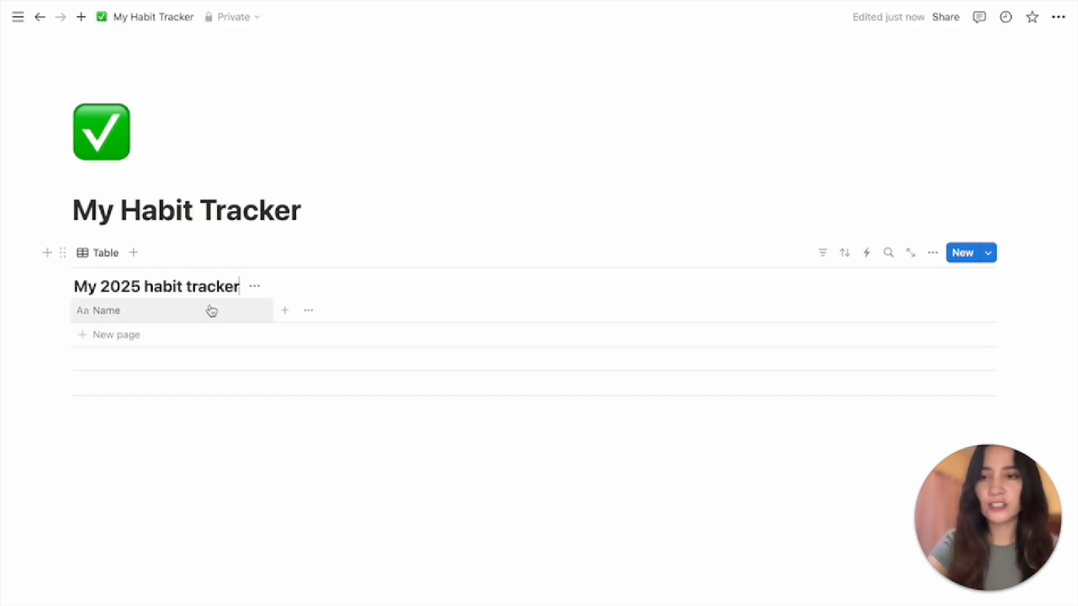
# Add a Date column to the habit table
pyautogui.click(285, 312)
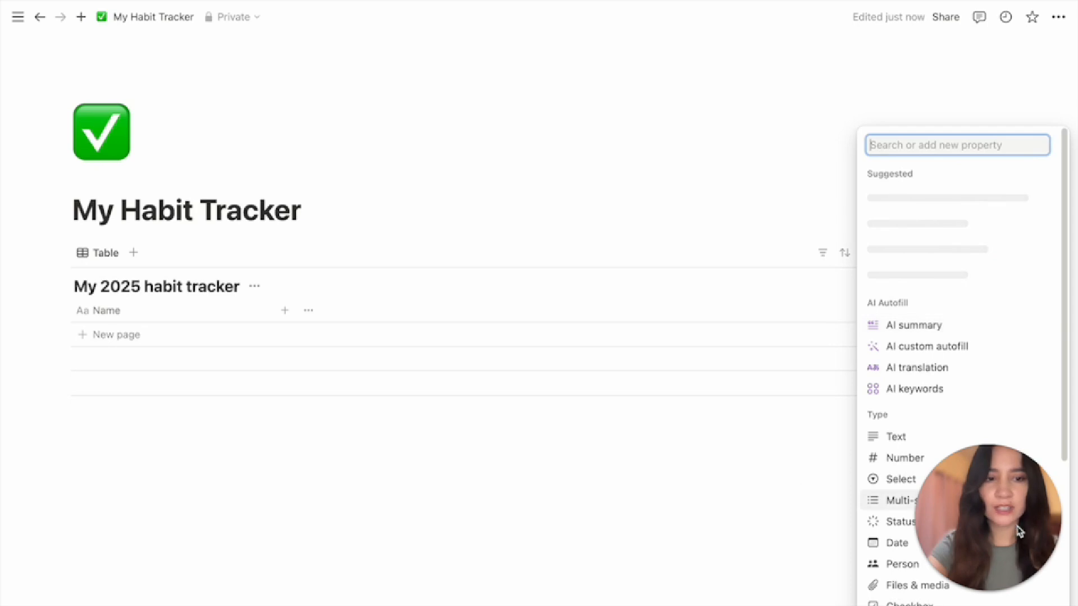
pyautogui.click(905, 548)
pyautogui.click(791, 536)
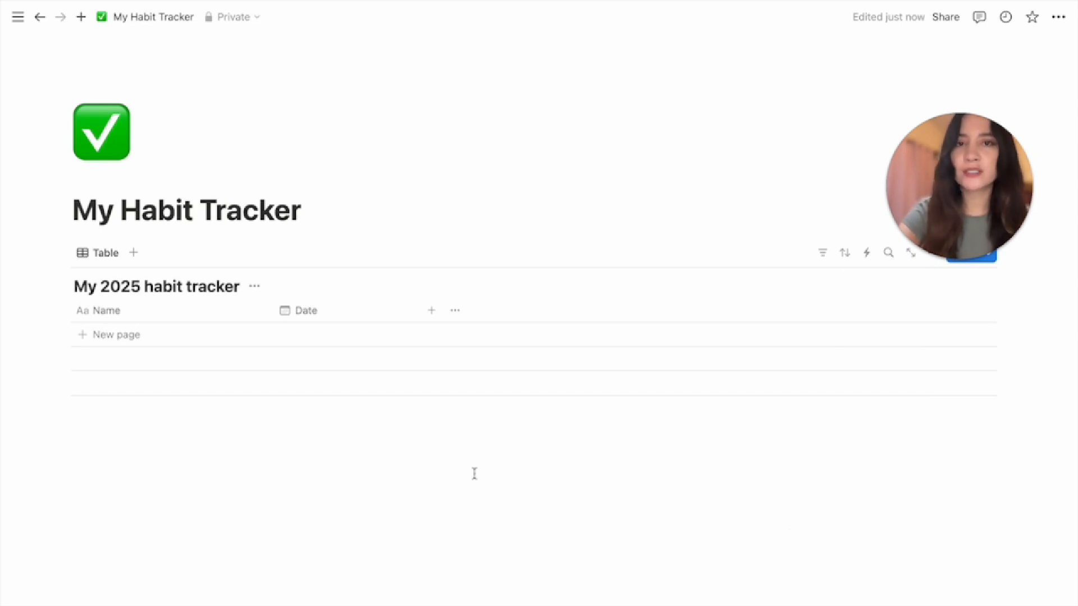
# Add a 'Wake Up Early' checkbox column with a sun icon, narrowed to just the icon
pyautogui.click(431, 311)
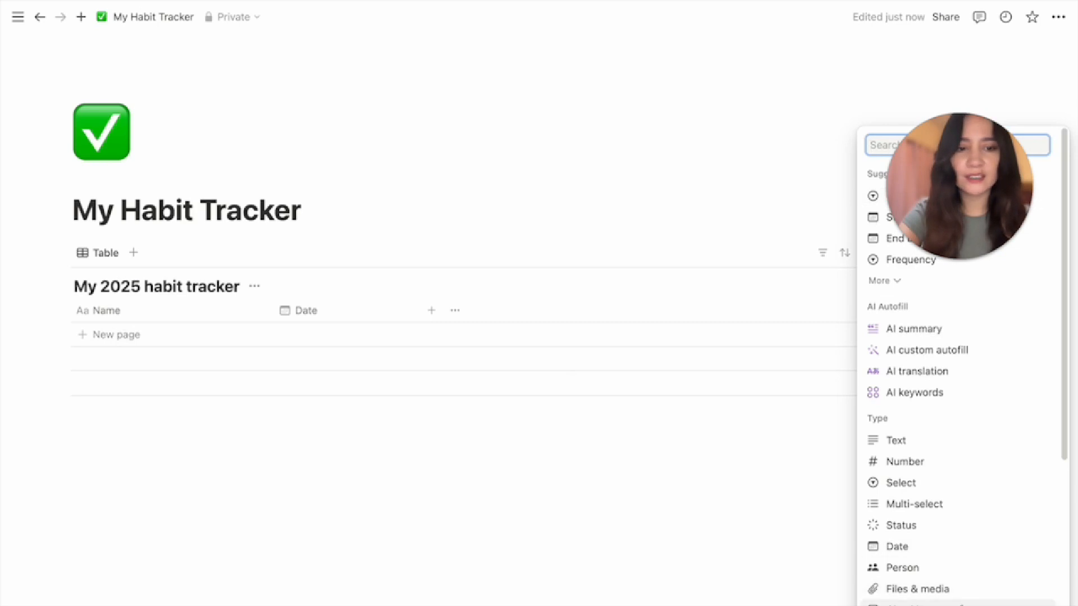
pyautogui.scroll(-4, 909, 392)
pyautogui.click(912, 384)
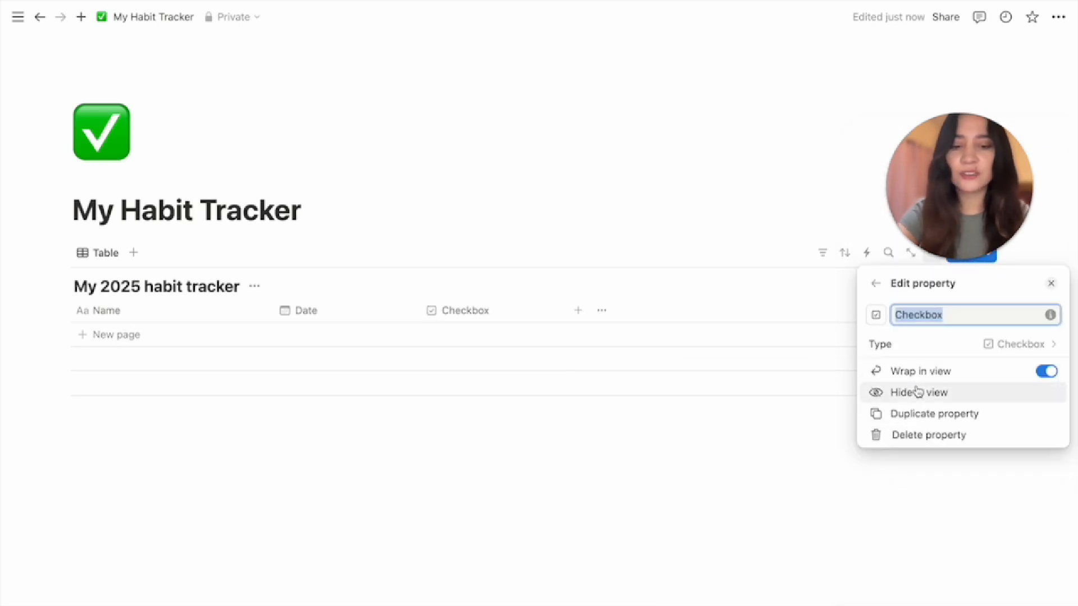
pyautogui.write('Wake Up ')
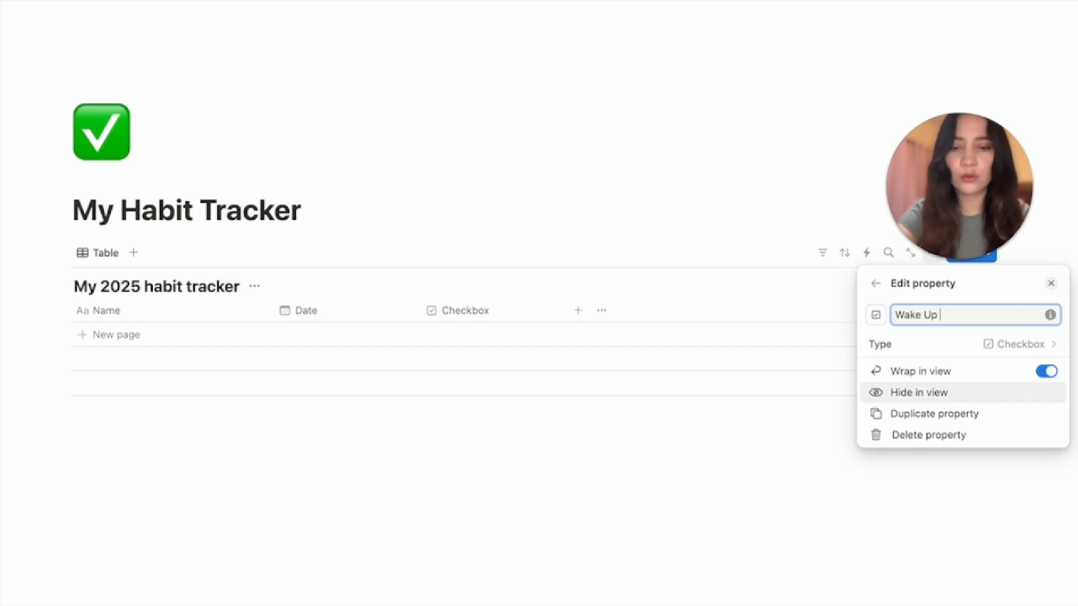
pyautogui.write('EAr')
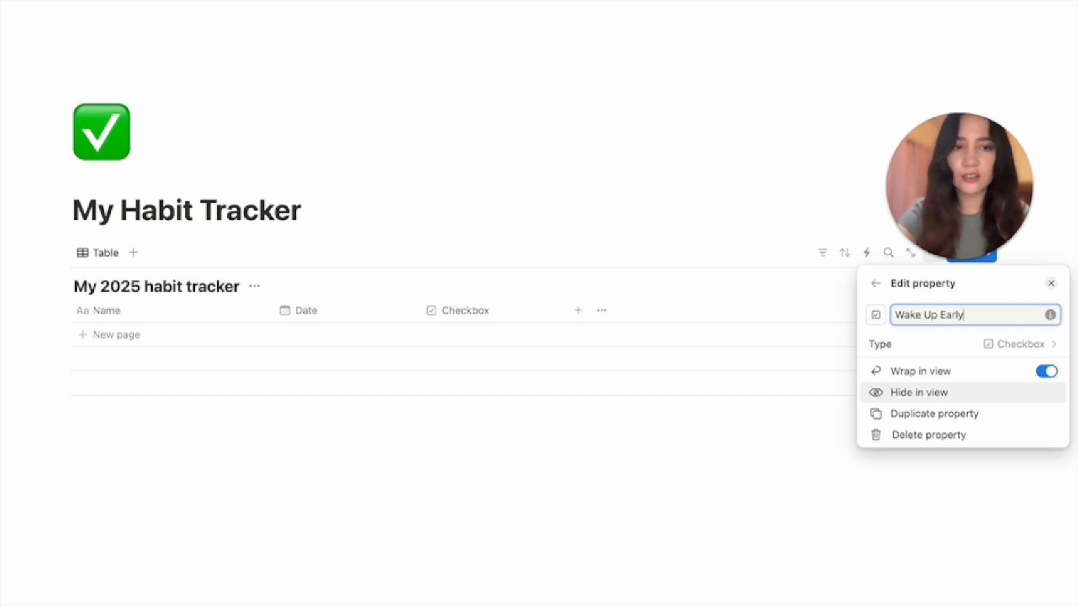
pyautogui.click(875, 315)
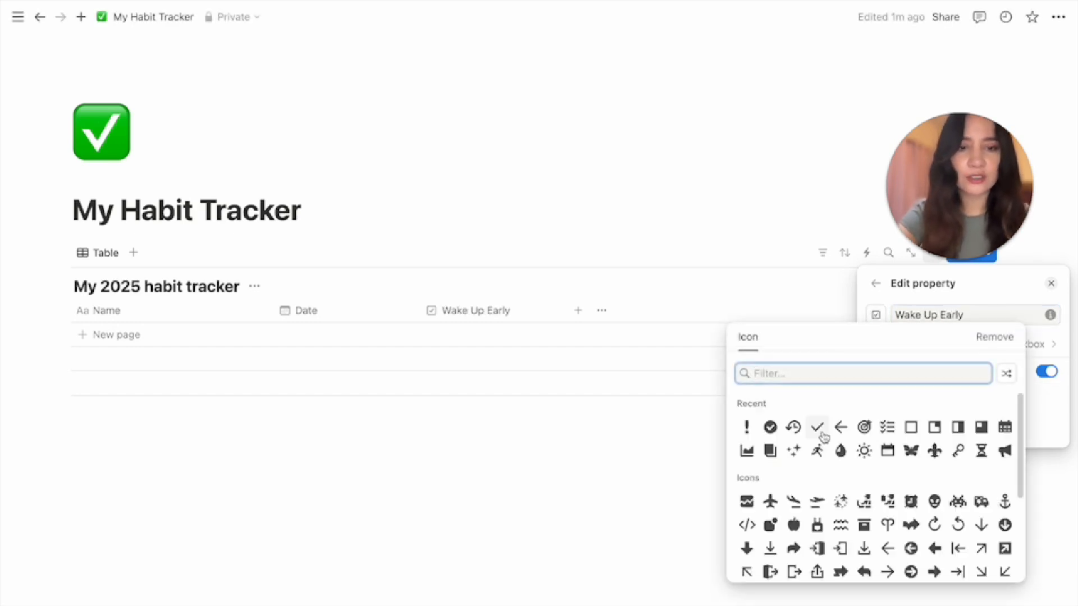
pyautogui.click(864, 453)
pyautogui.click(751, 452)
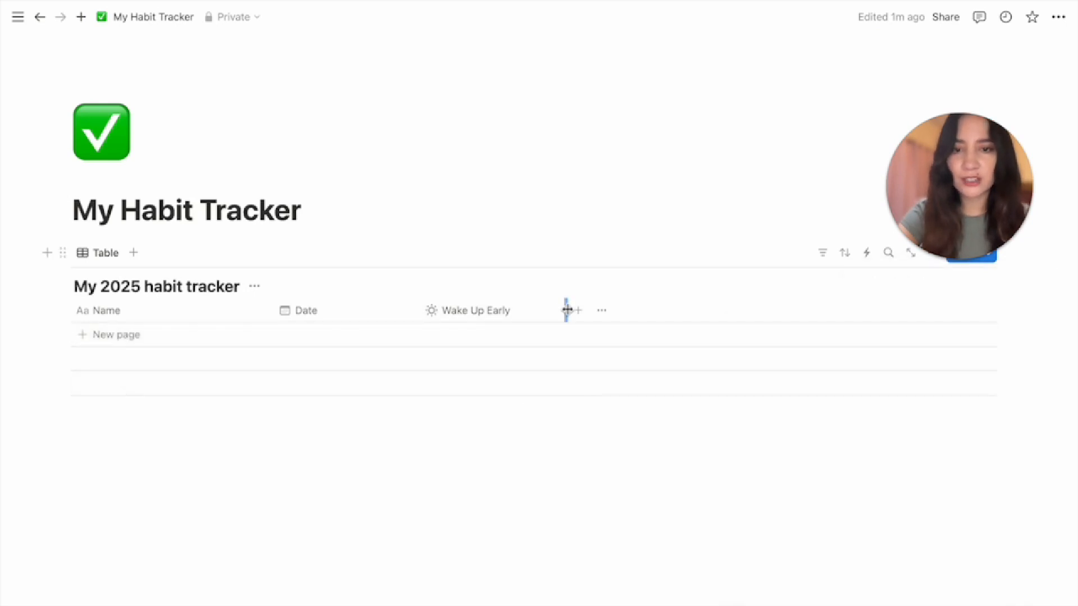
pyautogui.moveTo(566, 310); pyautogui.dragTo(443, 317)
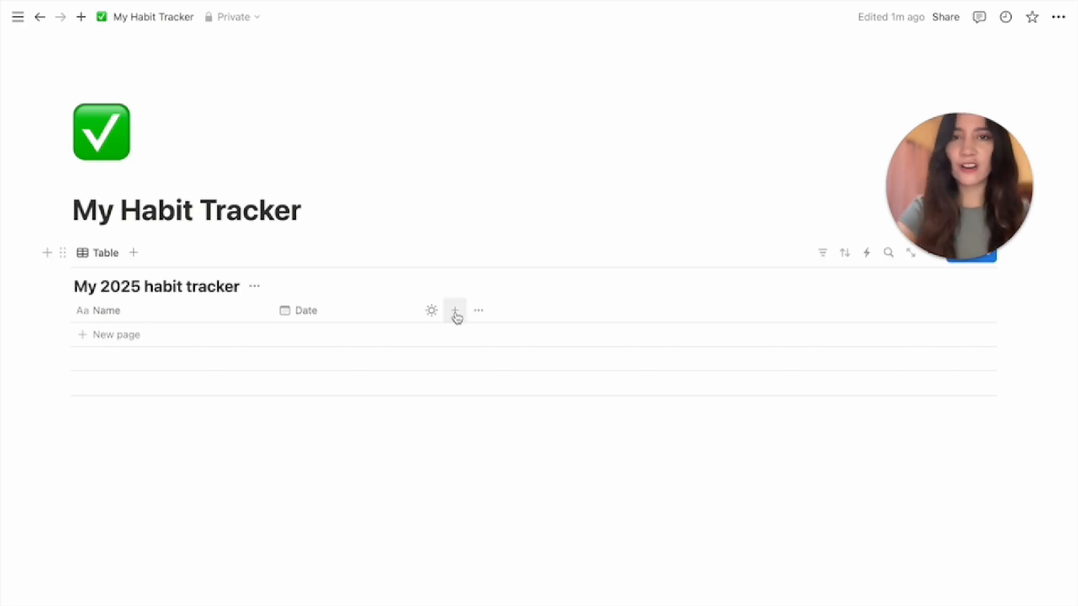
# Add a 'Drink 2L of Water' checkbox column with a water-drop icon, narrowed to the icon
pyautogui.click(456, 312)
pyautogui.scroll(-1, 915, 567)
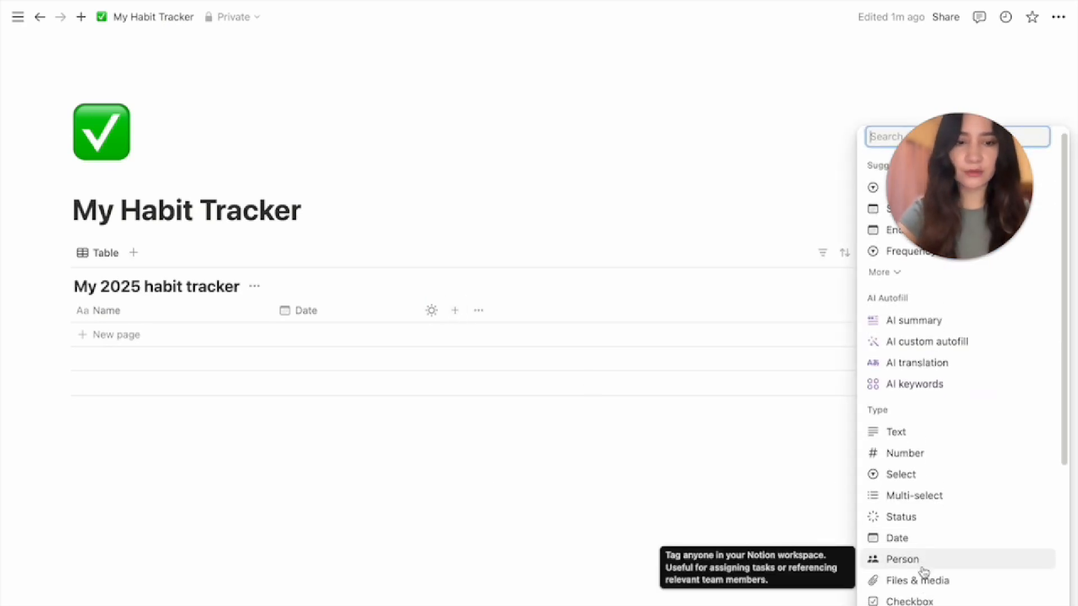
pyautogui.click(916, 587)
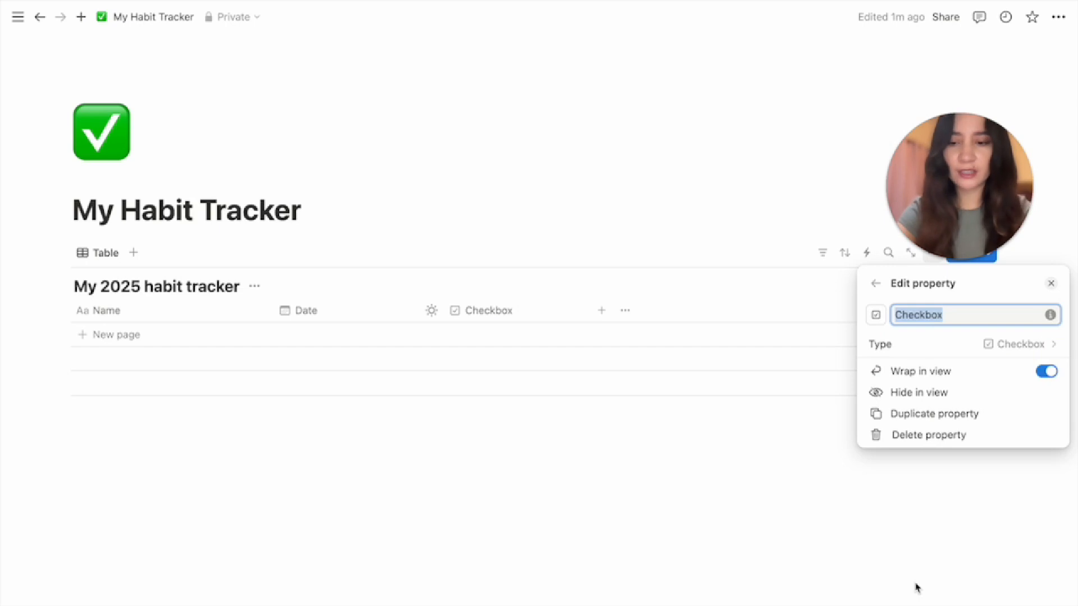
pyautogui.write('Drink 2L of Water')
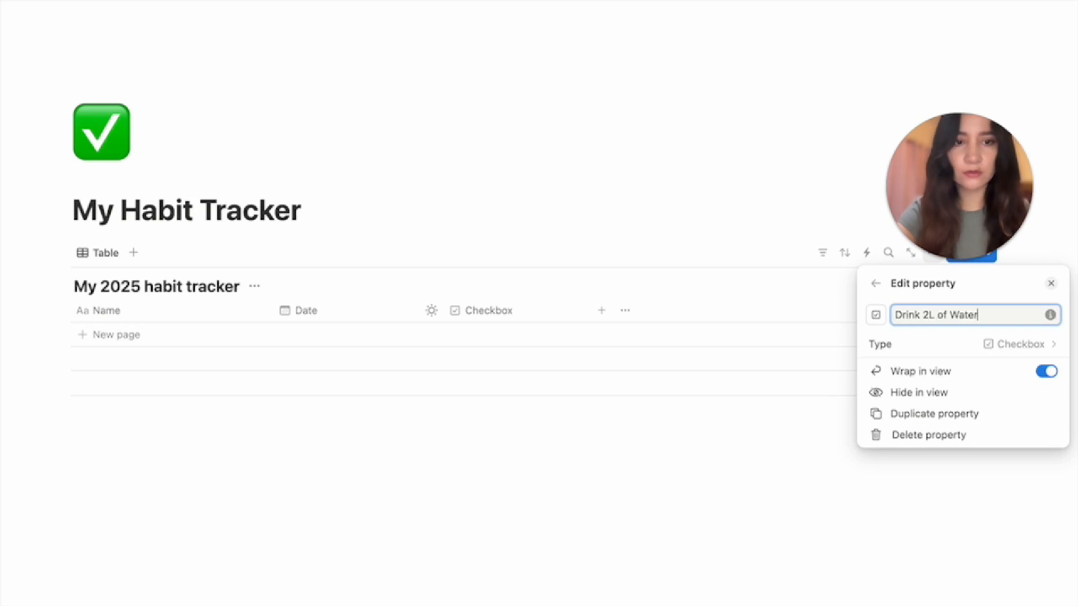
pyautogui.click(876, 314)
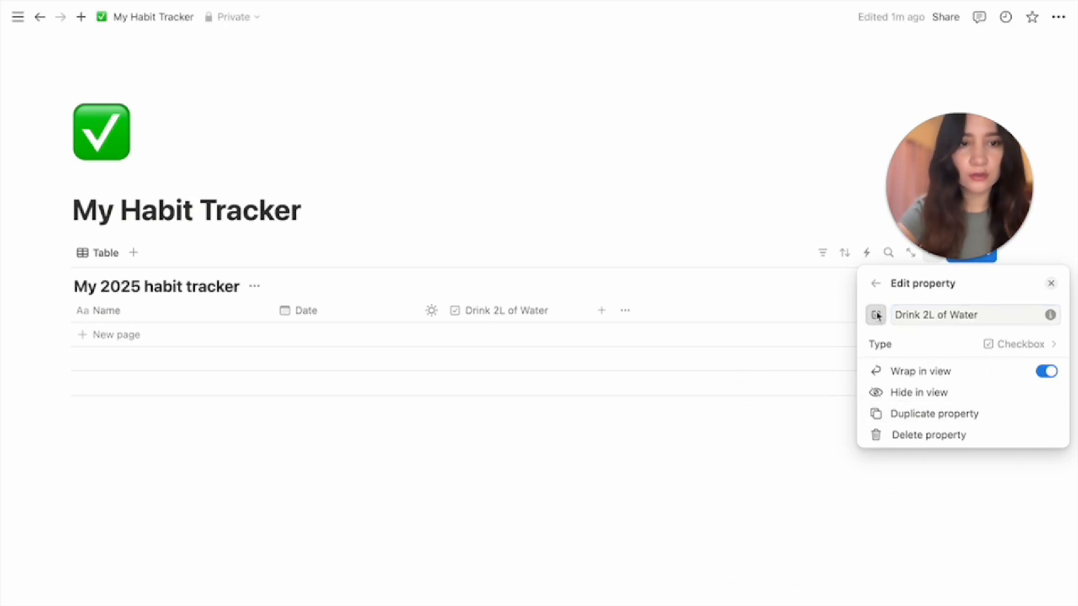
pyautogui.click(864, 449)
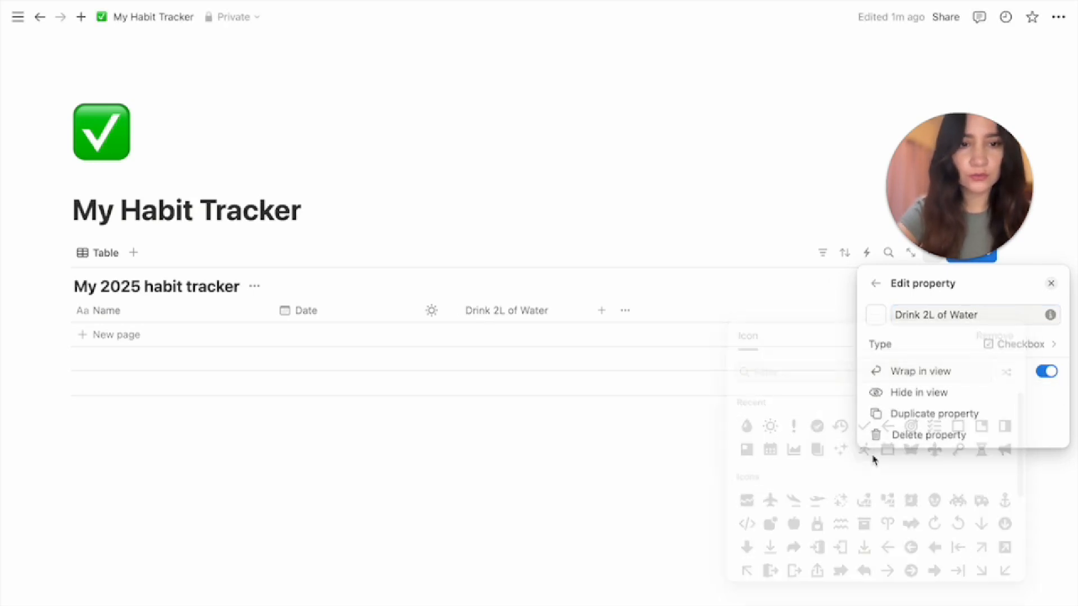
pyautogui.click(654, 461)
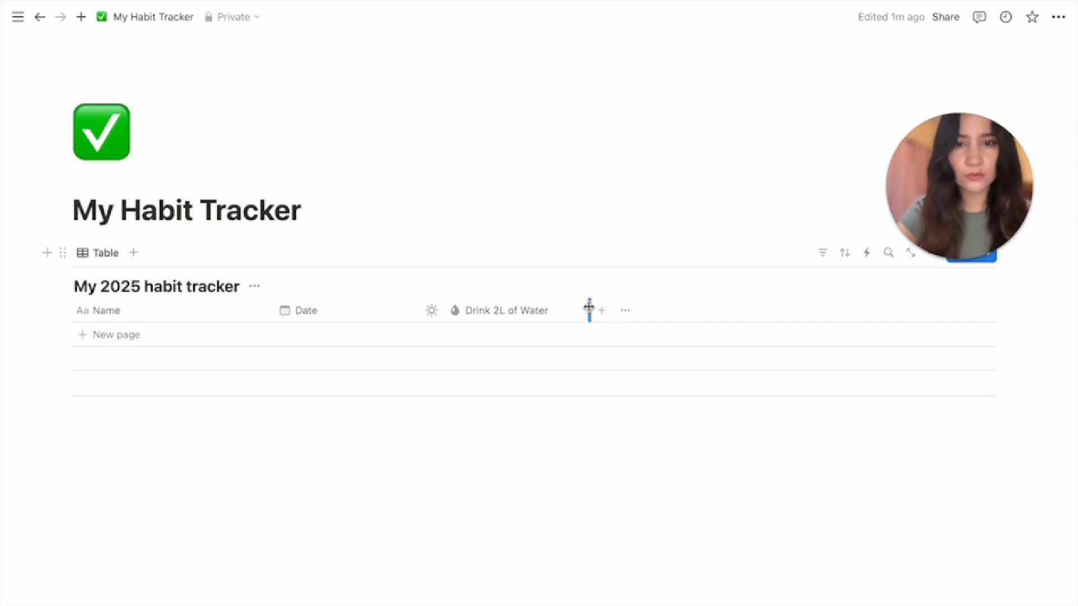
pyautogui.moveTo(589, 308); pyautogui.dragTo(471, 308)
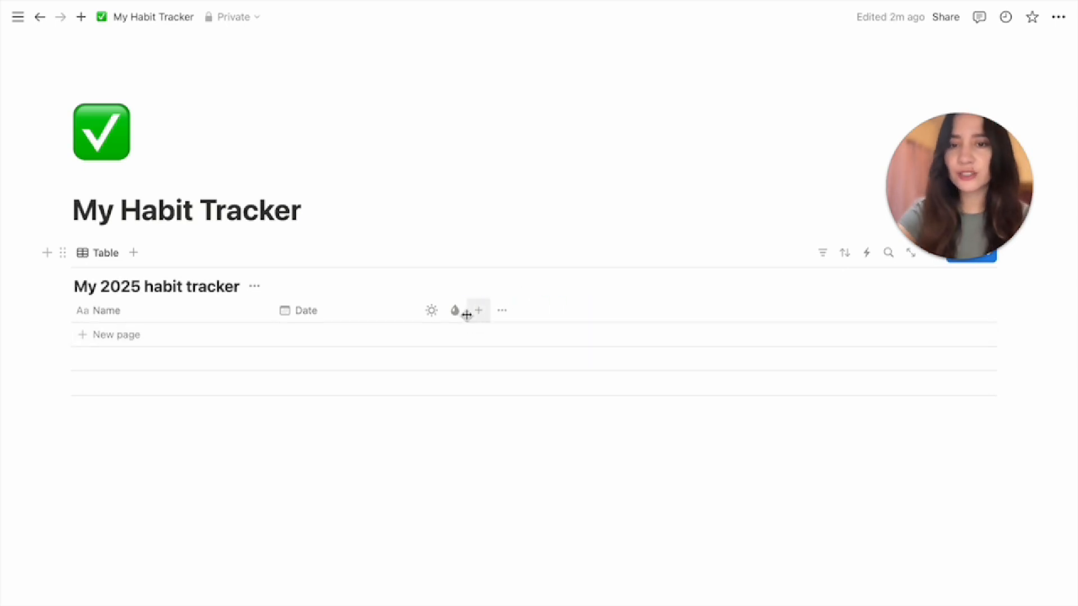
# Rename the column to 'Exercise' and give it a running-figure icon
pyautogui.click(454, 310)
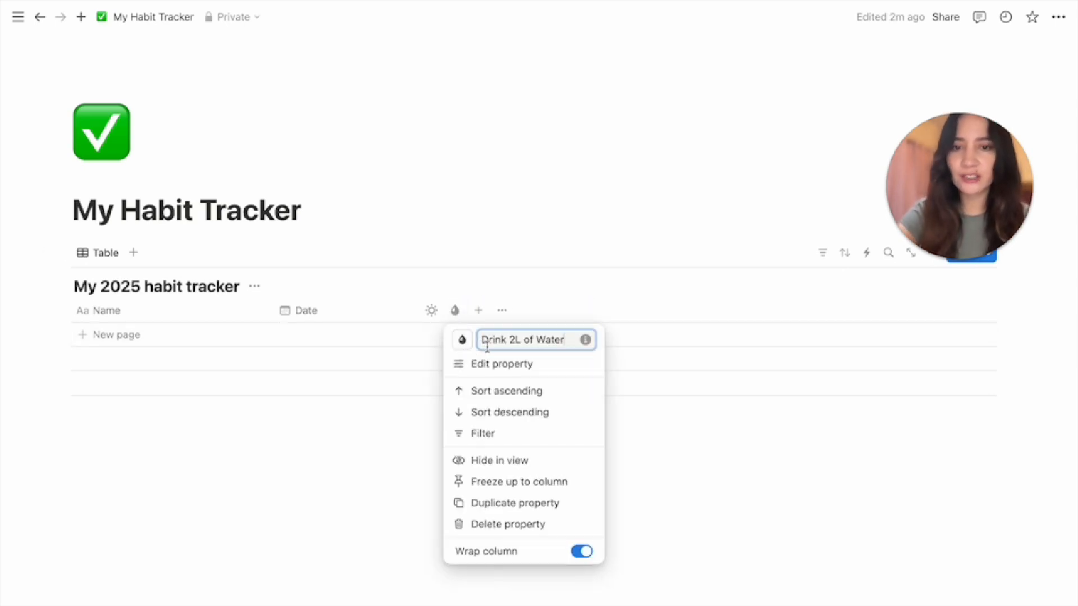
pyautogui.tripleClick(528, 340)
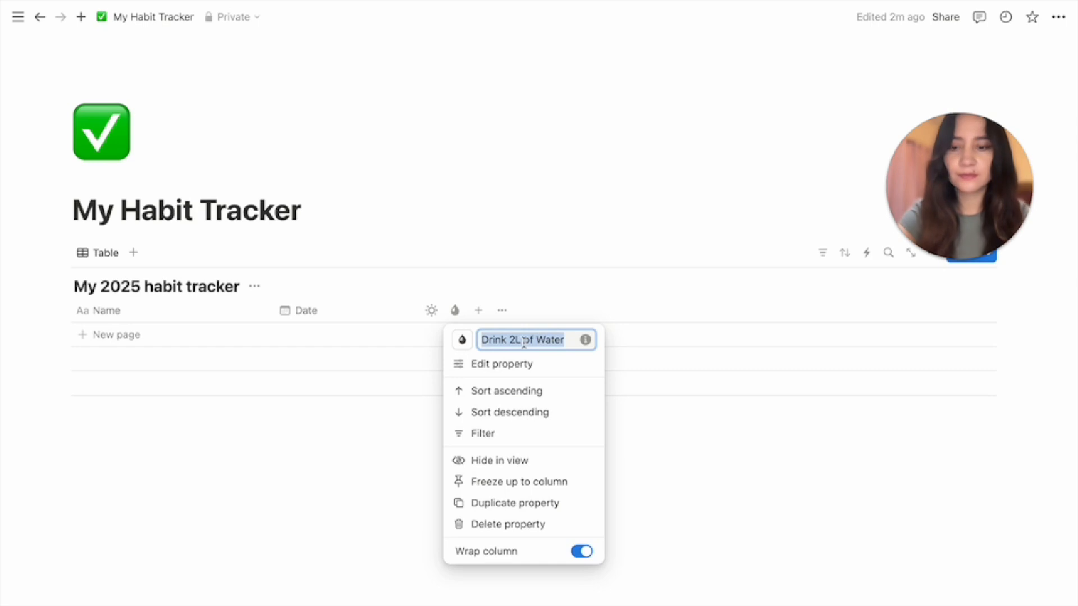
pyautogui.write('Exercise')
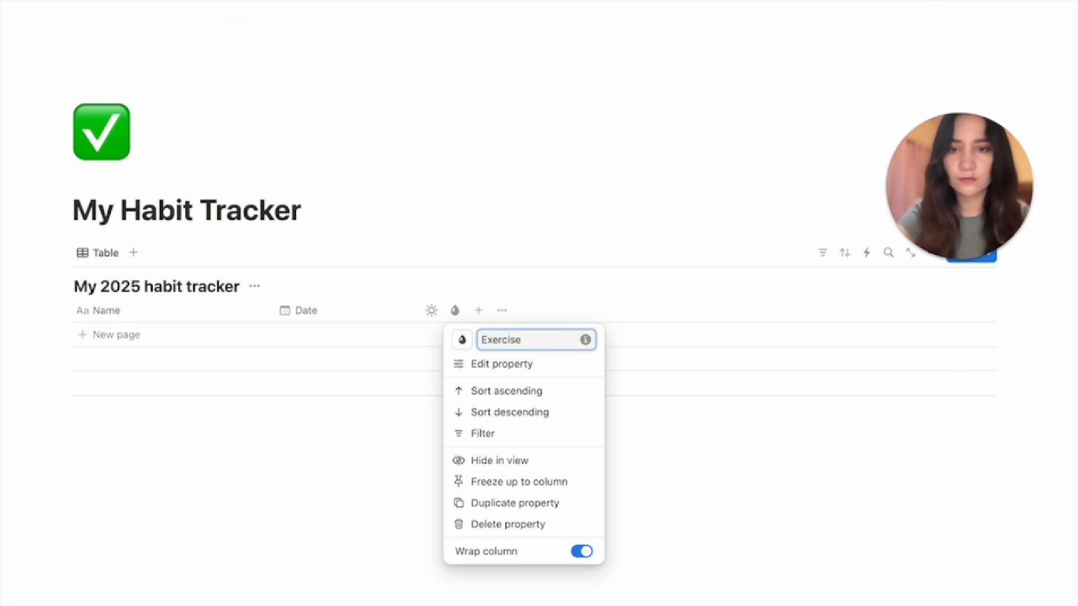
pyautogui.click(462, 341)
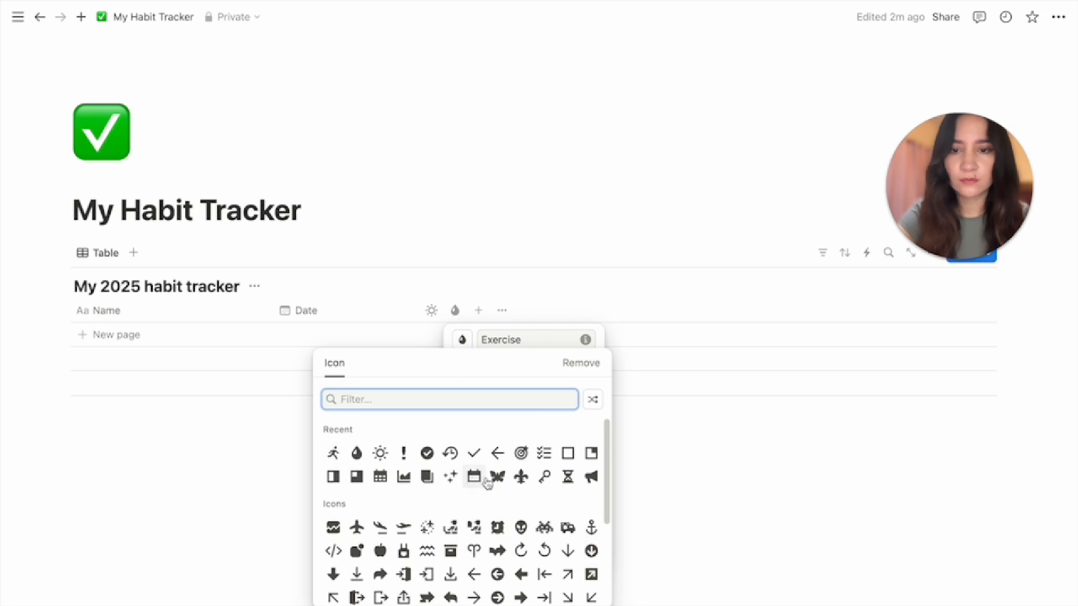
pyautogui.click(333, 453)
pyautogui.click(673, 469)
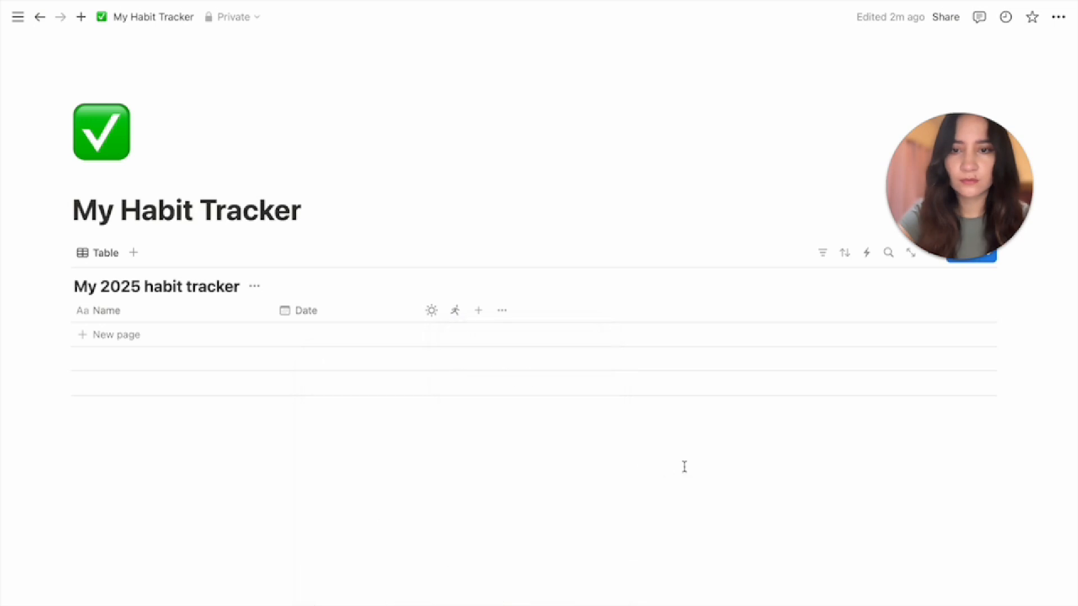
# Duplicate the Exercise column as 'Meditate' with a sparkles icon
pyautogui.click(478, 314)
pyautogui.click(515, 503)
pyautogui.click(500, 310)
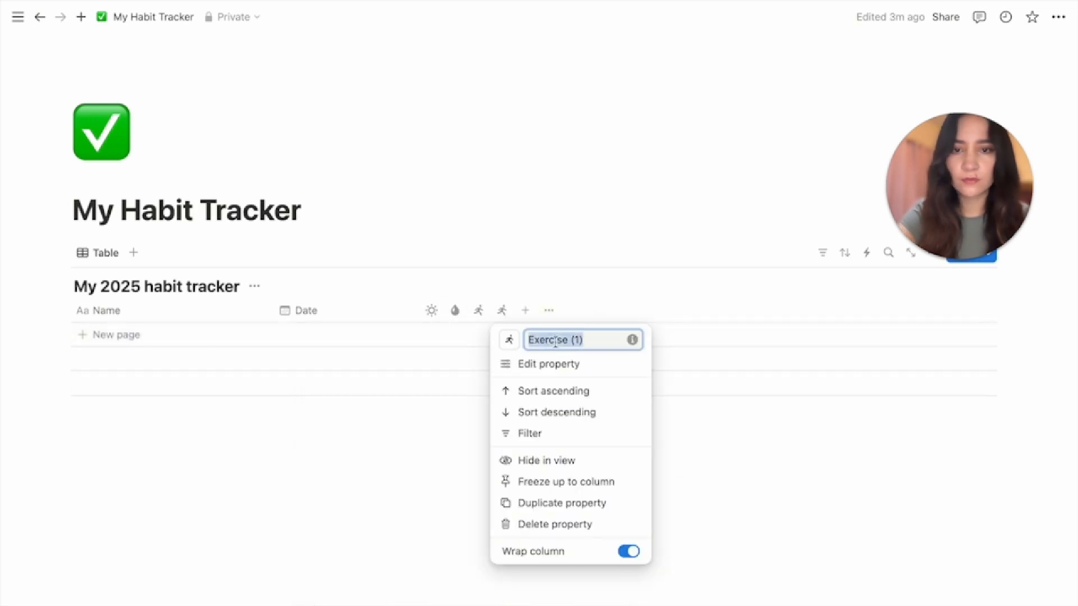
pyautogui.write('Meditate')
pyautogui.click(509, 344)
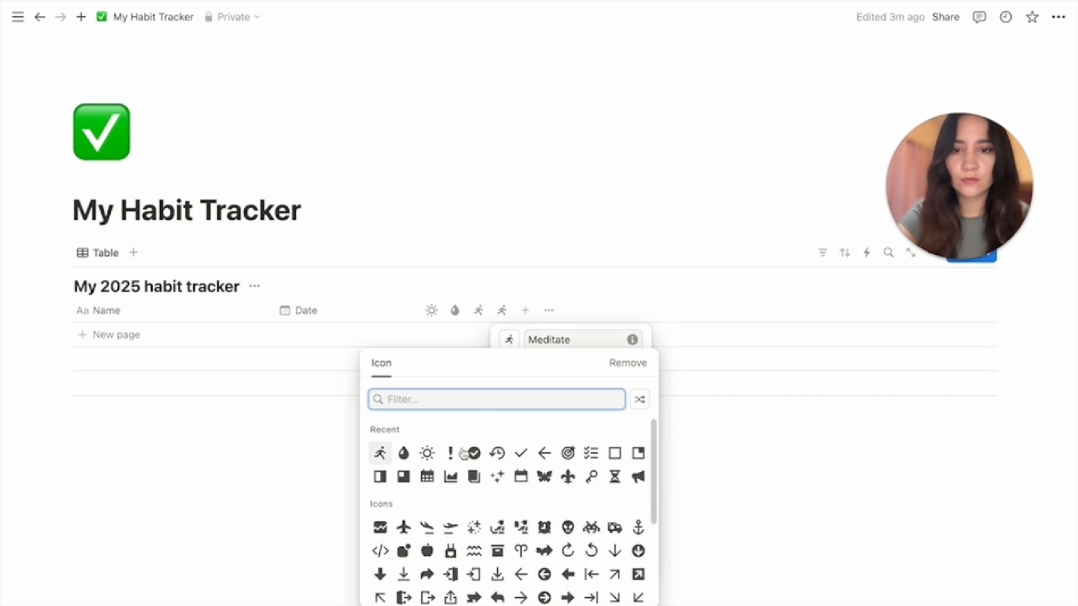
pyautogui.click(498, 478)
pyautogui.click(671, 454)
# Duplicate the Meditate column as 'Read' with a document icon
pyautogui.click(502, 315)
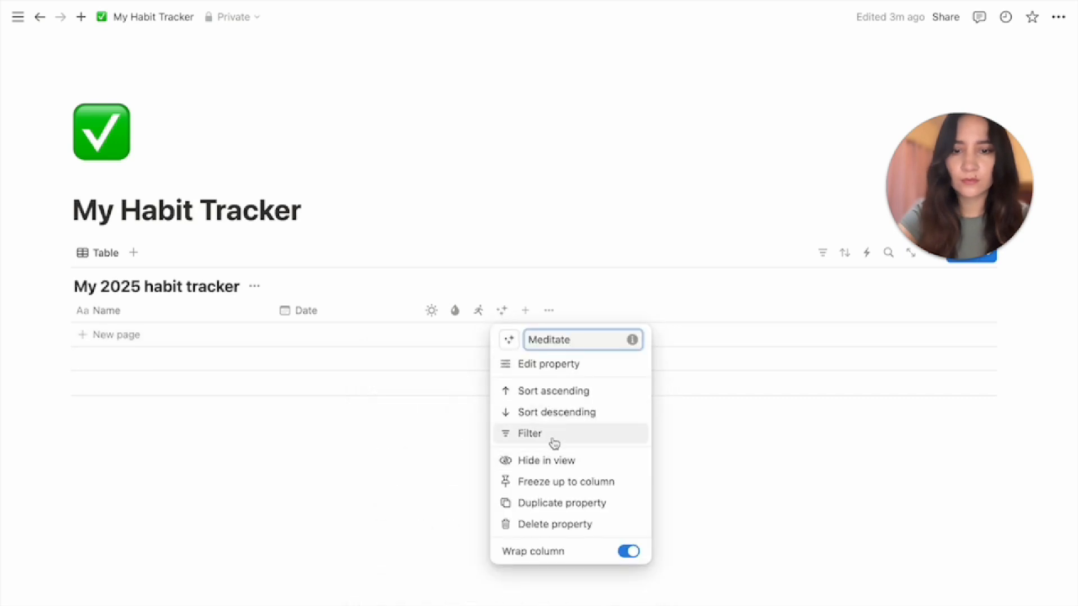
pyautogui.click(562, 503)
pyautogui.click(526, 310)
pyautogui.hotkey('ctrl', 'a')
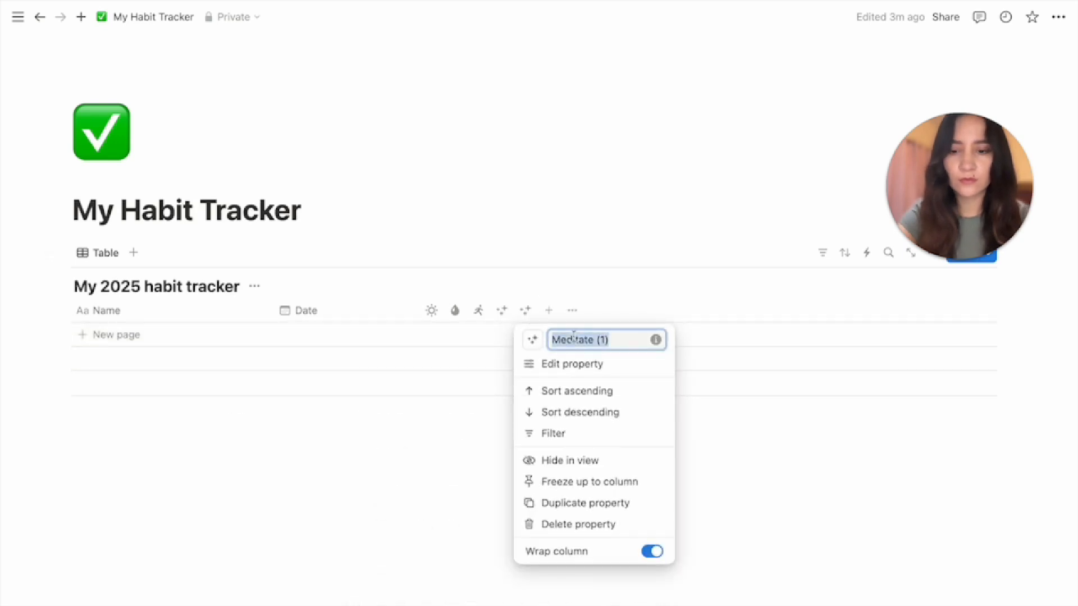
pyautogui.write('Read')
pyautogui.click(532, 339)
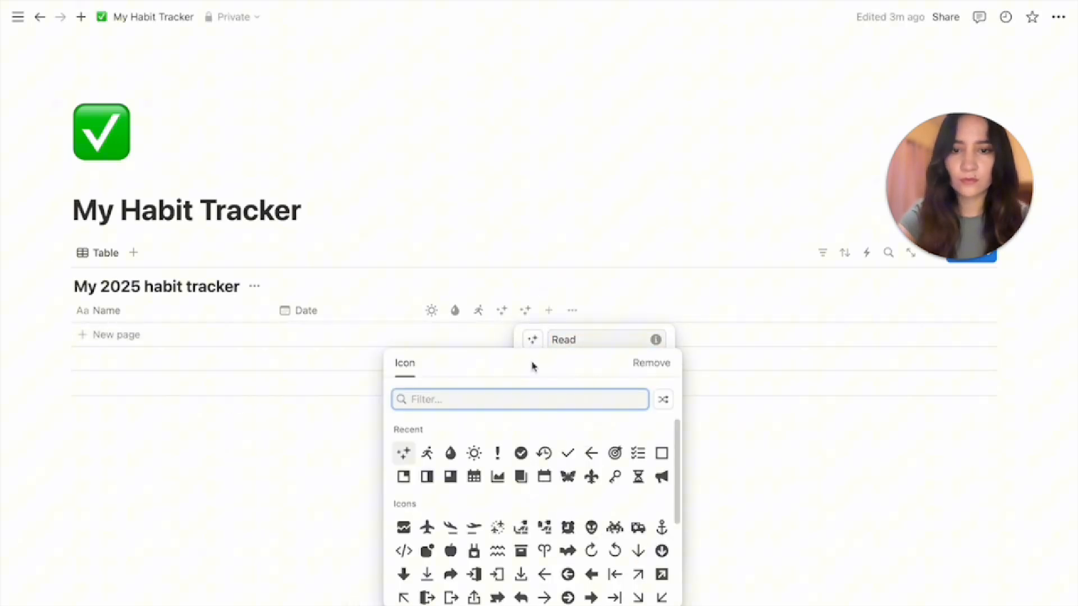
pyautogui.click(518, 478)
pyautogui.click(681, 484)
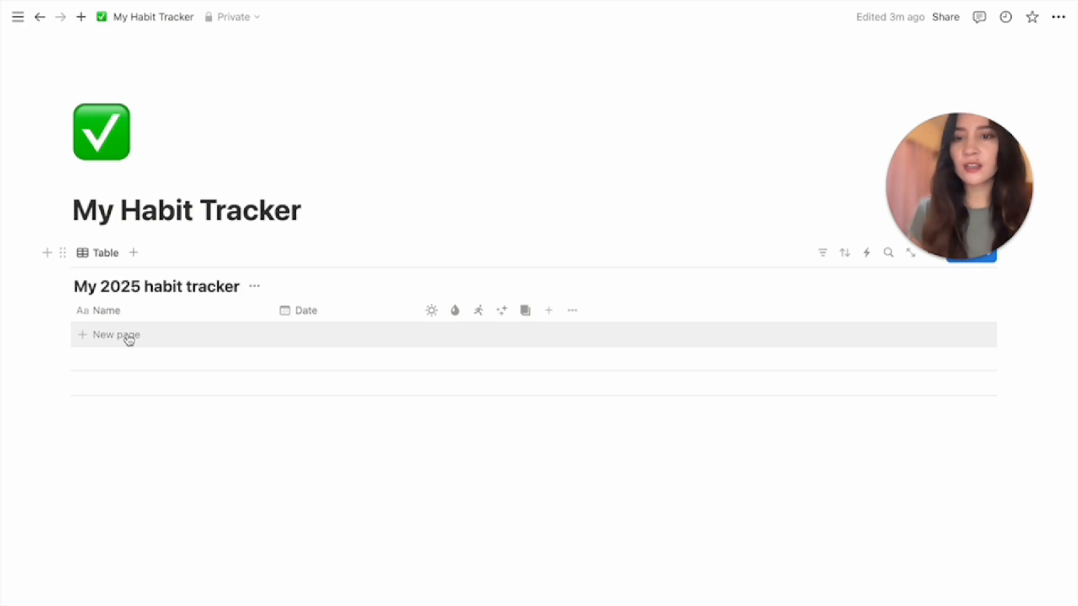
pyautogui.click(128, 337)
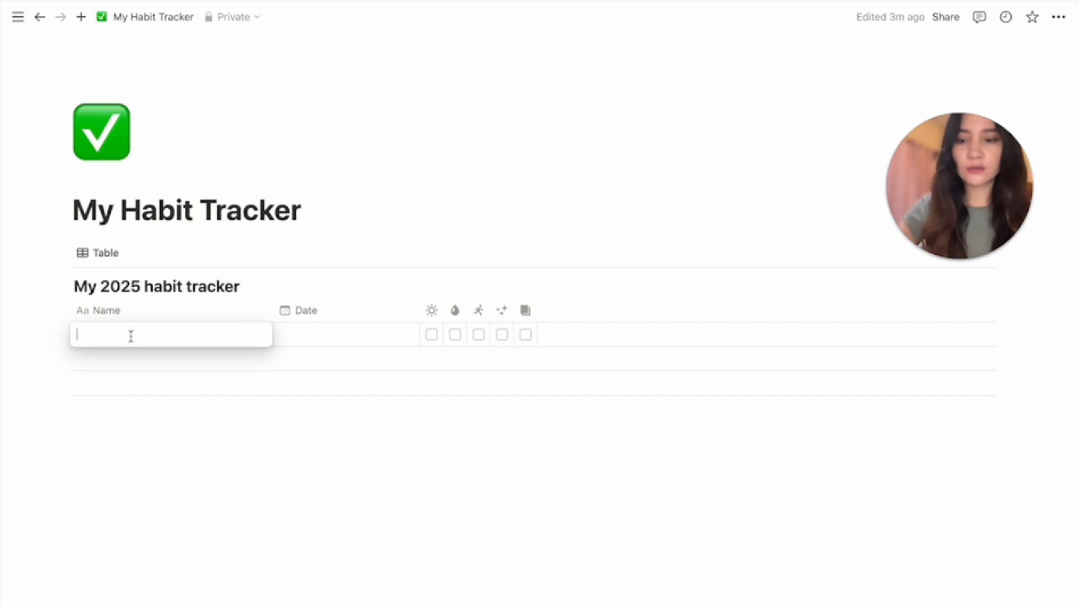
pyautogui.write('@today')
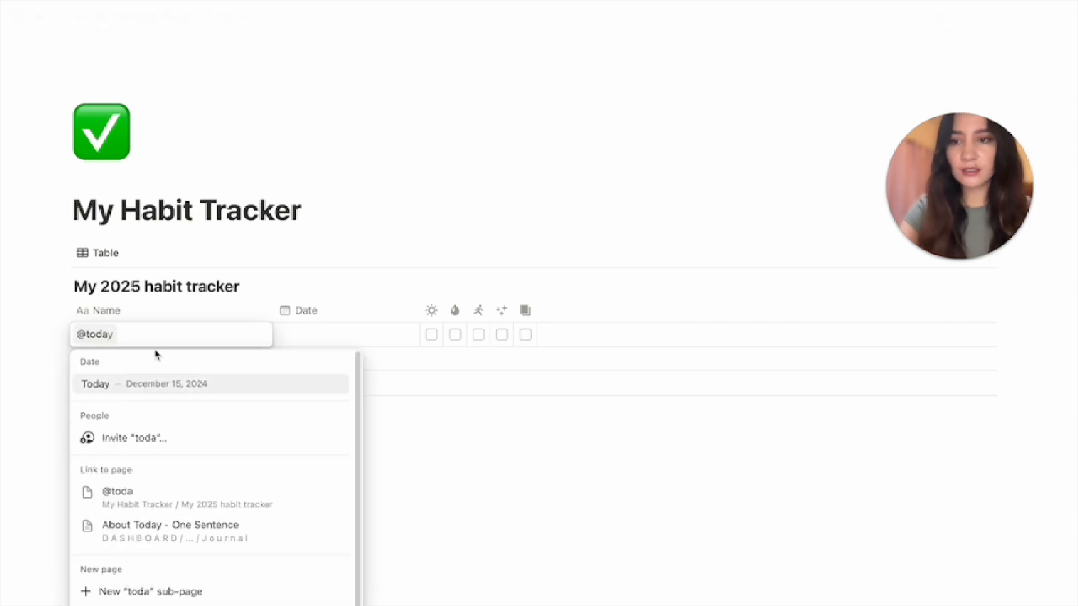
pyautogui.click(176, 383)
pyautogui.press('Escape')
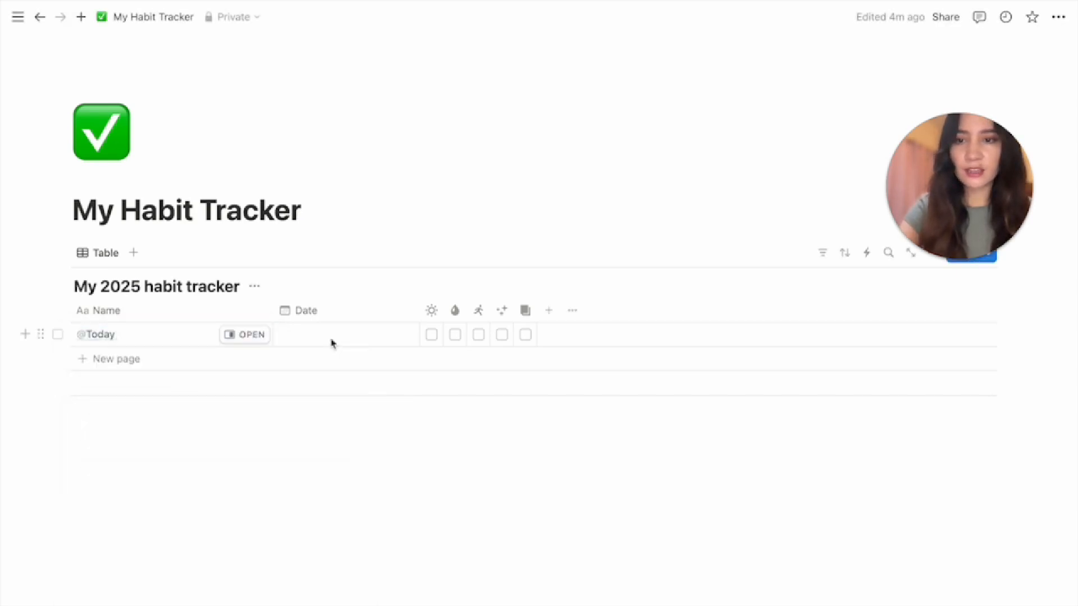
pyautogui.click(331, 343)
pyautogui.click(295, 426)
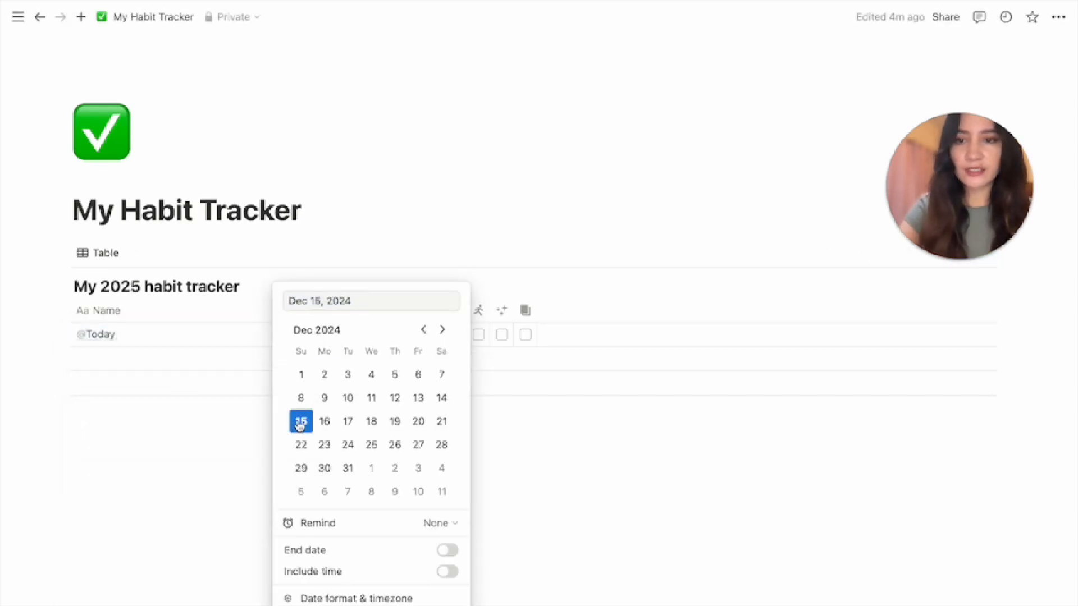
pyautogui.click(554, 457)
pyautogui.click(451, 476)
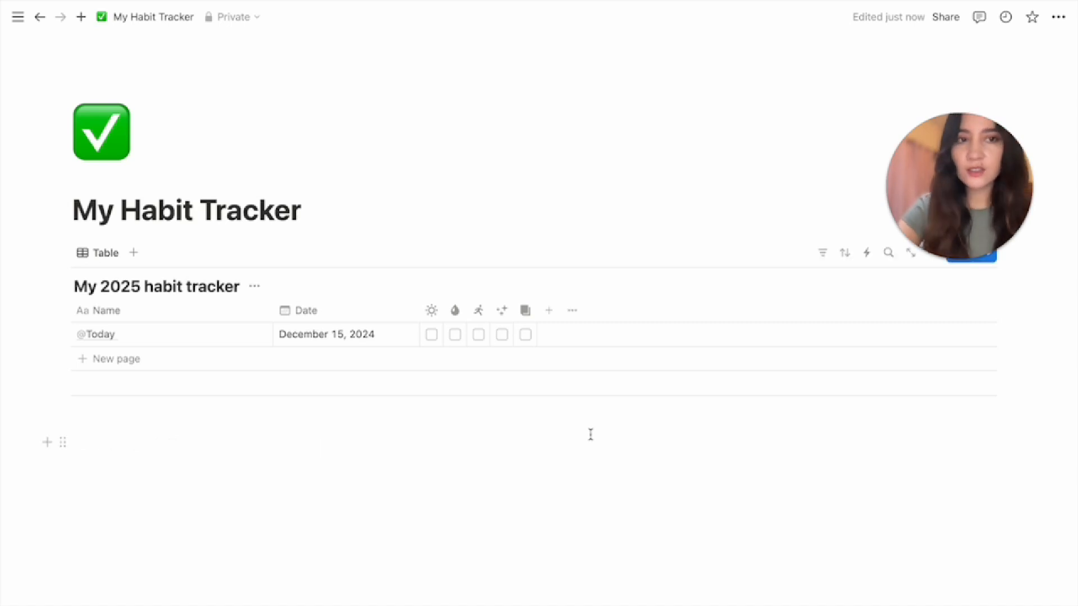
# Add a formula column named 'Score' to the table
pyautogui.click(560, 314)
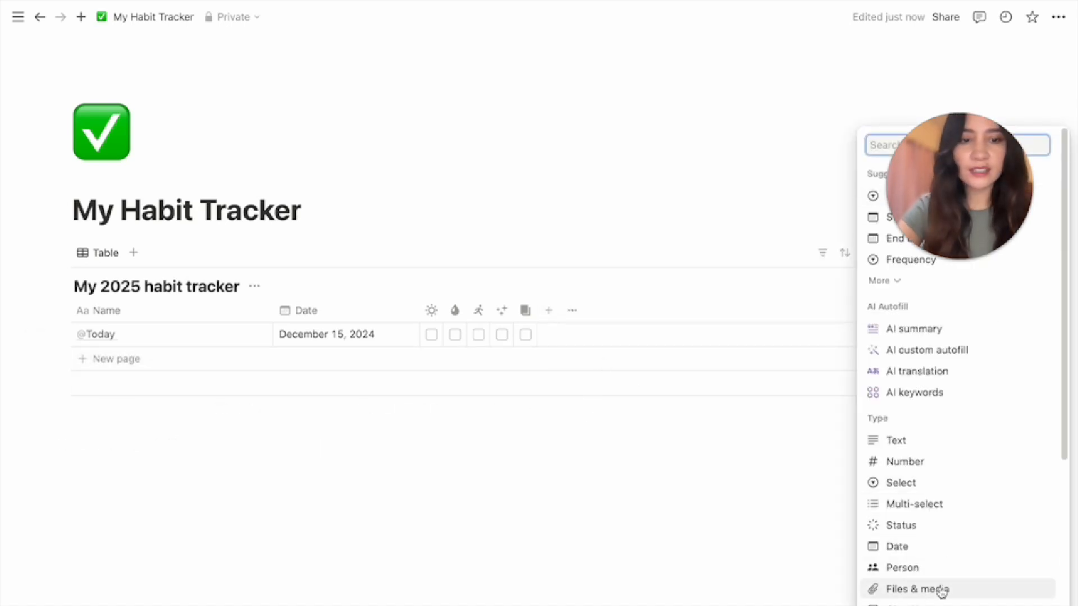
pyautogui.scroll(-2, 931, 599)
pyautogui.click(901, 595)
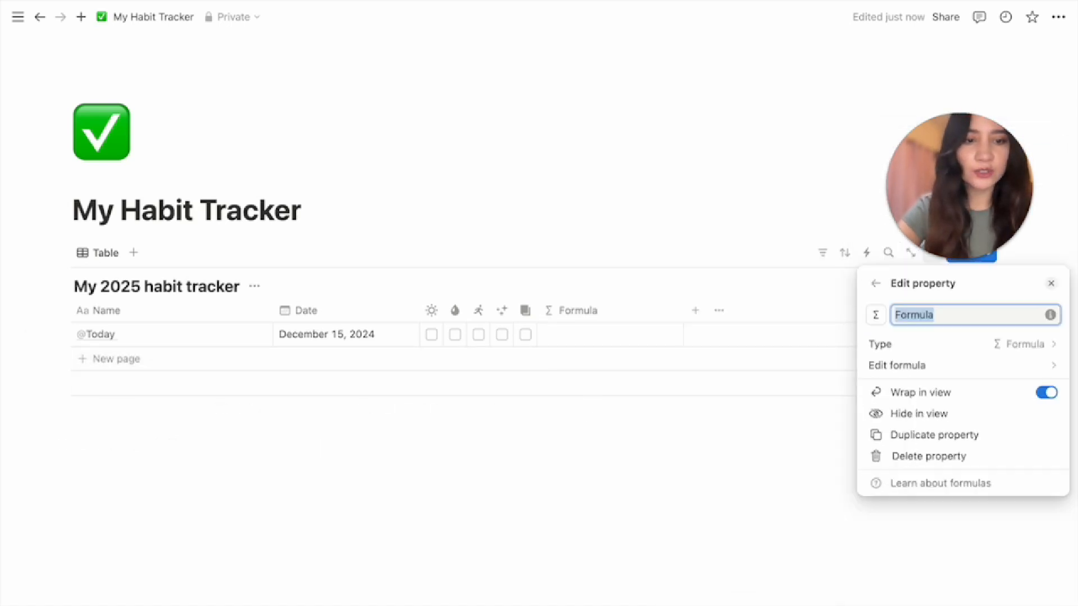
pyautogui.write('Score')
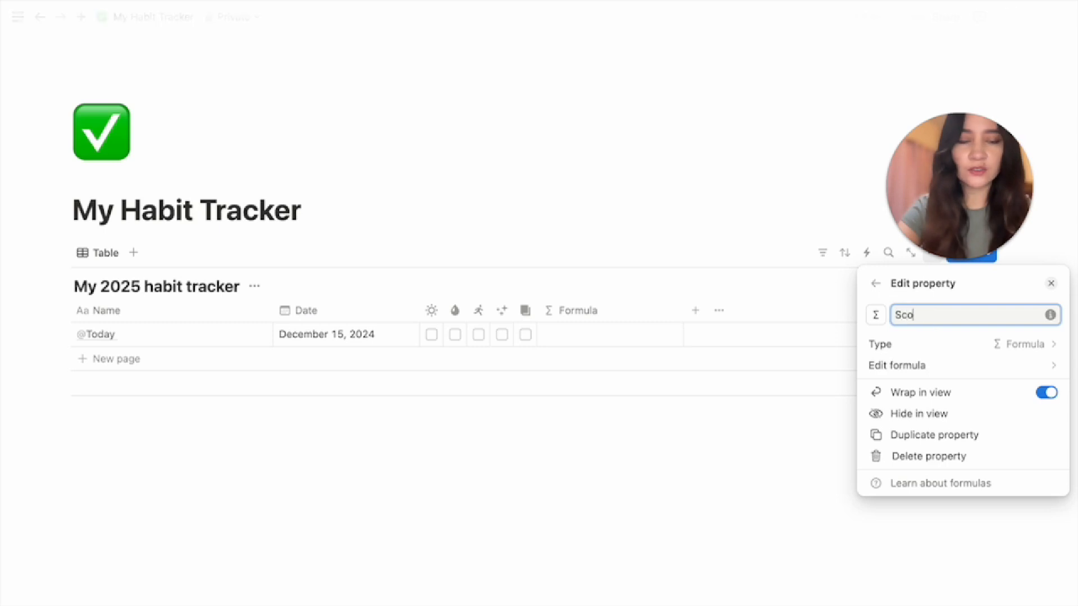
# Start the Score formula with round(( followed by the Wake Up Early property
pyautogui.click(909, 367)
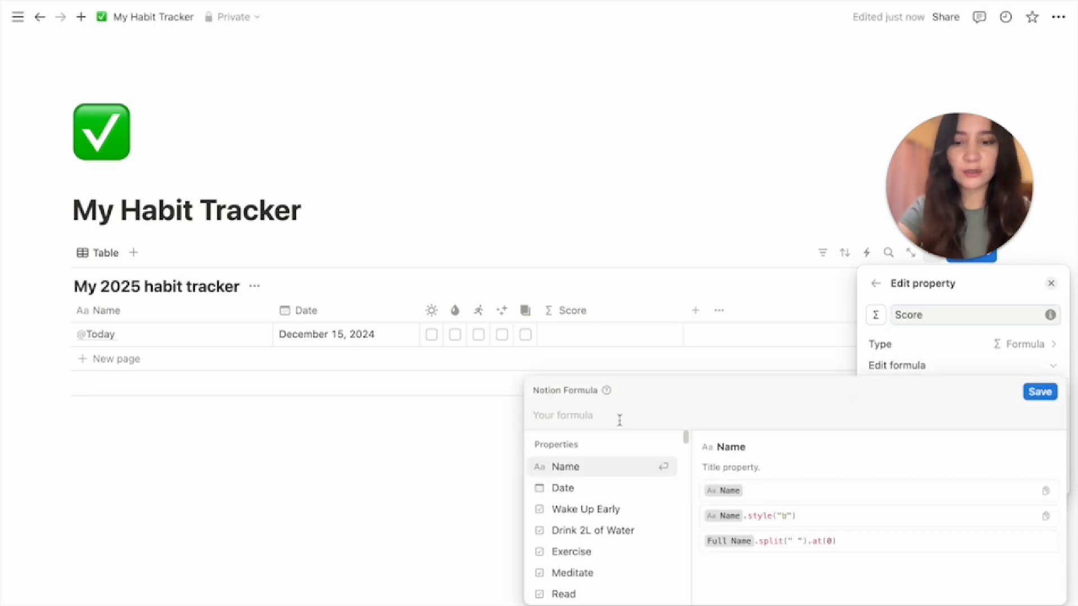
pyautogui.write('round')
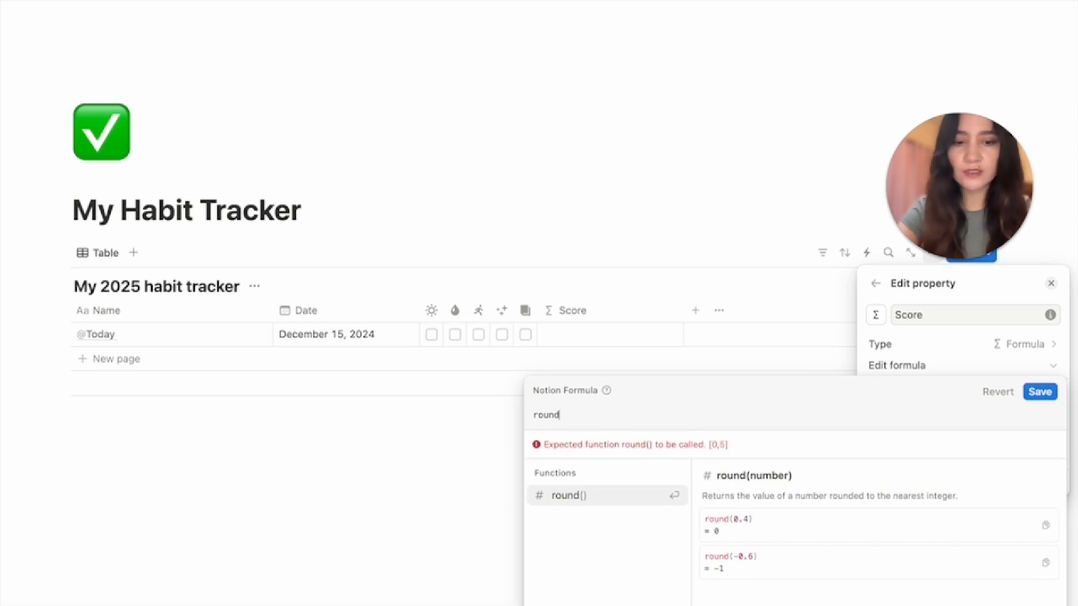
pyautogui.write('((')
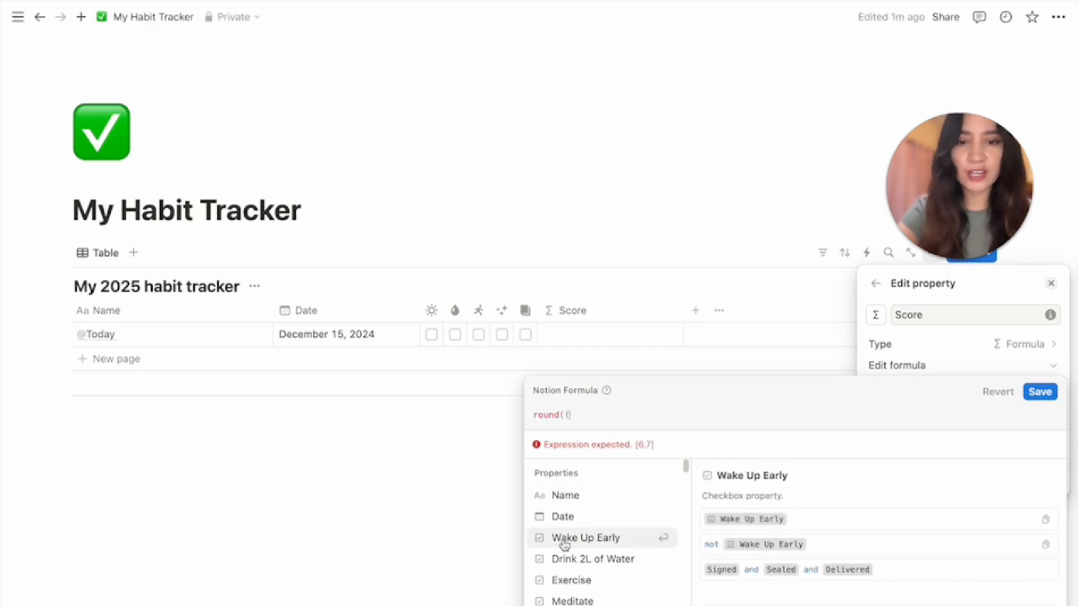
pyautogui.click(590, 539)
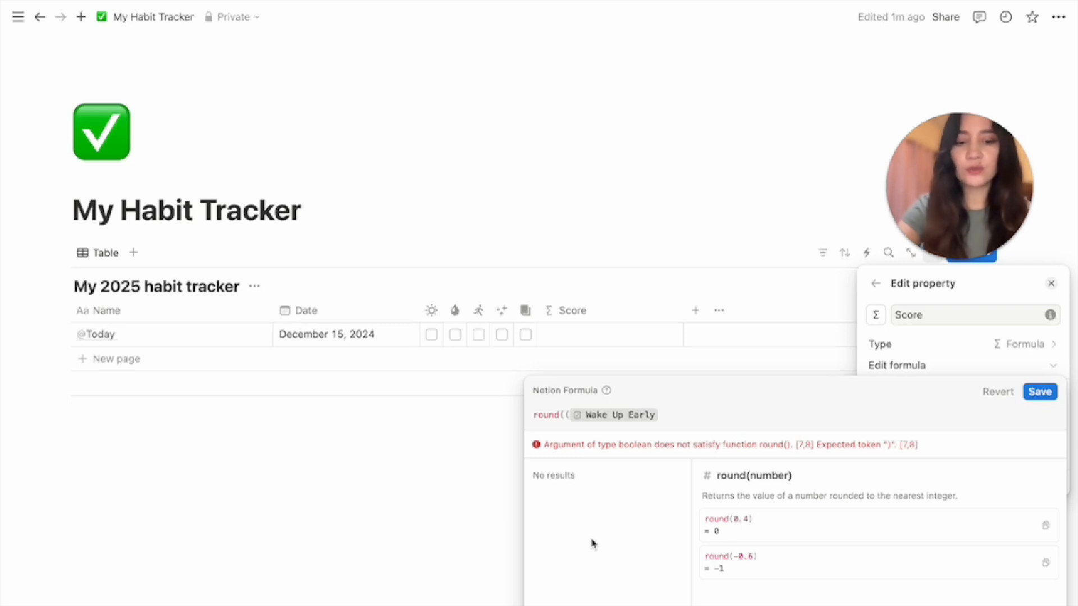
pyautogui.write('.')
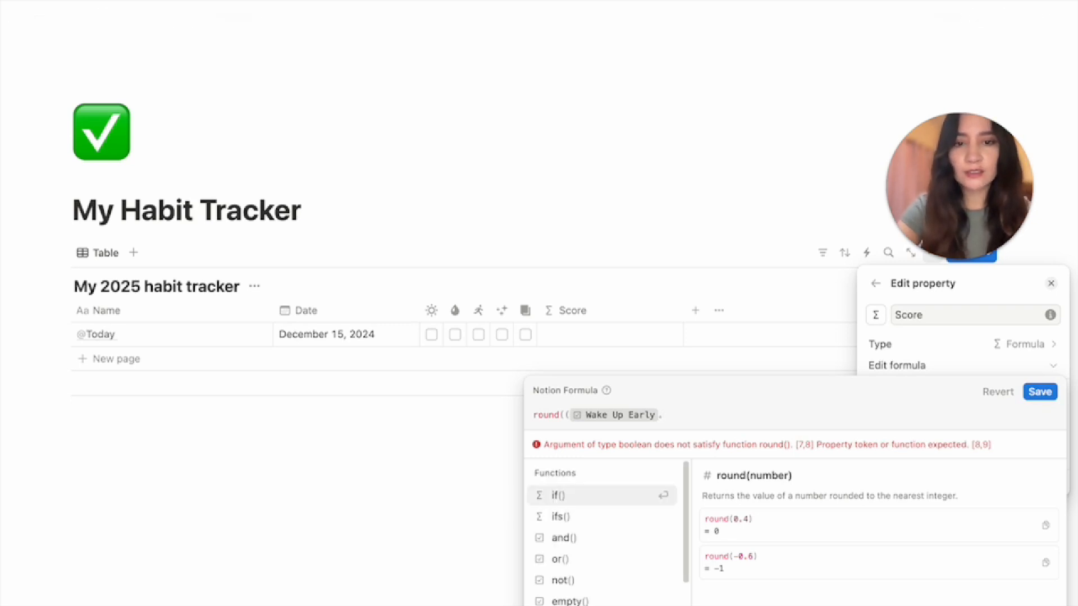
pyautogui.write('to')
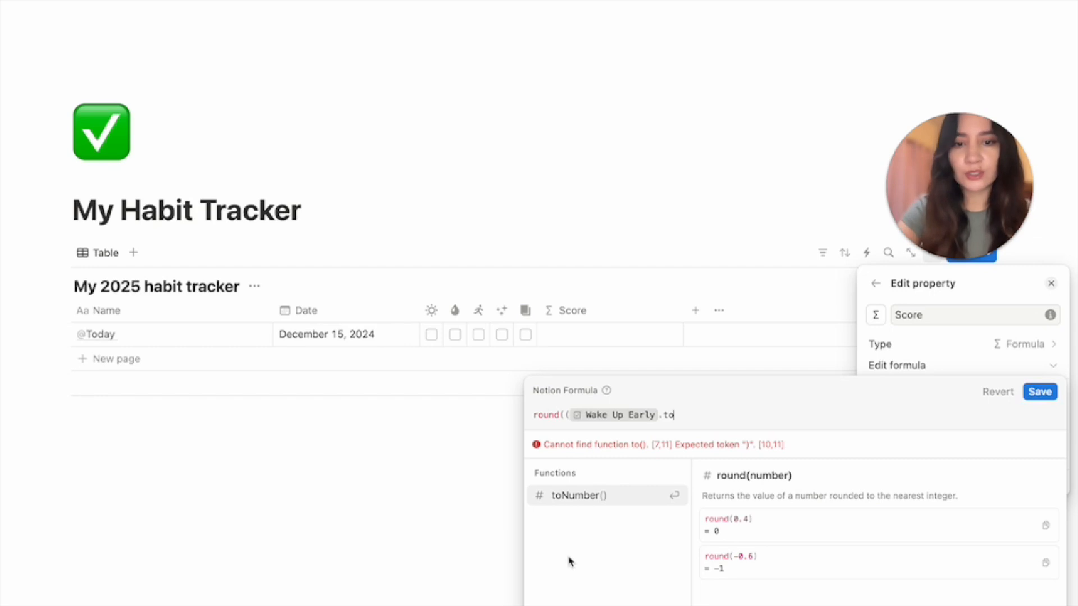
# Extend the formula to Wake Up Early.toNumber() + Drink 2L of Water.toNumber()
pyautogui.click(577, 496)
pyautogui.write('+')
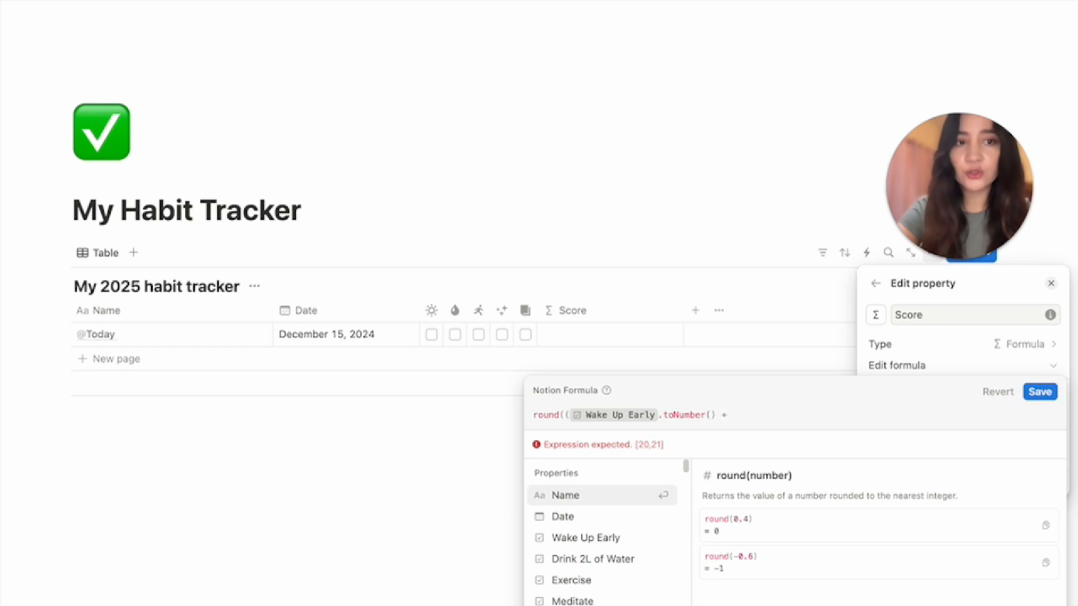
pyautogui.hotkey('shift', 'Return')
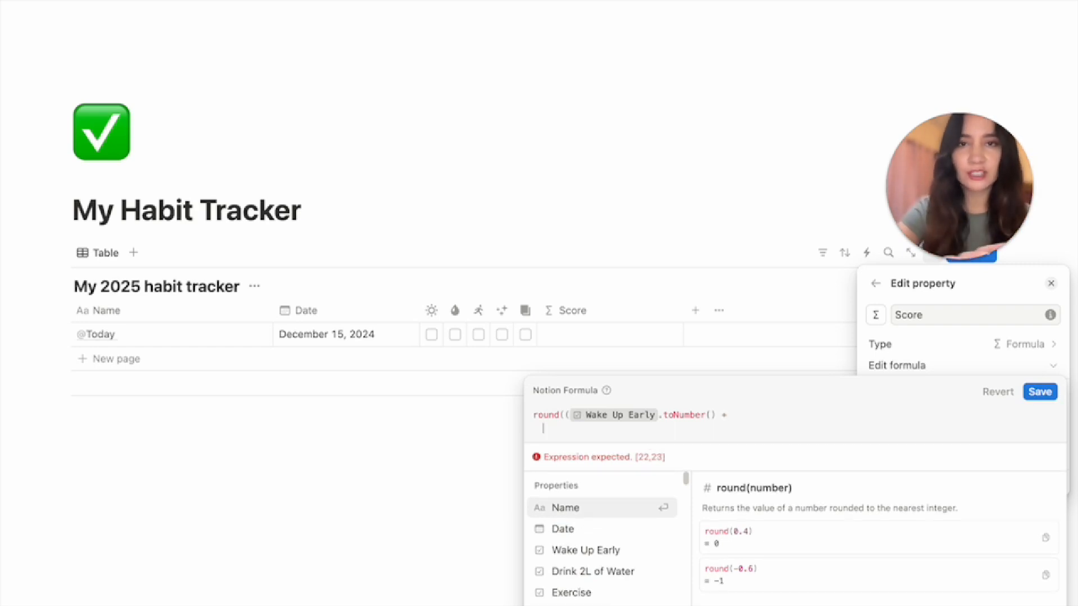
pyautogui.click(580, 578)
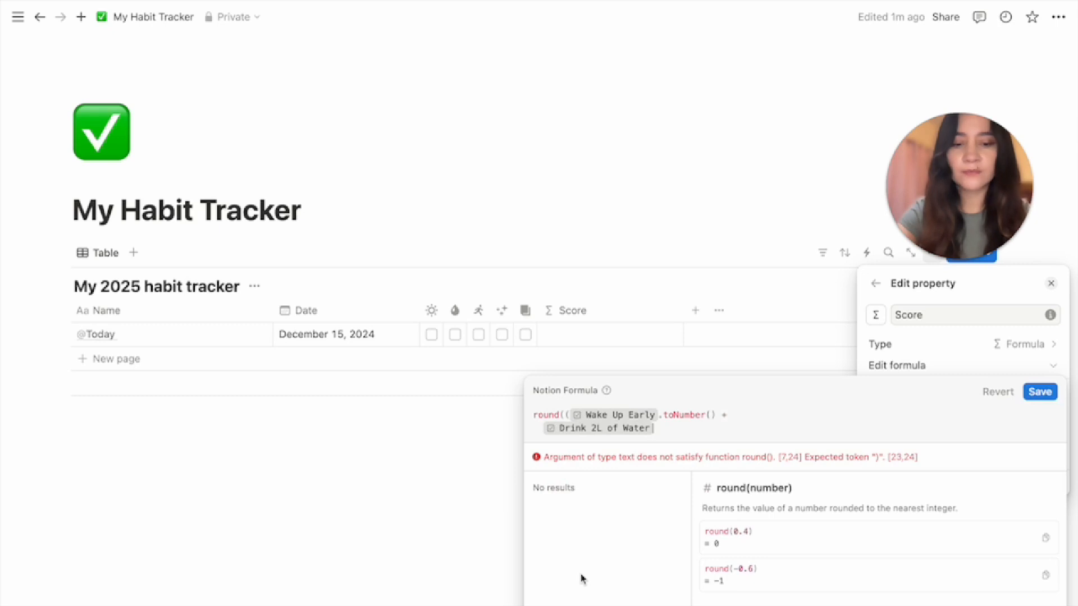
pyautogui.write('.')
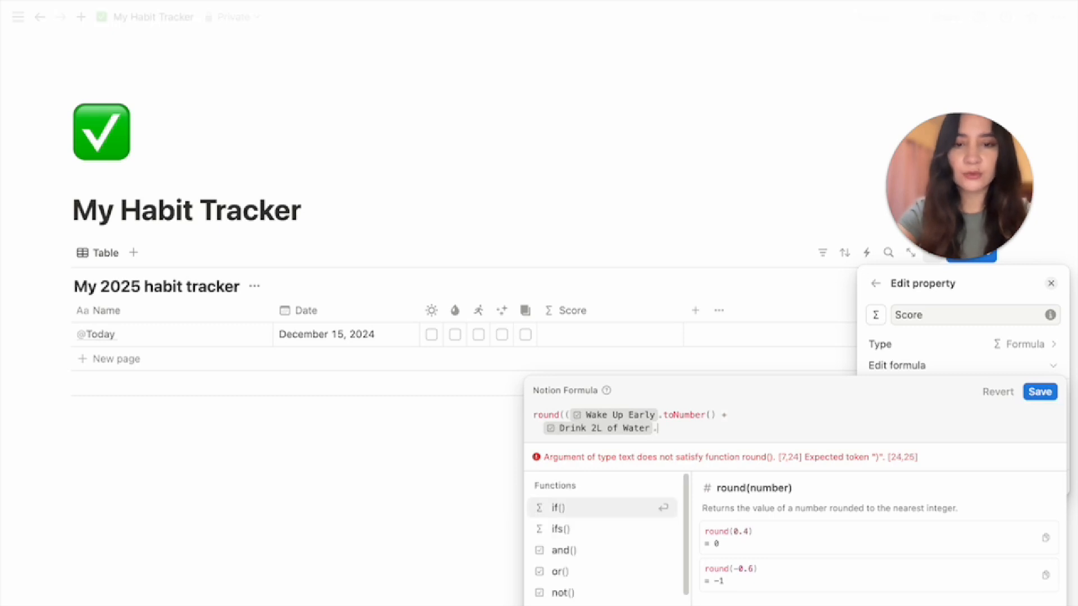
pyautogui.write('to')
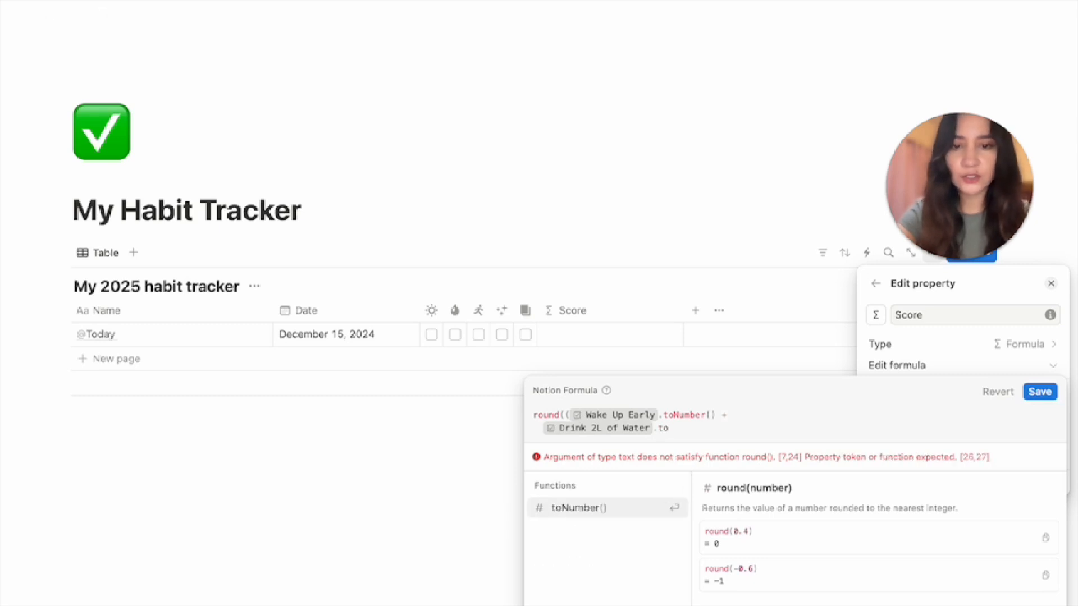
pyautogui.click(598, 508)
# Add + Exercise.toNumber() to the Score formula's sum
pyautogui.write('+')
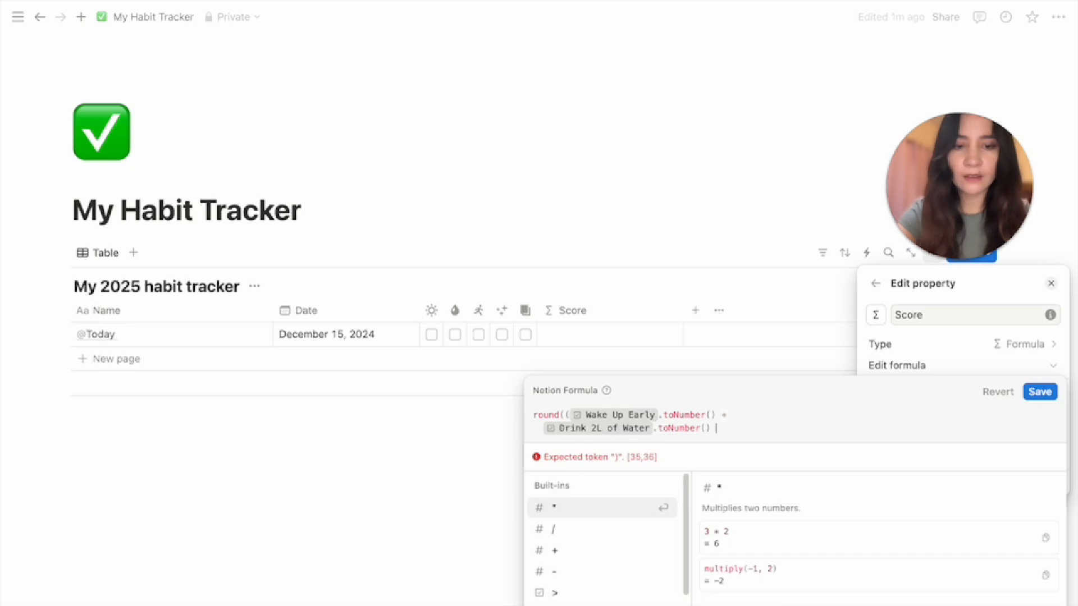
pyautogui.hotkey('shift', 'Return')
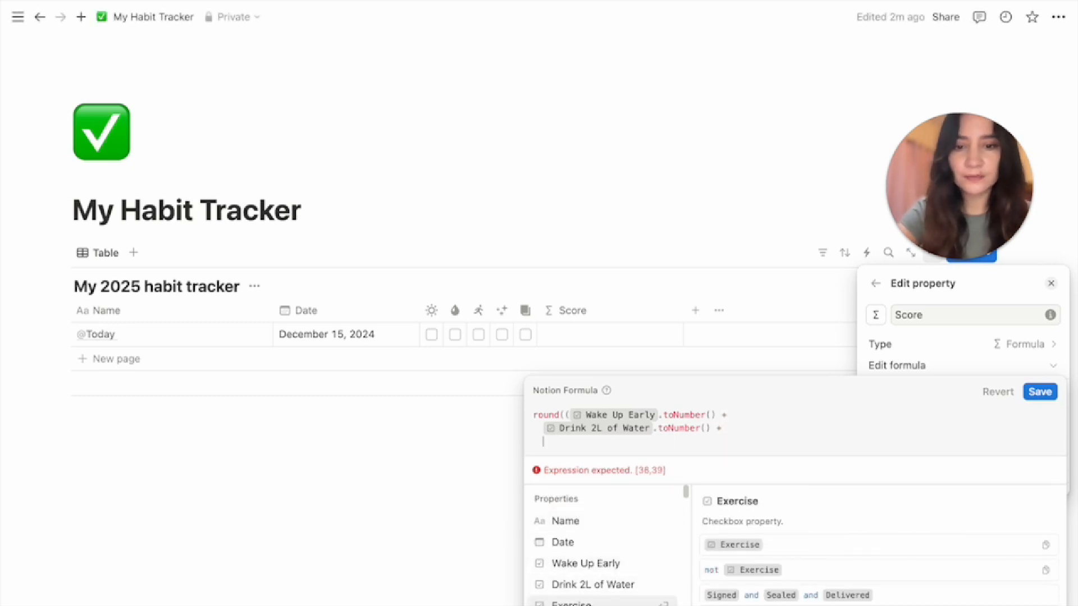
pyautogui.press('Return')
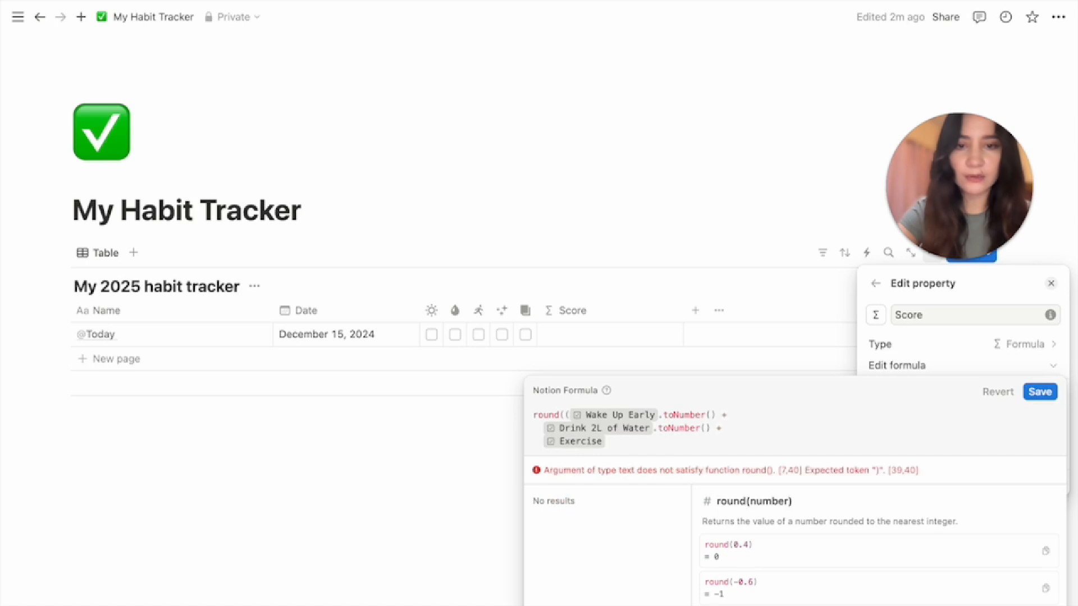
pyautogui.write('.to')
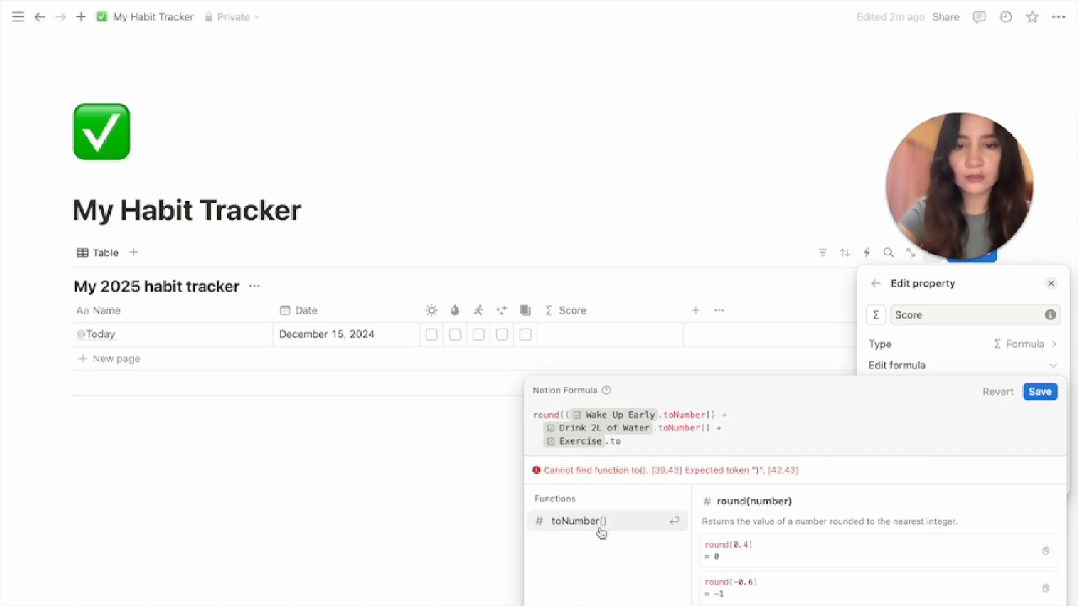
pyautogui.click(621, 522)
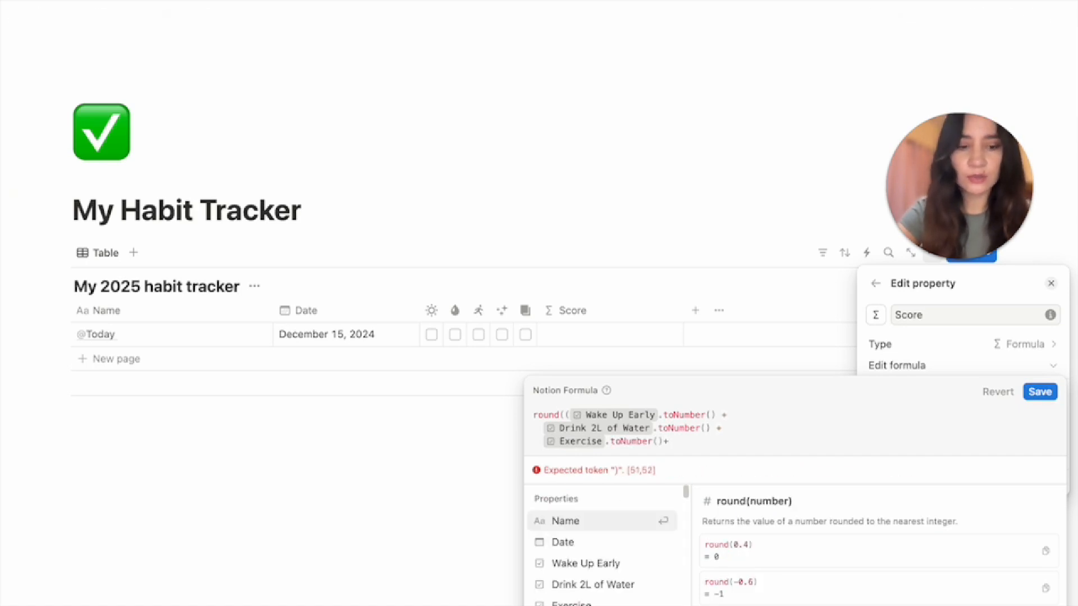
# Add Meditate.toNumber() and Read.toNumber() to the Score formula's sum
pyautogui.write('+')
pyautogui.hotkey('shift', 'Return')
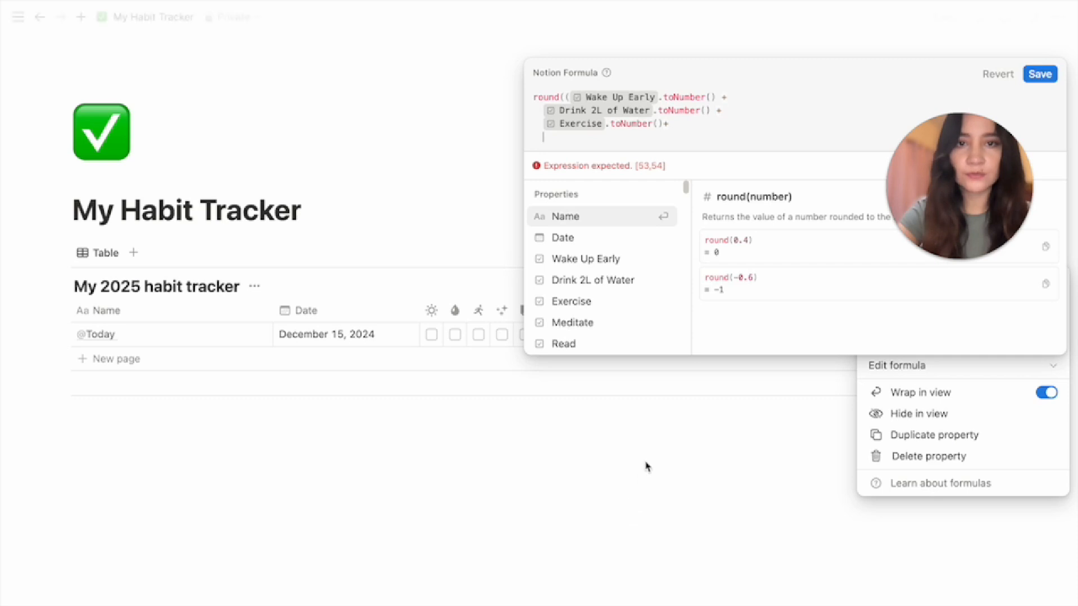
pyautogui.click(594, 323)
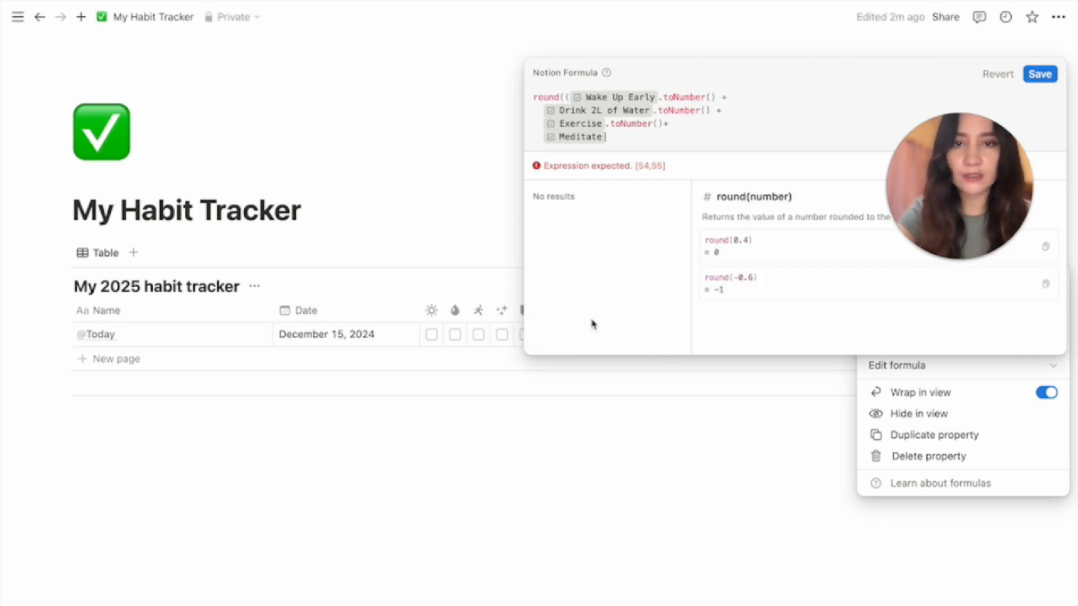
pyautogui.write('.to')
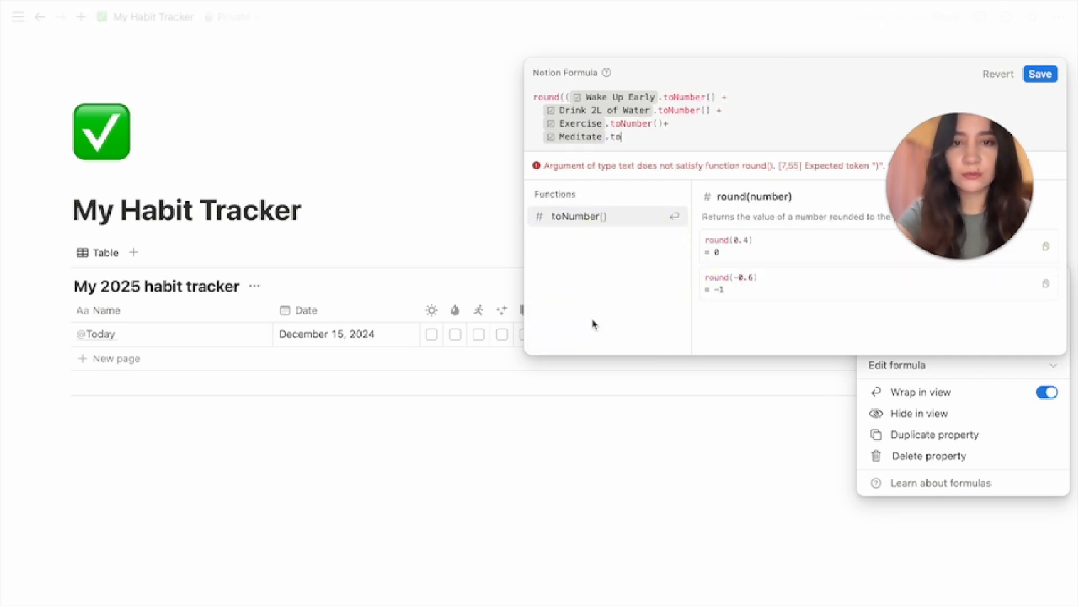
pyautogui.click(601, 219)
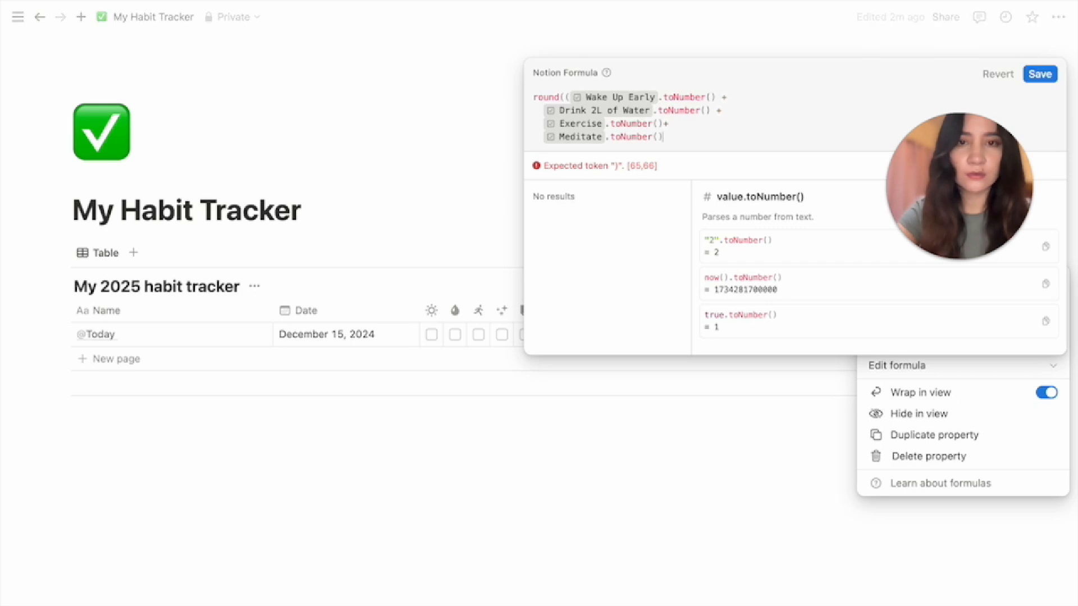
pyautogui.write('+')
pyautogui.hotkey('shift', 'Return')
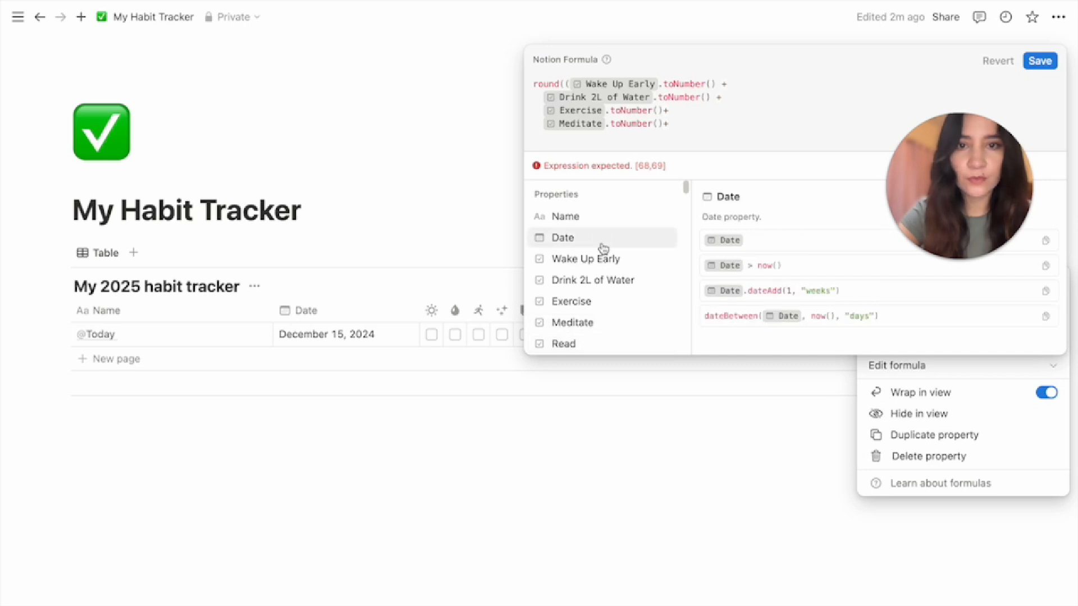
pyautogui.click(573, 344)
pyautogui.write('.to')
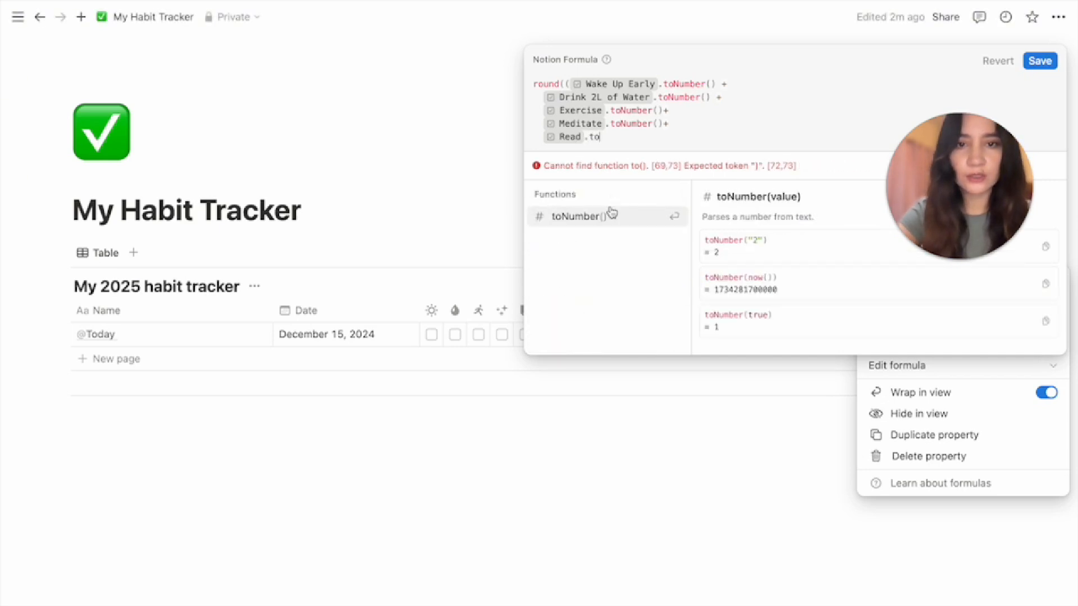
pyautogui.click(609, 215)
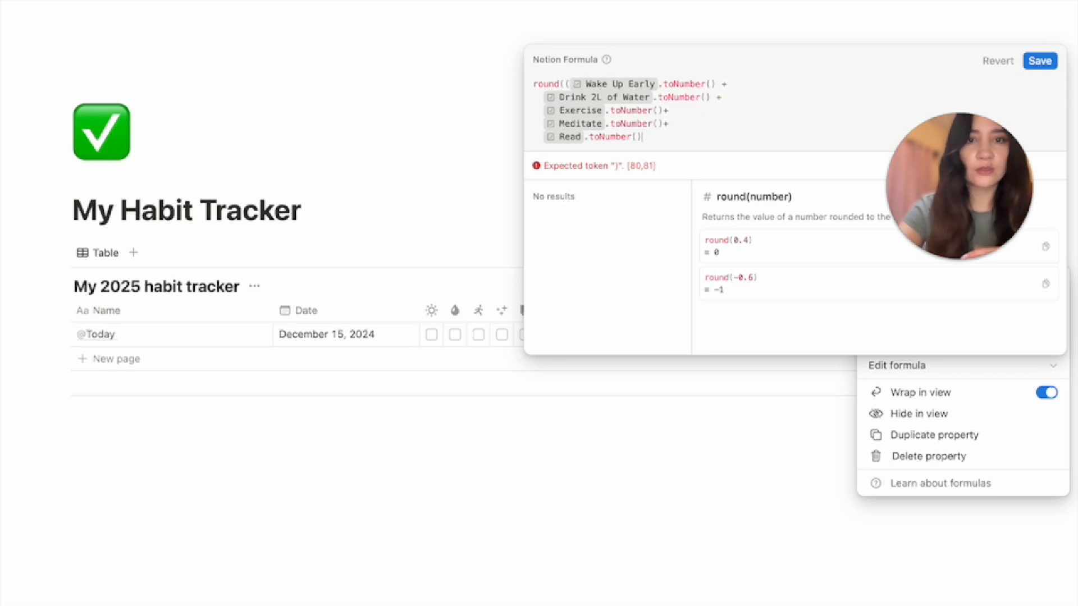
# Close the sum, divide by 5, and finish with *100)/100) to round the score
pyautogui.write(')')
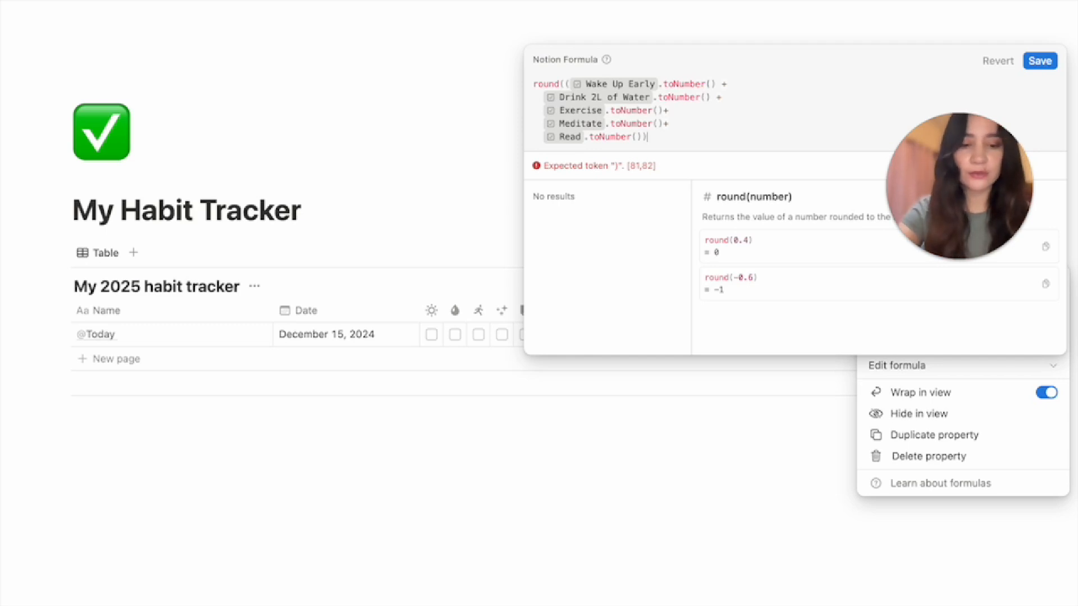
pyautogui.write('/5')
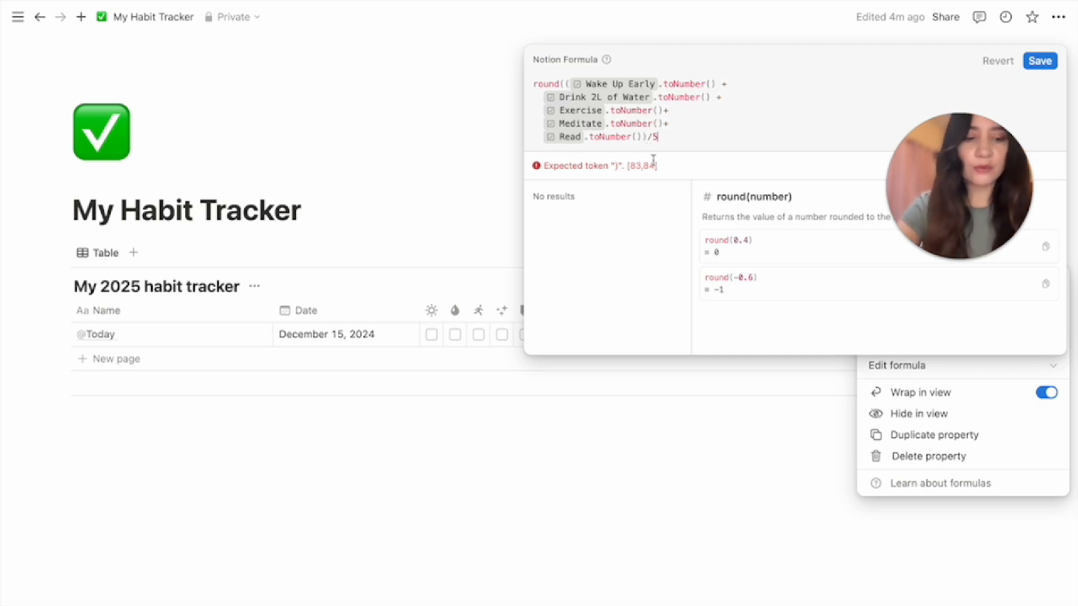
pyautogui.write('*')
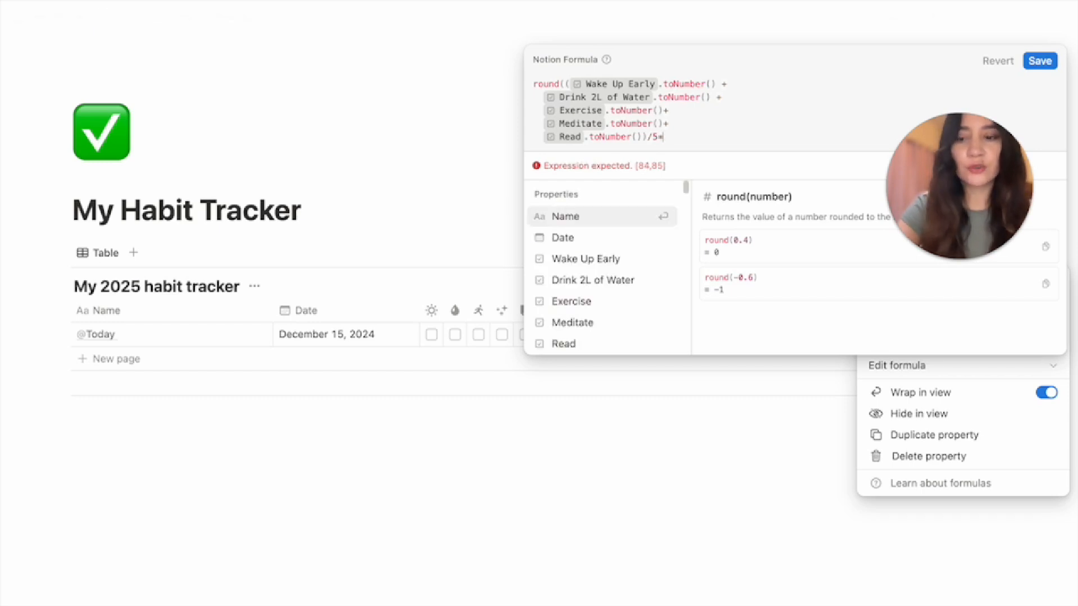
pyautogui.write('100')
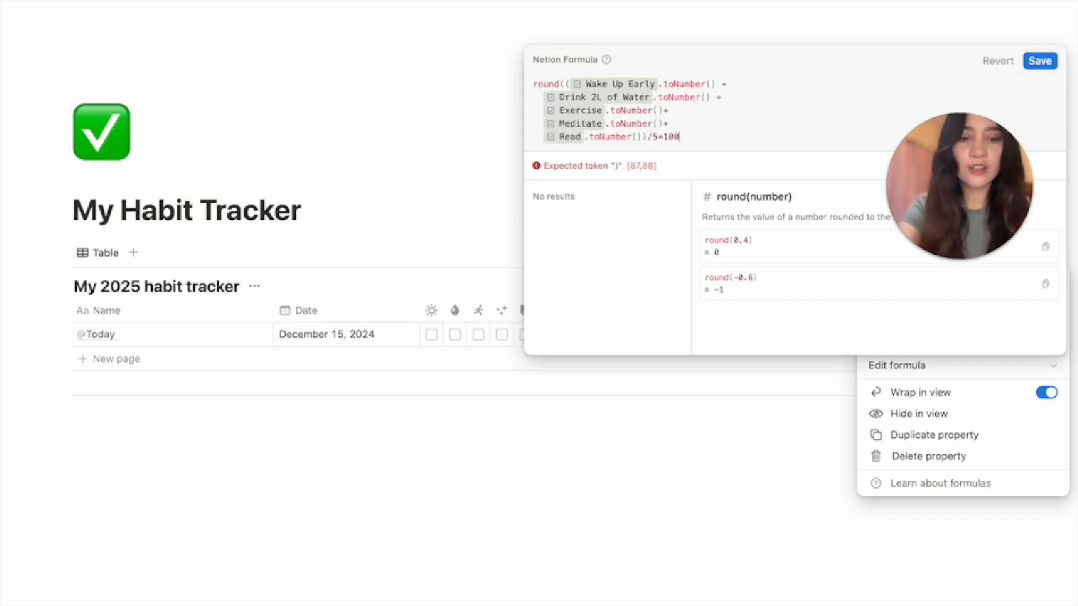
pyautogui.write(')')
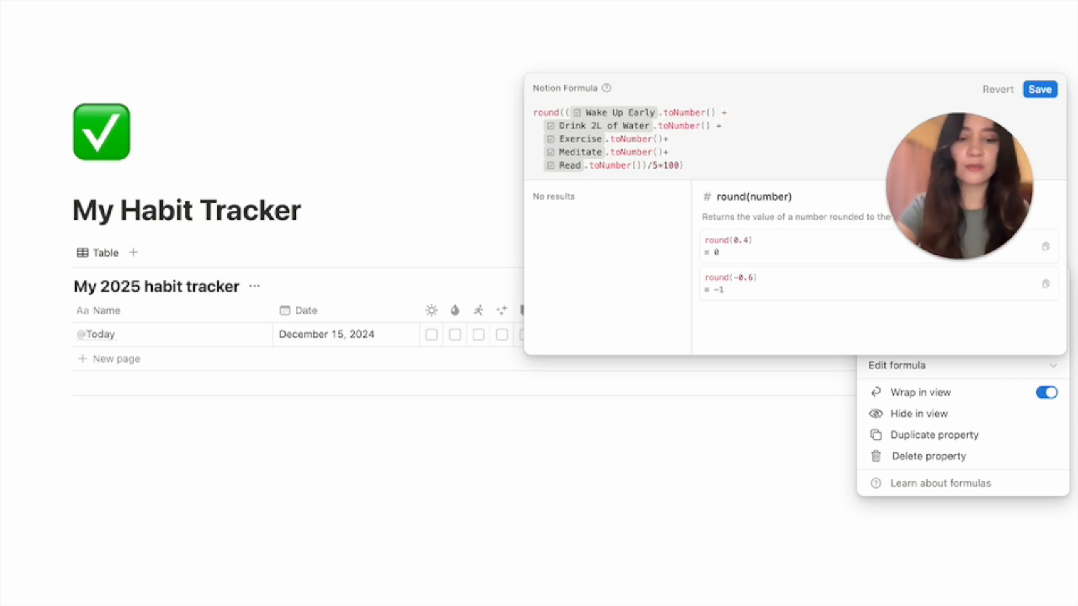
pyautogui.write('/100')
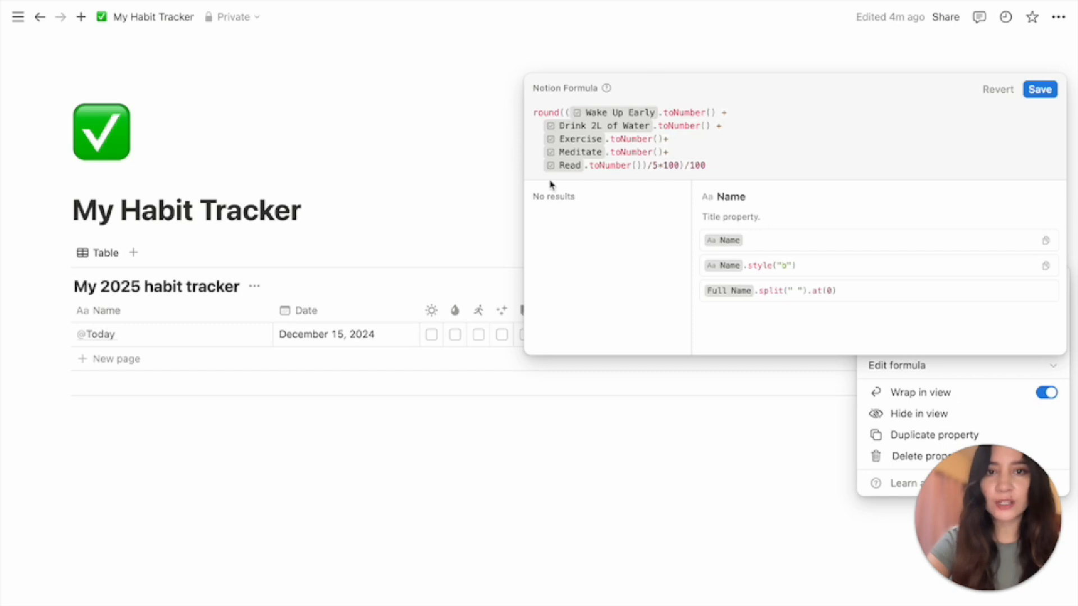
# Save the Score formula and display it in Percent format as a green bar
pyautogui.click(1040, 91)
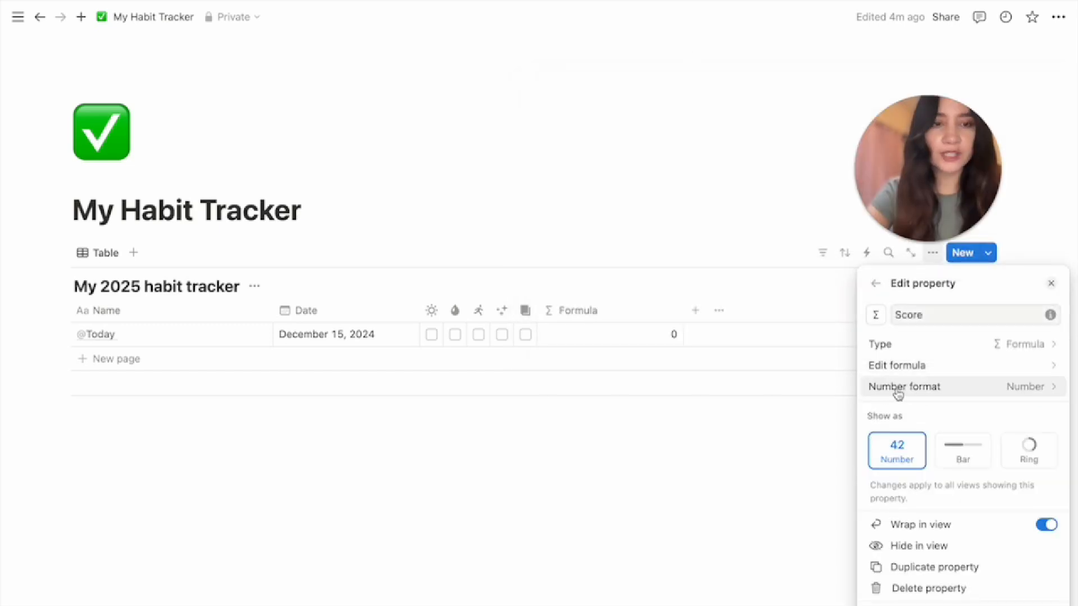
pyautogui.click(1013, 391)
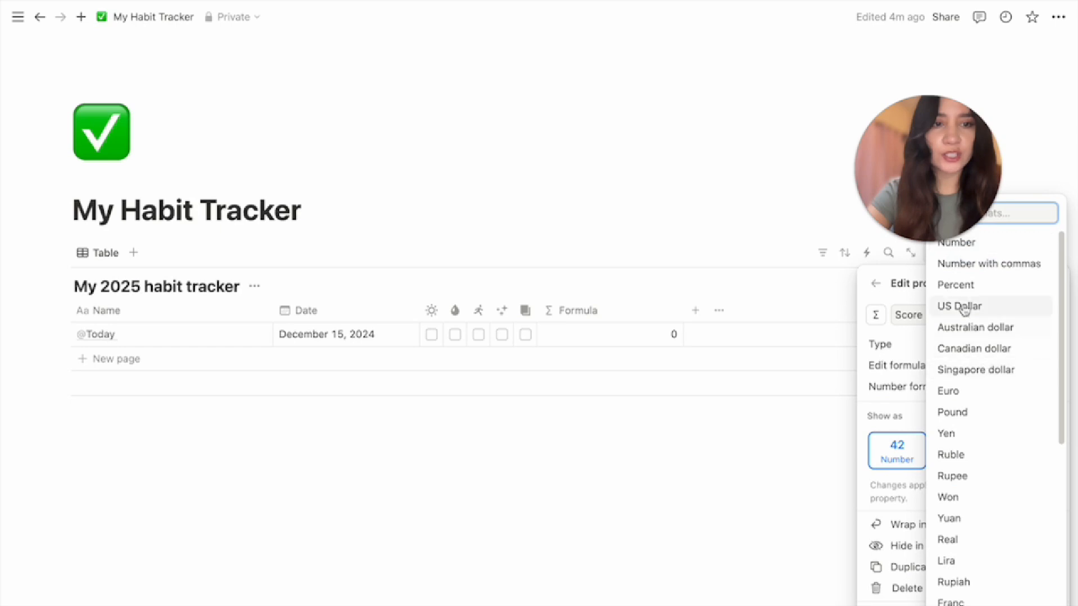
pyautogui.click(959, 287)
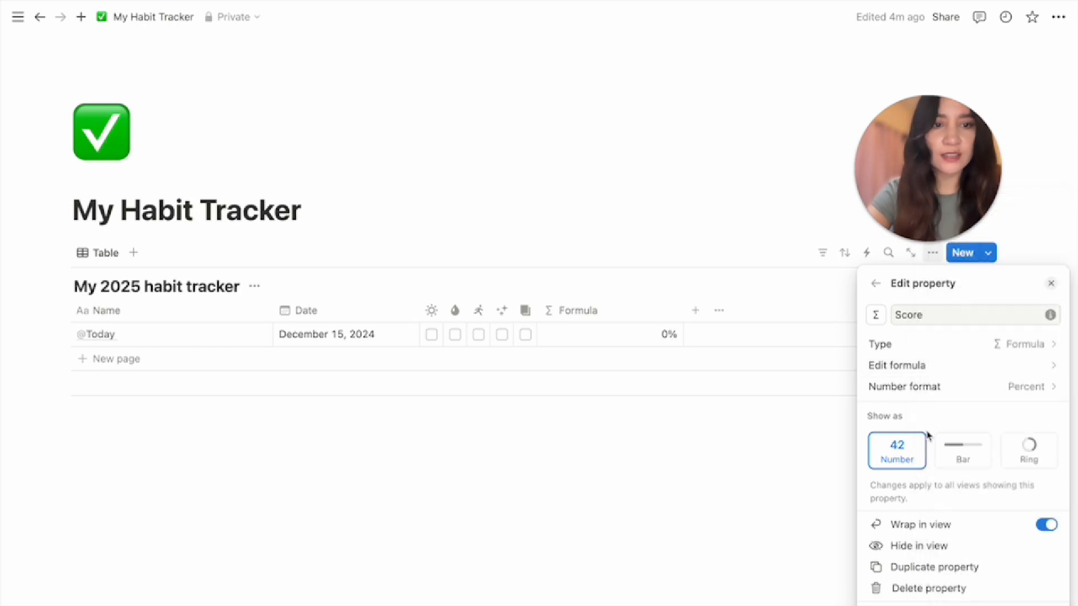
pyautogui.click(961, 459)
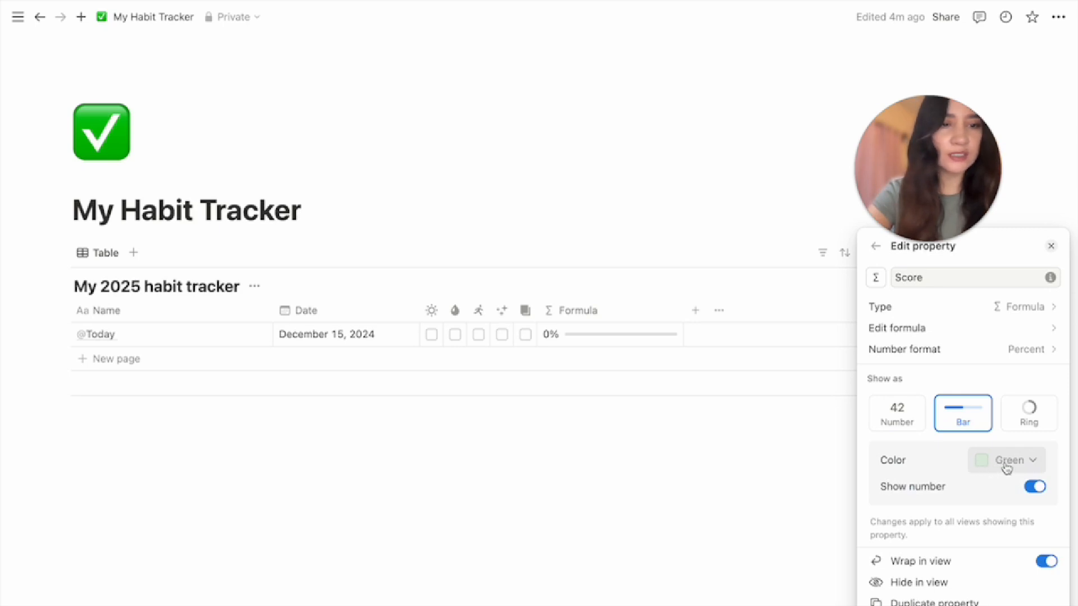
pyautogui.click(431, 335)
pyautogui.click(432, 335)
pyautogui.click(454, 335)
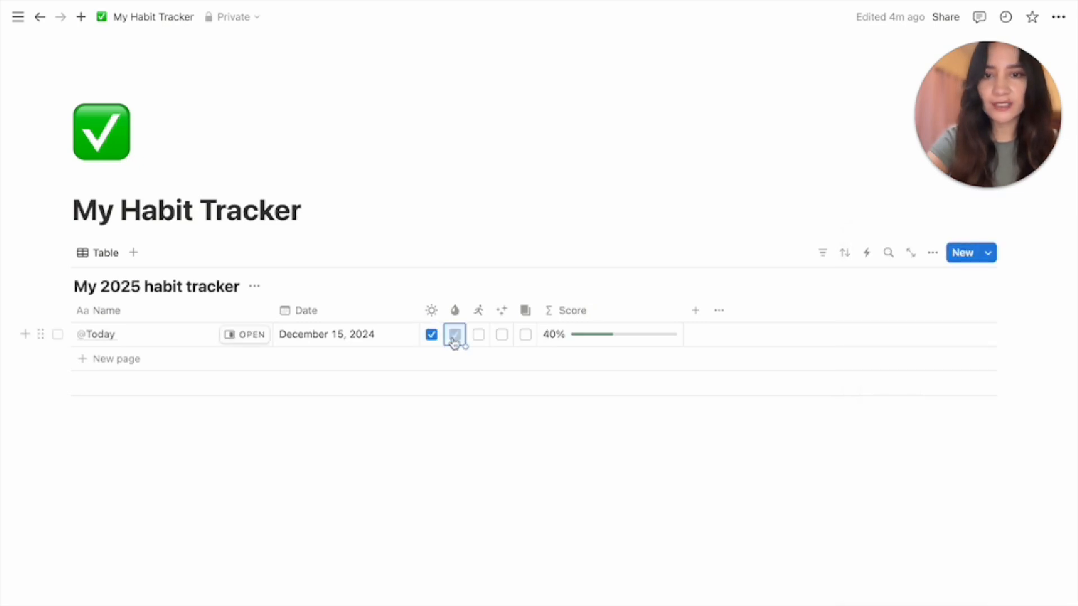
pyautogui.click(478, 336)
pyautogui.click(502, 336)
pyautogui.click(524, 338)
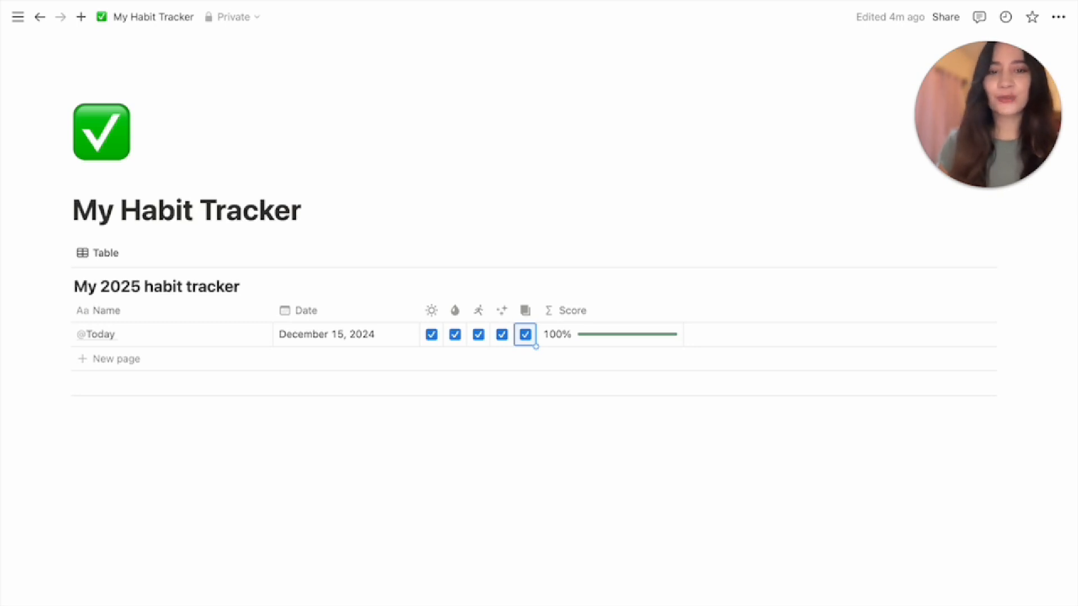
# Add a new formula property column named Message
pyautogui.click(695, 312)
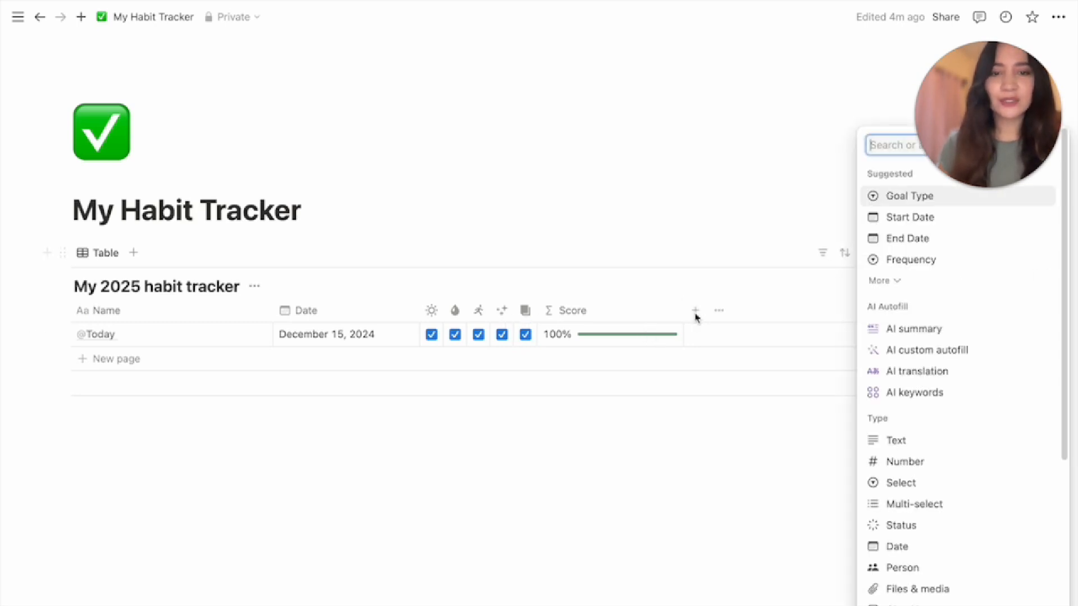
pyautogui.scroll(-4, 928, 579)
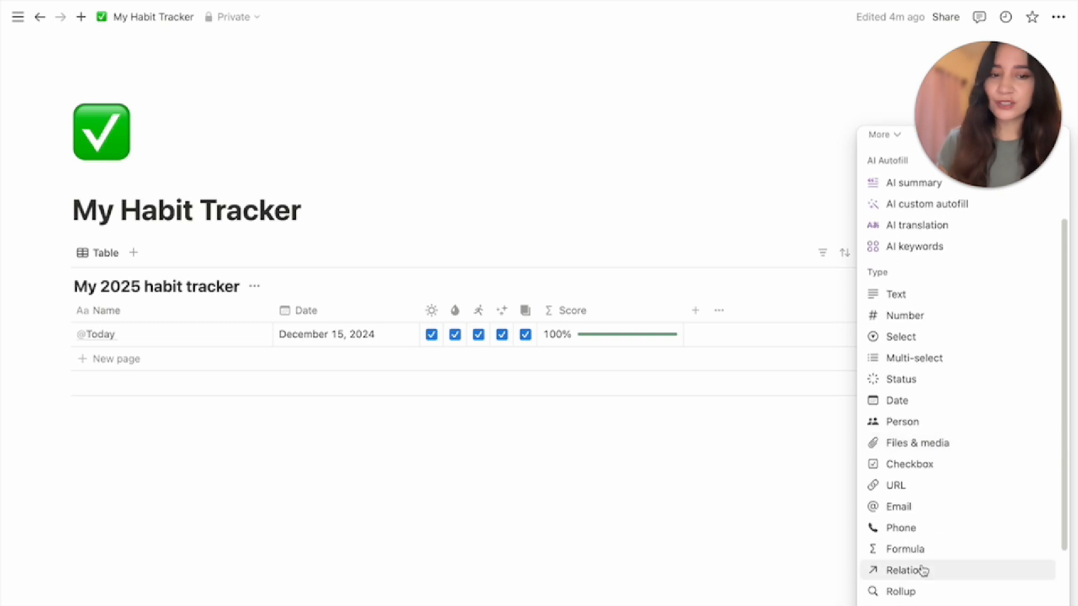
pyautogui.click(904, 549)
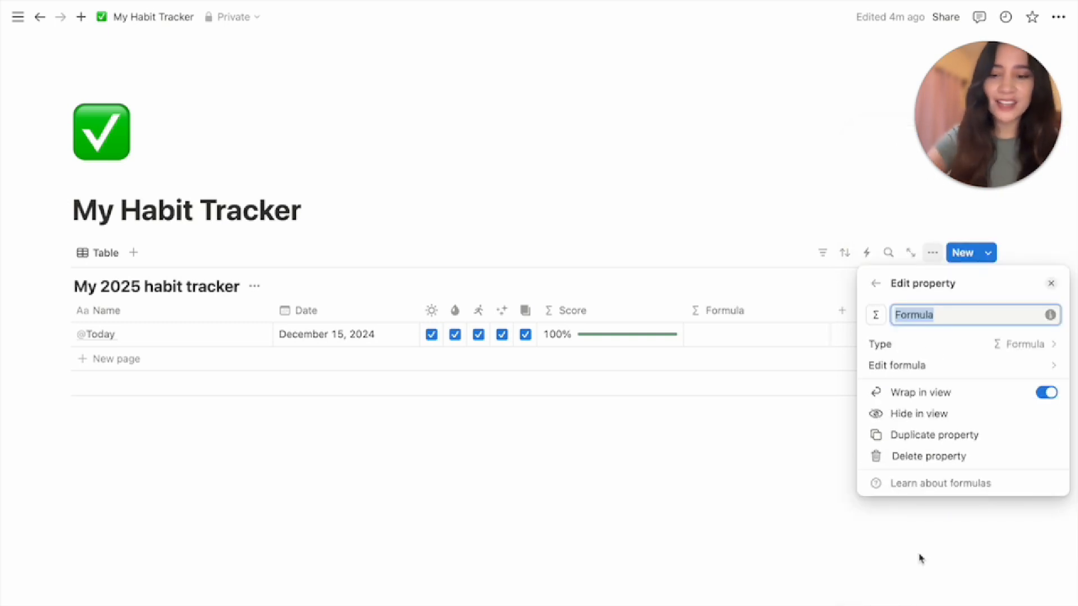
pyautogui.write('Message')
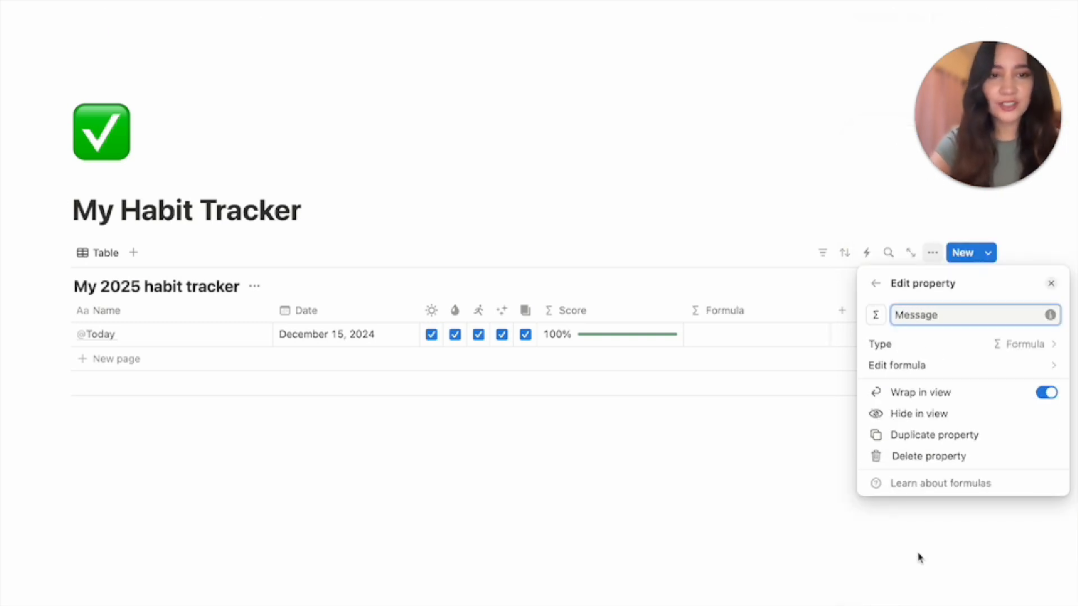
pyautogui.click(894, 365)
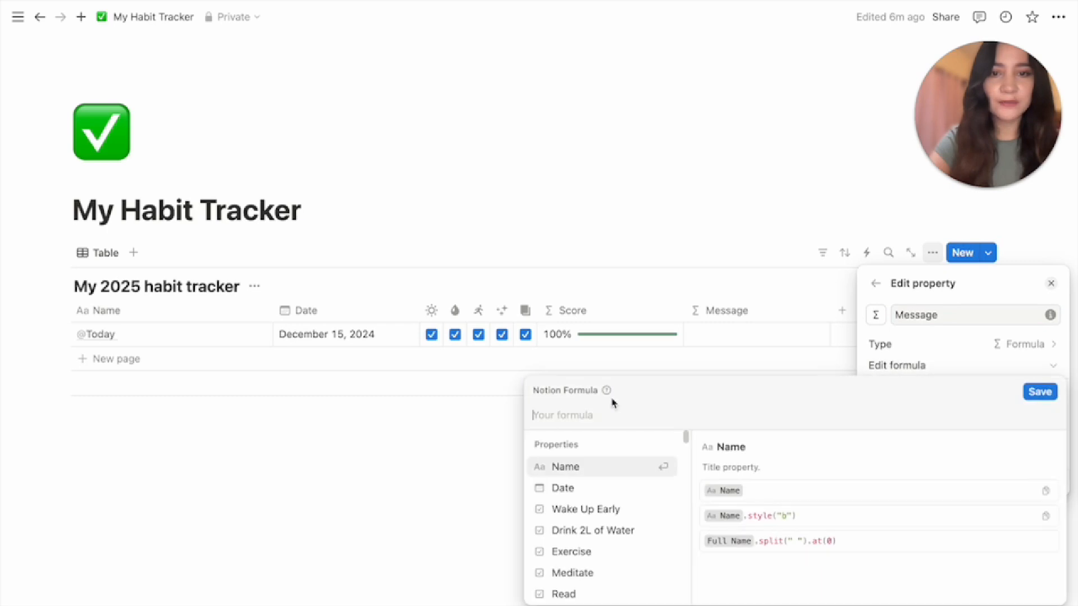
# Enter the formula if(Score==1,"YOU DID IT 🥳","") for Message and save it
pyautogui.click(551, 416)
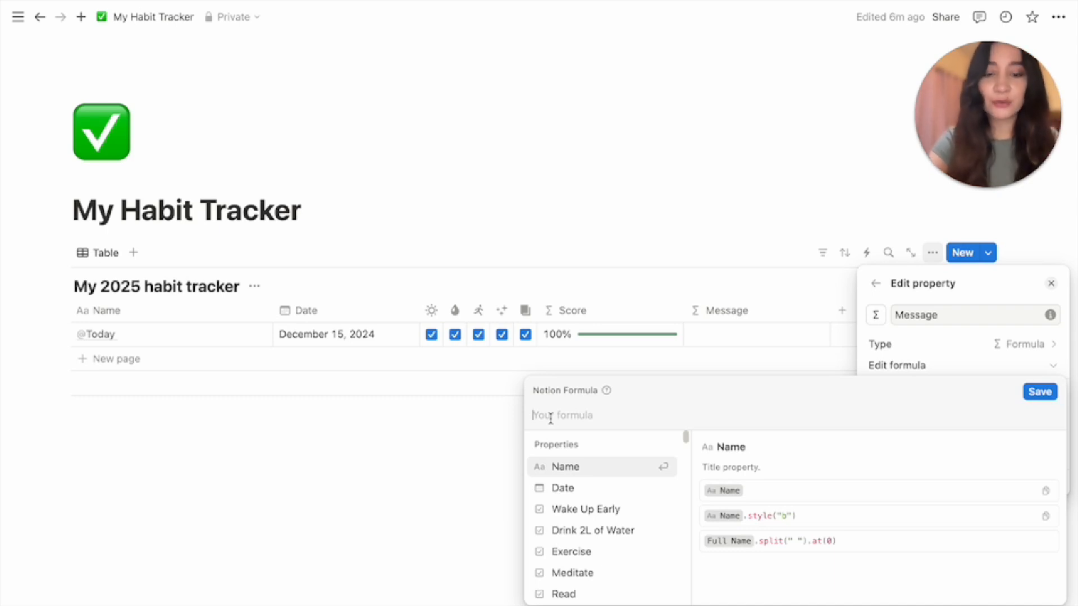
pyautogui.write('if(')
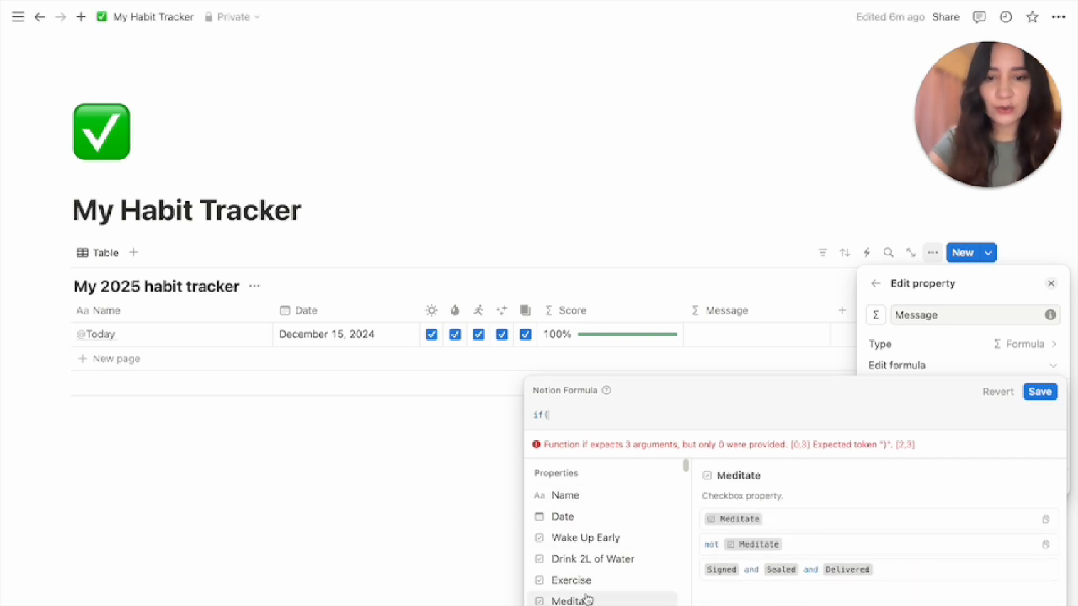
pyautogui.scroll(-3, 586, 589)
pyautogui.click(580, 570)
pyautogui.write('==1')
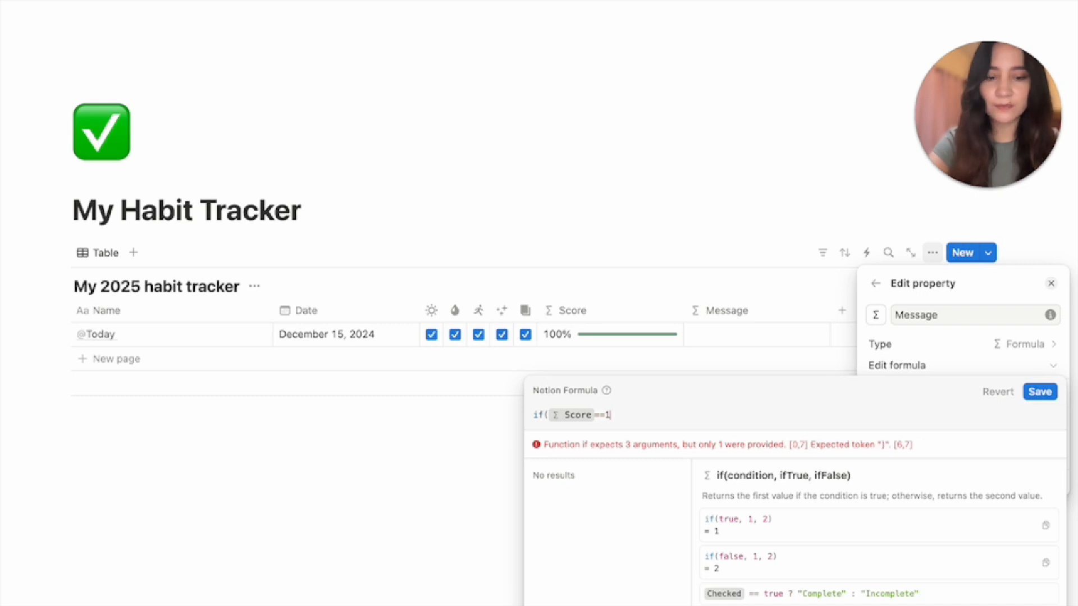
pyautogui.write(',')
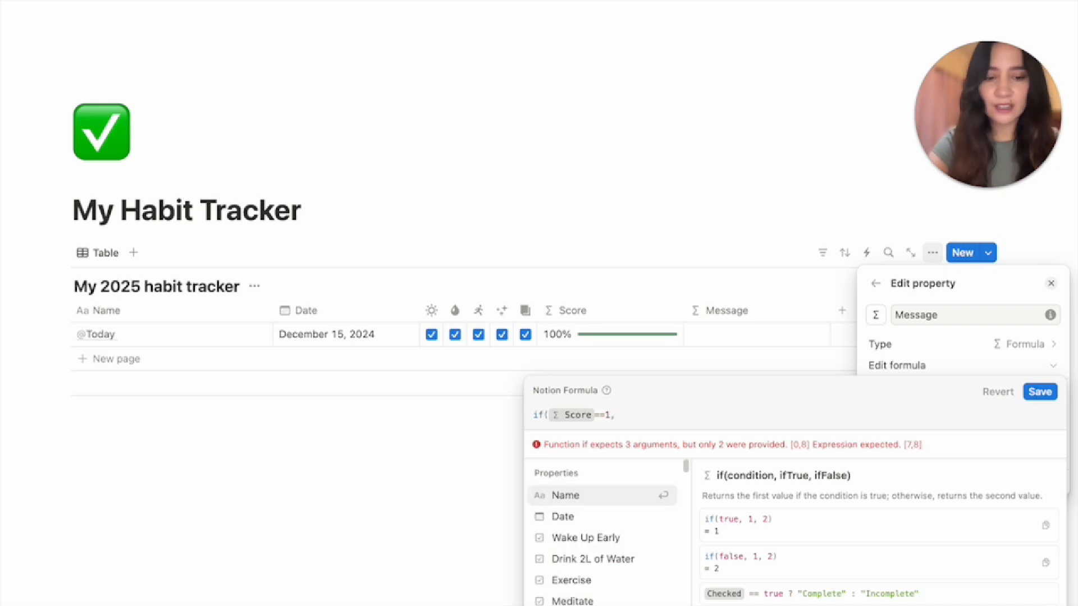
pyautogui.write('"')
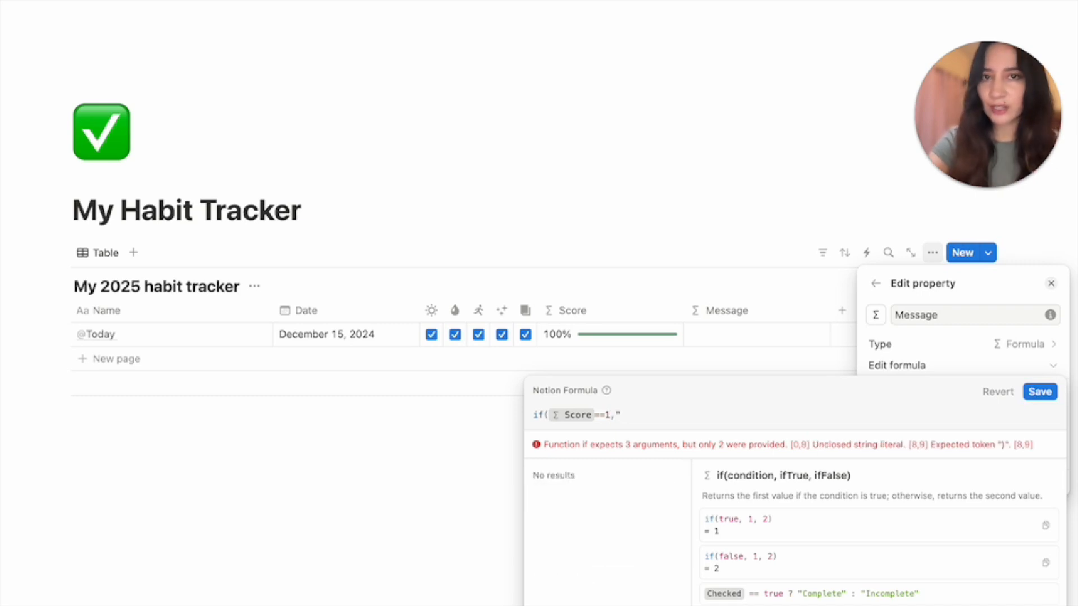
pyautogui.press('capslock')
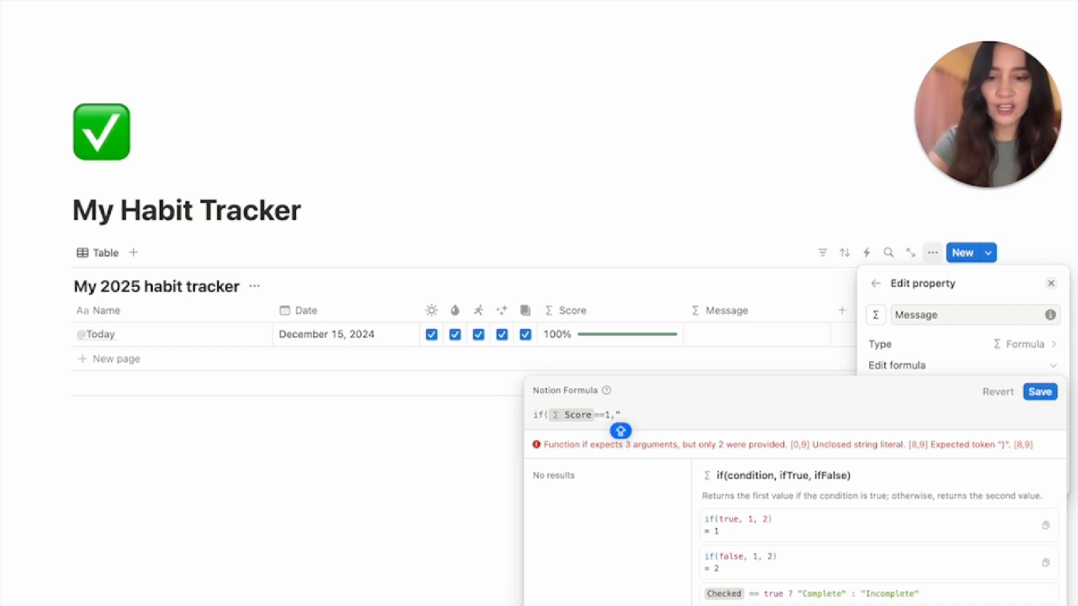
pyautogui.write('YOU DID IT')
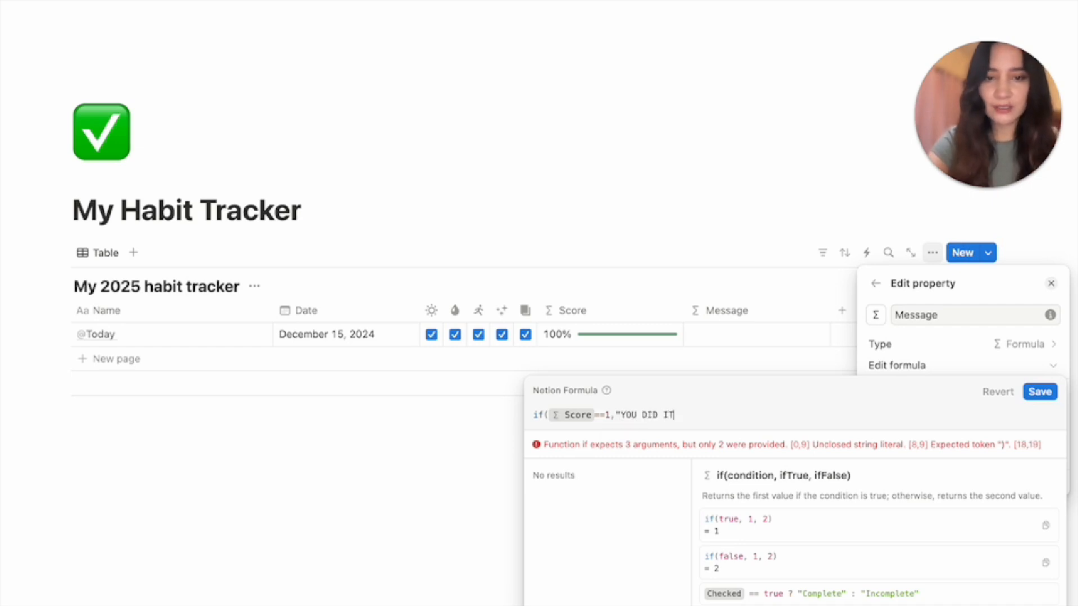
pyautogui.write(' 🎉')
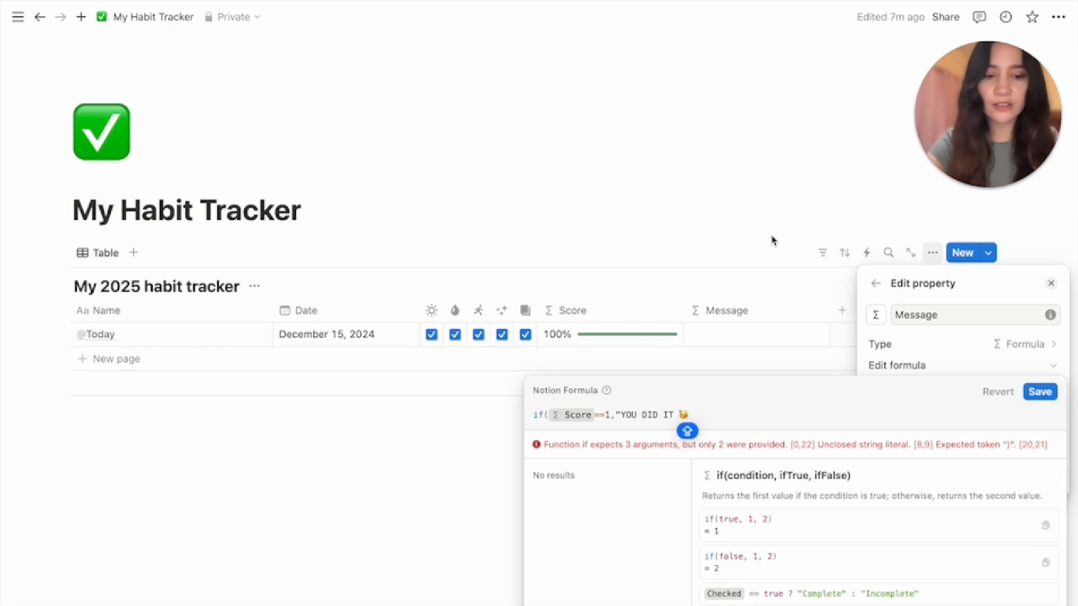
pyautogui.write('"')
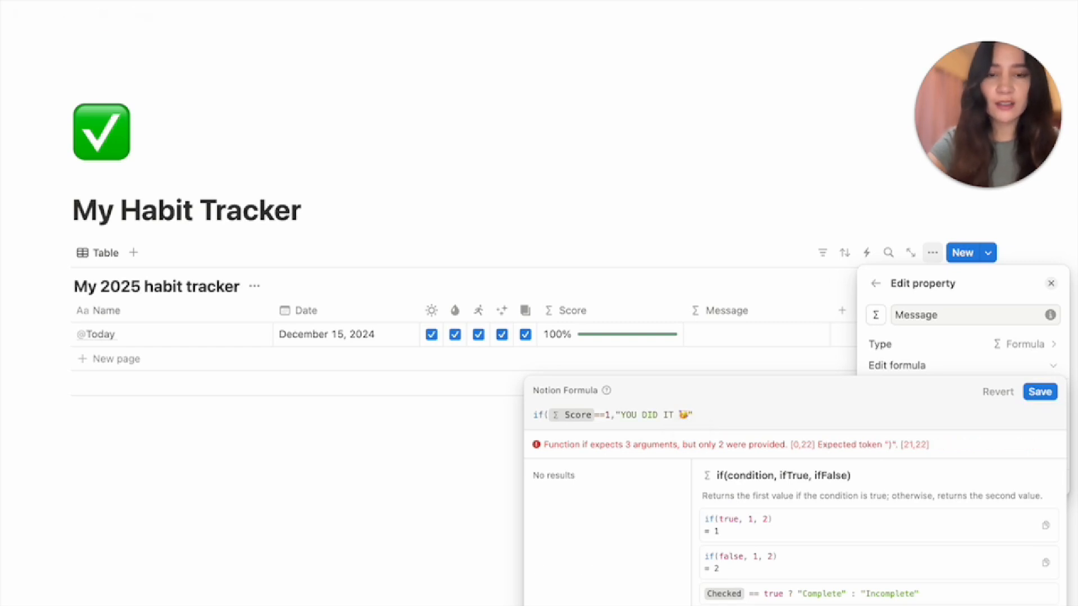
pyautogui.write(',"')
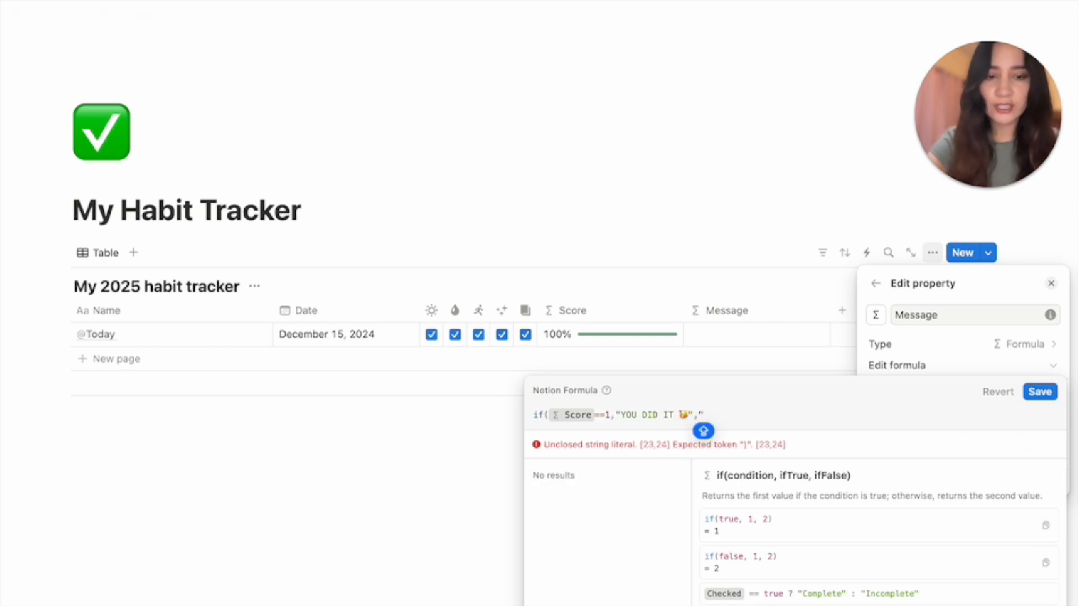
pyautogui.write('"')
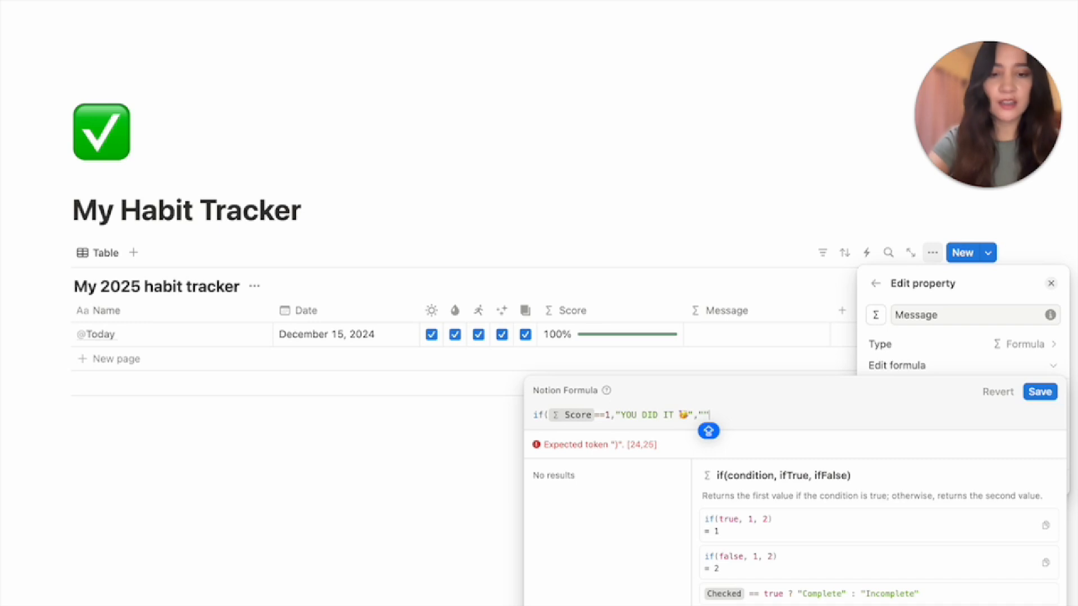
pyautogui.write(')')
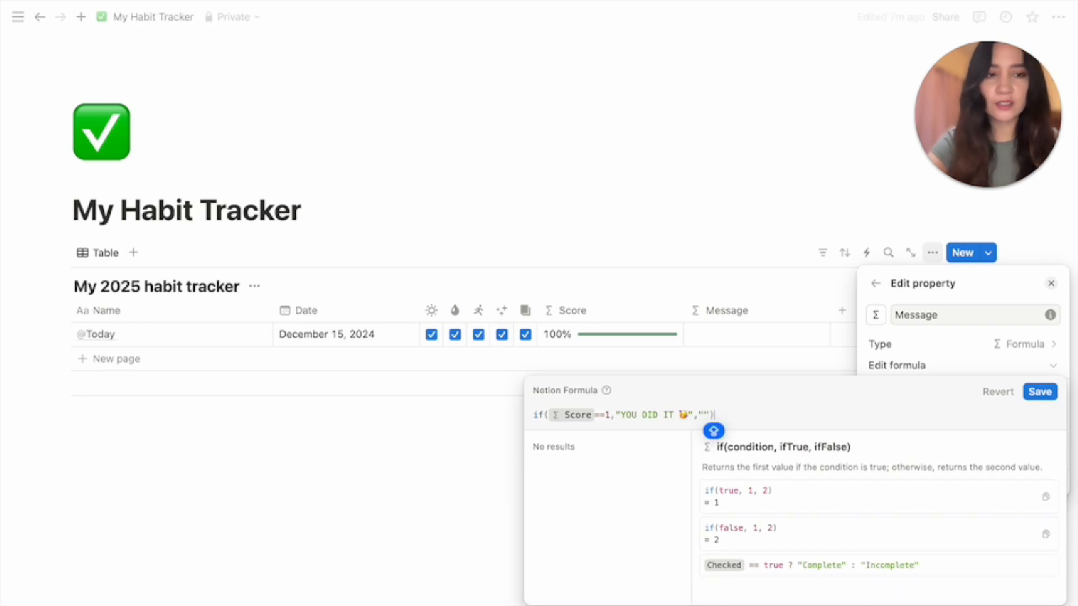
pyautogui.click(1045, 394)
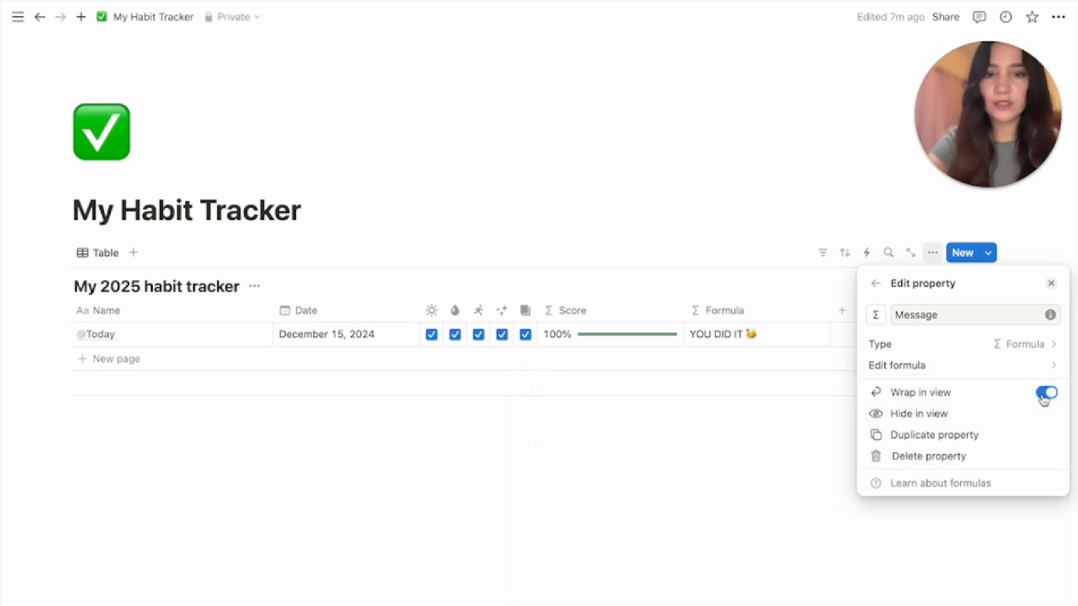
# Close the Message property settings panel
pyautogui.click(823, 453)
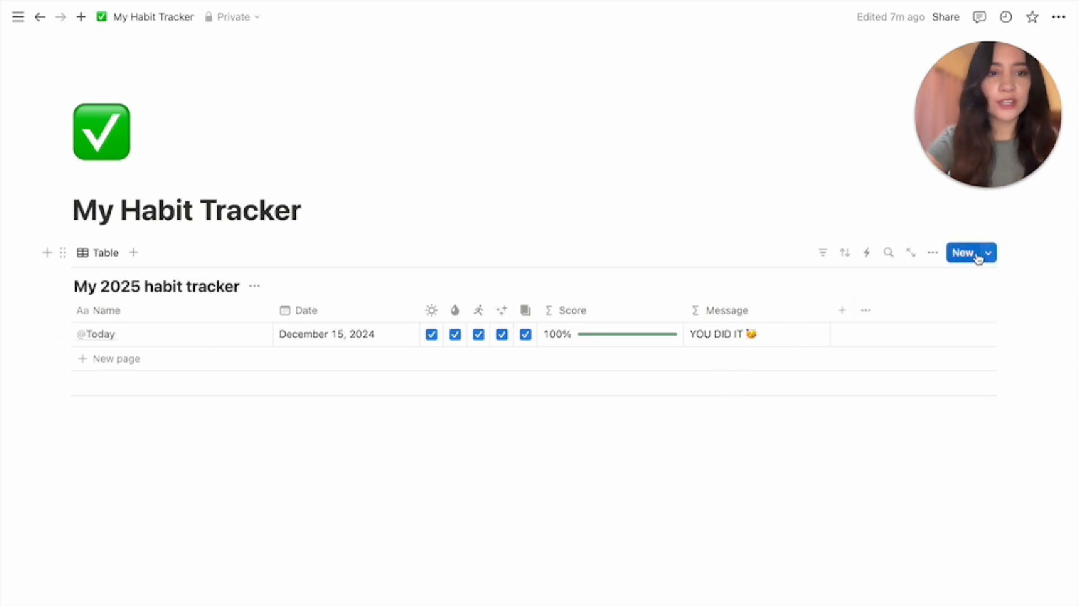
pyautogui.click(991, 261)
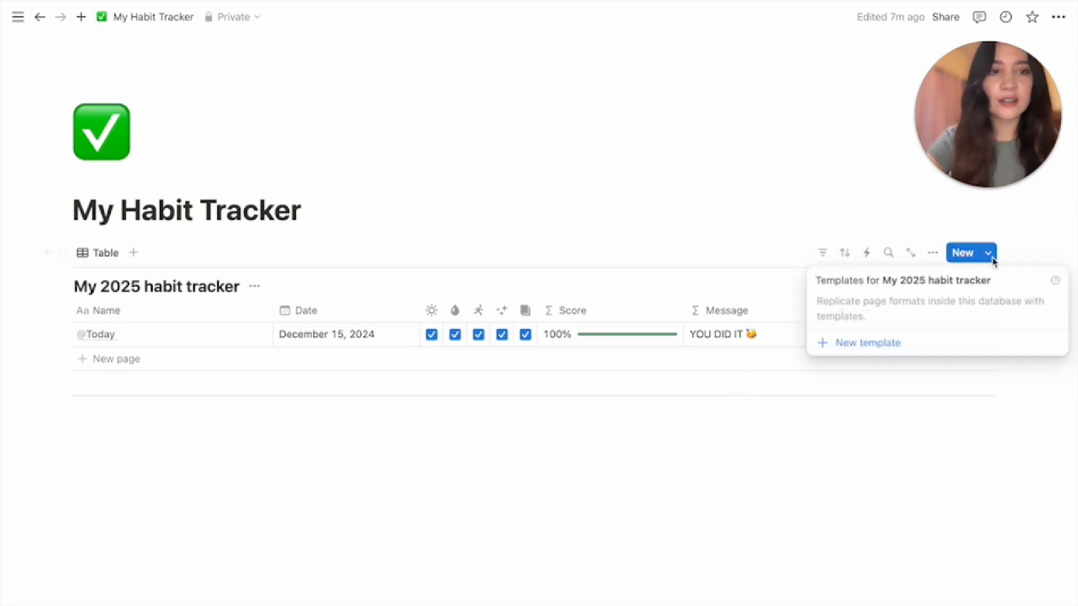
pyautogui.click(871, 344)
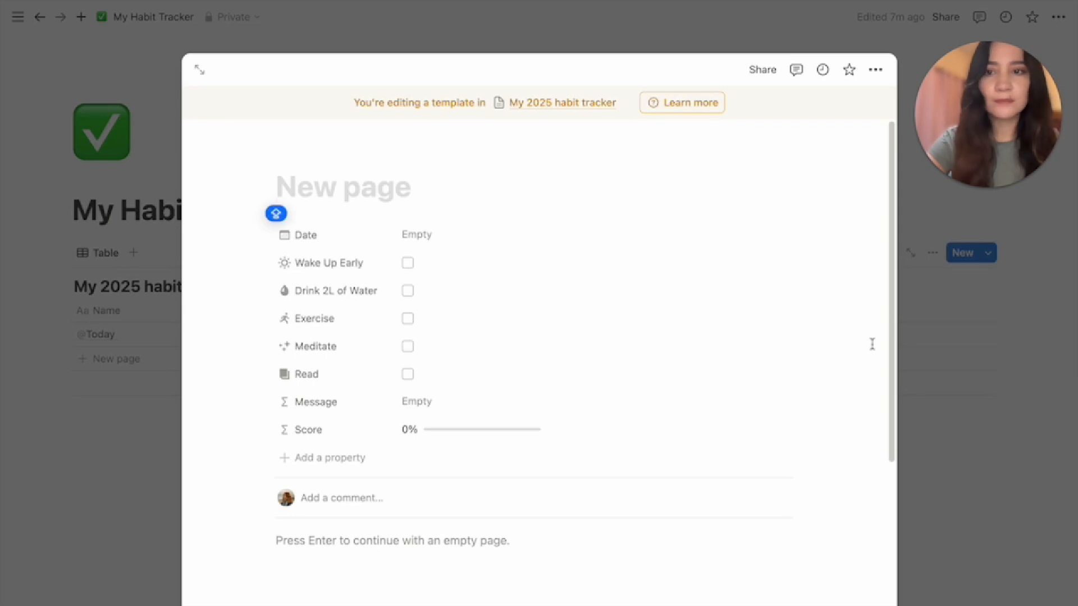
pyautogui.write('@')
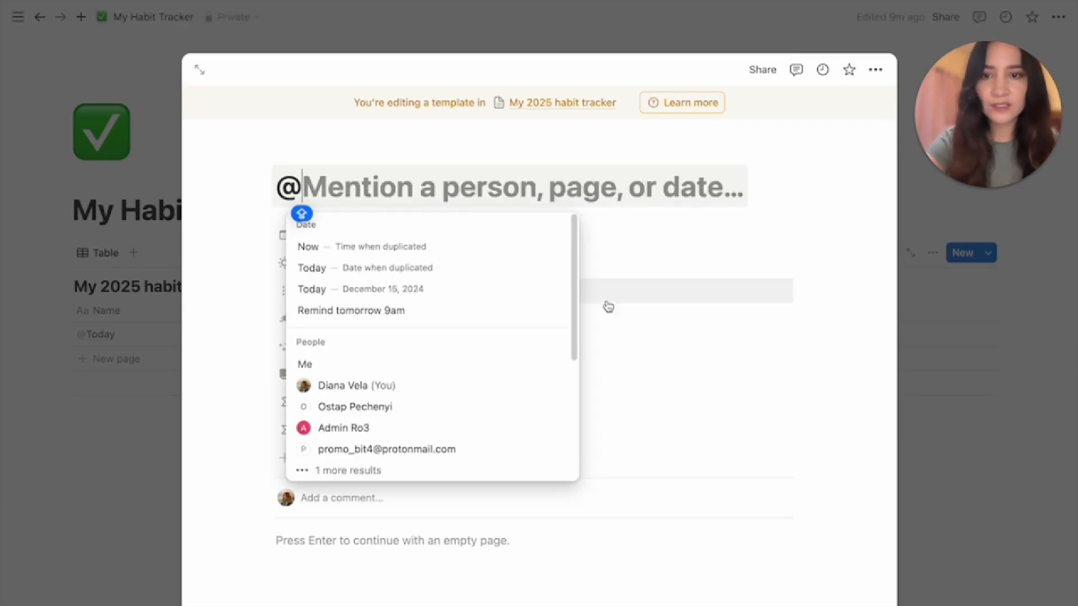
pyautogui.click(525, 273)
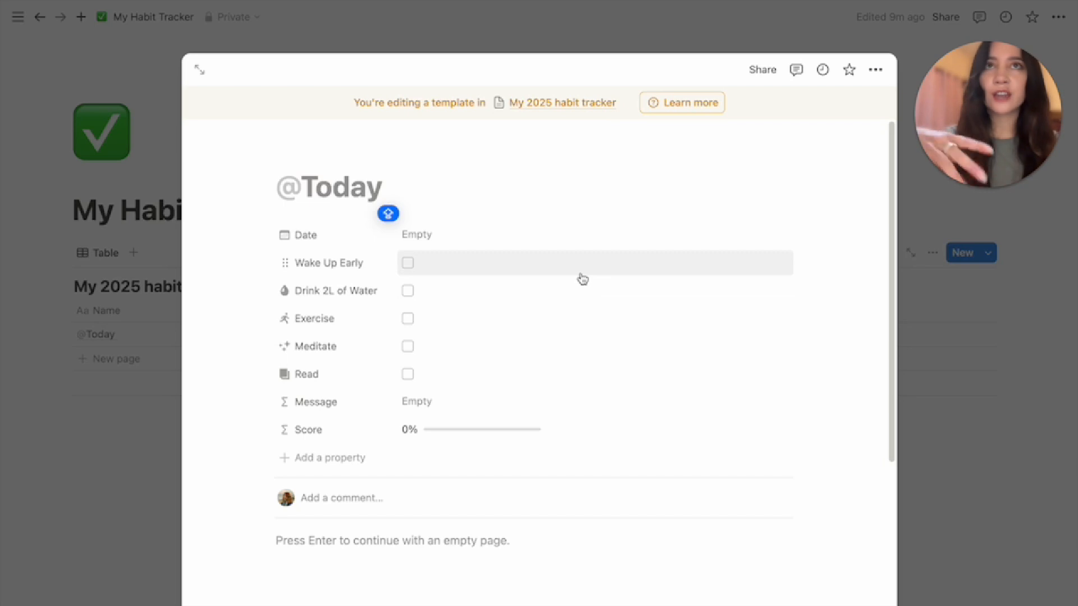
pyautogui.click(416, 243)
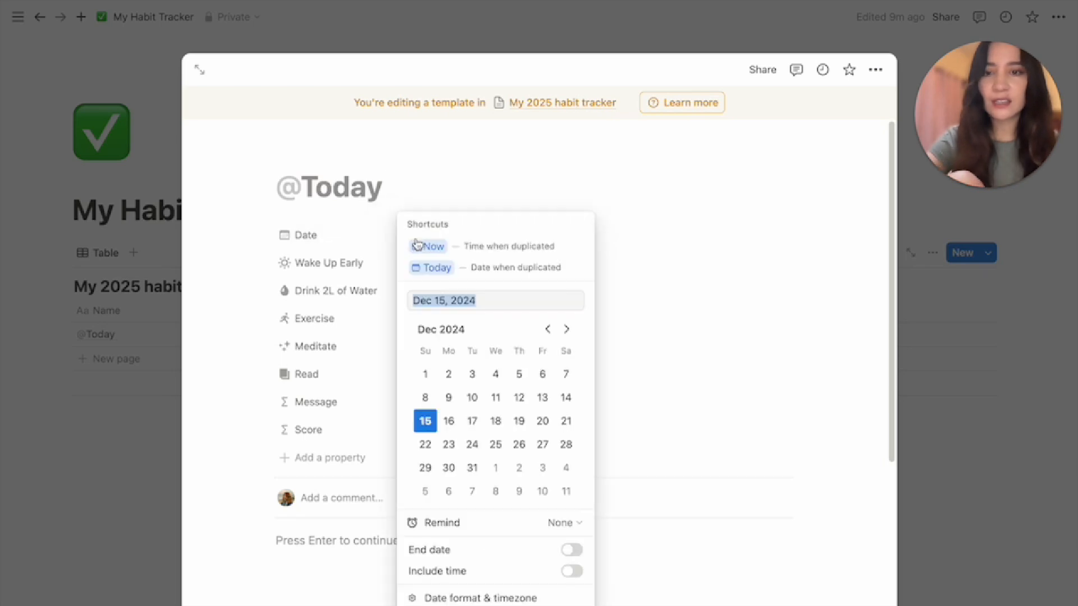
pyautogui.click(510, 272)
pyautogui.click(960, 476)
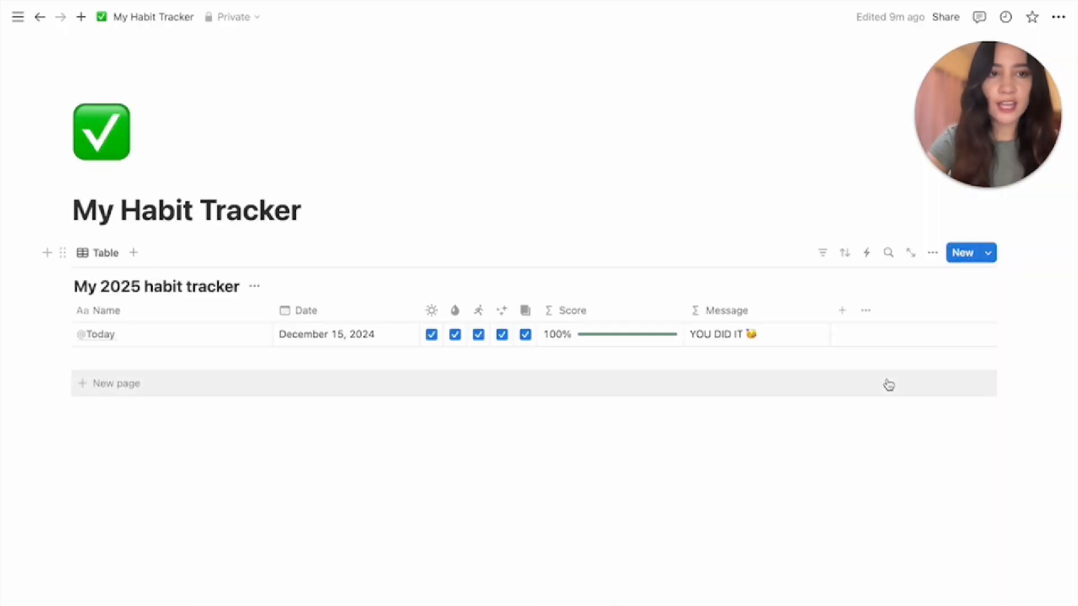
pyautogui.click(989, 258)
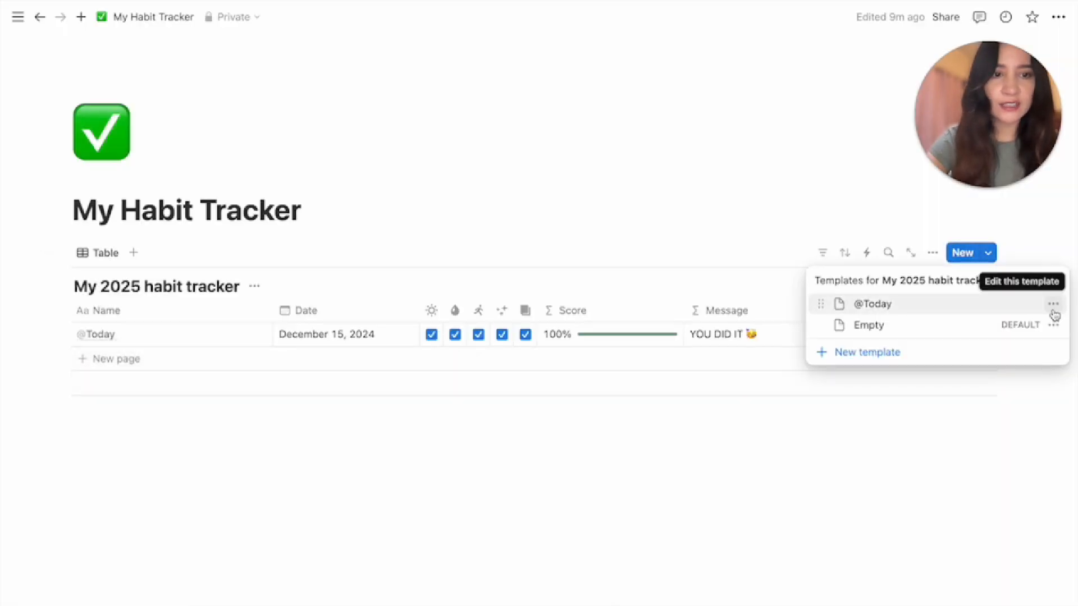
pyautogui.click(1054, 306)
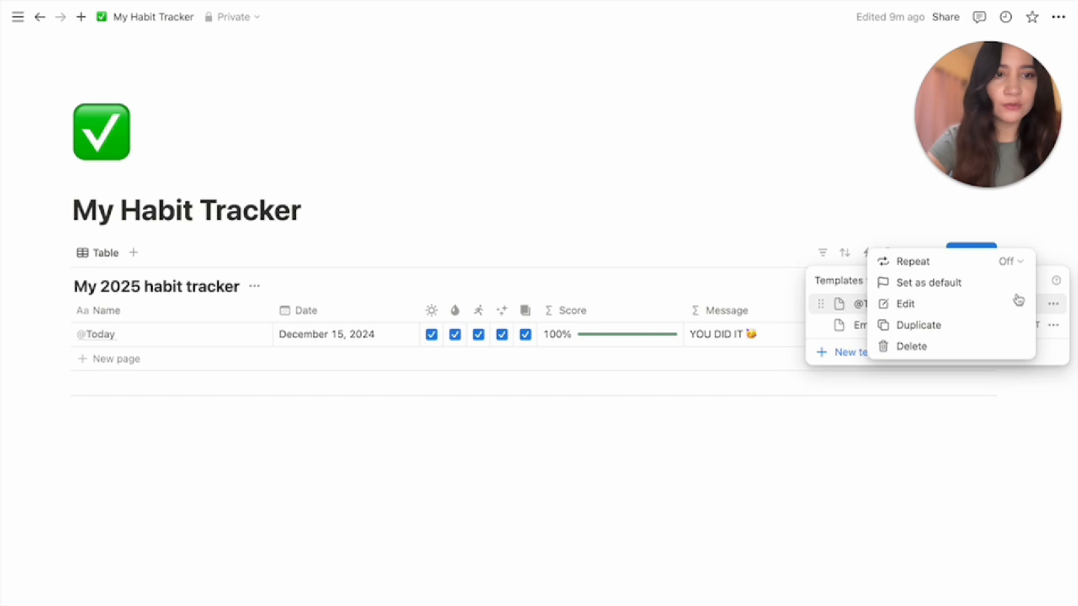
pyautogui.click(965, 286)
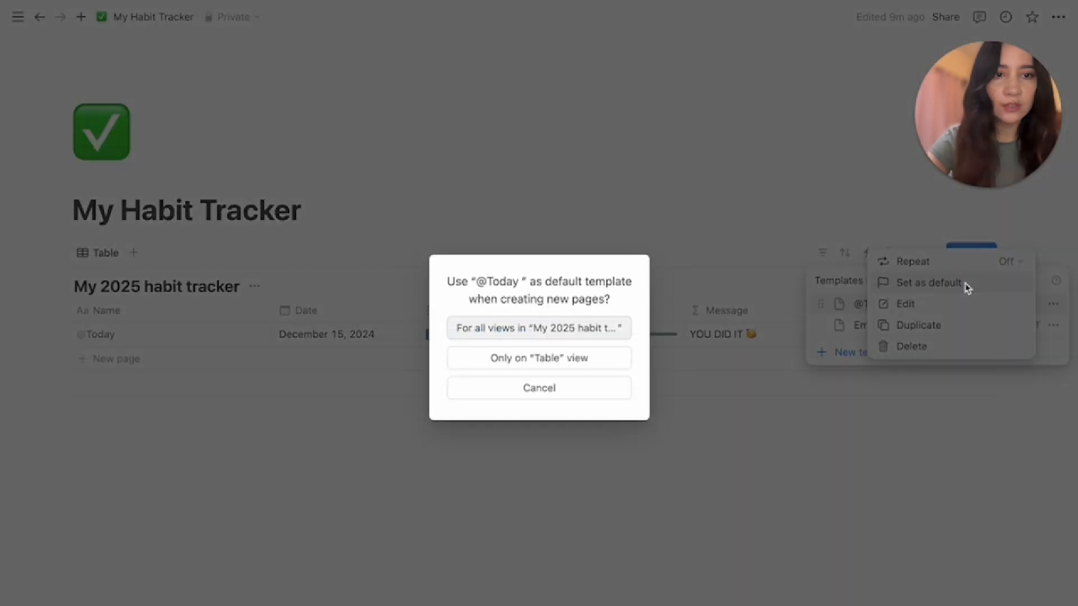
pyautogui.click(530, 330)
pyautogui.click(1054, 305)
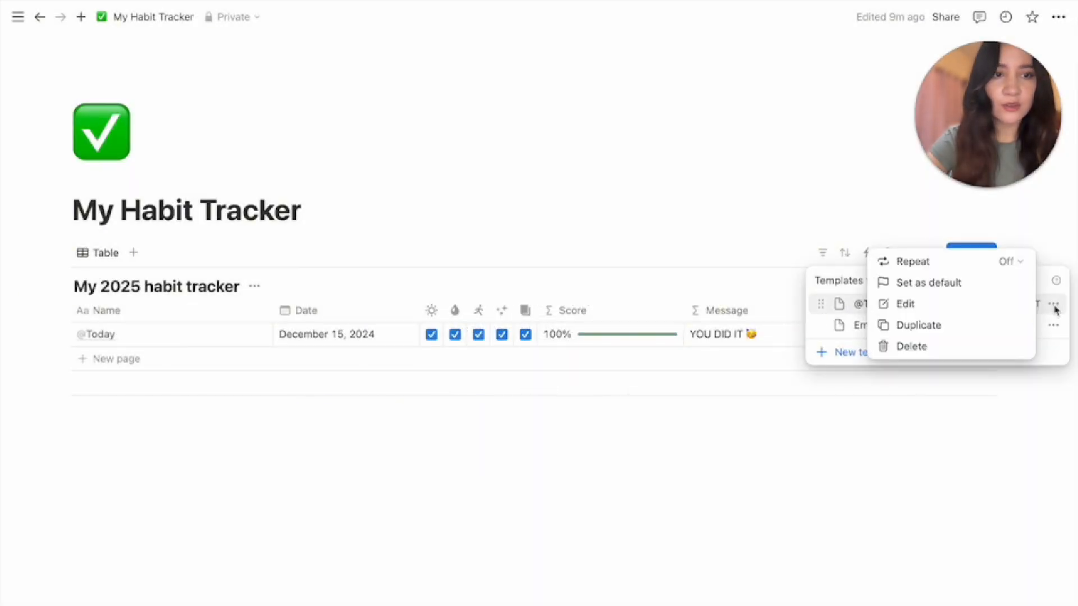
pyautogui.click(1007, 264)
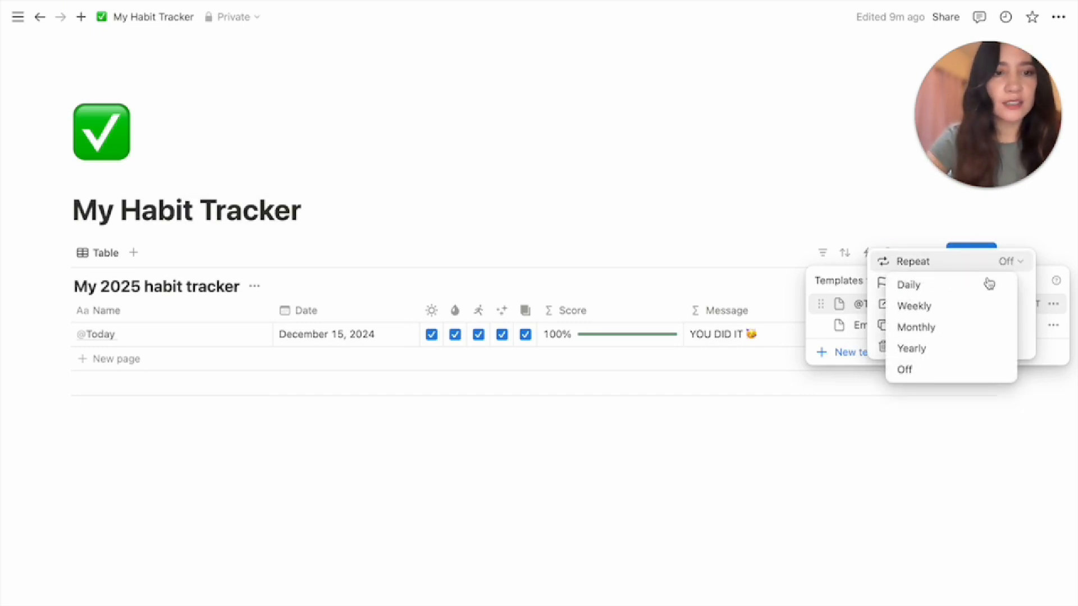
pyautogui.click(930, 287)
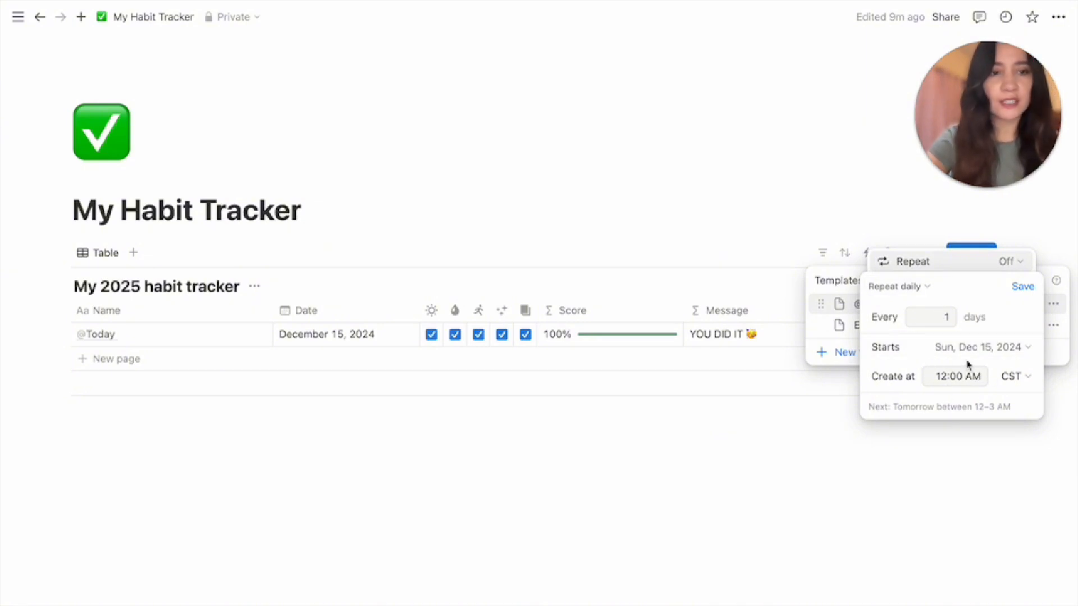
pyautogui.click(1022, 286)
pyautogui.click(754, 453)
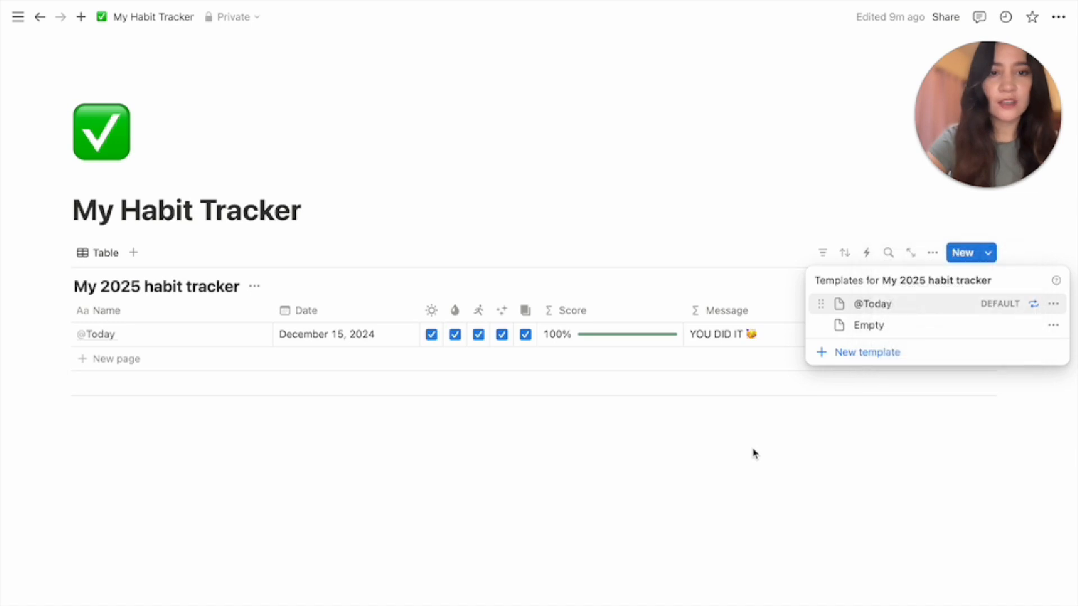
pyautogui.click(753, 453)
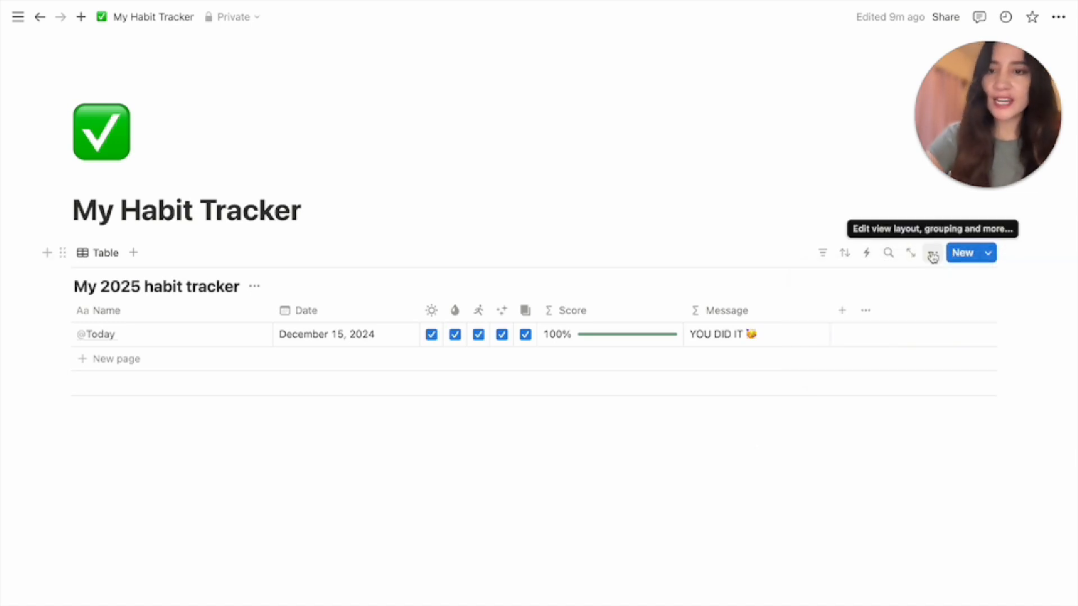
# Switch the habit tracker to a Gallery layout with card preview set to None
pyautogui.click(932, 255)
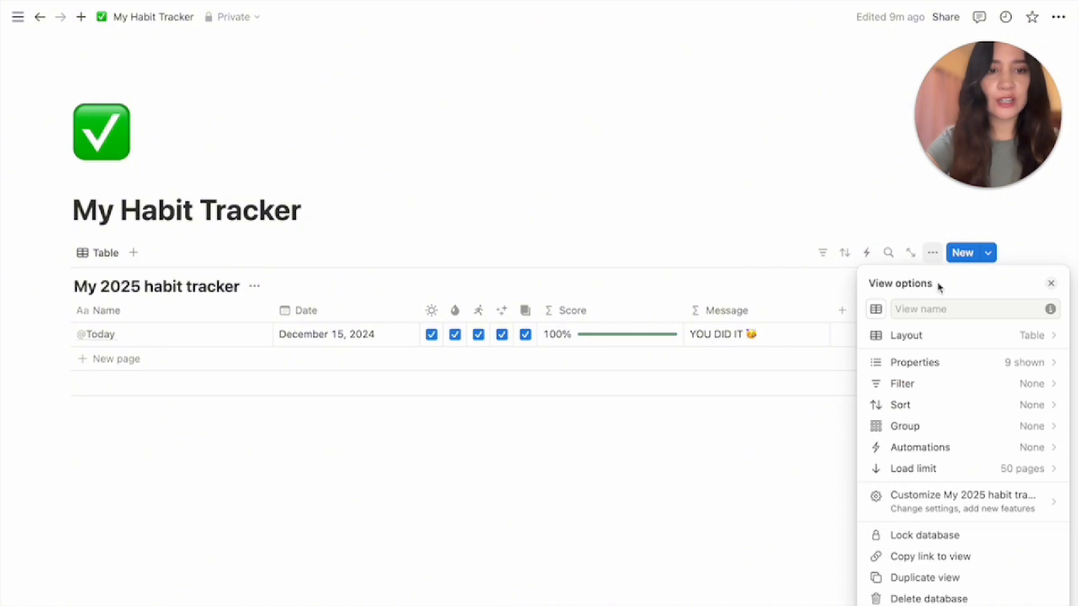
pyautogui.click(899, 335)
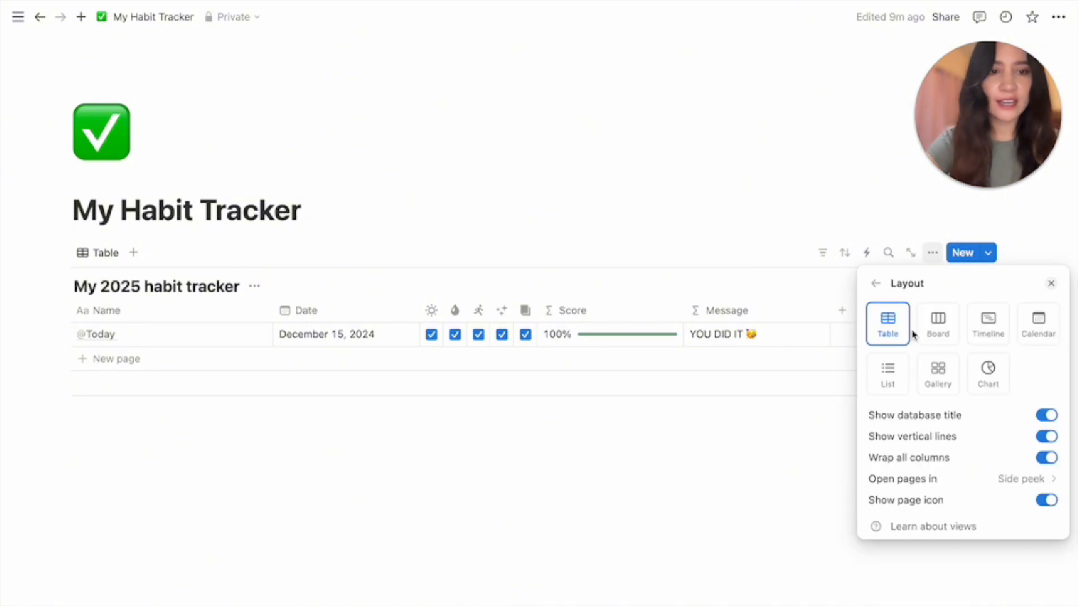
pyautogui.click(935, 387)
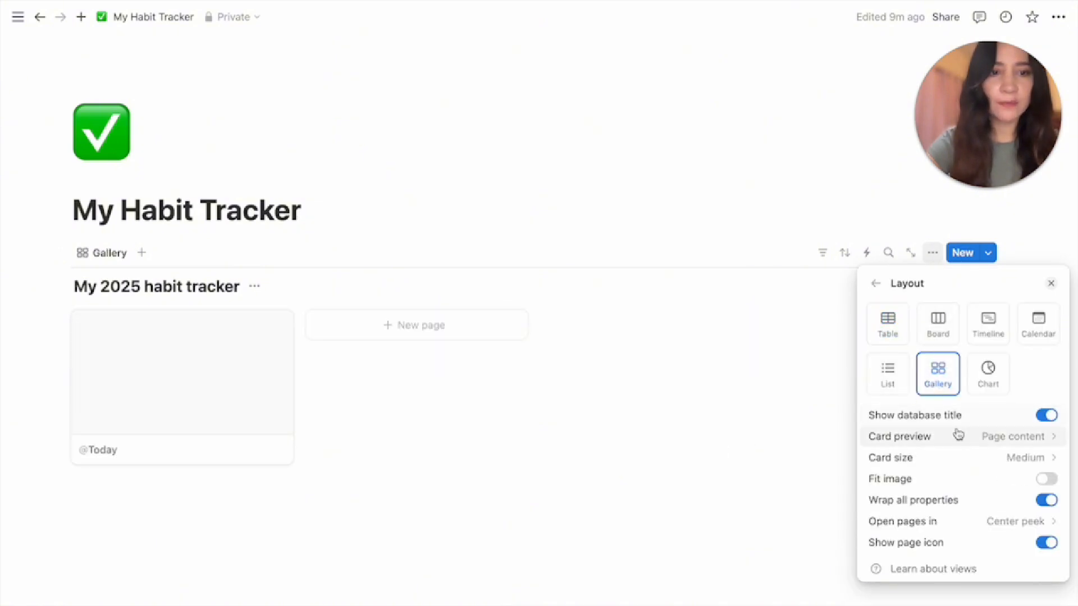
pyautogui.click(997, 437)
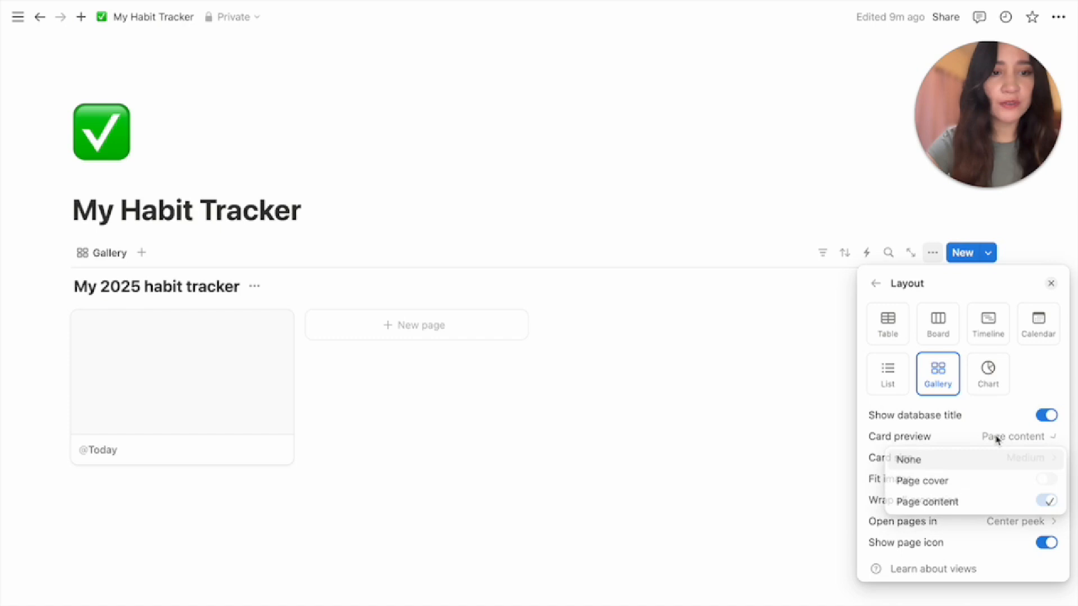
pyautogui.click(974, 466)
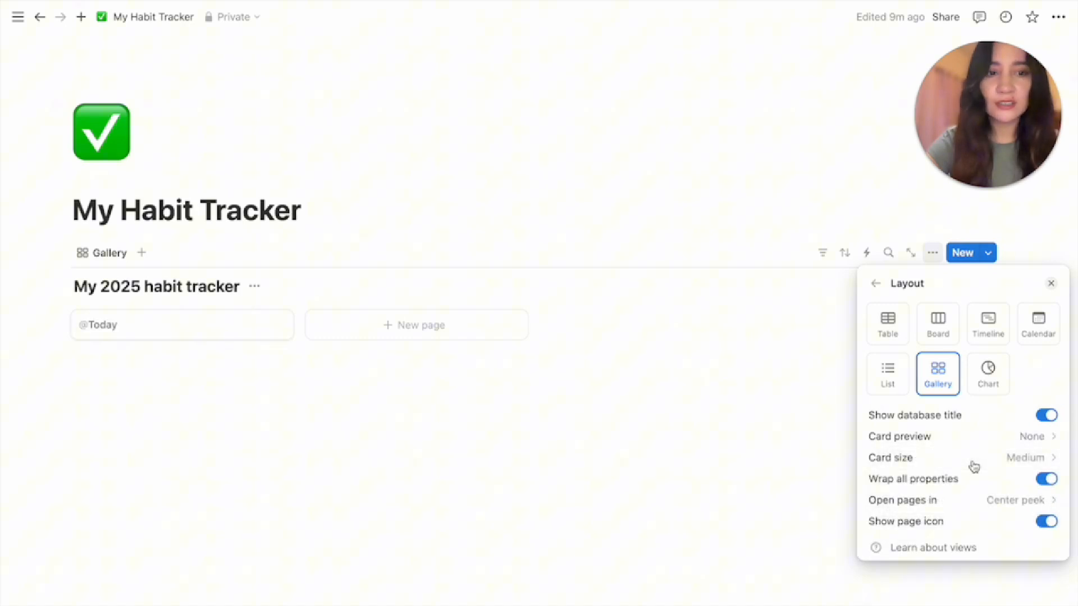
pyautogui.click(874, 285)
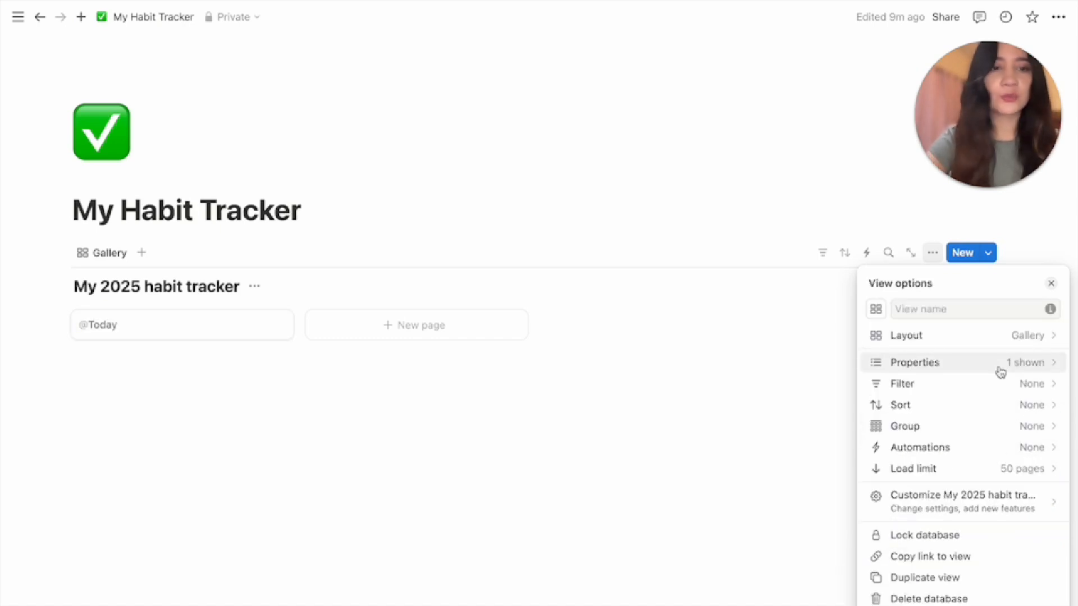
# Show all properties on the cards, reordering the habits and putting Date at the top
pyautogui.click(1026, 369)
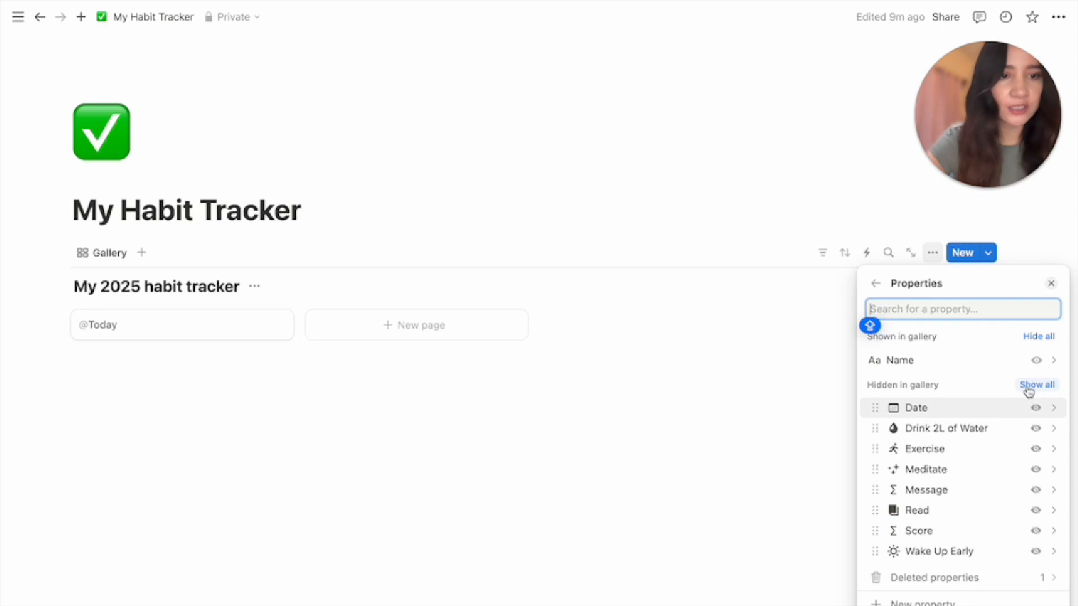
pyautogui.click(1036, 387)
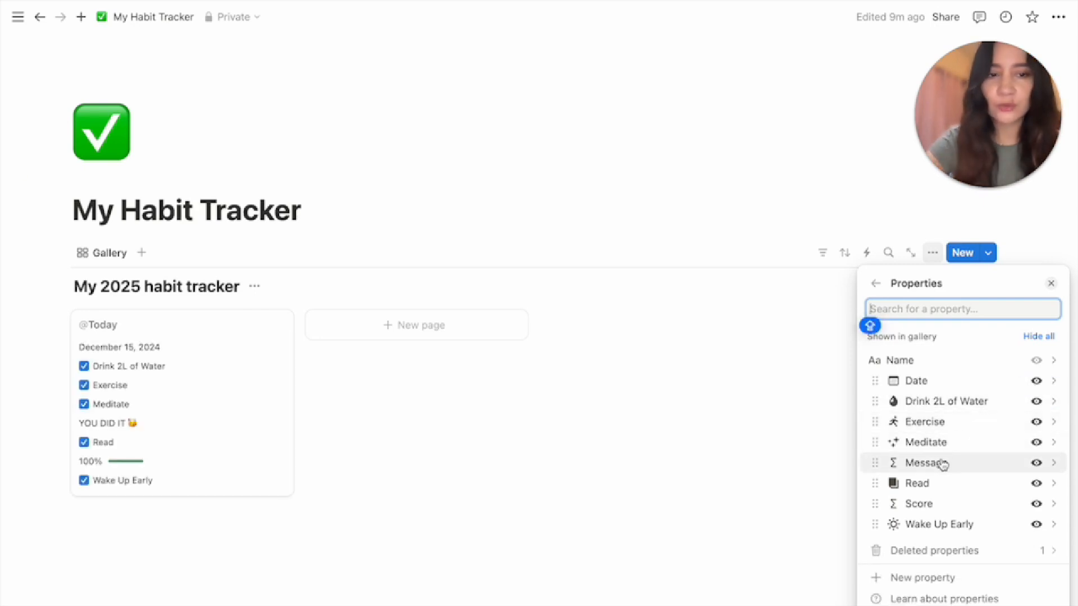
pyautogui.moveTo(930, 525); pyautogui.dragTo(928, 384)
pyautogui.moveTo(928, 421); pyautogui.dragTo(928, 405)
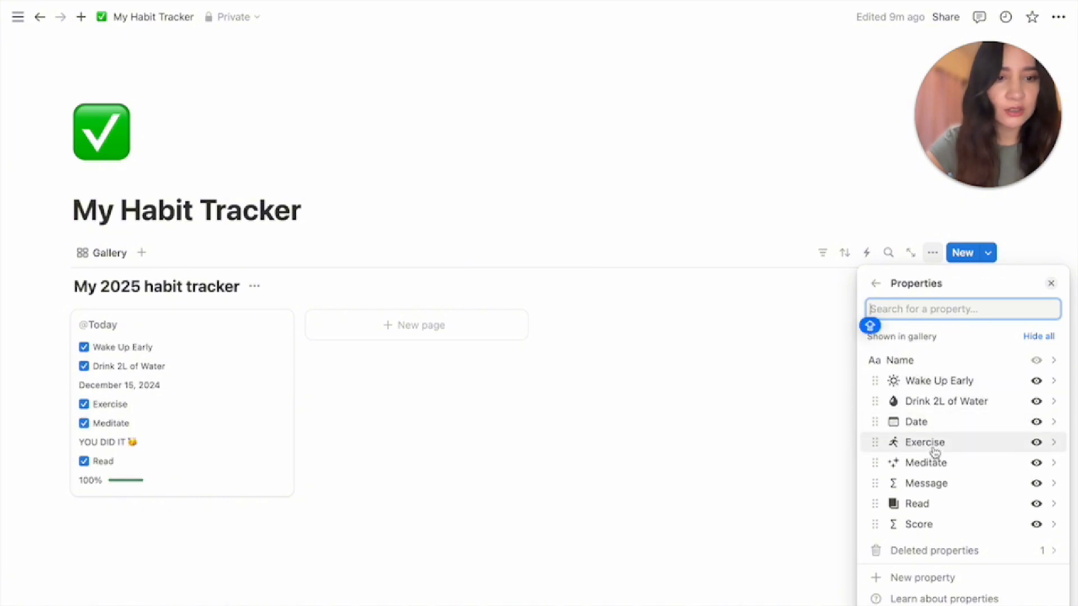
pyautogui.moveTo(935, 452); pyautogui.dragTo(935, 428)
pyautogui.moveTo(936, 464); pyautogui.dragTo(936, 442)
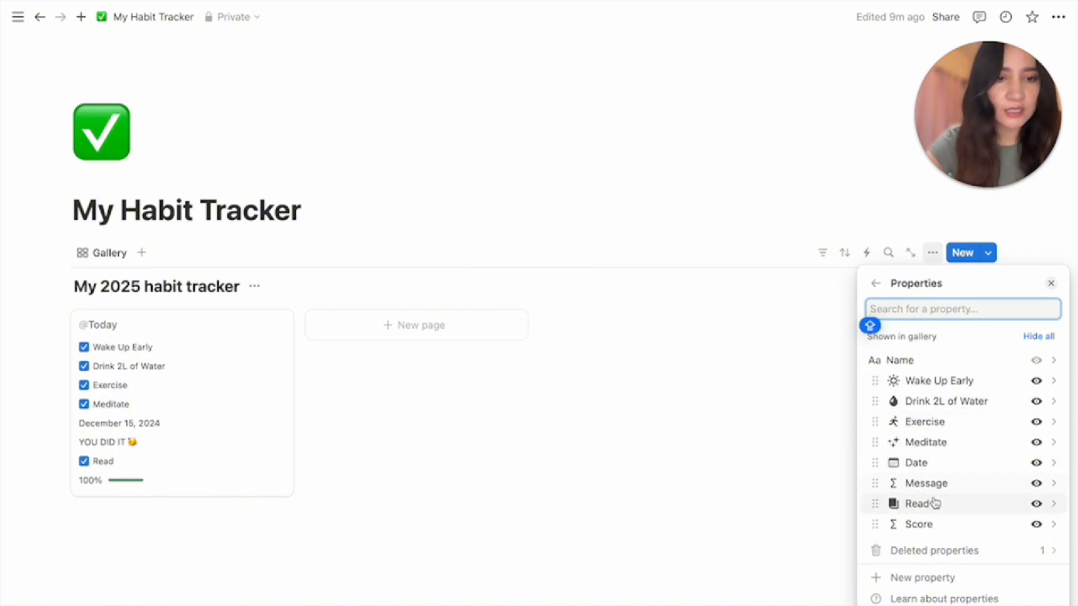
pyautogui.moveTo(935, 509); pyautogui.dragTo(937, 387)
pyautogui.moveTo(930, 524); pyautogui.dragTo(929, 507)
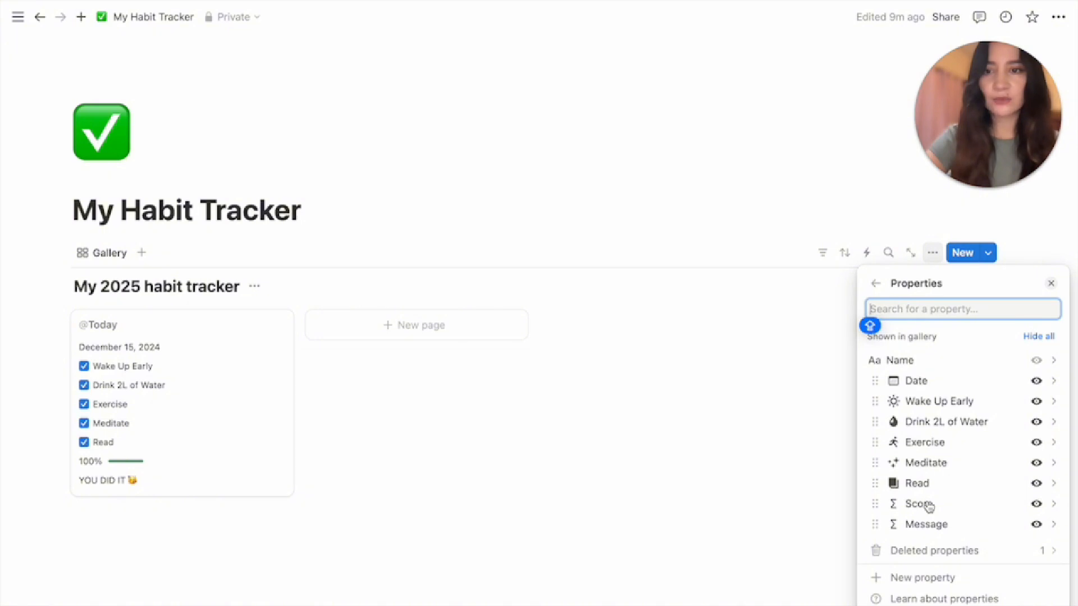
pyautogui.click(808, 479)
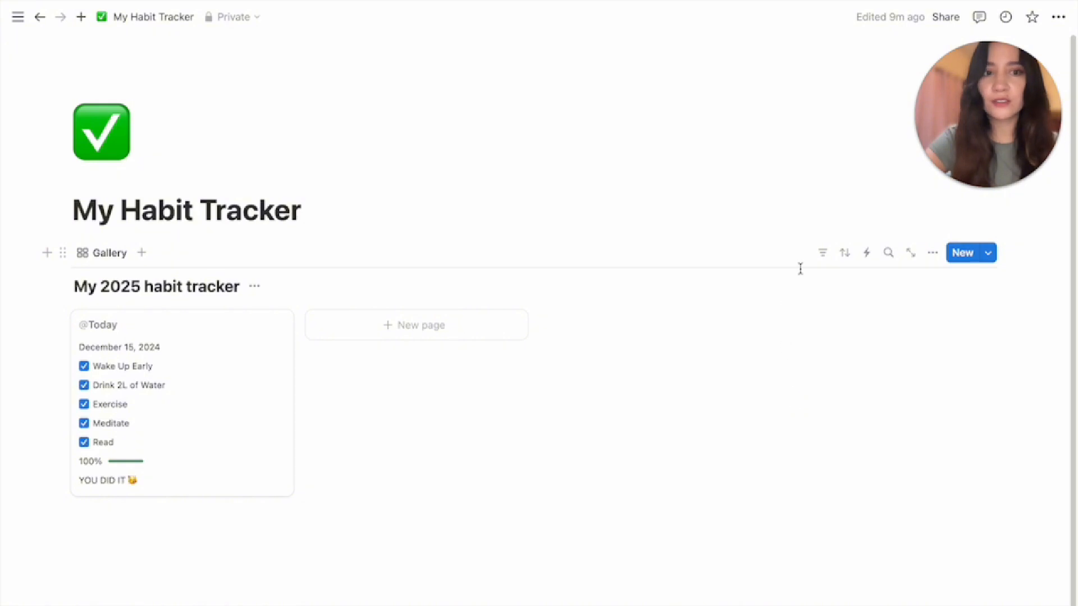
# Add a Date filter relative to today set to This week
pyautogui.click(823, 254)
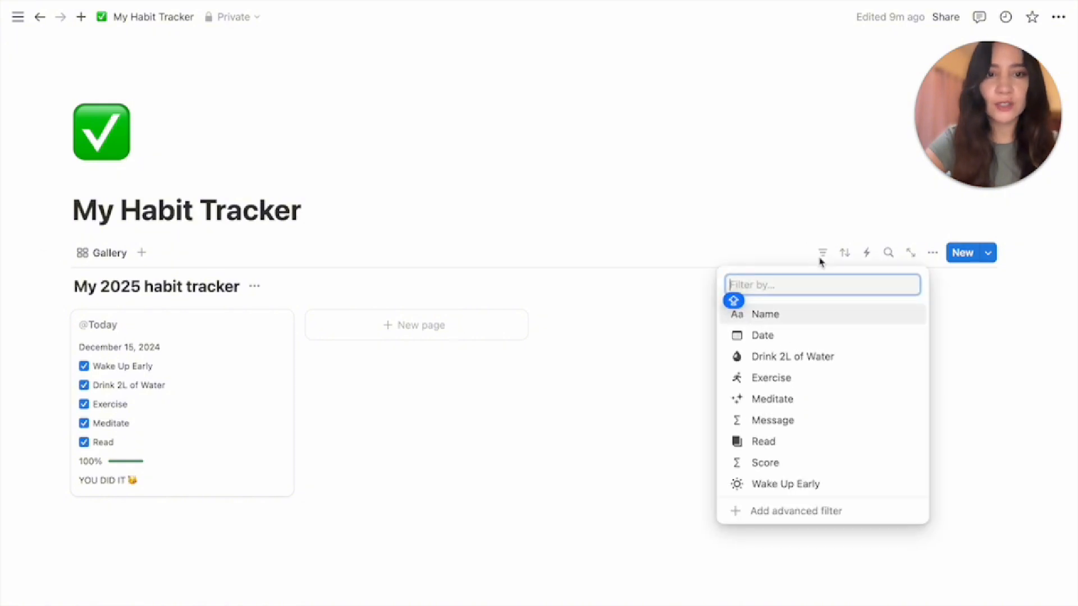
pyautogui.click(764, 336)
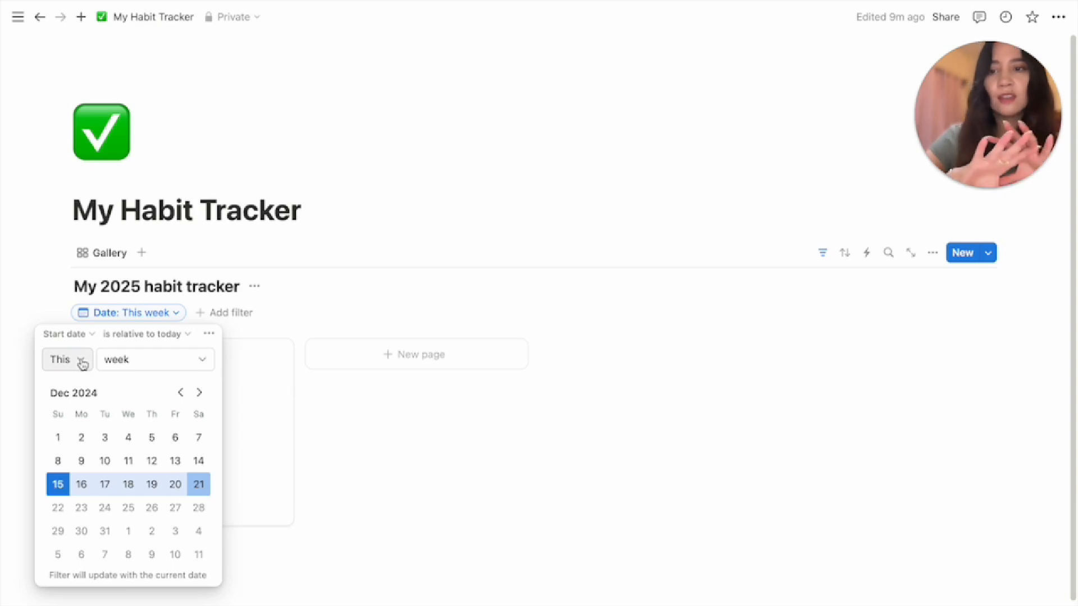
pyautogui.click(543, 455)
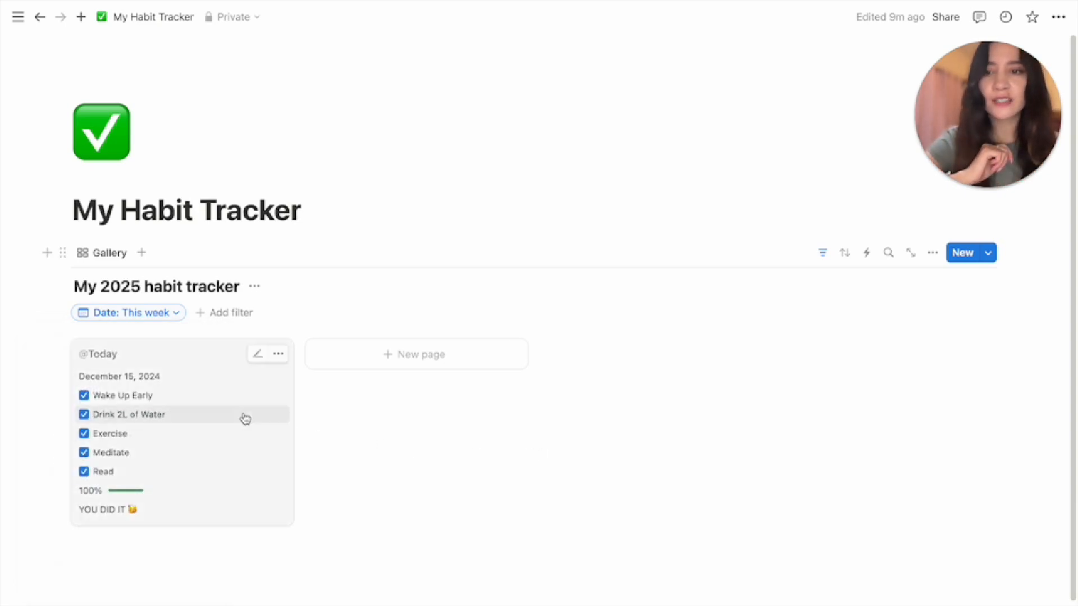
pyautogui.click(933, 255)
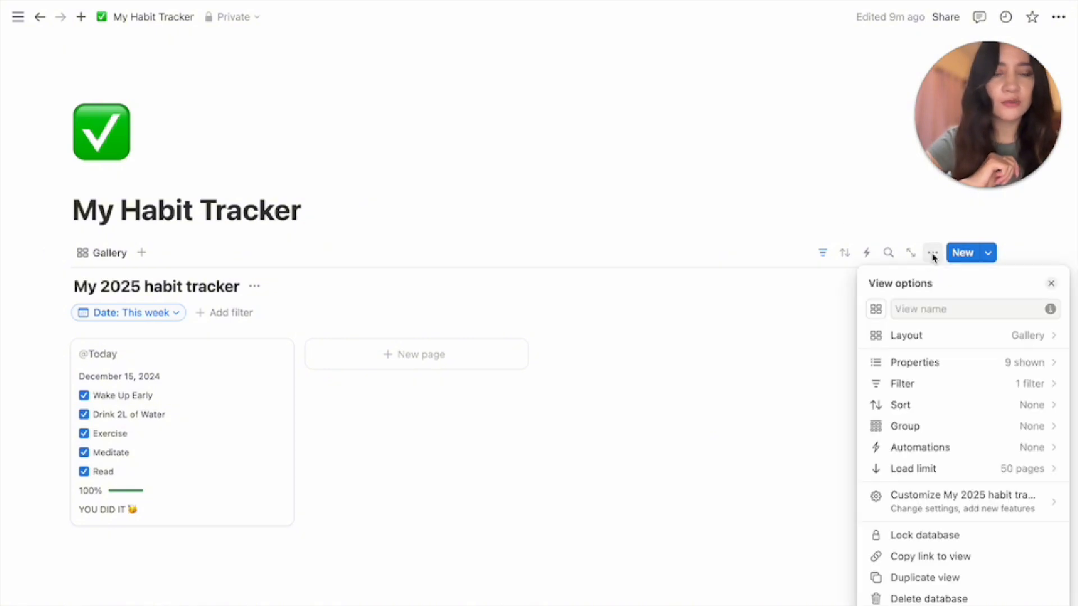
# Set the gallery card size to Small
pyautogui.click(984, 335)
pyautogui.click(1022, 467)
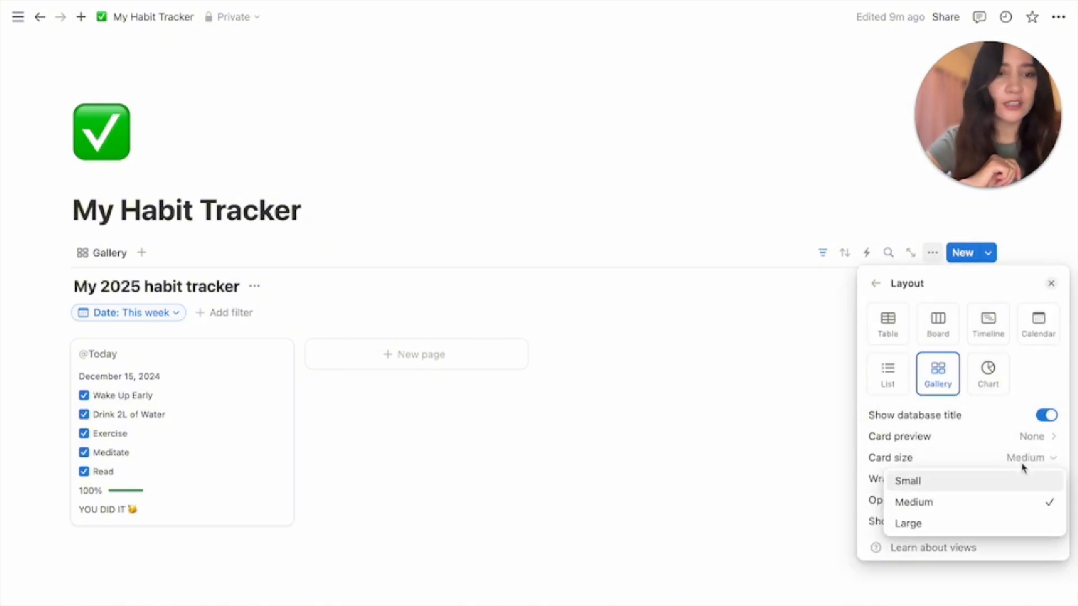
pyautogui.click(950, 485)
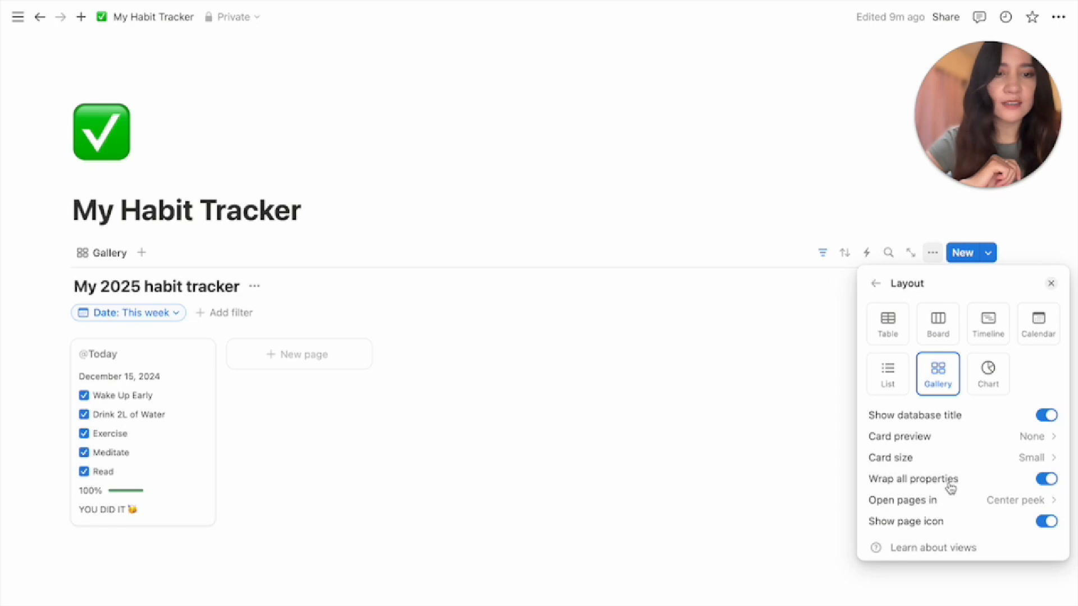
pyautogui.click(631, 467)
# Rename the view 'This Week' and give it a calendar icon
pyautogui.click(112, 254)
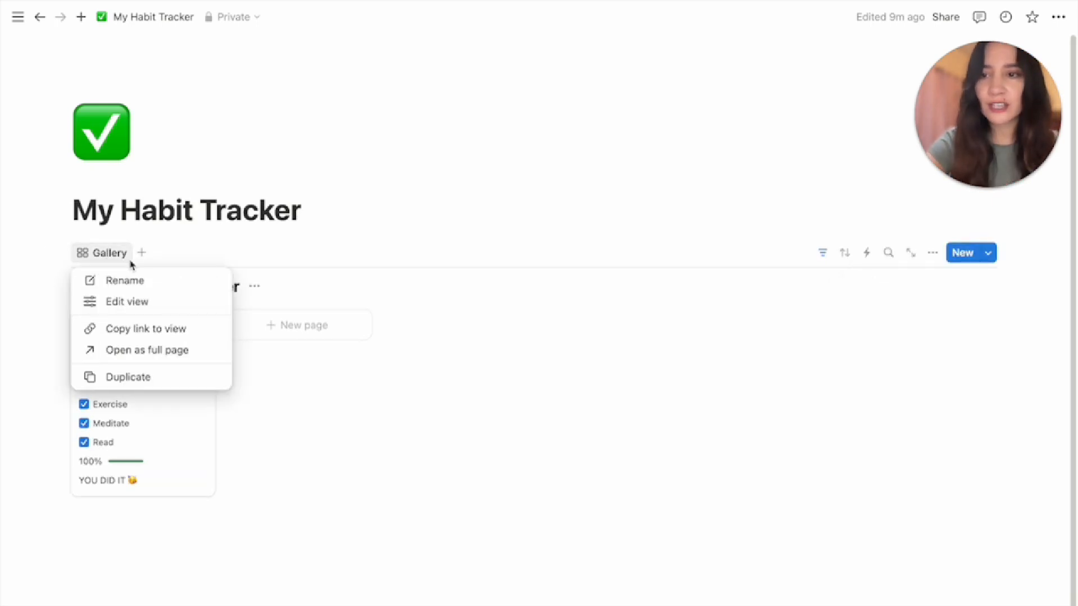
pyautogui.click(134, 298)
pyautogui.write('THI')
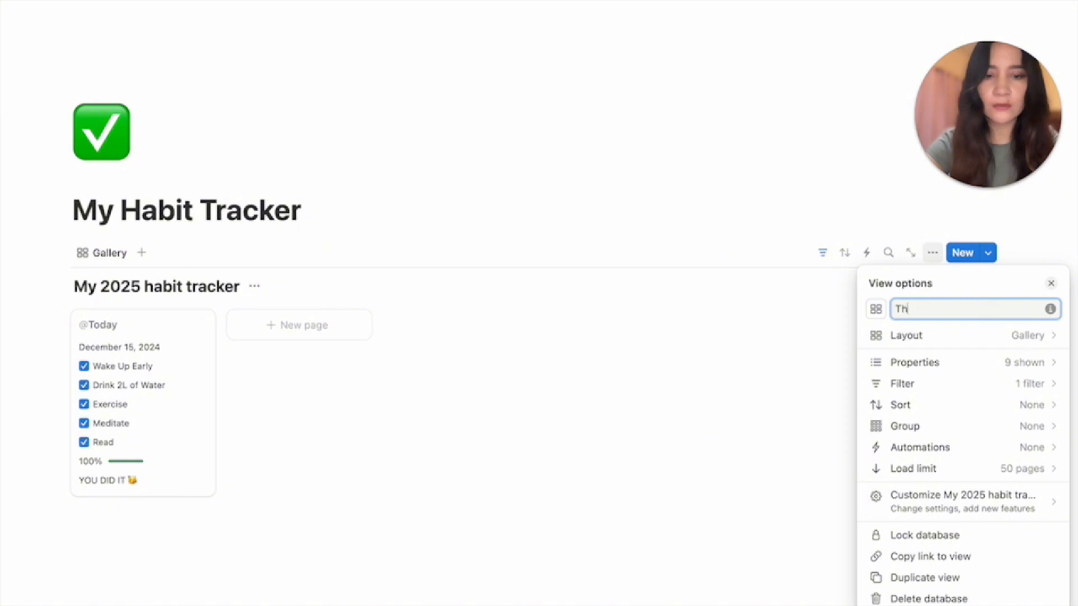
pyautogui.write('s Week')
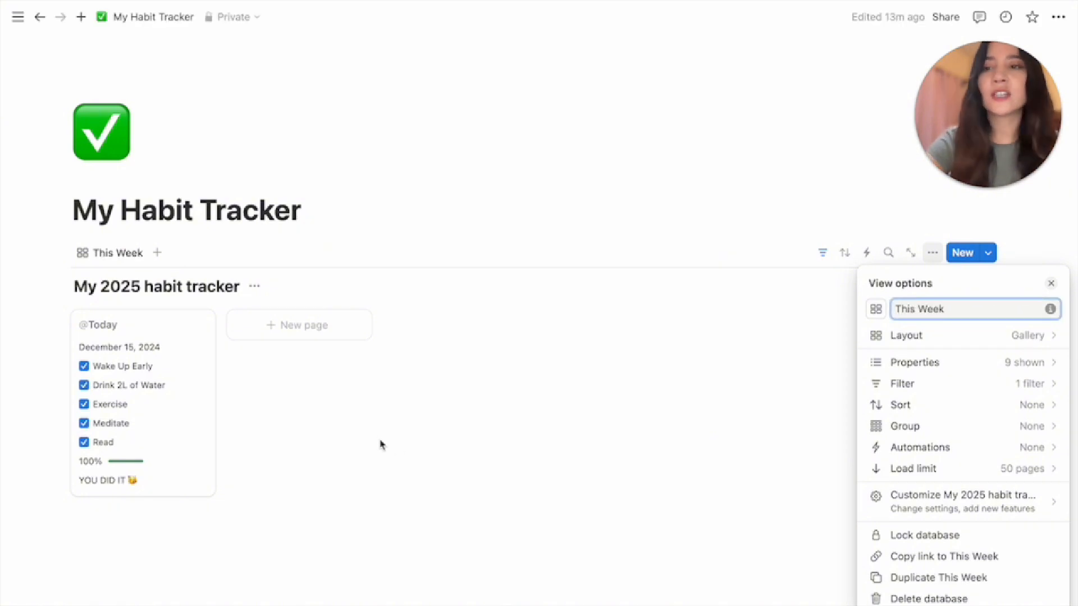
pyautogui.click(380, 445)
pyautogui.click(81, 251)
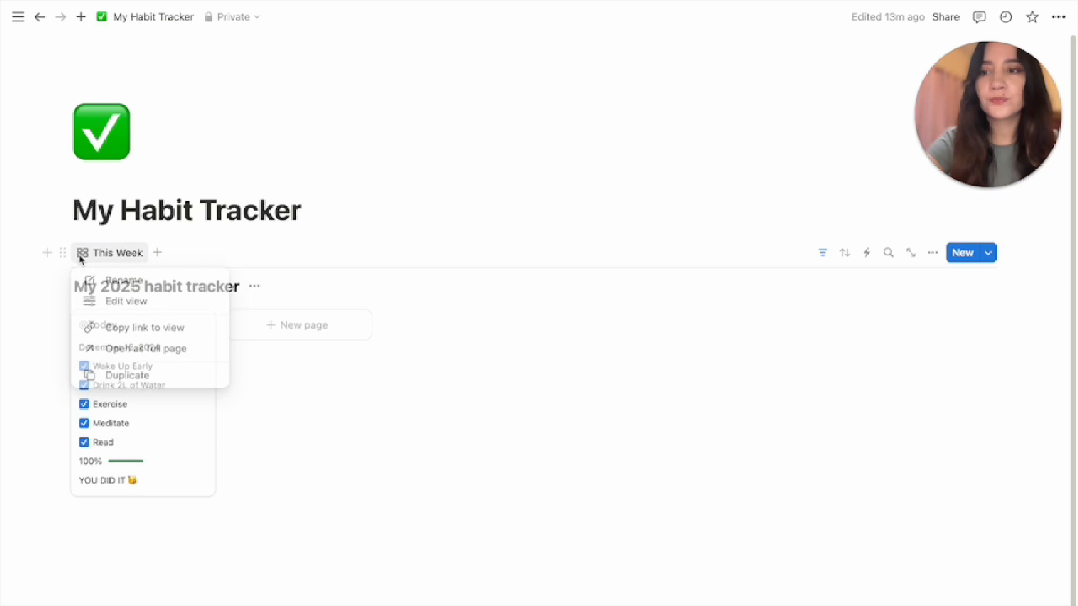
pyautogui.click(98, 283)
pyautogui.click(875, 309)
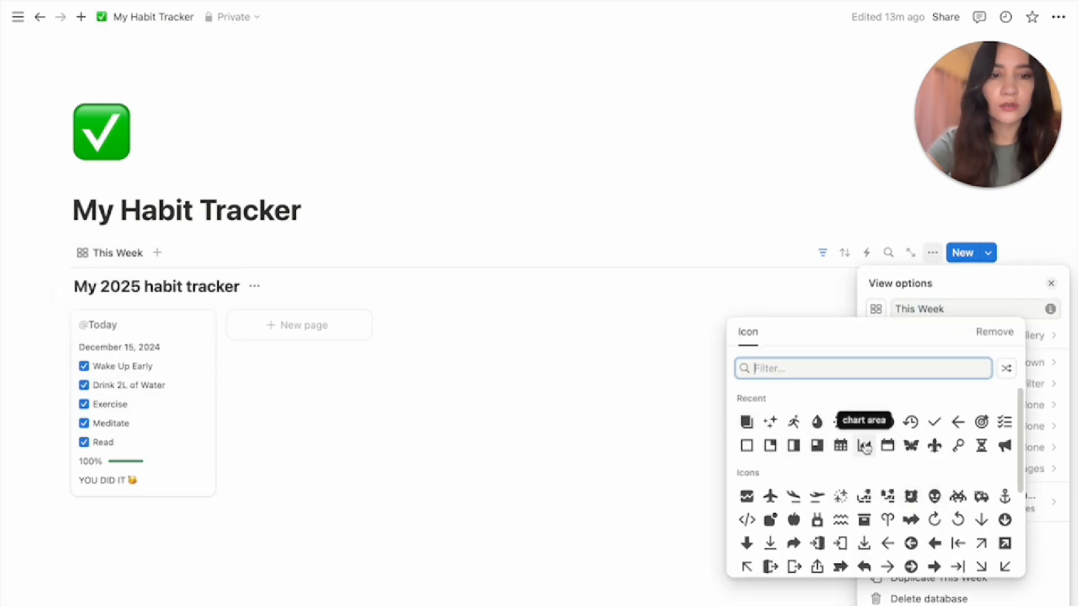
pyautogui.write('wee')
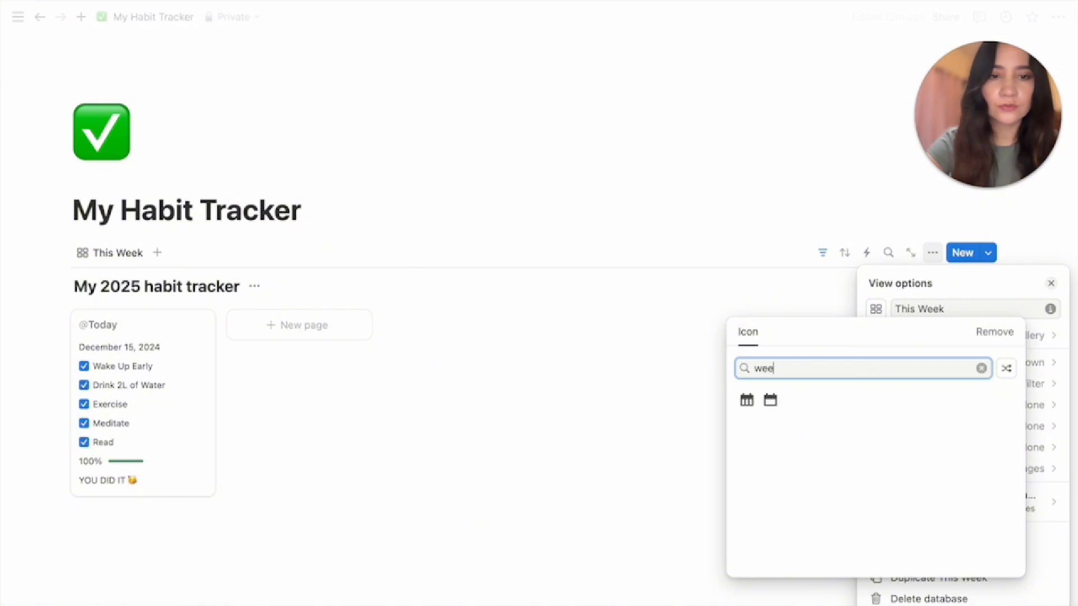
pyautogui.click(756, 401)
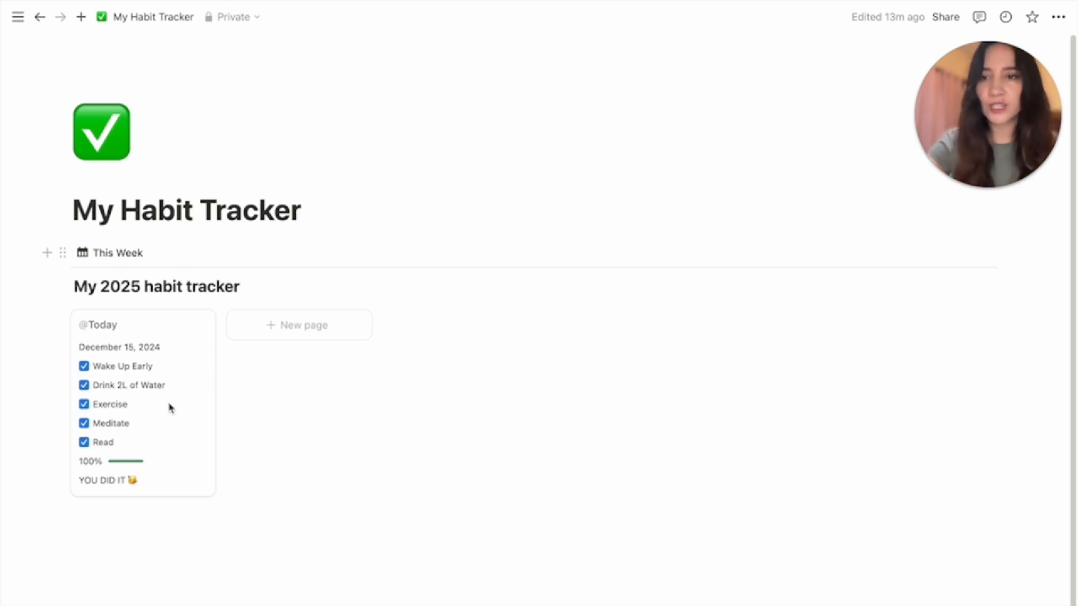
# Add an empty block under the title and put This Week in a wide right column beside it
pyautogui.click(316, 208)
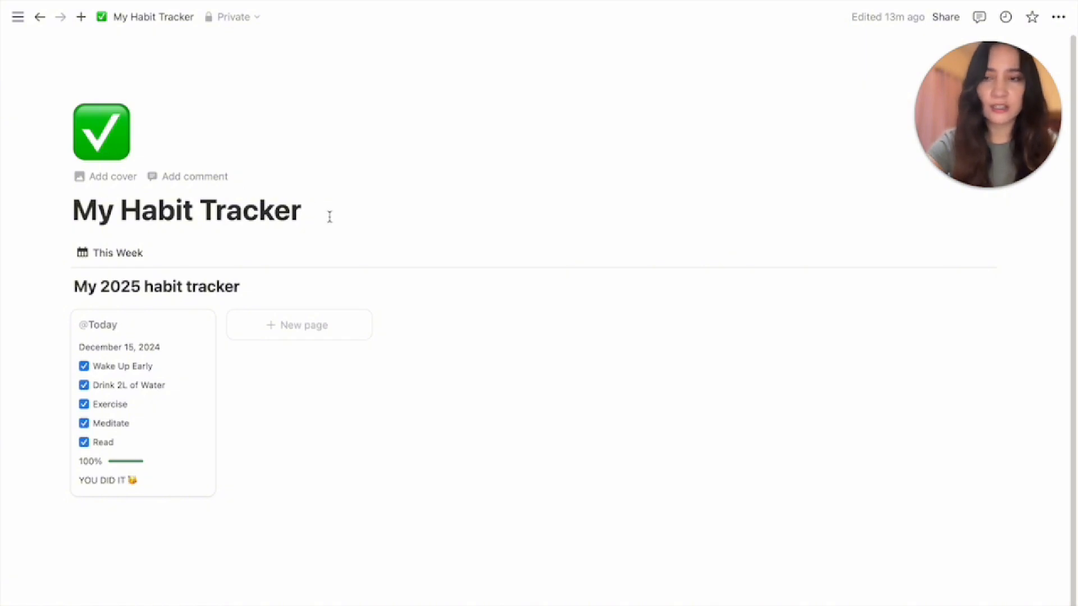
pyautogui.press('Return')
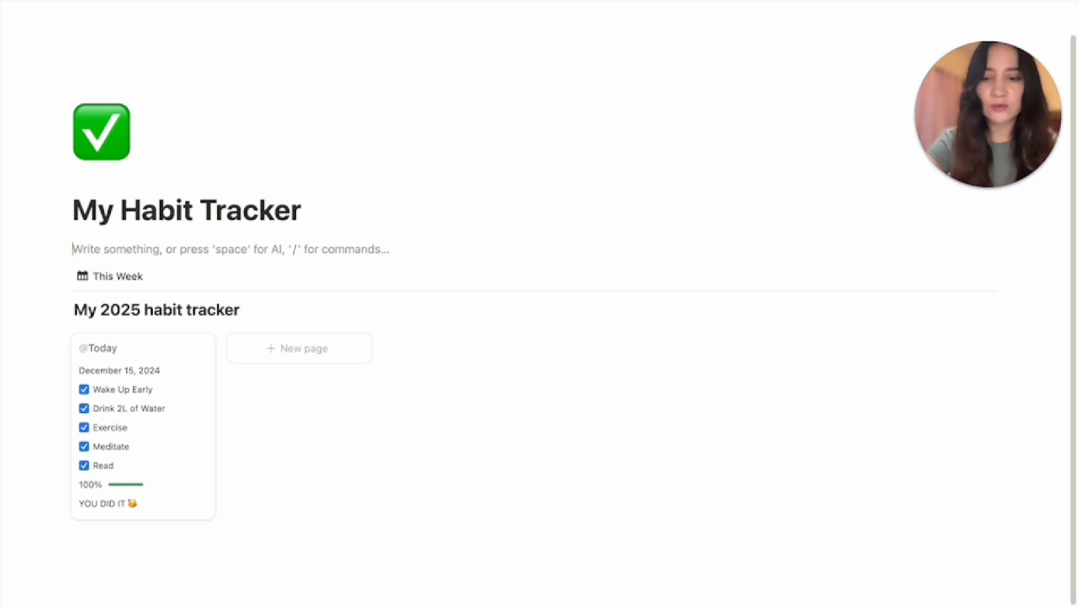
pyautogui.write('/2c')
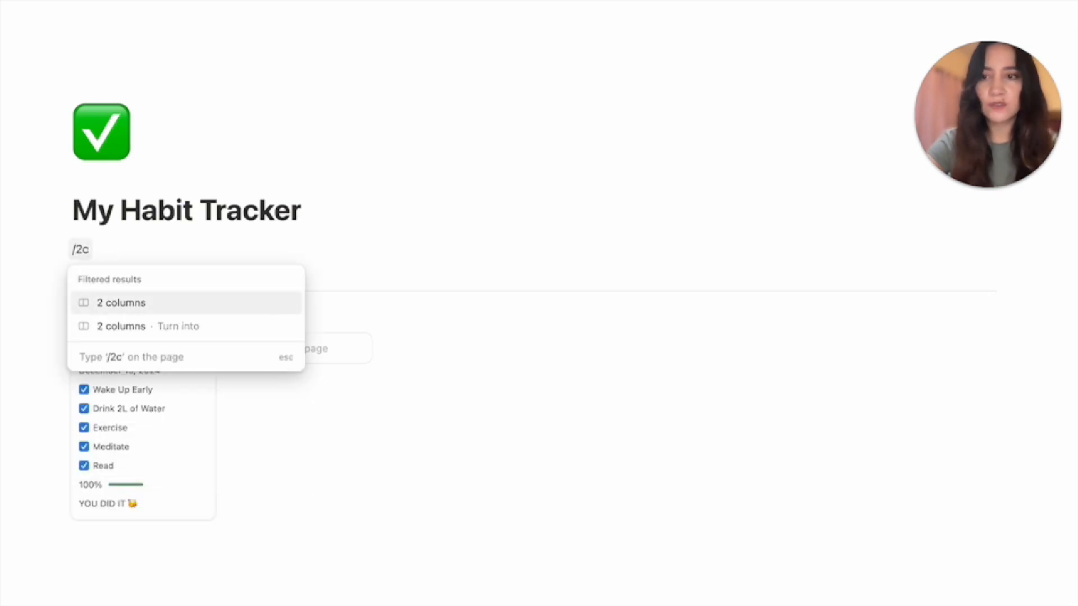
pyautogui.press('BackSpace')
pyautogui.press('BackSpace')
pyautogui.press('BackSpace')
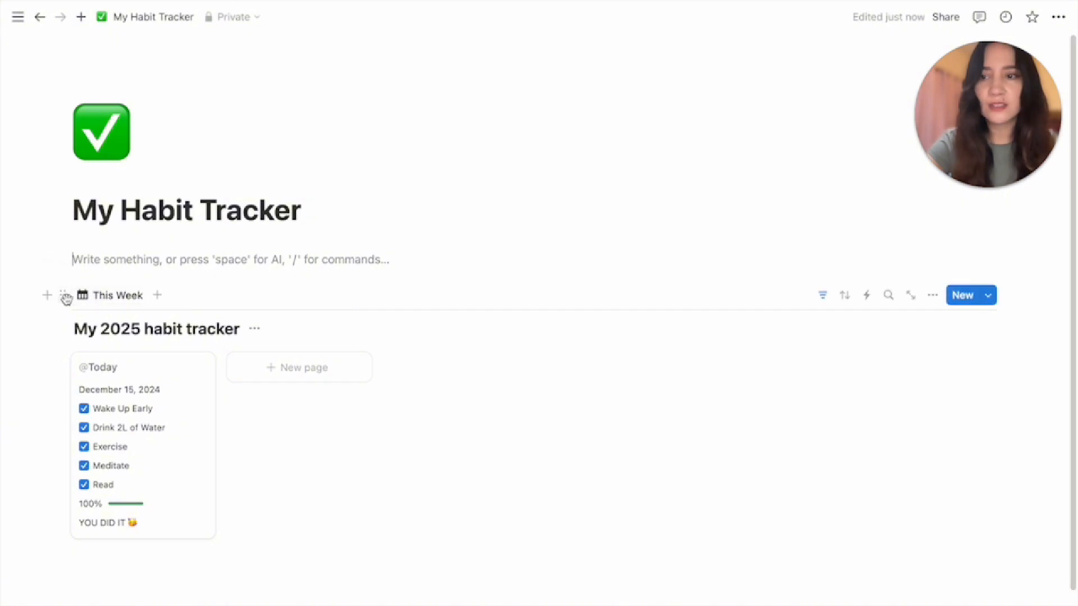
pyautogui.moveTo(62, 295); pyautogui.dragTo(573, 249)
pyautogui.moveTo(539, 346); pyautogui.dragTo(298, 361)
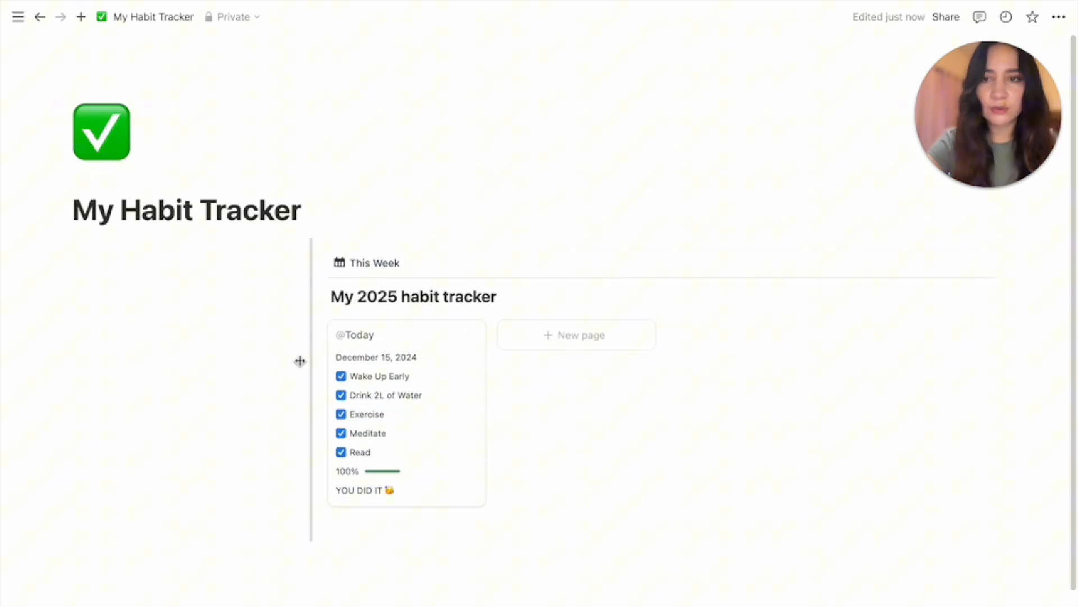
pyautogui.click(94, 272)
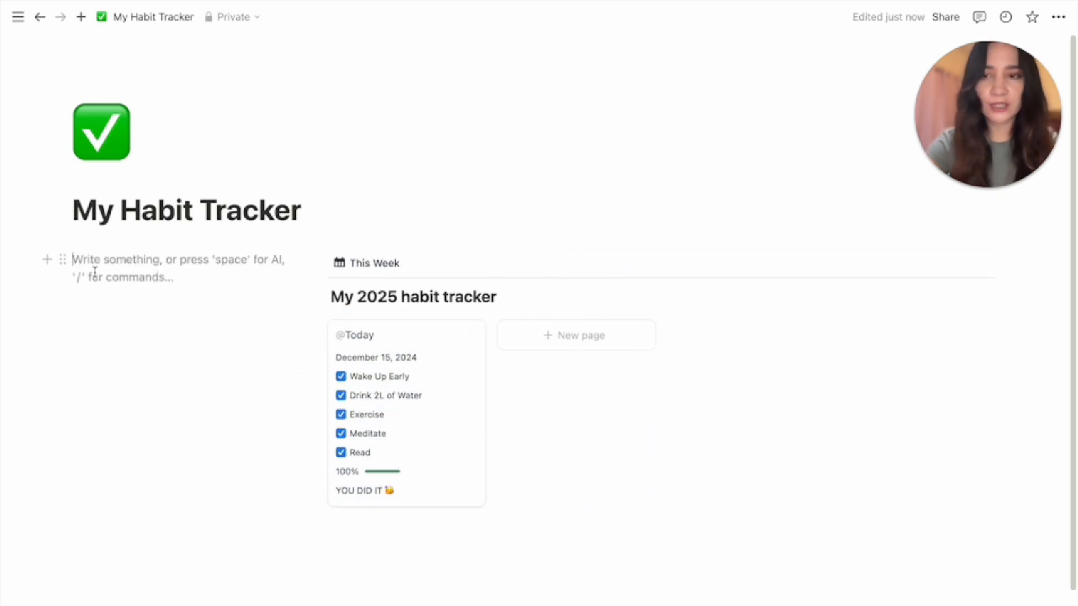
# Insert a callout block reading 'Check Off Habits'
pyautogui.write('/')
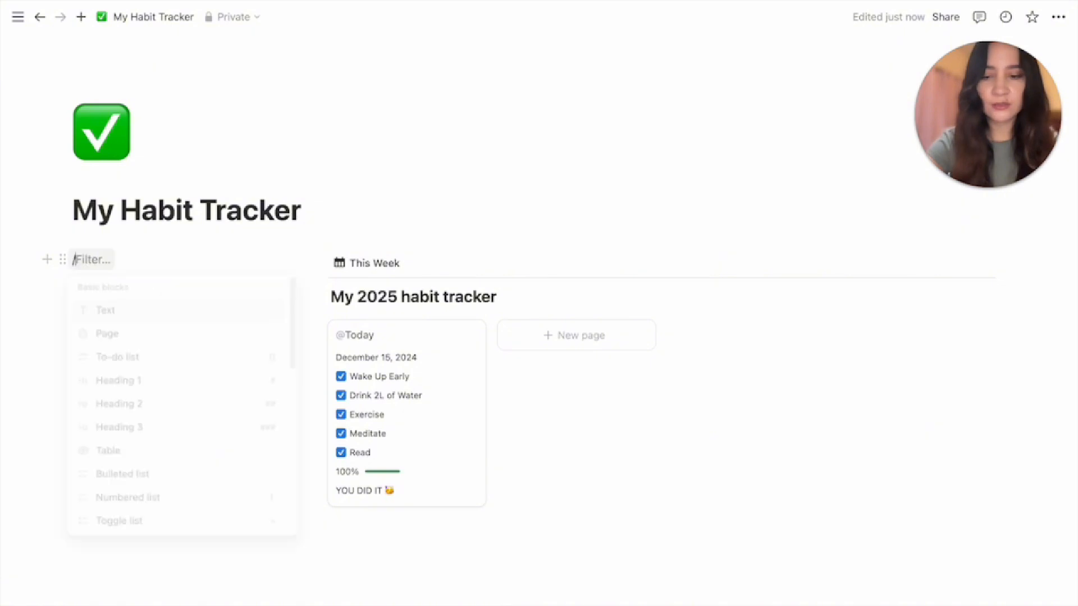
pyautogui.write('call')
pyautogui.press('Return')
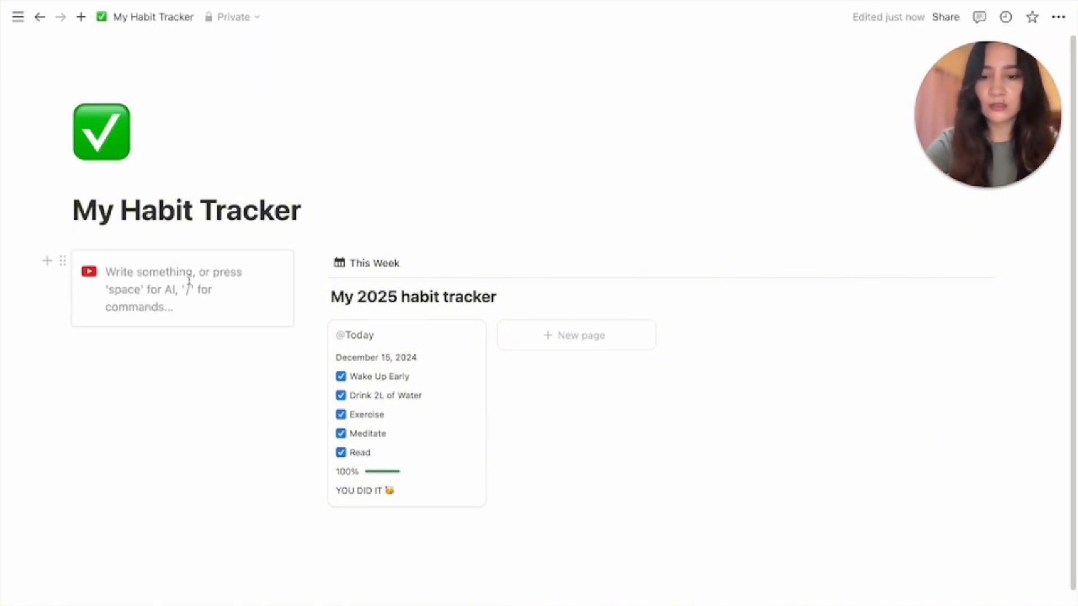
pyautogui.write('Check Off Habits')
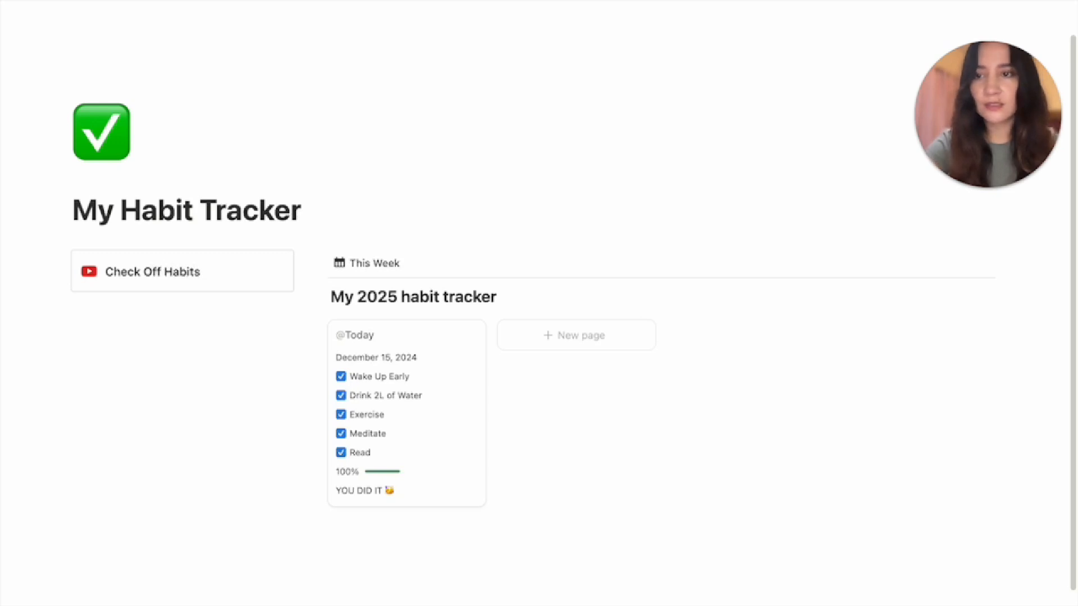
# Give the callout a check-circle icon and a green background
pyautogui.click(89, 271)
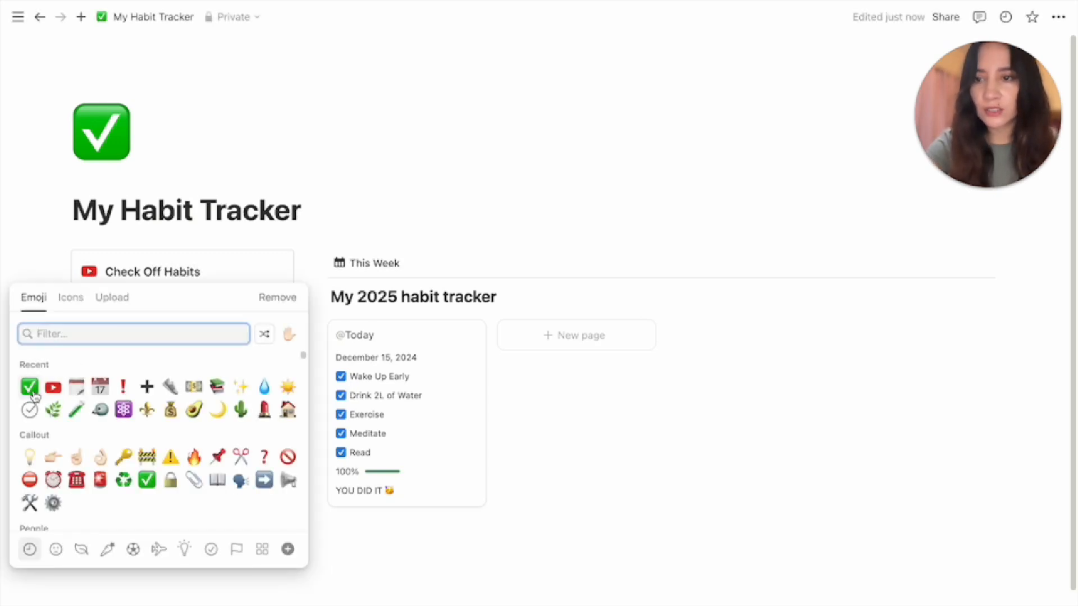
pyautogui.click(85, 305)
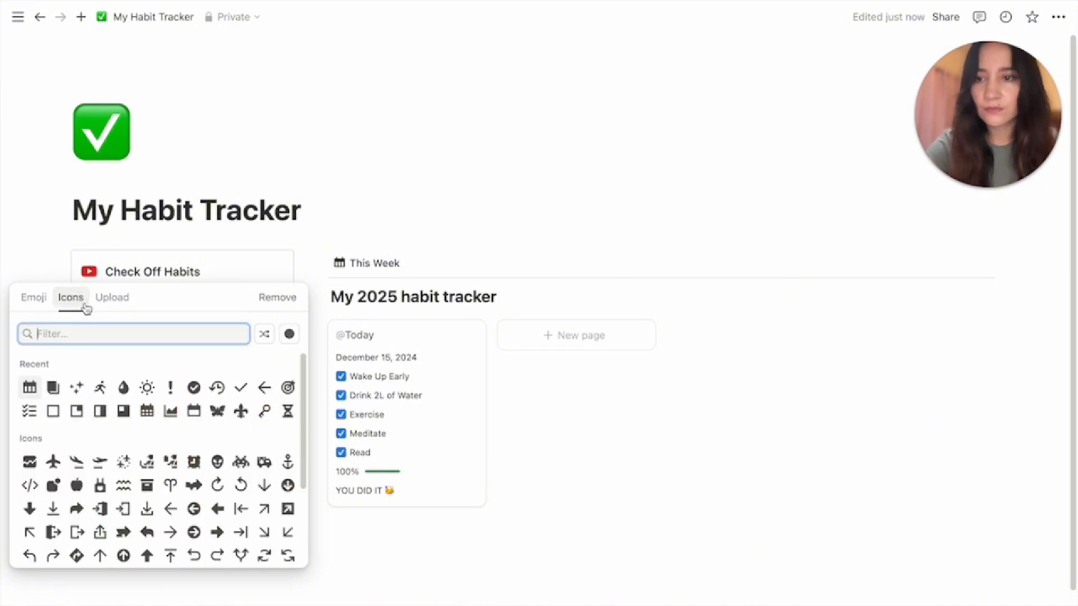
pyautogui.click(204, 386)
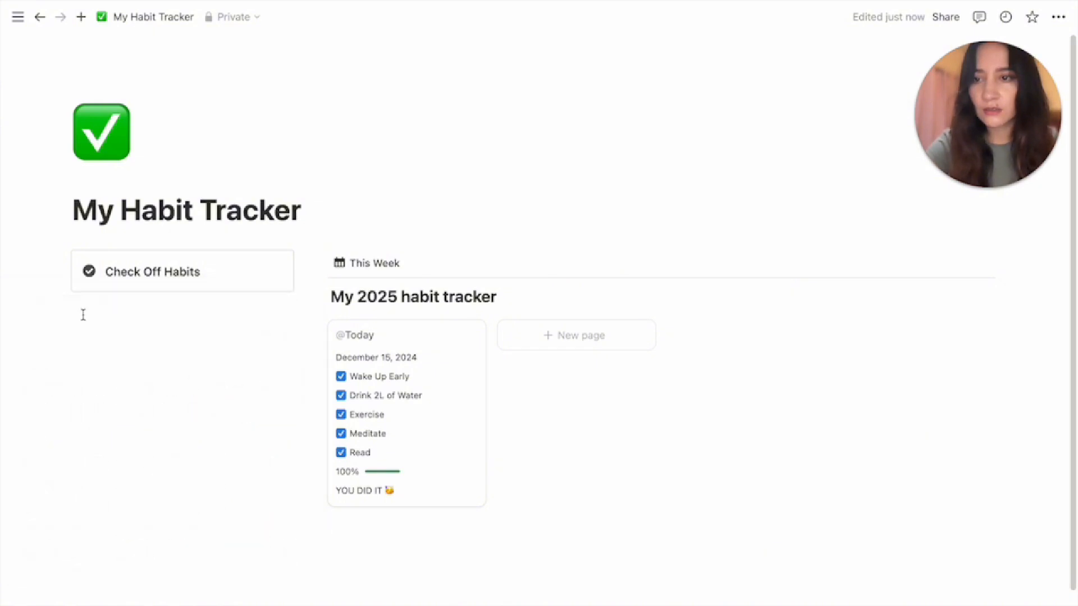
pyautogui.click(64, 263)
pyautogui.moveTo(232, 372)
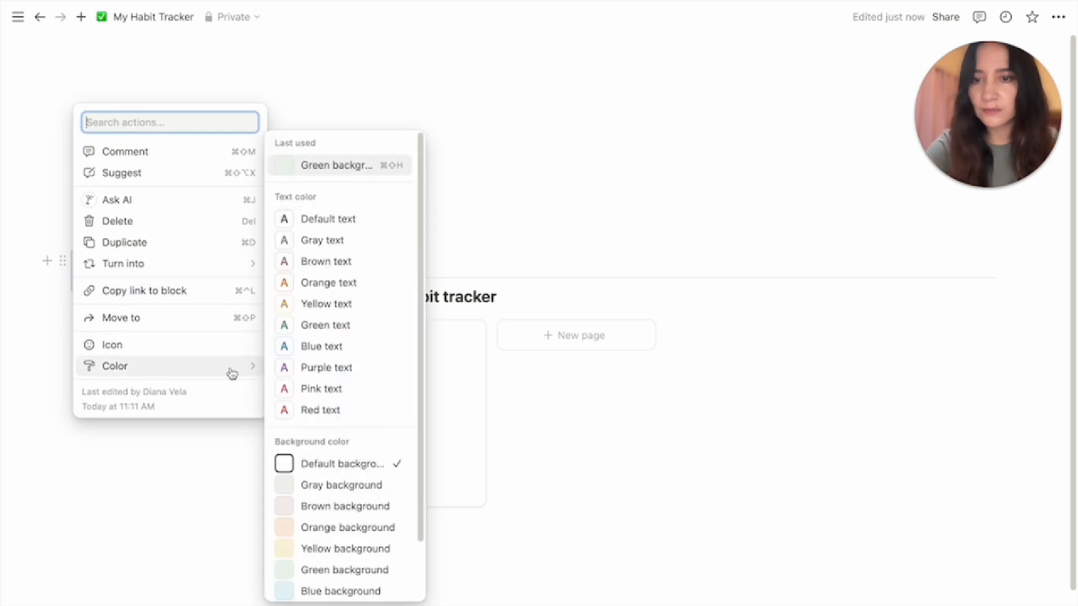
pyautogui.click(344, 571)
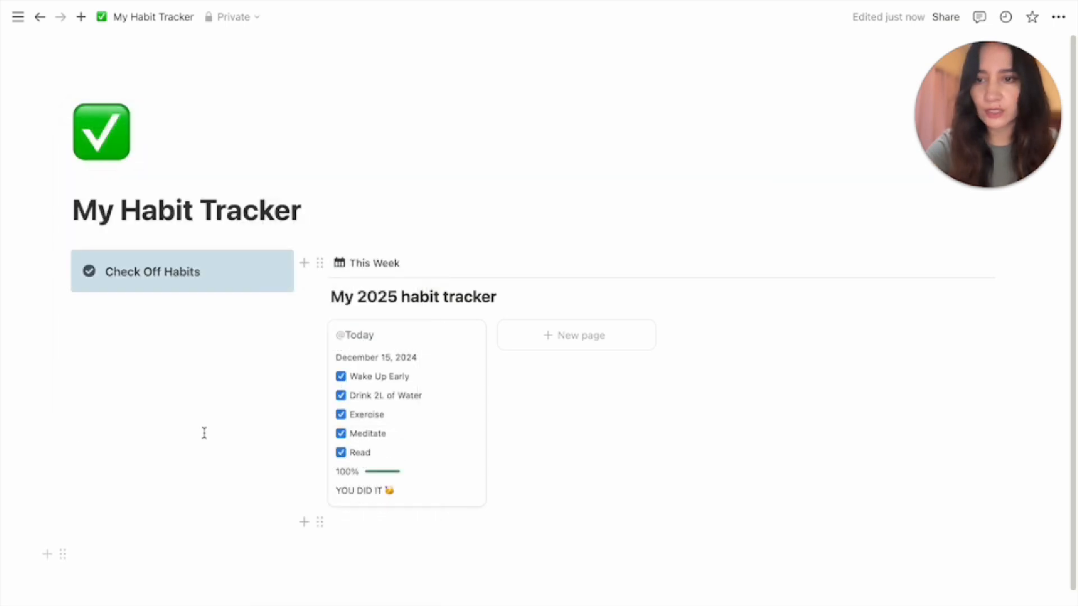
pyautogui.click(115, 324)
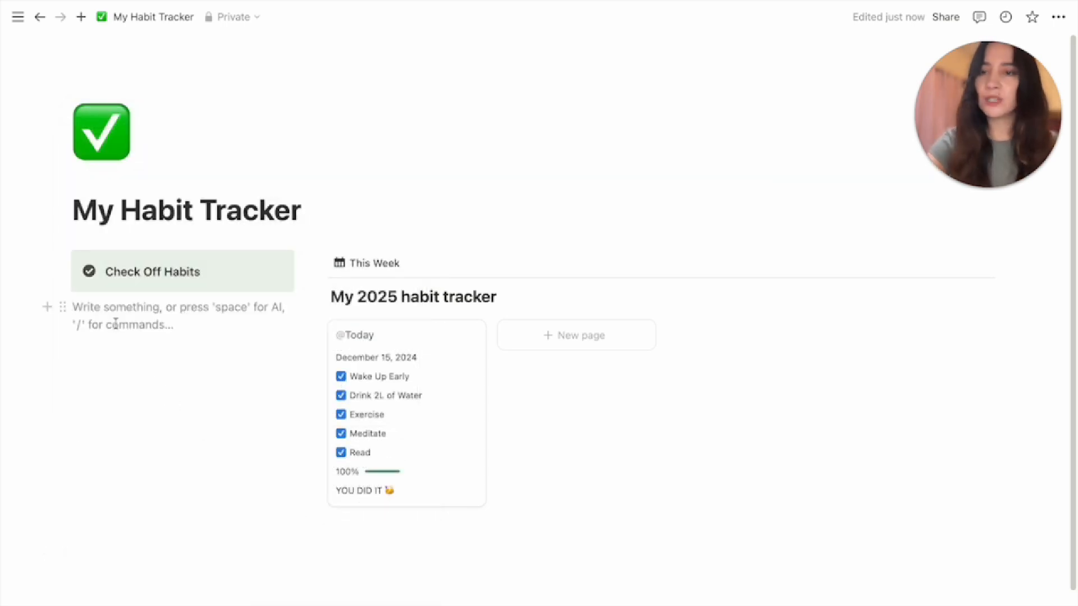
# Insert a button named 'Wake Up Early' with a sun icon
pyautogui.write('but')
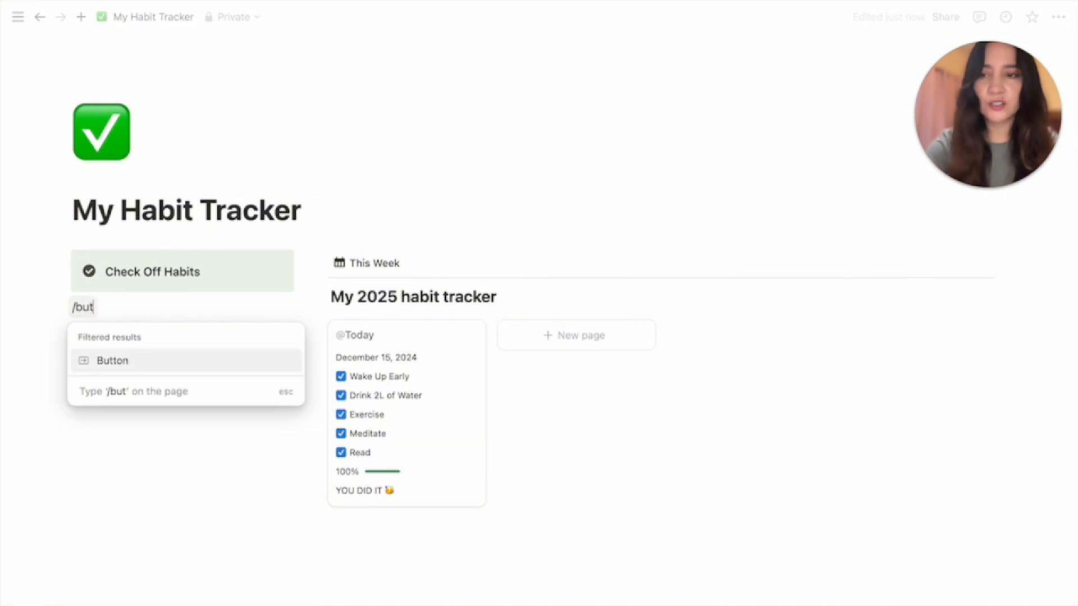
pyautogui.press('Return')
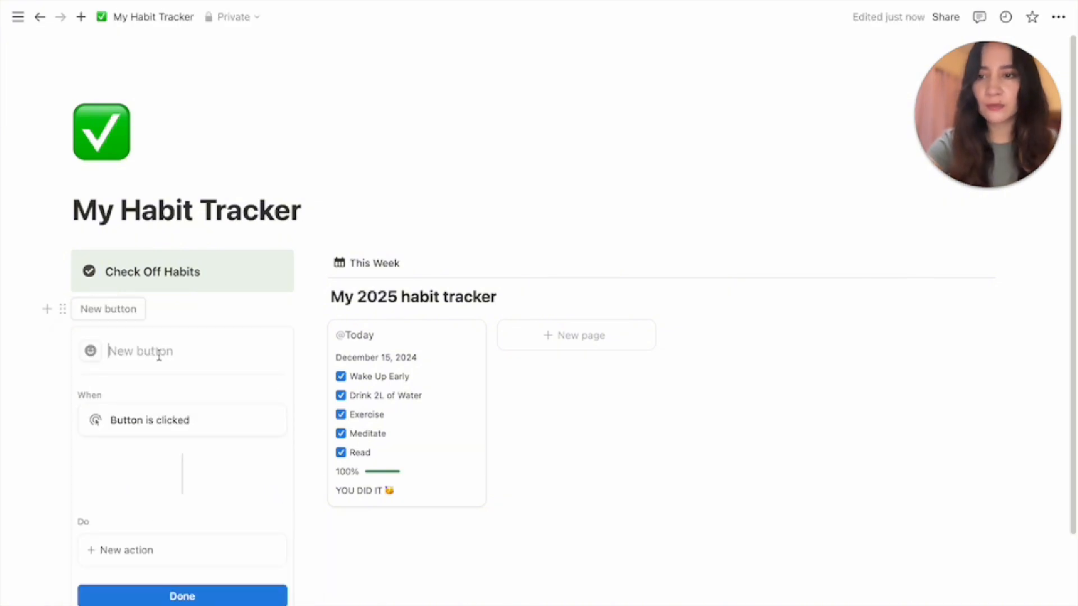
pyautogui.write('Wake ')
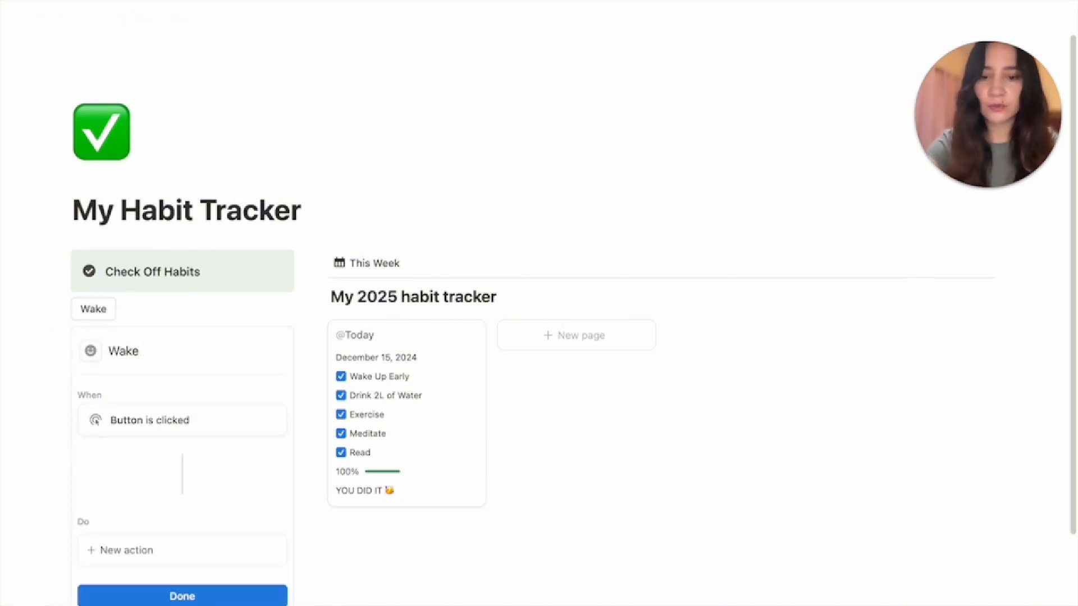
pyautogui.write('Up EA')
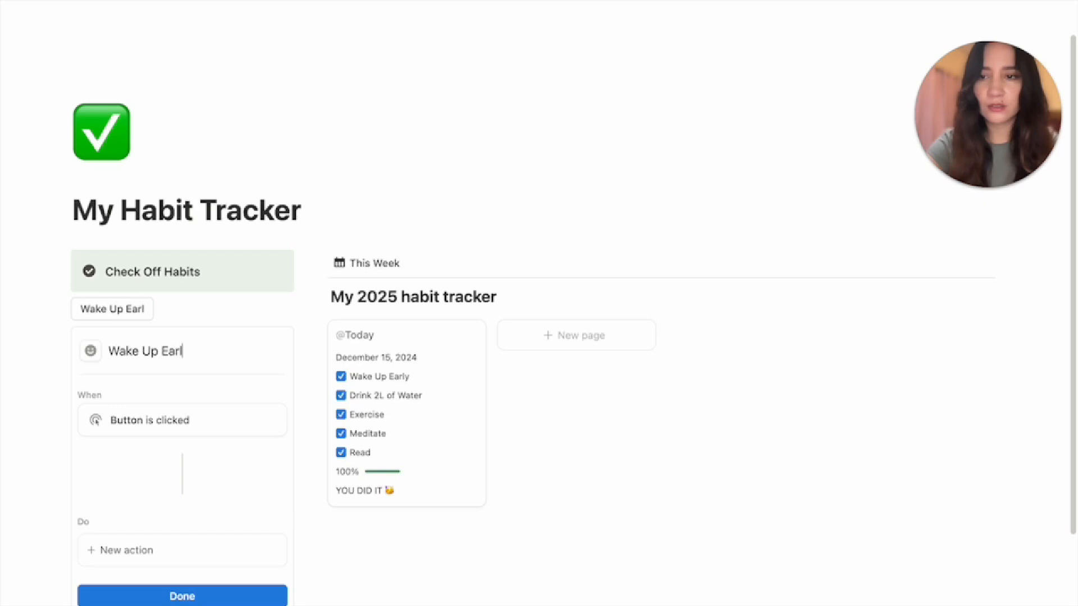
pyautogui.click(90, 350)
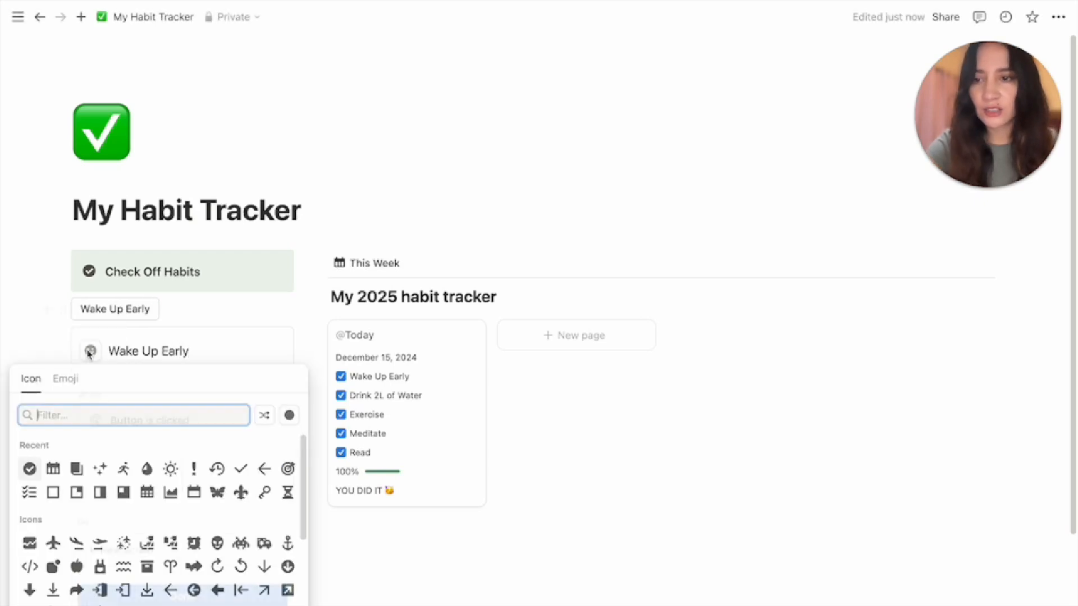
pyautogui.click(171, 469)
# Uncheck today's Wake Up Early, Drink 2L of Water, Exercise, Meditate and Read habits
pyautogui.scroll(-1, 354, 327)
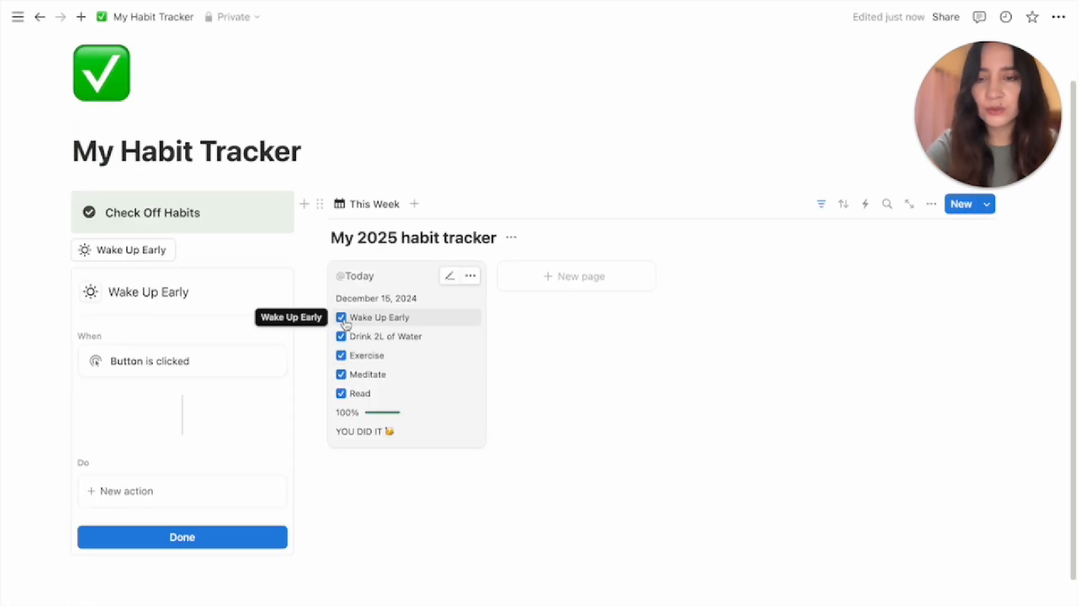
pyautogui.click(341, 319)
pyautogui.click(341, 337)
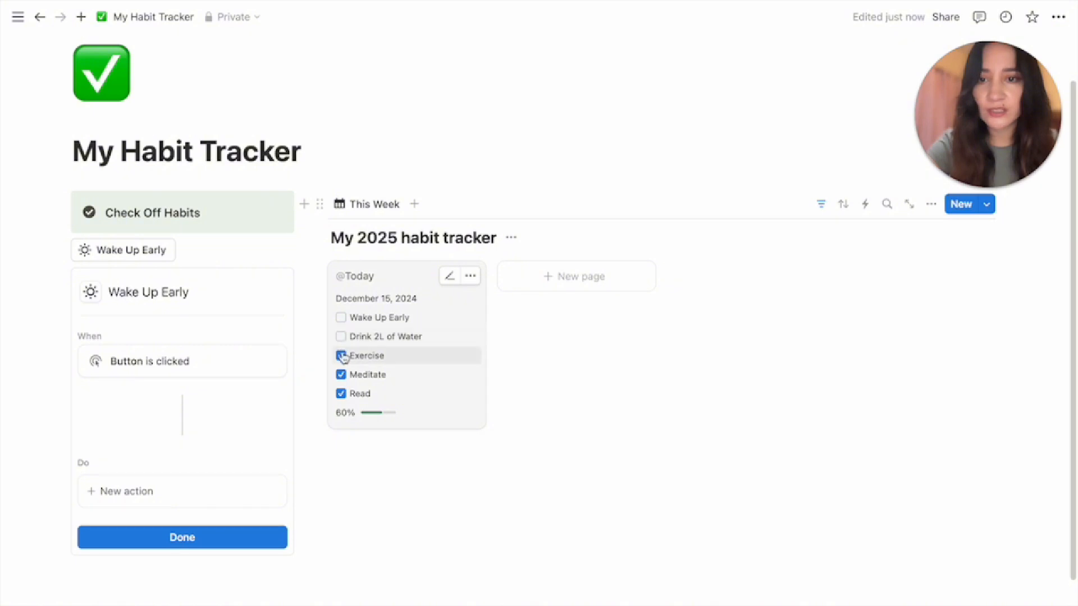
pyautogui.click(341, 356)
pyautogui.click(341, 375)
pyautogui.click(341, 393)
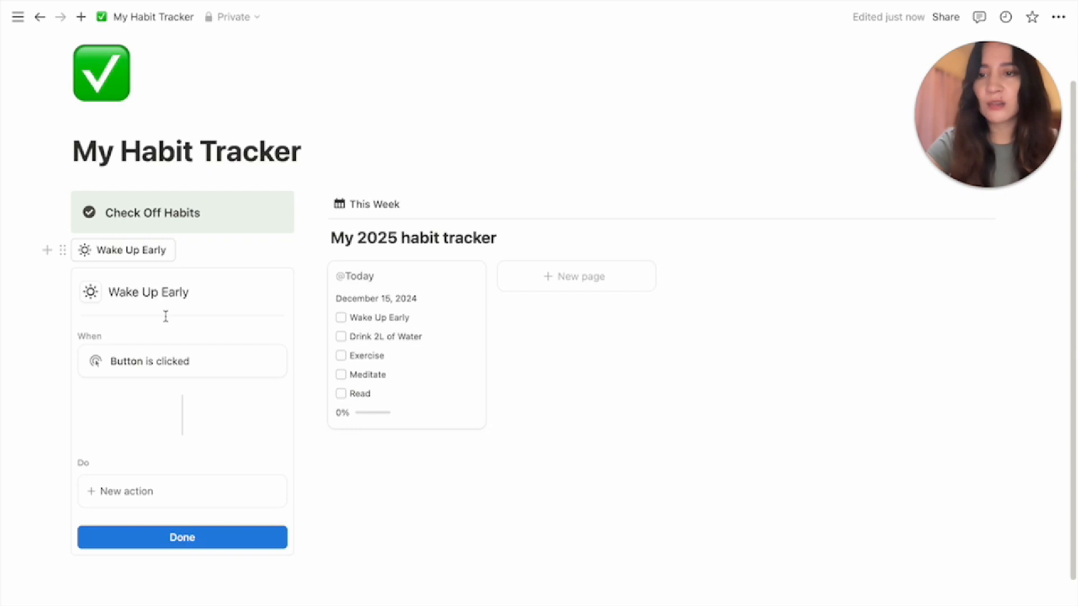
# Make the button's action edit pages in the My 2025 habit tracker database
pyautogui.click(132, 498)
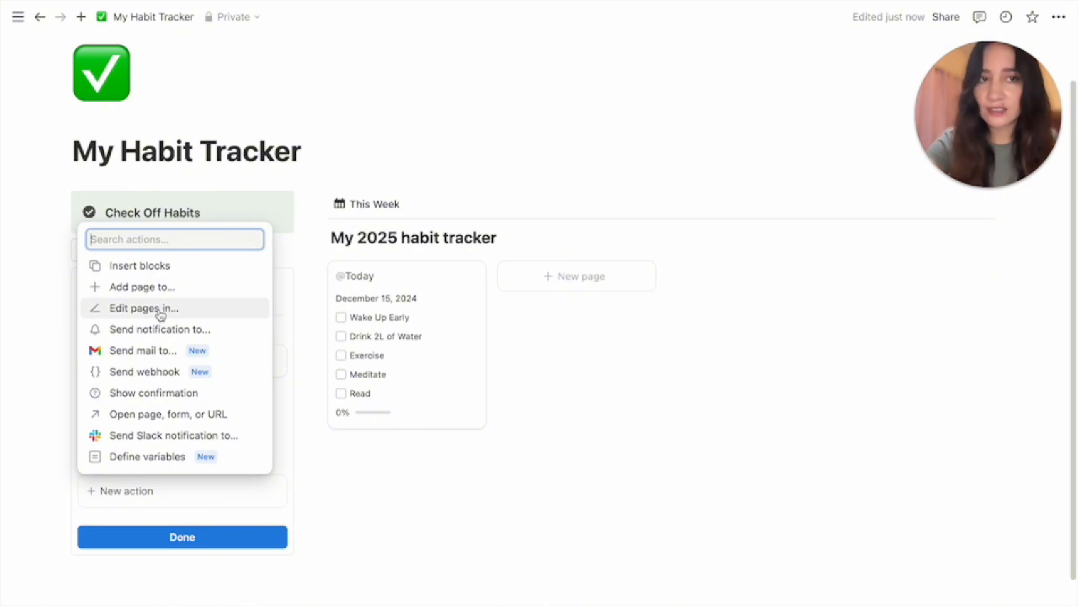
pyautogui.click(128, 309)
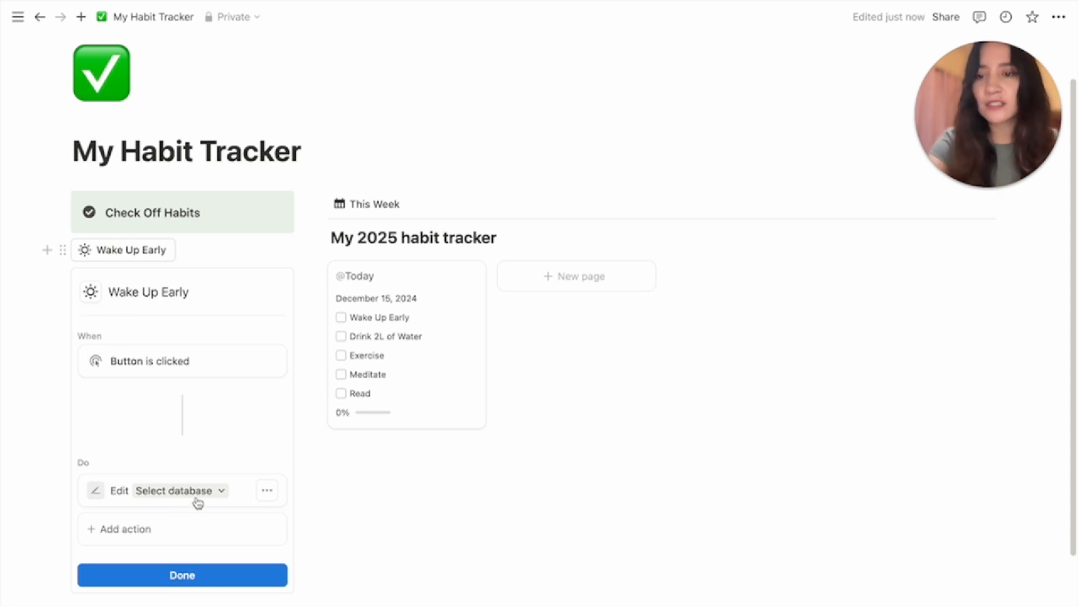
pyautogui.click(197, 497)
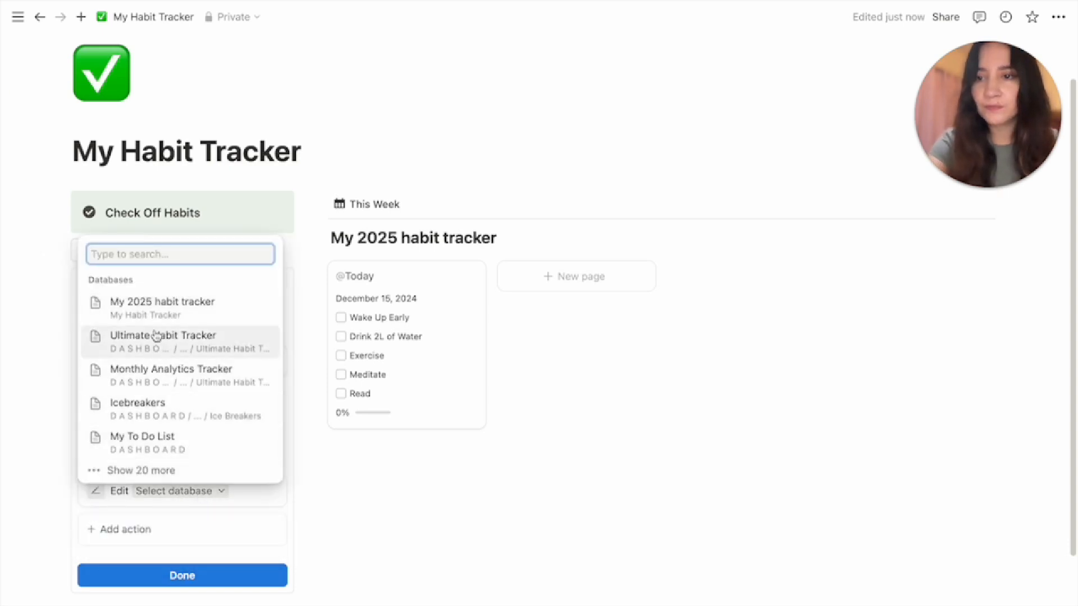
pyautogui.click(161, 310)
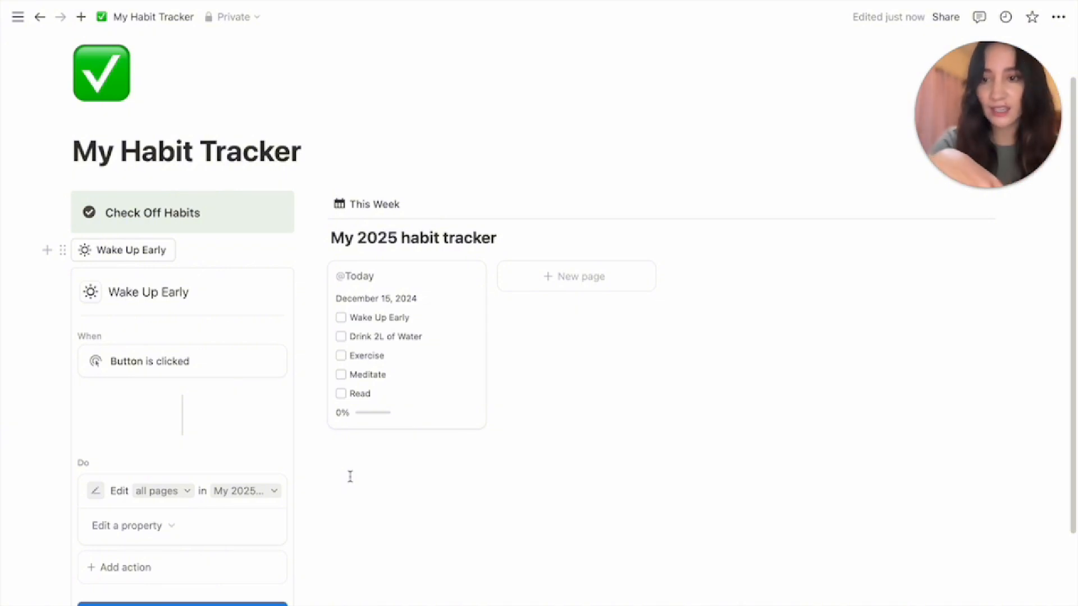
# Limit the button's edit to pages whose Date is relative to today, This day
pyautogui.click(181, 492)
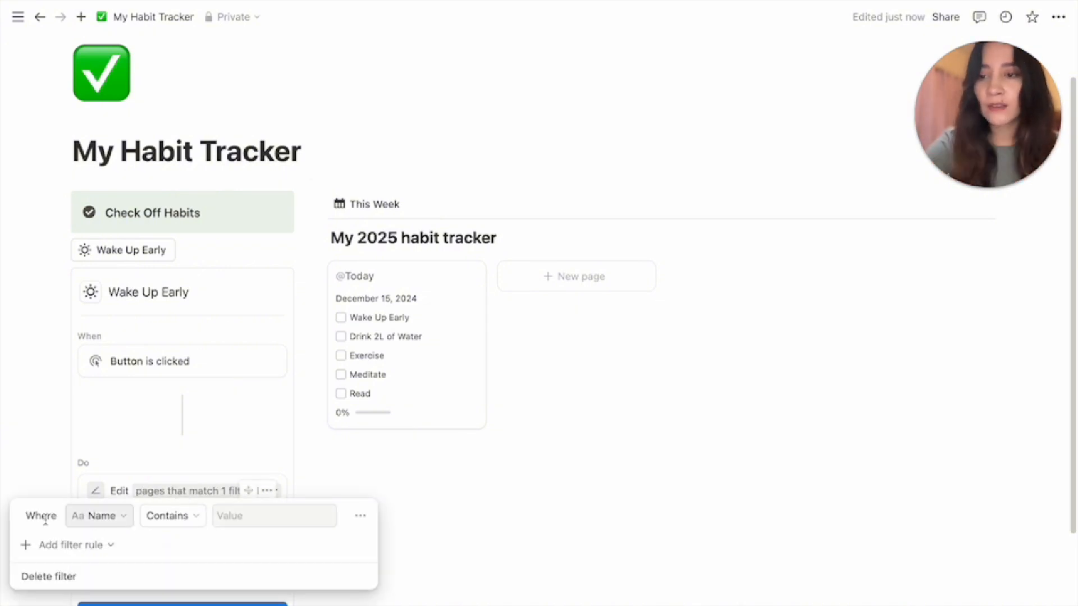
pyautogui.click(114, 522)
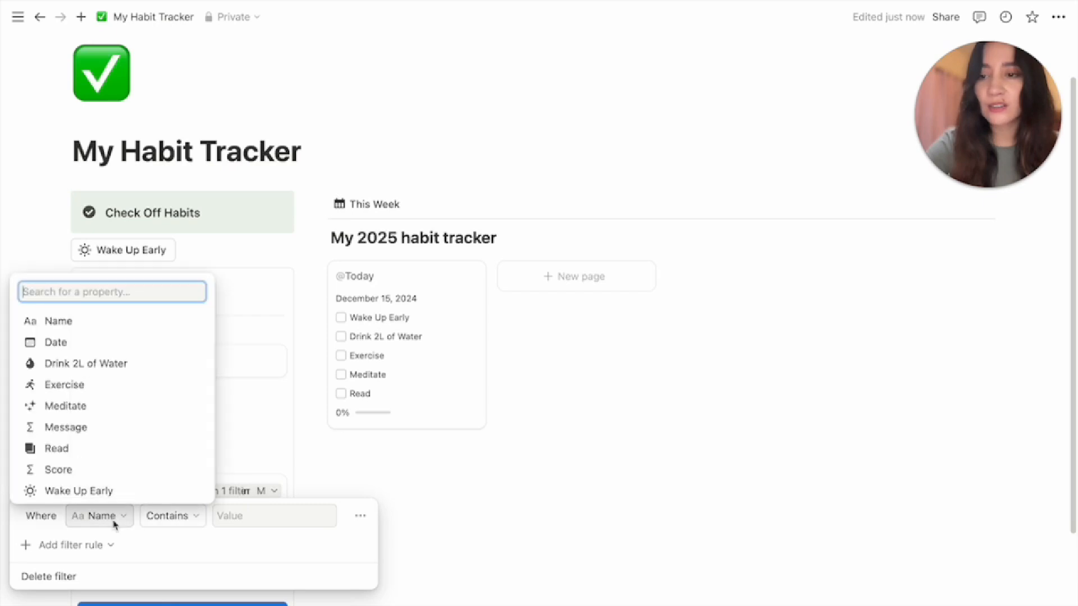
pyautogui.click(87, 342)
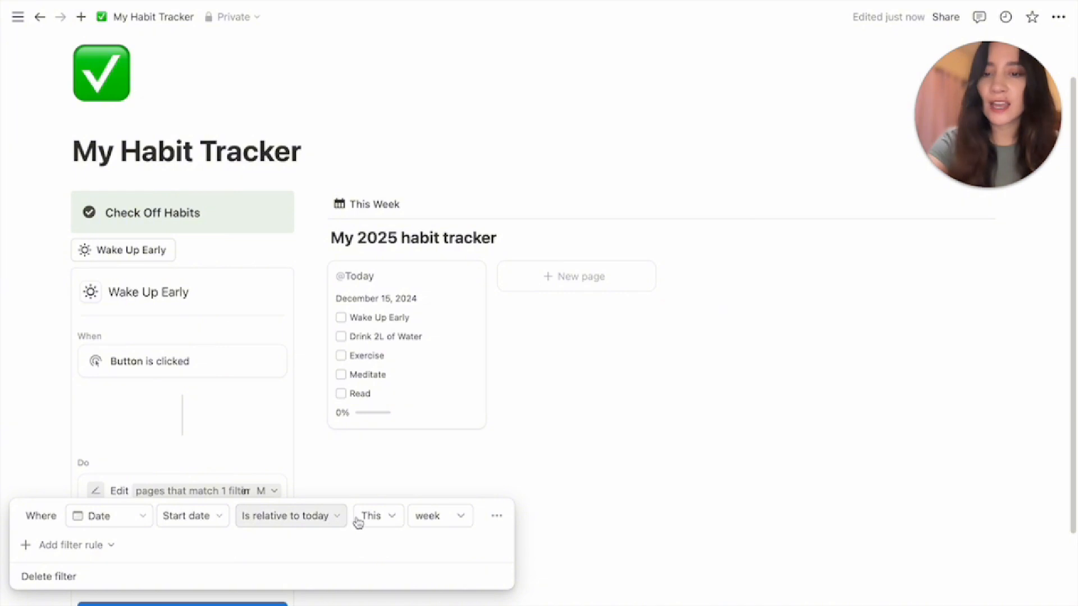
pyautogui.click(416, 517)
pyautogui.click(439, 543)
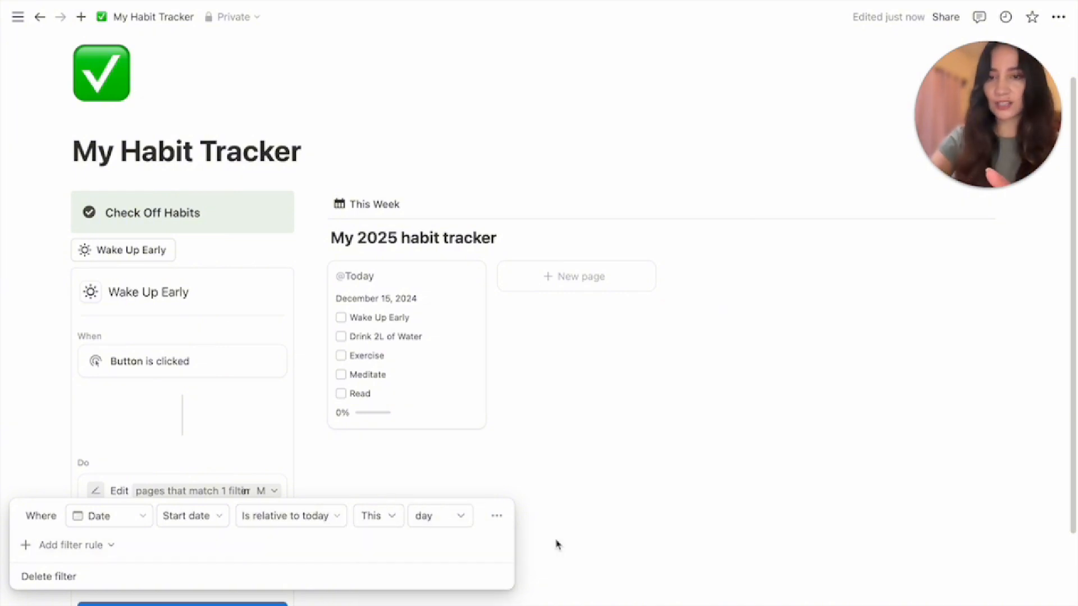
pyautogui.click(493, 461)
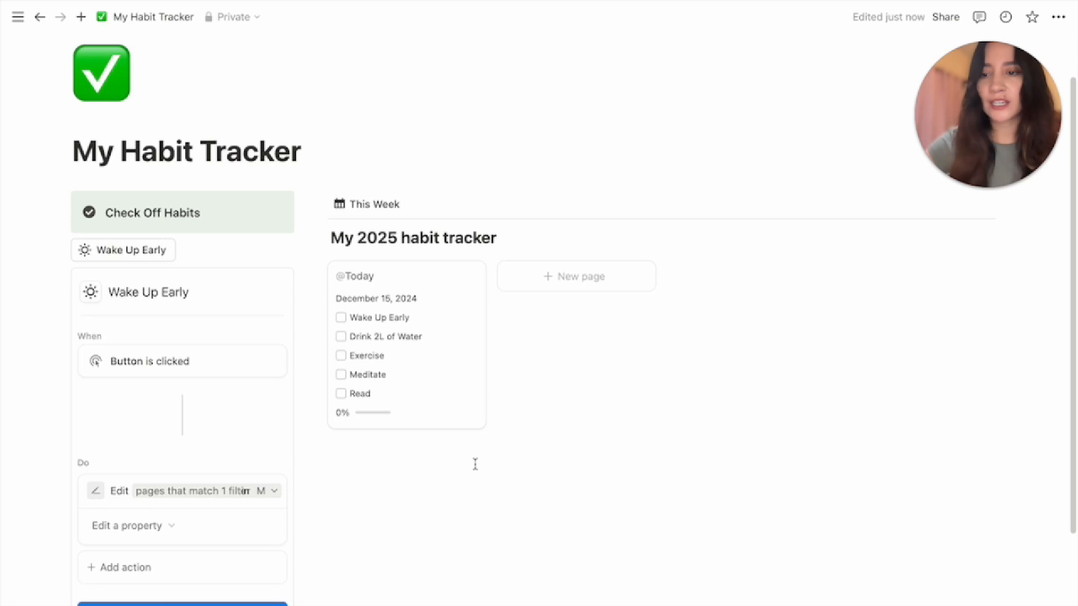
# Have the button set the Wake Up Early property to Checked
pyautogui.click(119, 531)
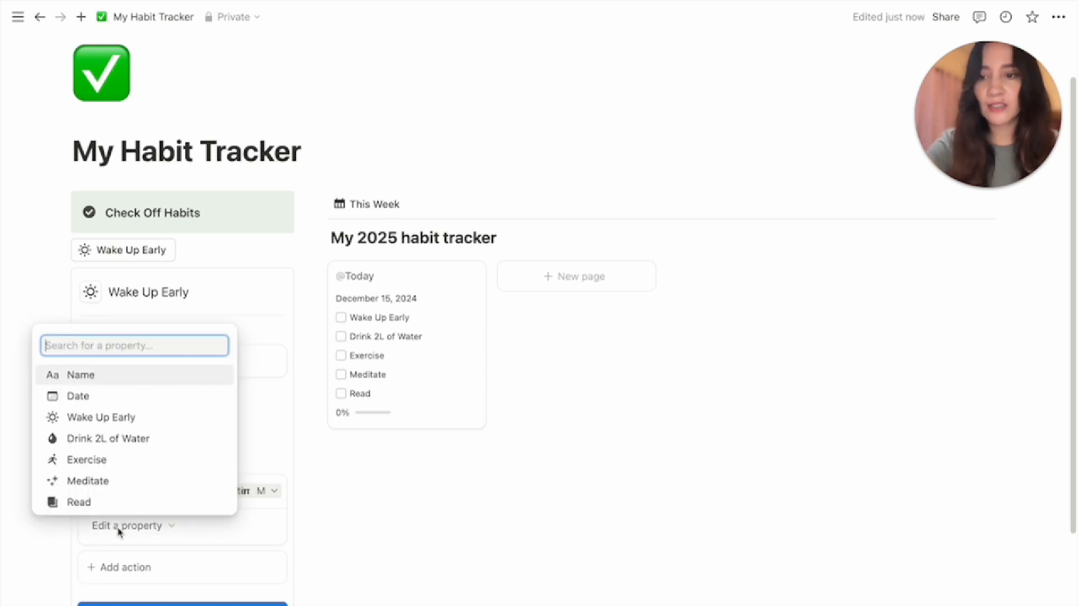
pyautogui.click(114, 425)
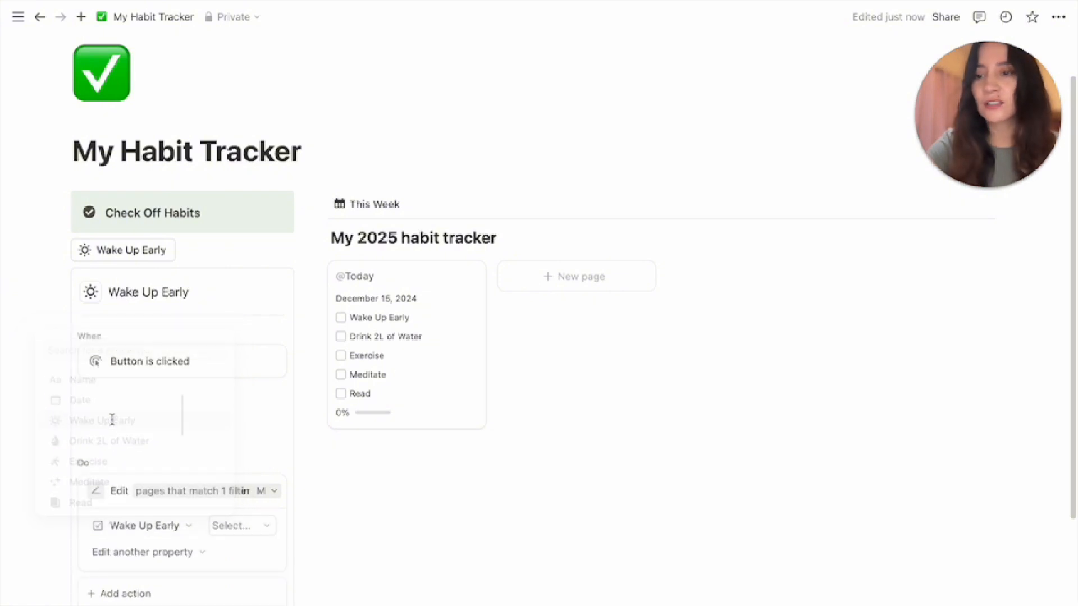
pyautogui.click(240, 528)
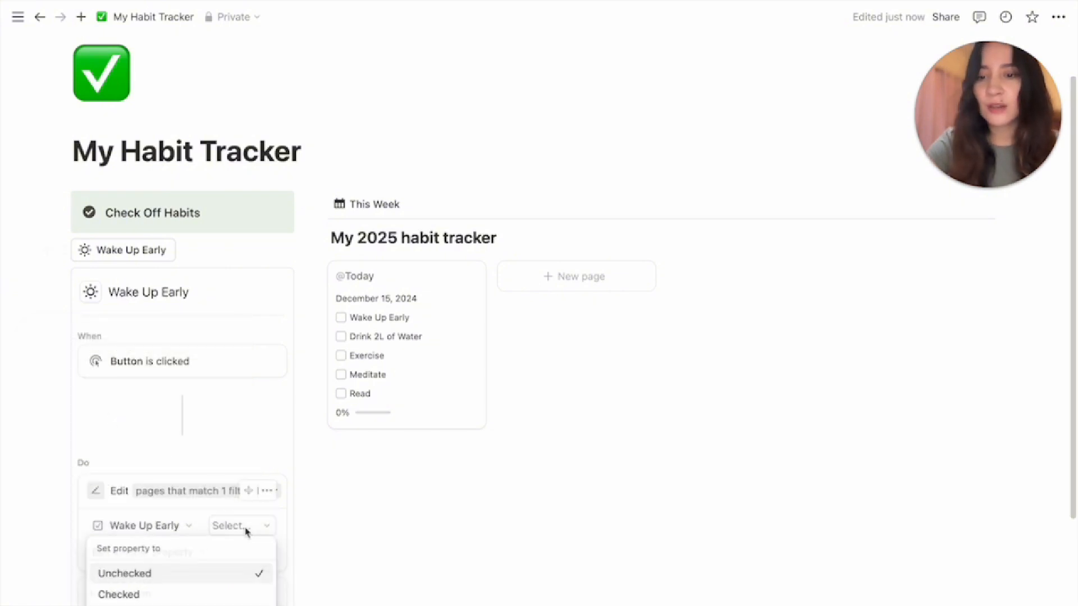
pyautogui.click(169, 596)
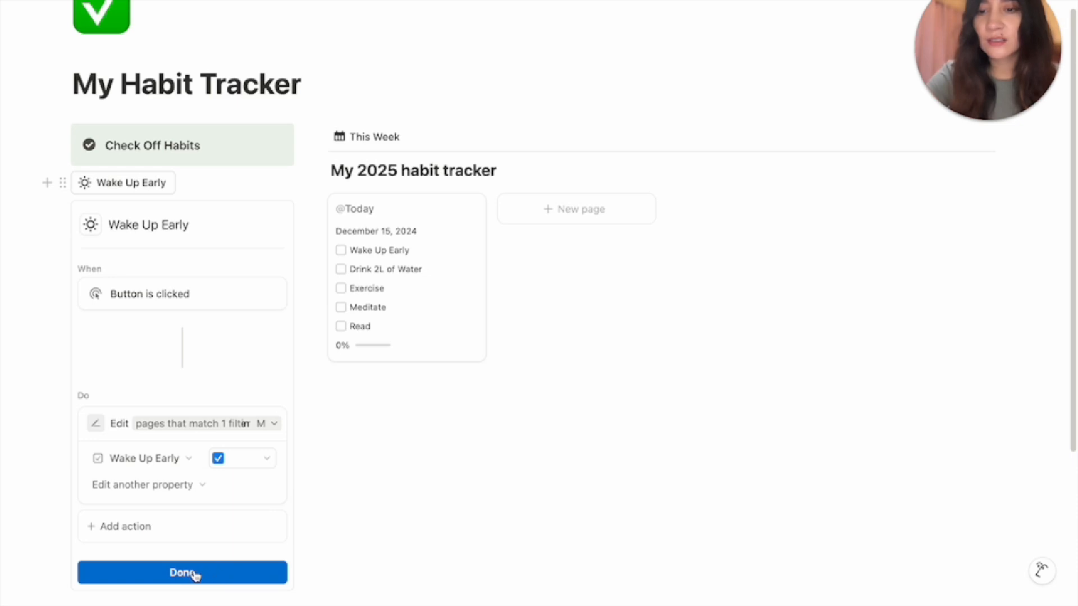
# Finish the Wake Up Early button, test it on today's page, and duplicate it
pyautogui.click(199, 574)
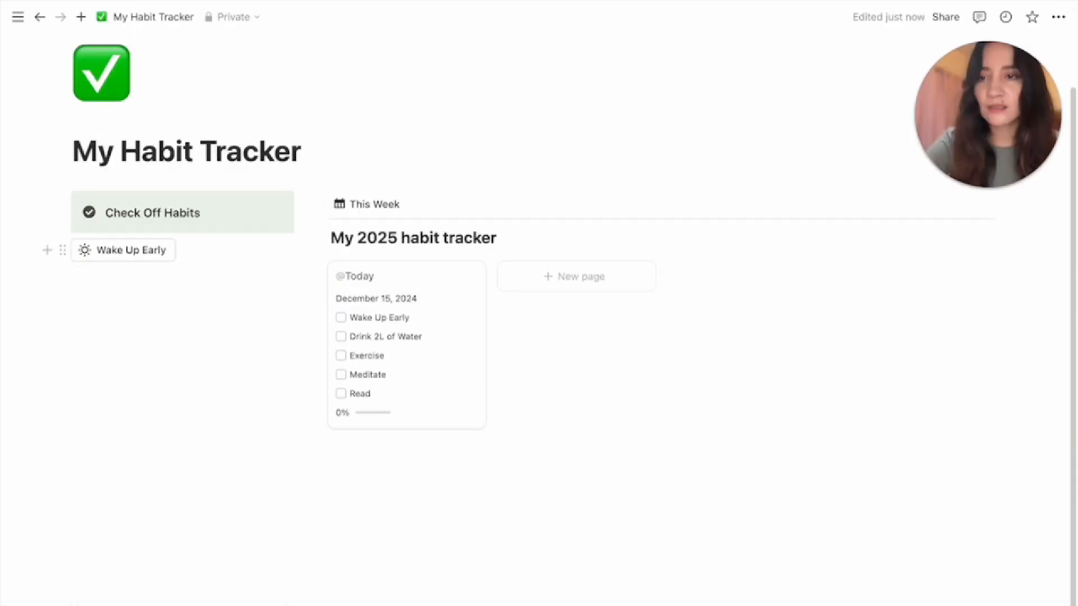
pyautogui.click(130, 257)
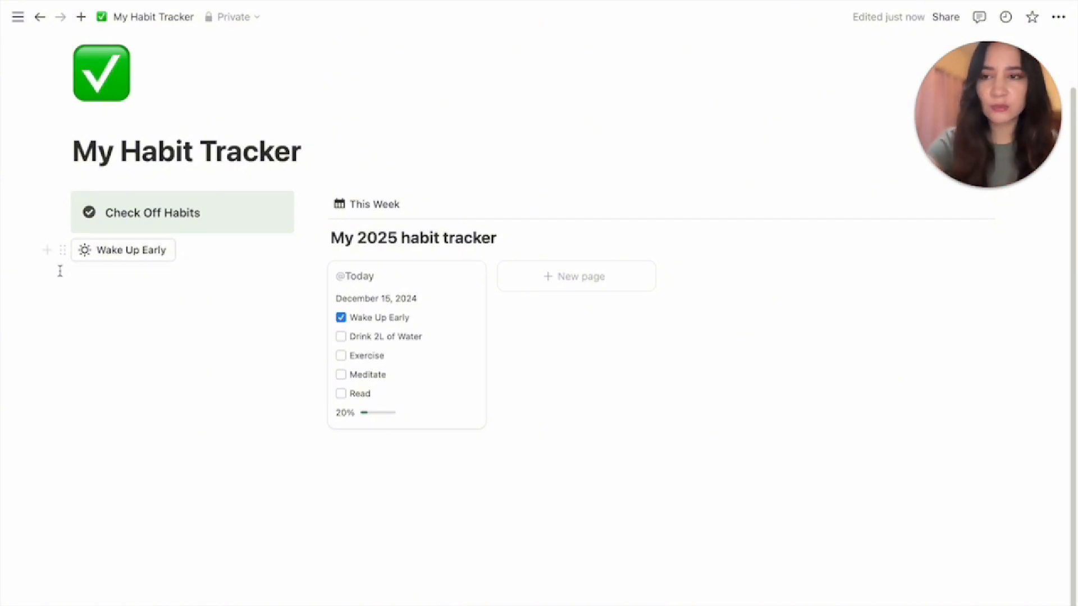
pyautogui.click(63, 252)
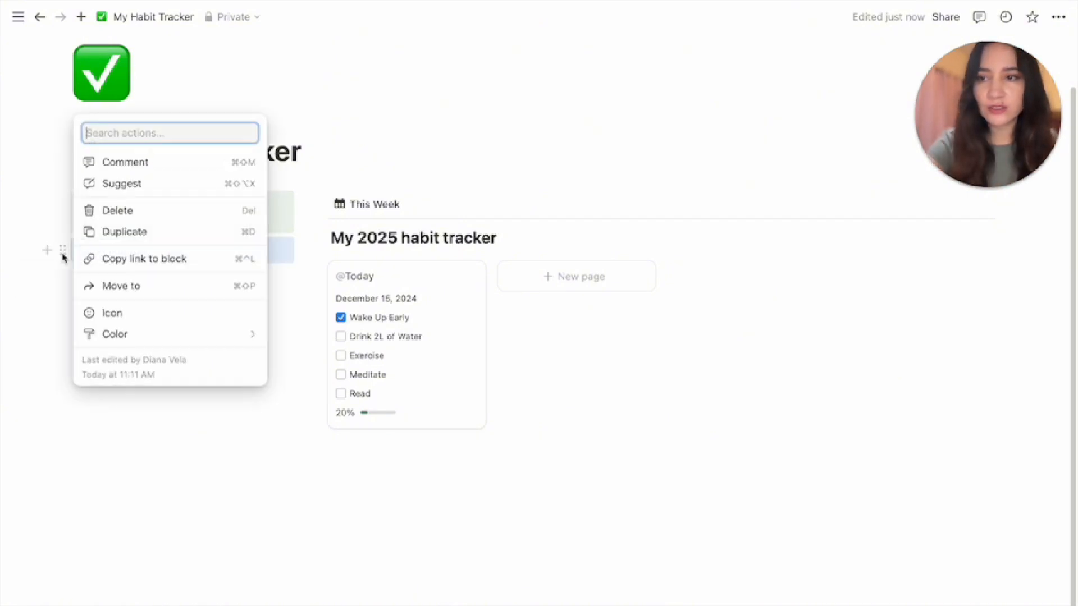
pyautogui.click(134, 234)
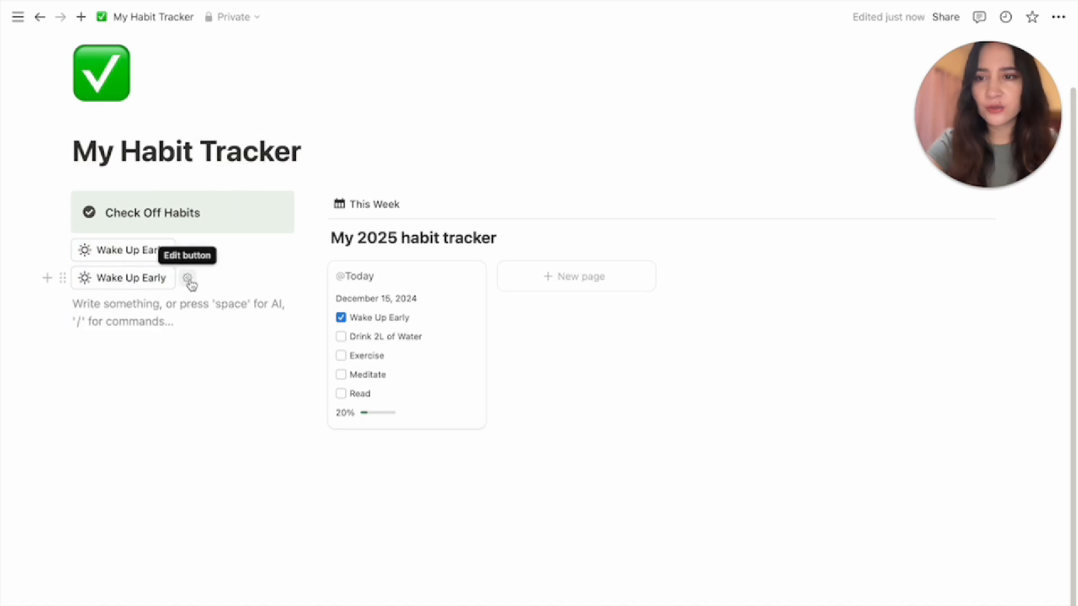
# Rename the copy to 'Drink 2L of Water' with a 💧 water-drop emoji icon
pyautogui.click(188, 280)
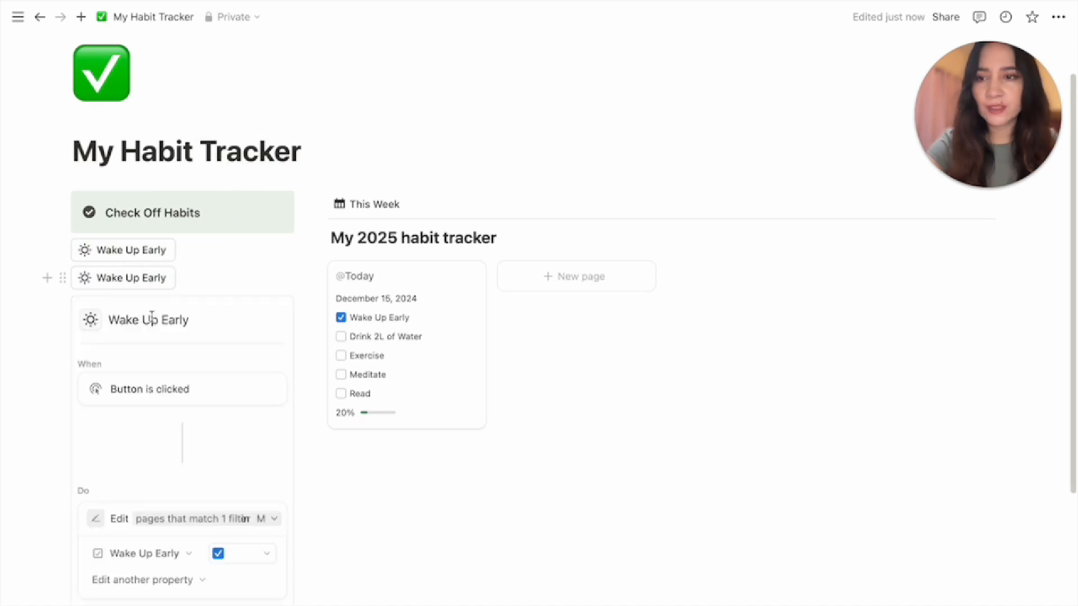
pyautogui.moveTo(201, 318); pyautogui.dragTo(103, 317)
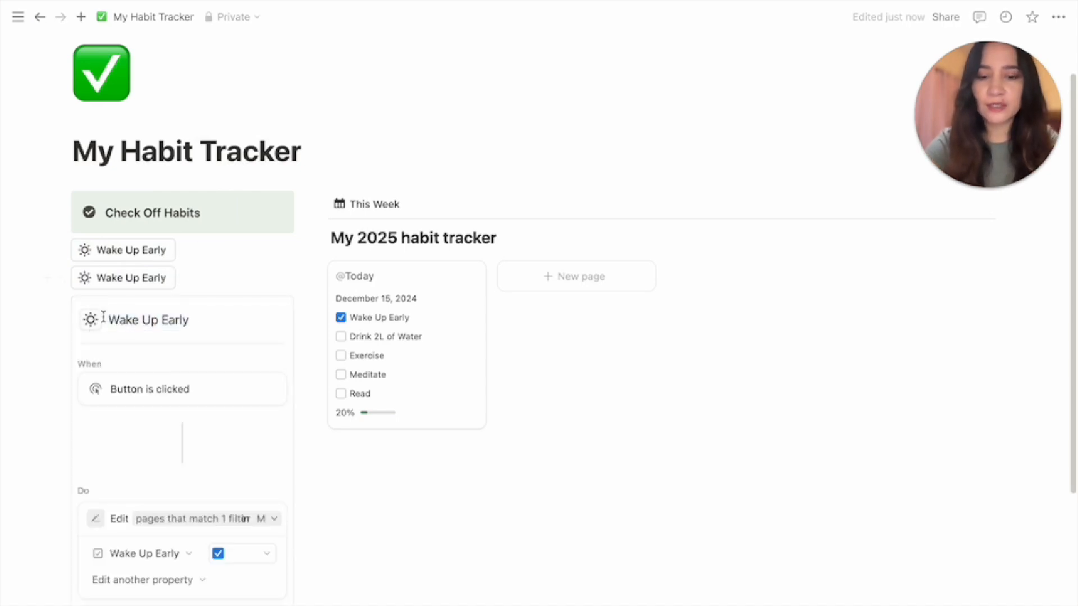
pyautogui.tripleClick(134, 321)
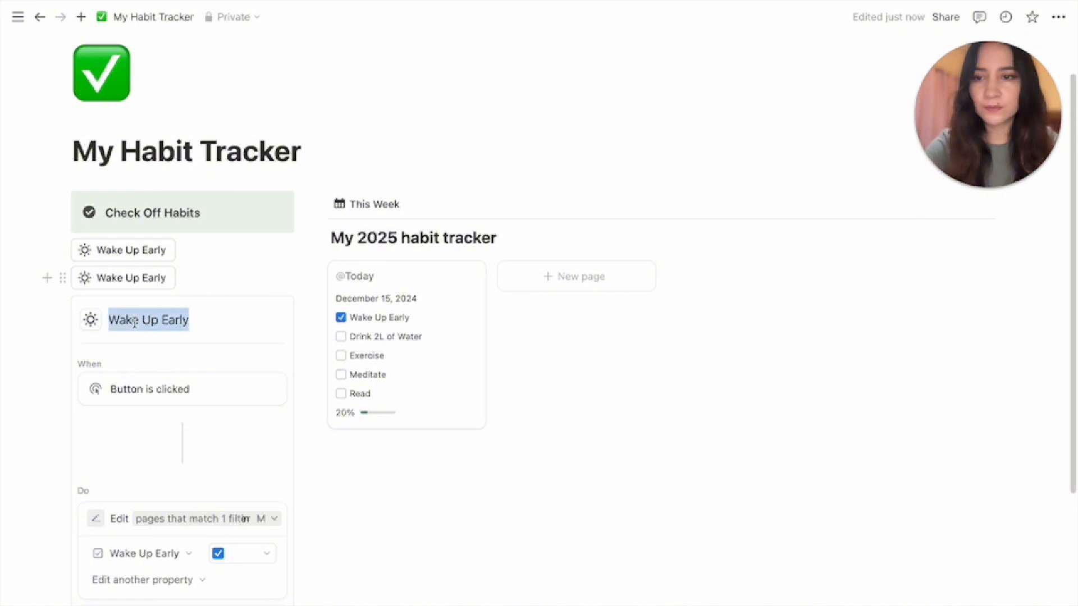
pyautogui.write('Drink ')
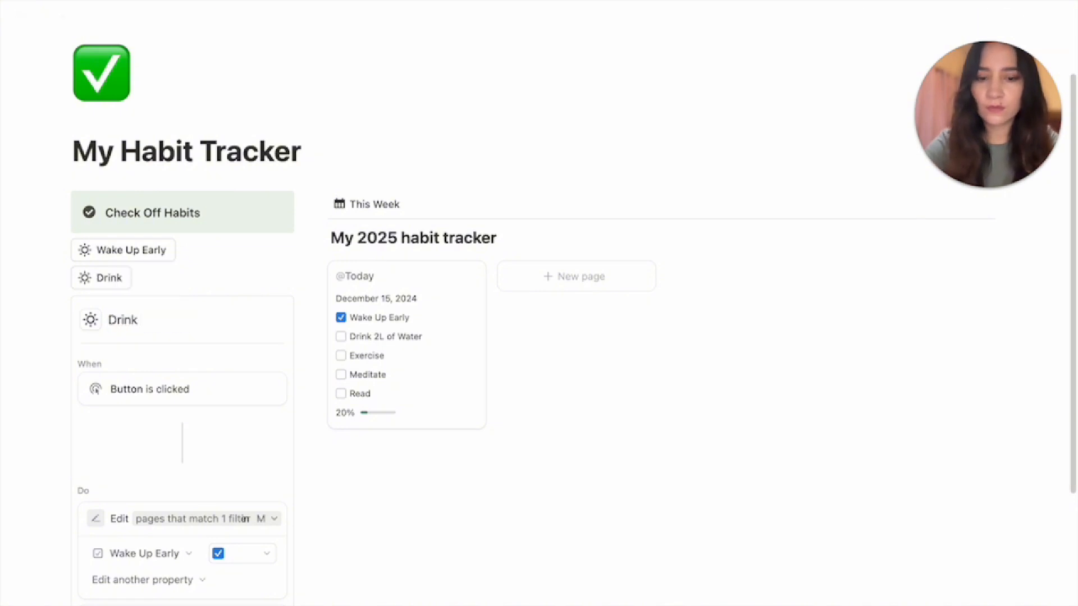
pyautogui.write('2L of ')
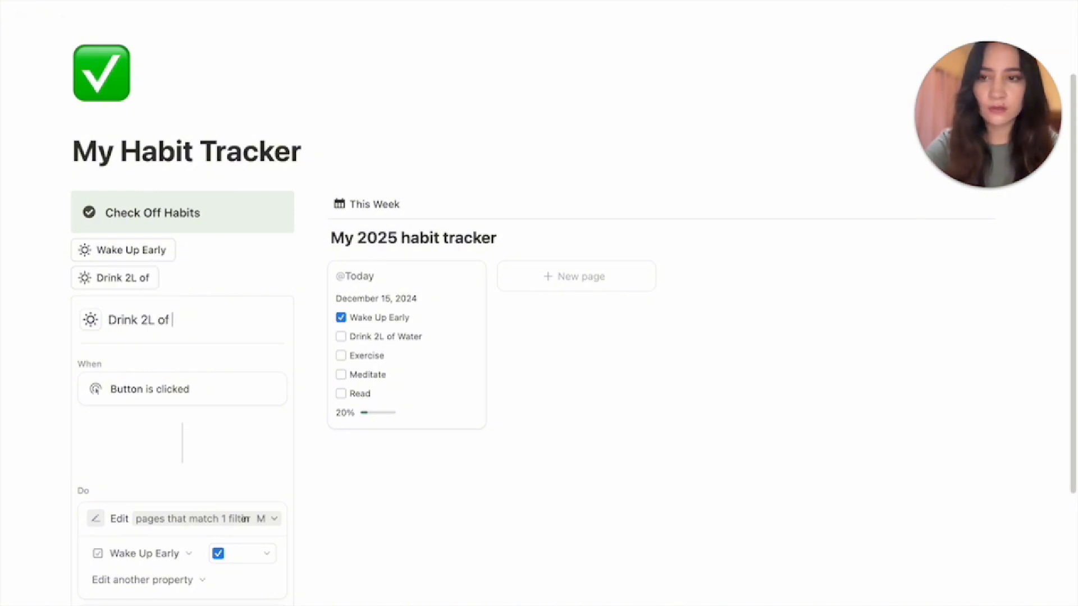
pyautogui.write('Water')
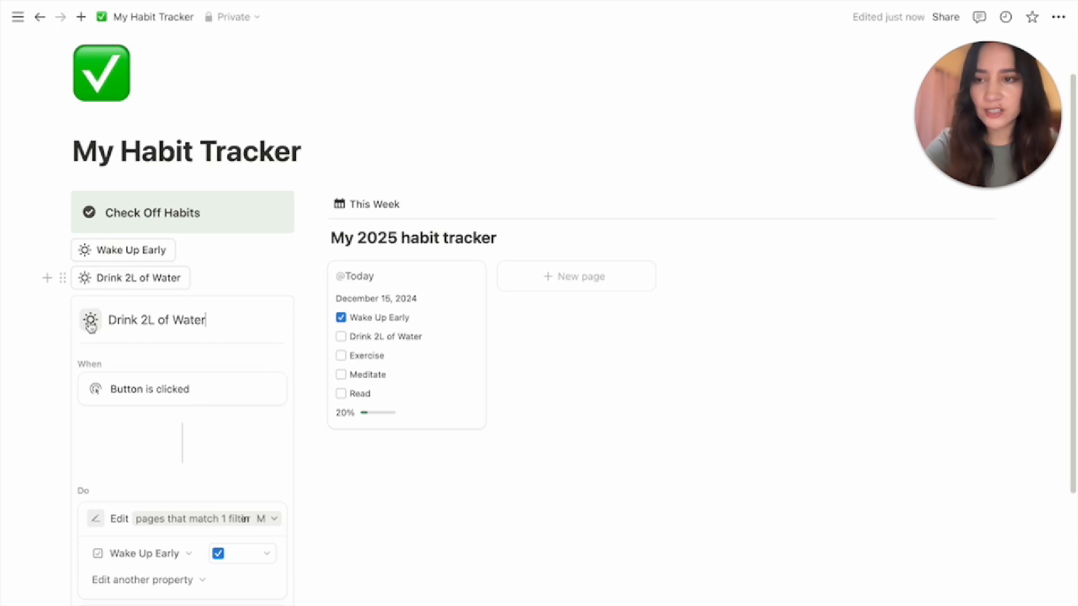
pyautogui.click(90, 323)
pyautogui.click(65, 350)
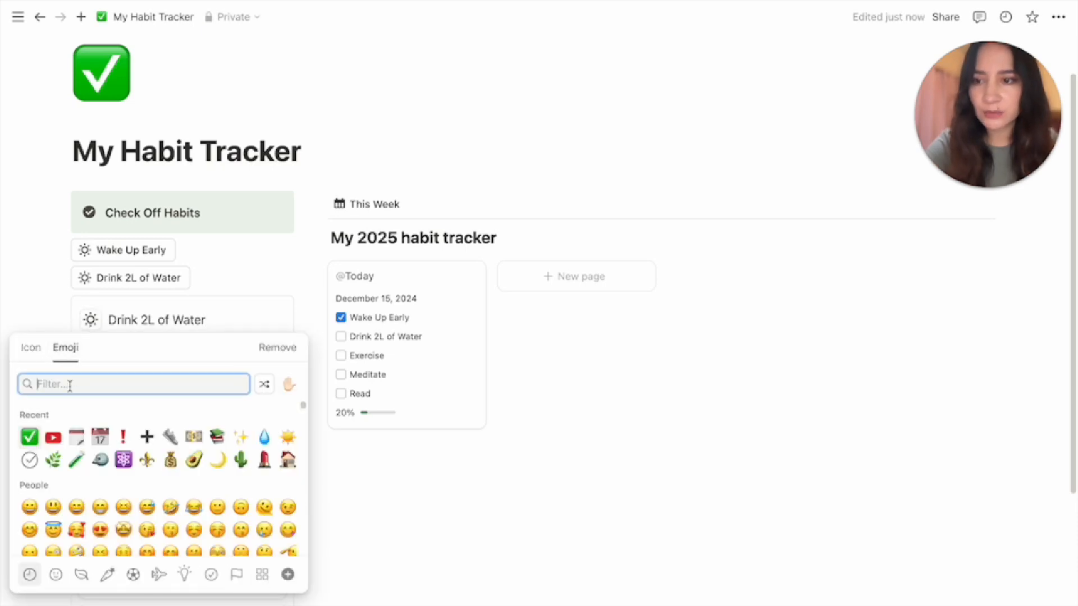
pyautogui.click(264, 438)
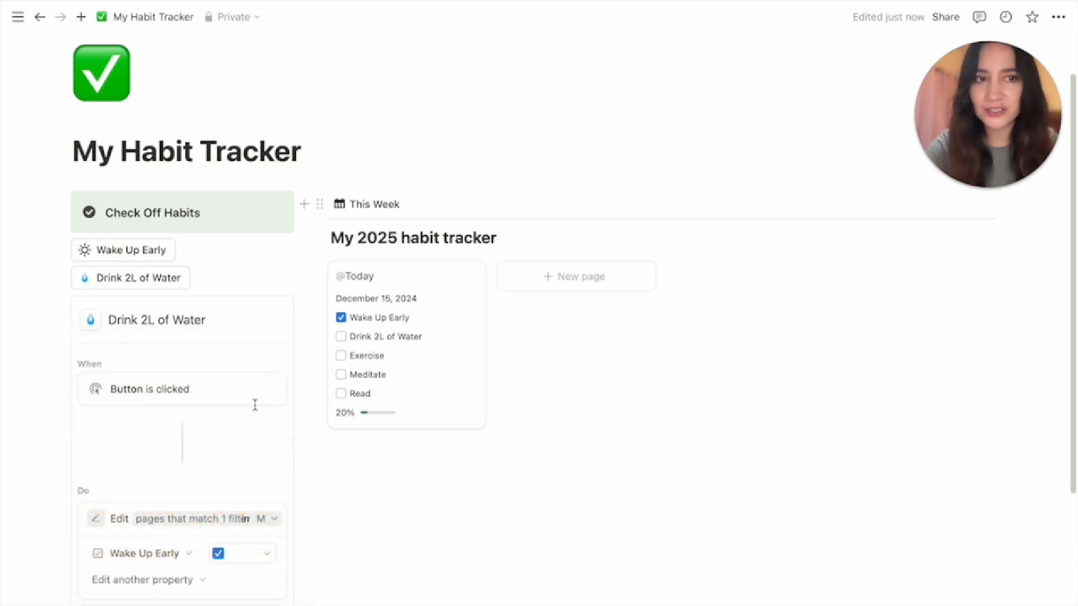
pyautogui.scroll(-1, 245, 473)
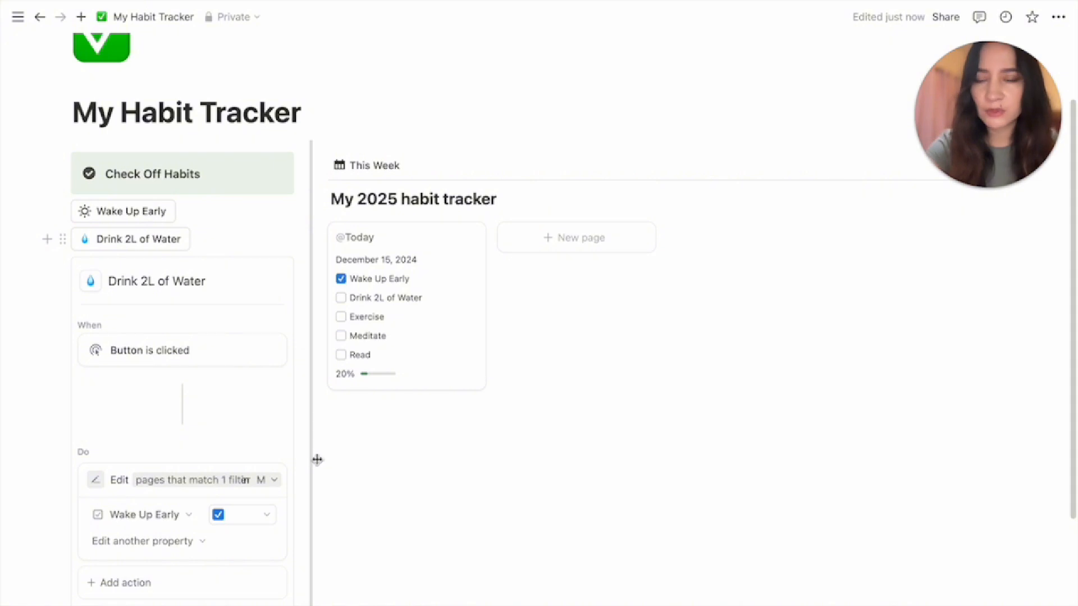
# Widen the buttons column and make the copy set Drink 2L of Water to Checked
pyautogui.moveTo(317, 460); pyautogui.dragTo(477, 457)
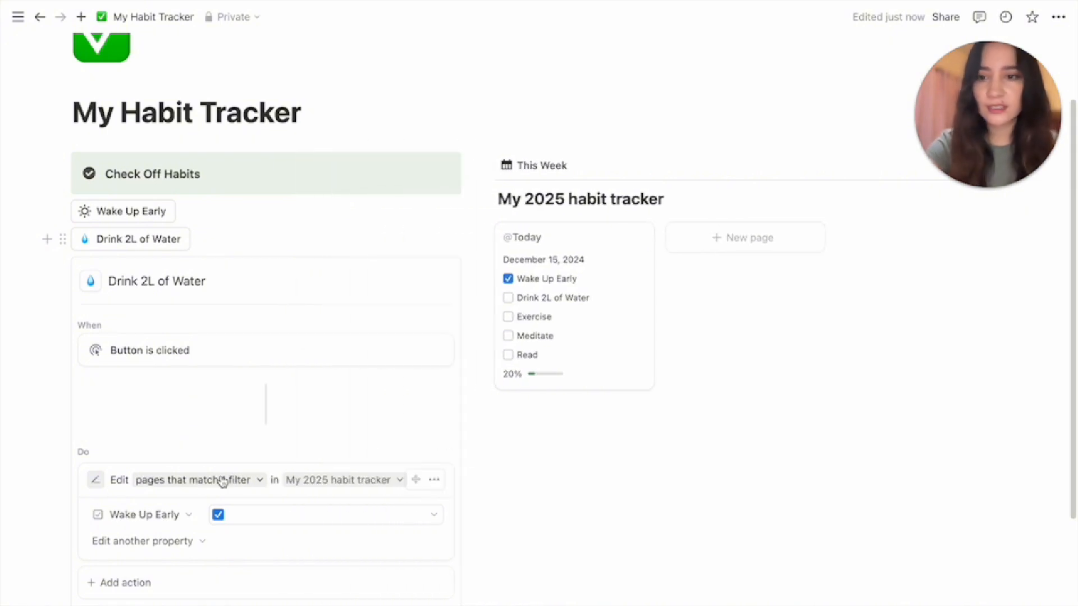
pyautogui.click(165, 523)
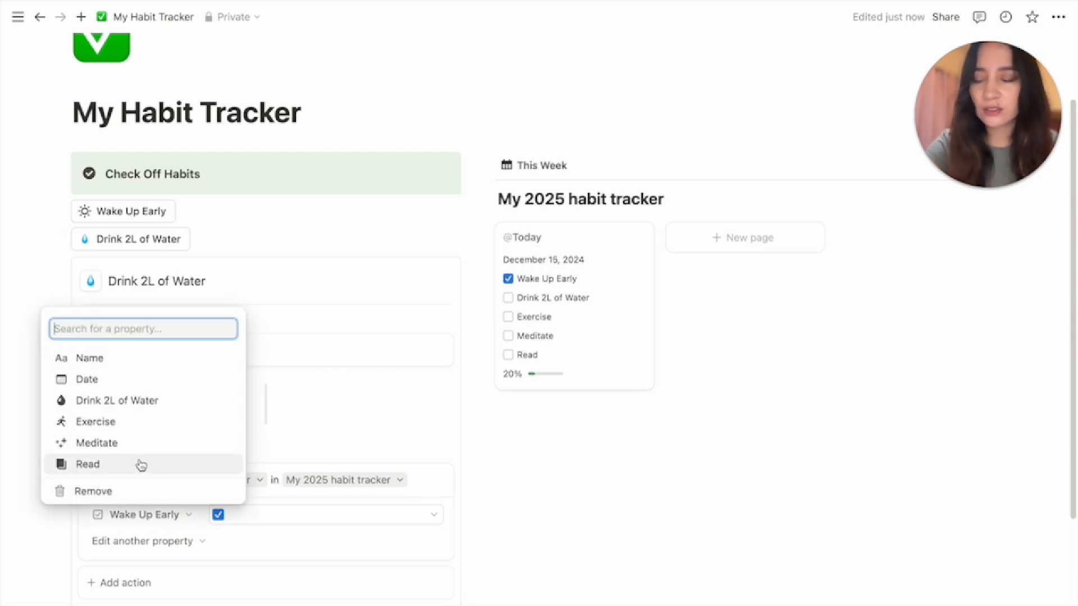
pyautogui.click(87, 401)
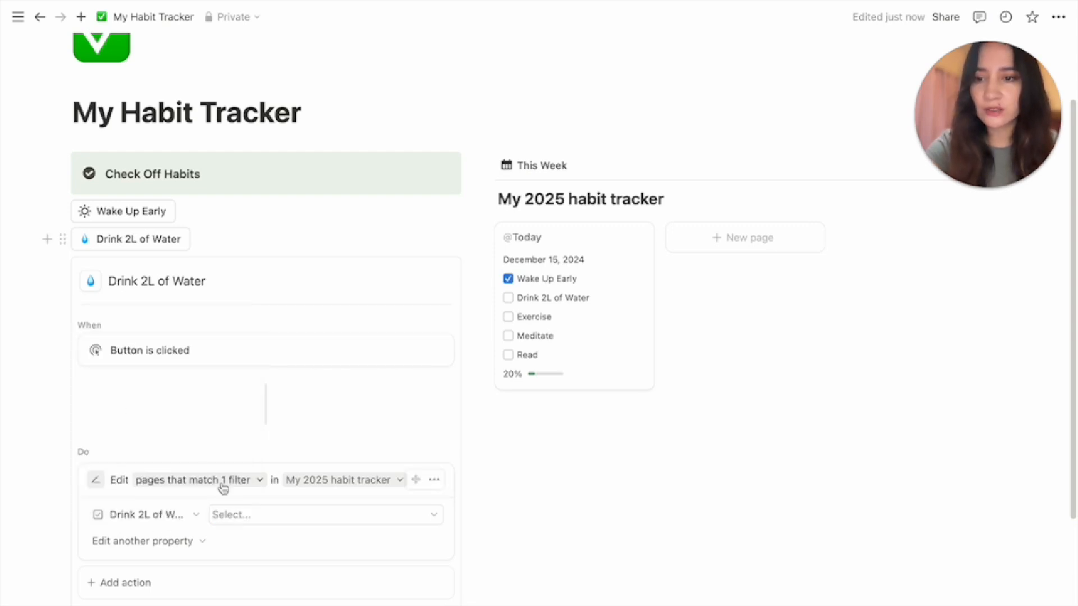
pyautogui.click(248, 514)
pyautogui.click(287, 584)
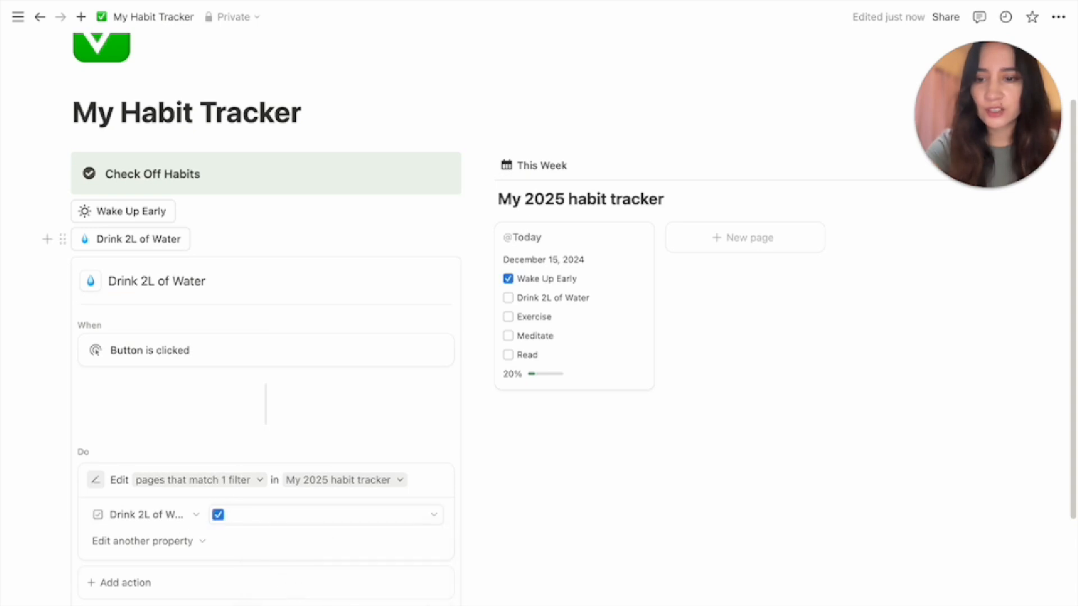
pyautogui.press('Escape')
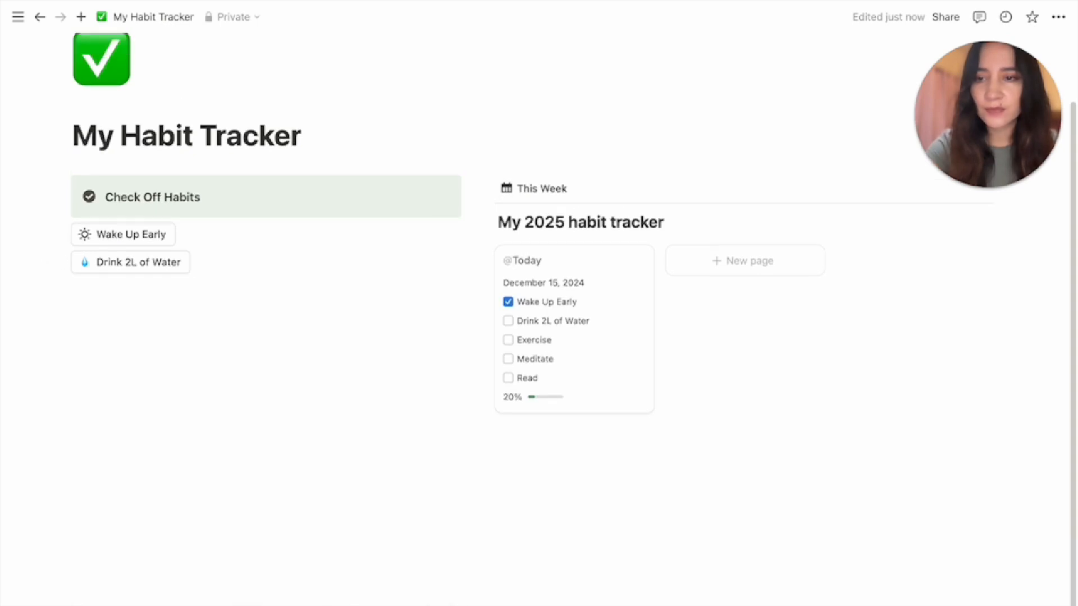
# Duplicate the Drink 2L of Water button as 'Exercise' with a 👟 athletic-shoe icon
pyautogui.click(63, 263)
pyautogui.click(124, 244)
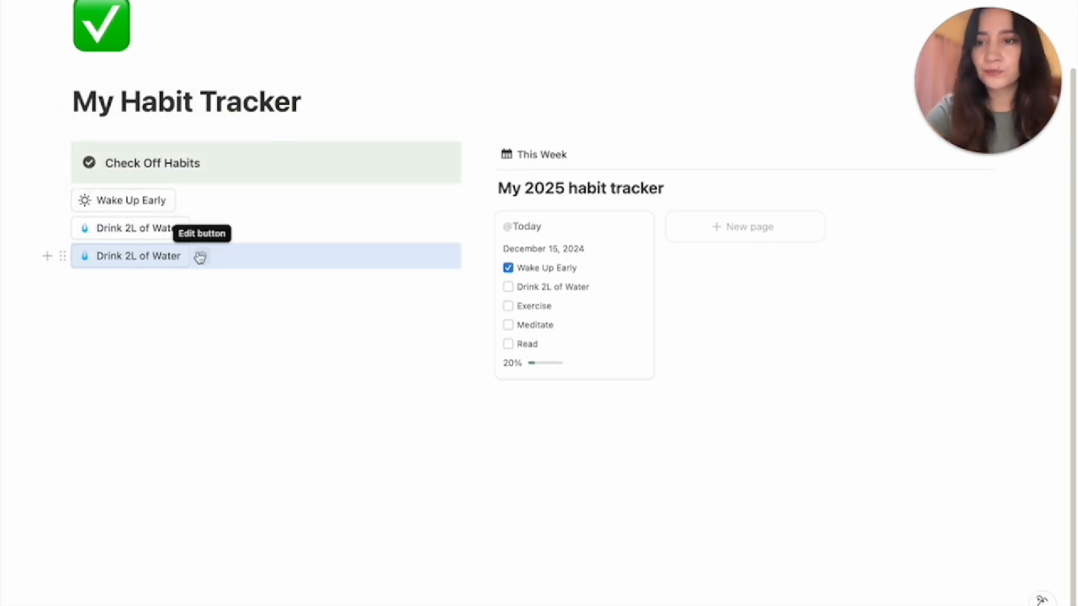
pyautogui.click(201, 256)
pyautogui.moveTo(207, 298); pyautogui.dragTo(108, 298)
pyautogui.write('Exercise')
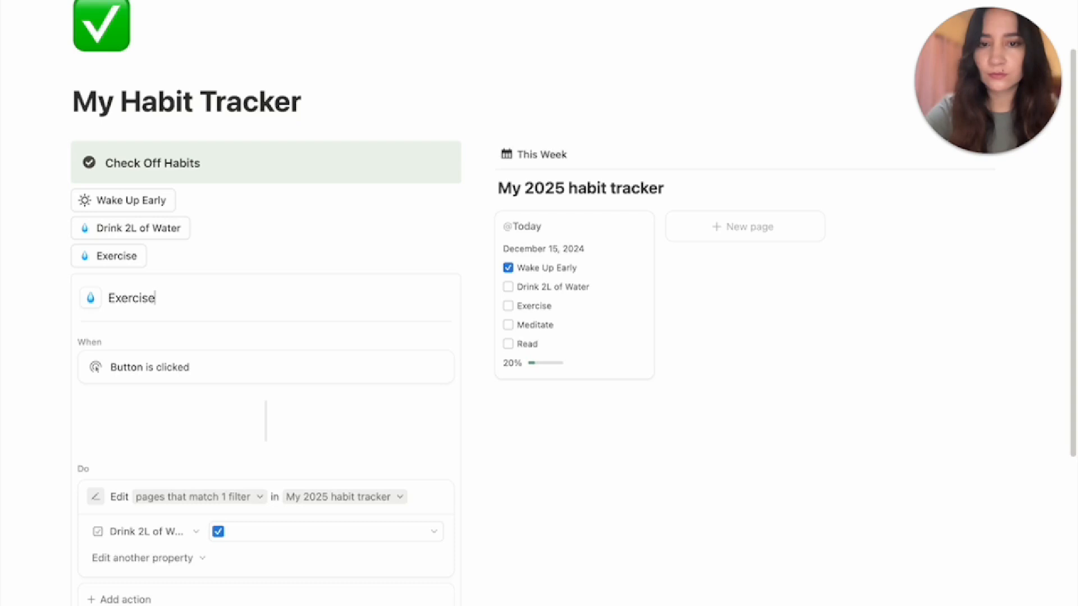
pyautogui.click(90, 298)
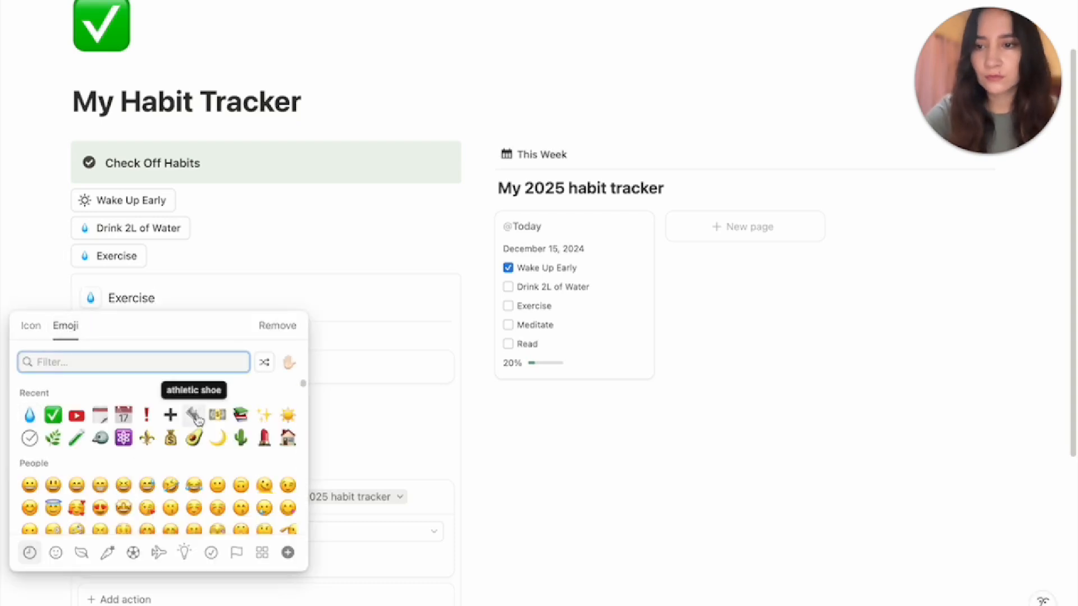
pyautogui.click(196, 416)
# Make the Exercise button set the Exercise property to Checked
pyautogui.click(176, 488)
pyautogui.click(150, 401)
pyautogui.click(254, 491)
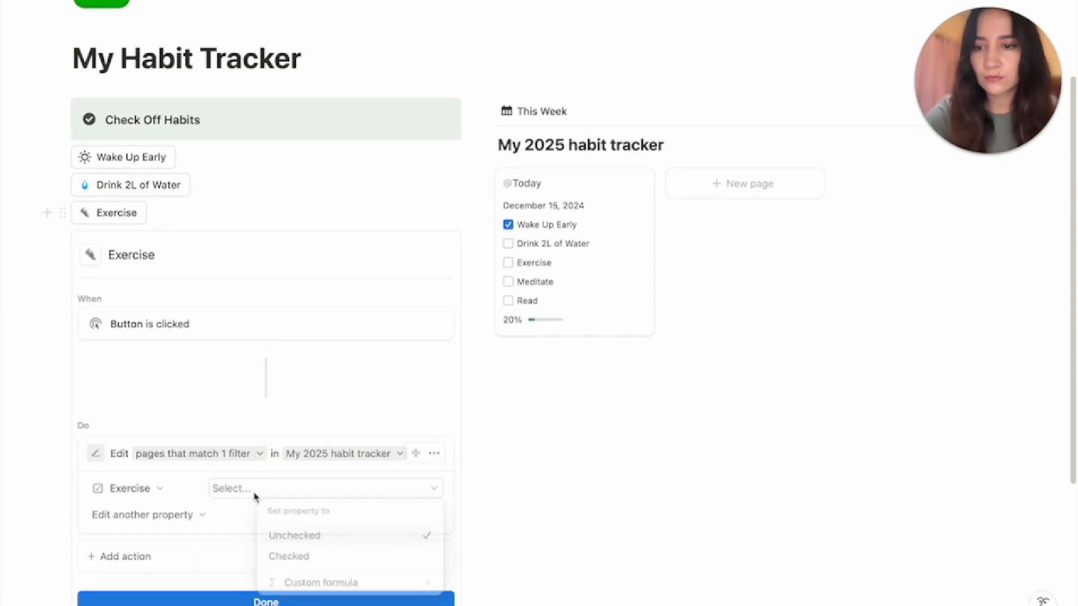
pyautogui.click(289, 556)
pyautogui.click(225, 599)
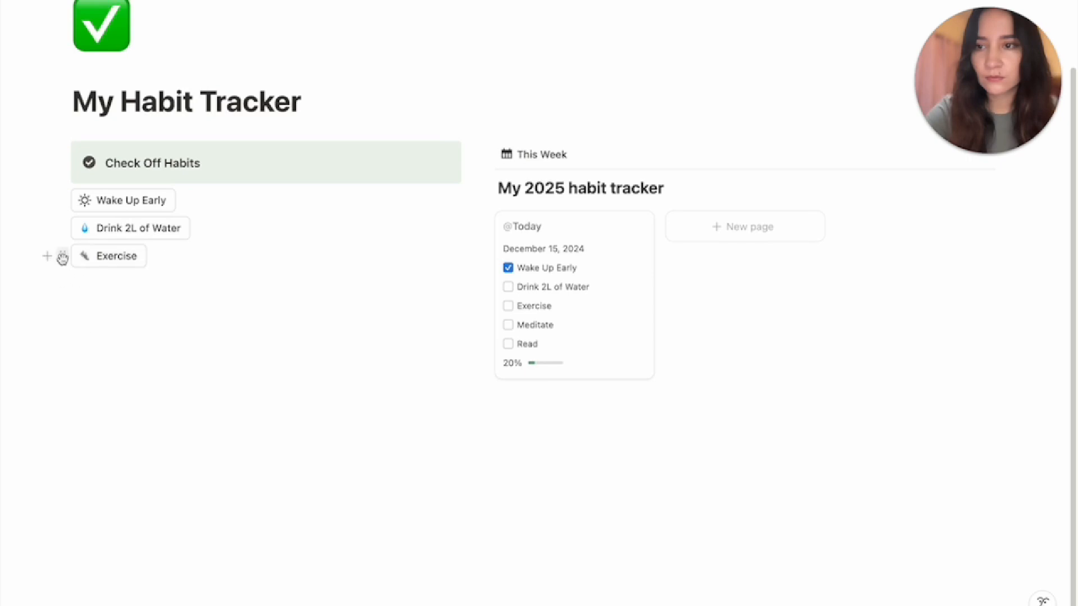
# Duplicate the Exercise button as 'Meditate' with a ✨ sparkles emoji icon
pyautogui.click(62, 257)
pyautogui.click(121, 237)
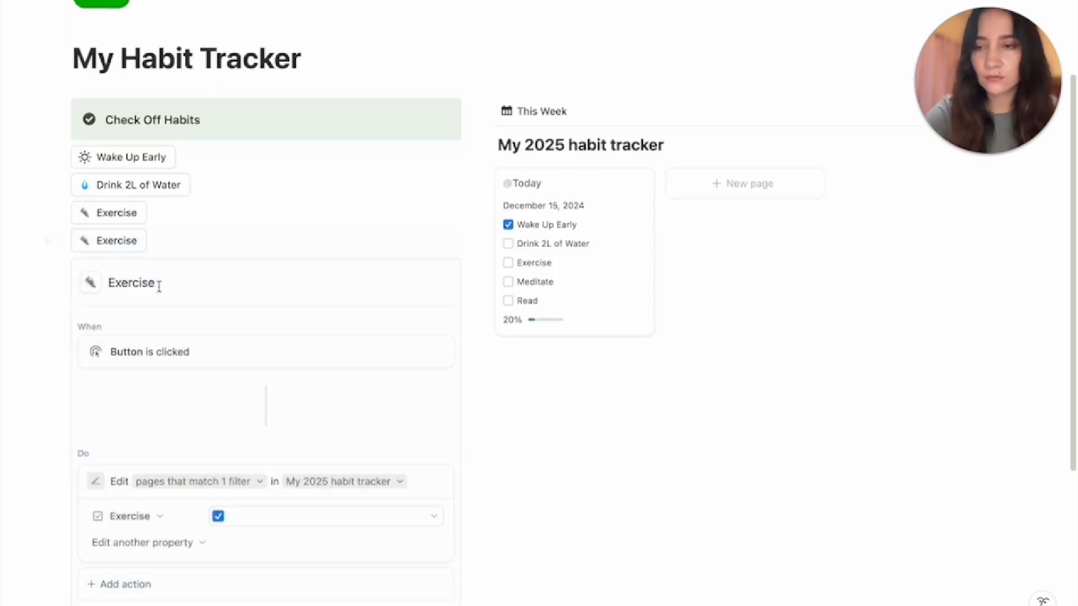
pyautogui.moveTo(159, 286); pyautogui.dragTo(103, 284)
pyautogui.click(104, 285)
pyautogui.doubleClick(127, 284)
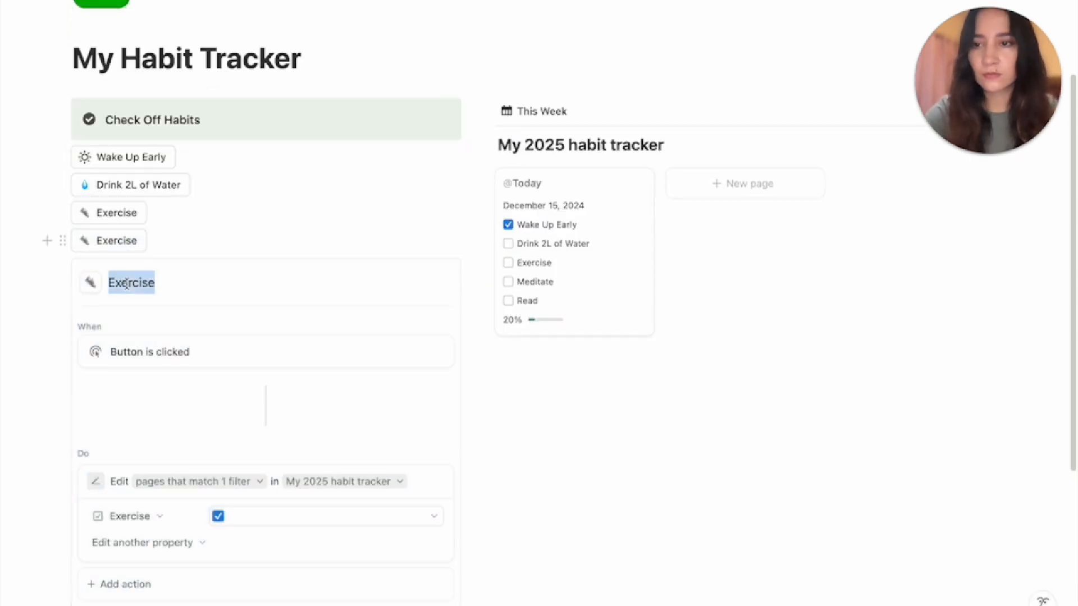
pyautogui.write('Meditate')
pyautogui.click(90, 282)
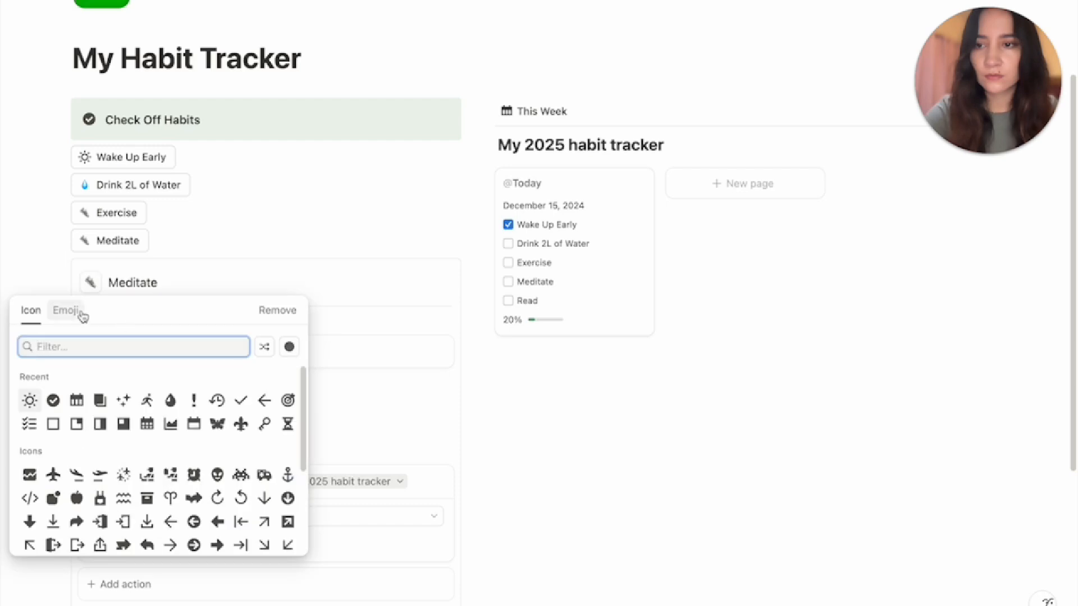
pyautogui.click(68, 310)
pyautogui.click(263, 401)
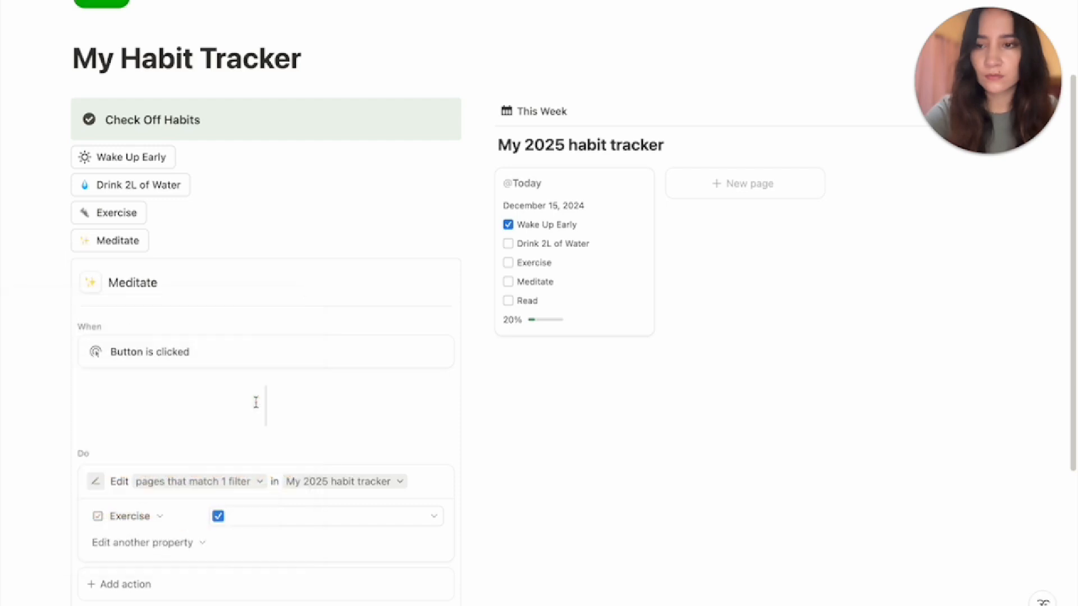
# Make the Meditate button set the Meditate property to Checked
pyautogui.click(160, 517)
pyautogui.click(122, 447)
pyautogui.click(234, 518)
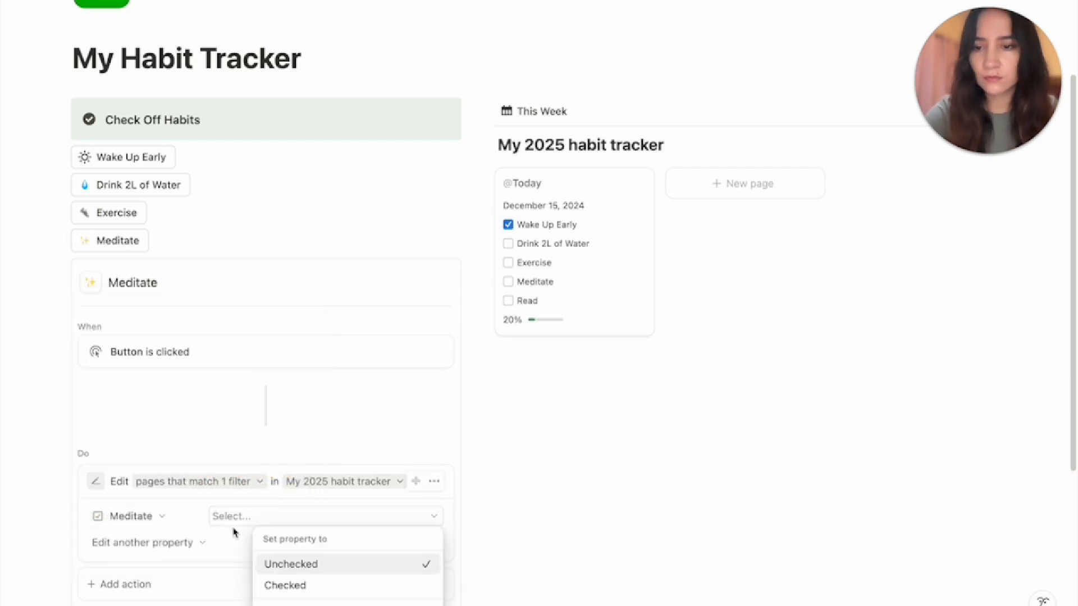
pyautogui.click(285, 586)
pyautogui.click(59, 421)
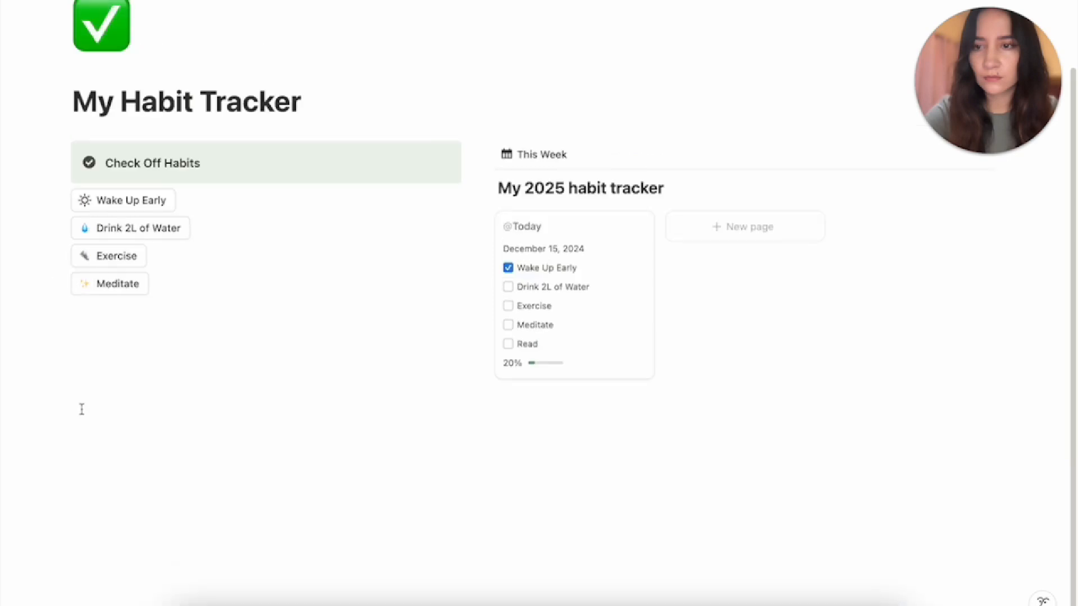
# Duplicate the Meditate button and select the copy's name
pyautogui.click(62, 284)
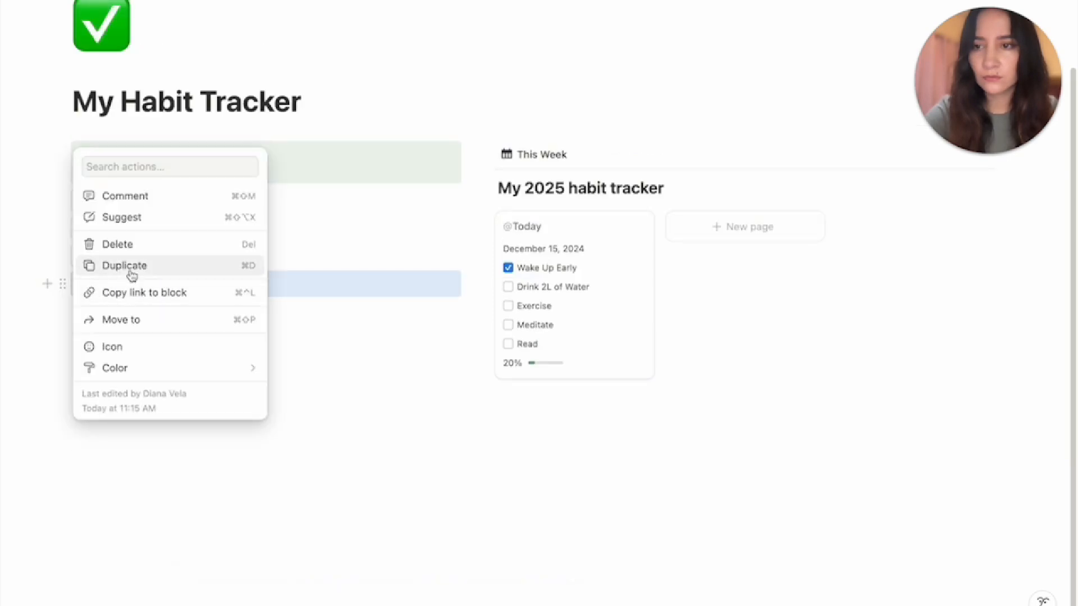
pyautogui.click(131, 271)
pyautogui.click(160, 312)
pyautogui.press('super+a')
# Rename the copy to 'Read' with a books emoji icon
pyautogui.press('BackSpace')
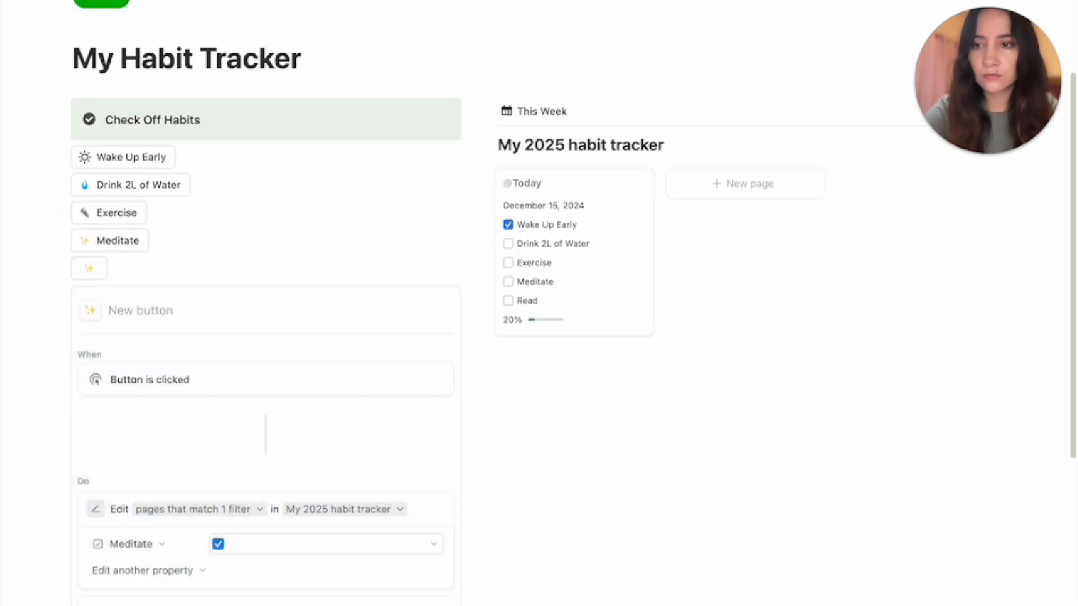
pyautogui.write('Read')
pyautogui.click(91, 311)
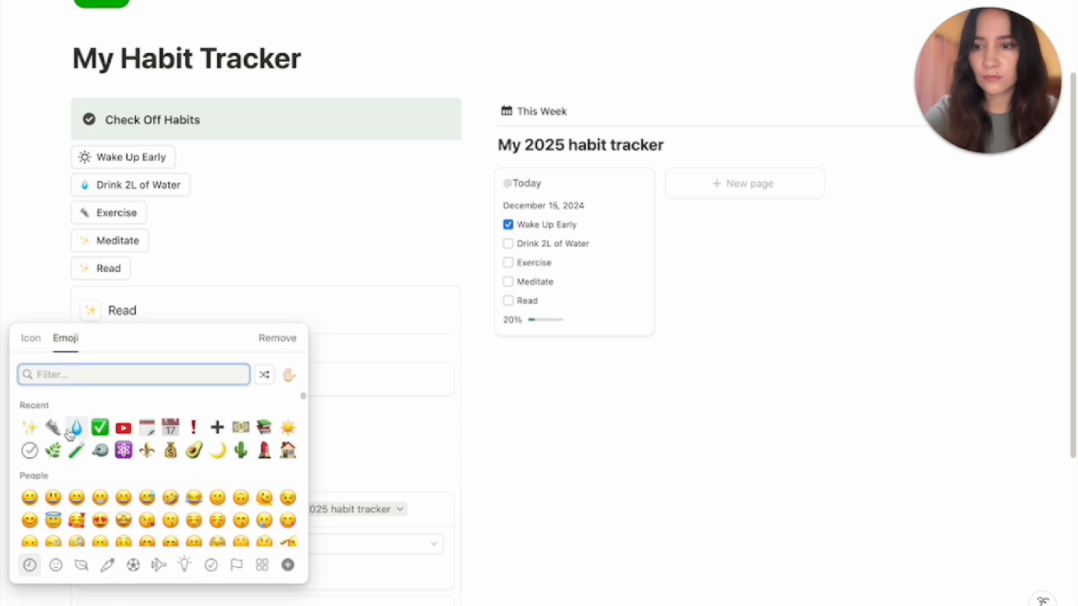
pyautogui.click(264, 428)
pyautogui.scroll(-2, 262, 426)
# Make the Read button set the Read property to Checked
pyautogui.click(160, 484)
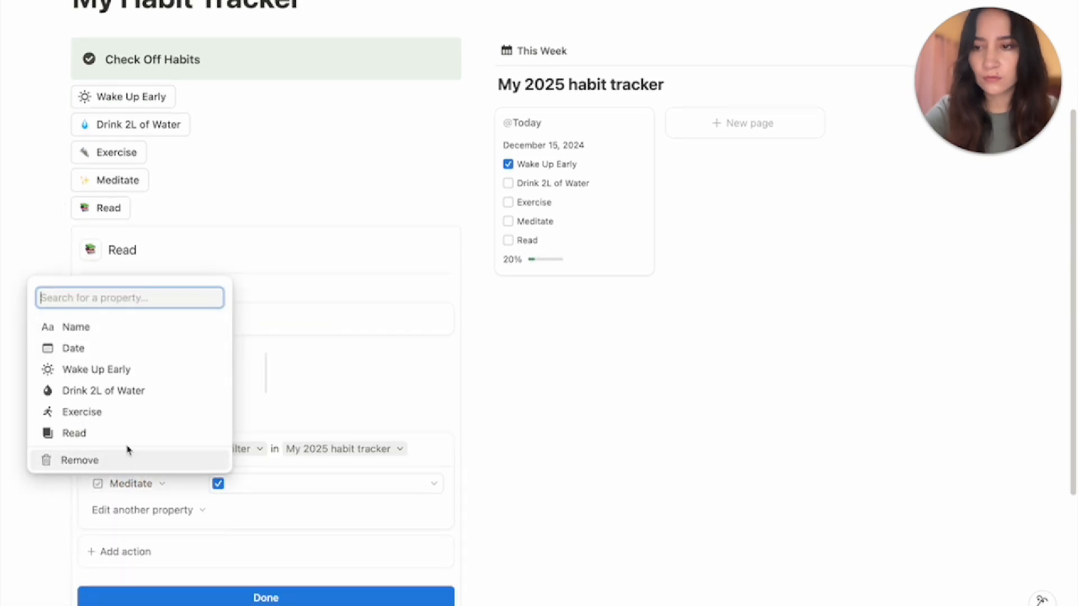
pyautogui.click(113, 433)
pyautogui.click(219, 485)
pyautogui.click(289, 552)
pyautogui.click(273, 597)
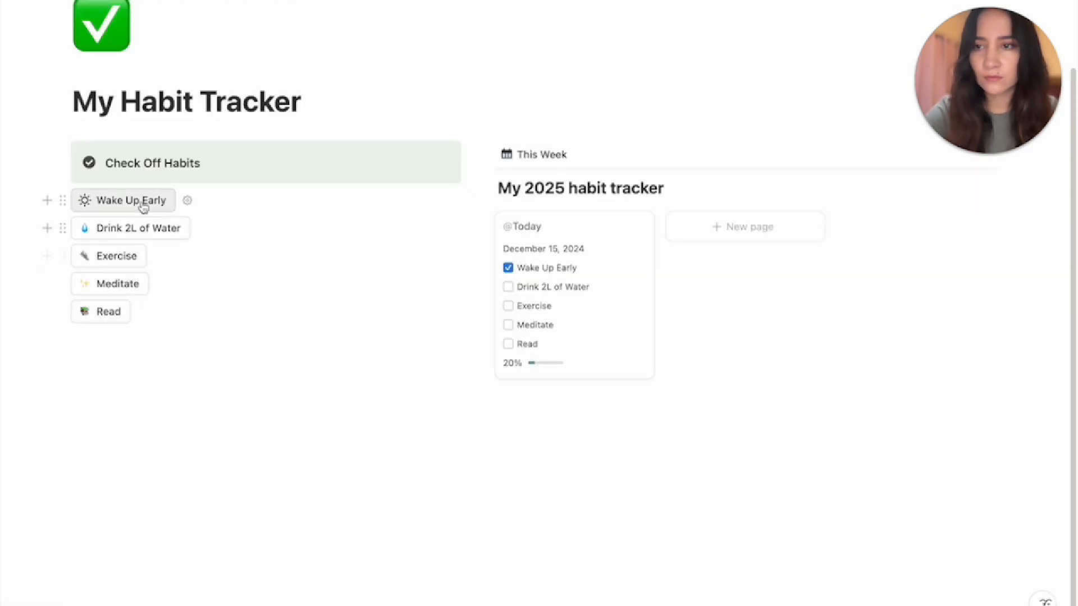
# Switch the Wake Up Early button's icon to a sun emoji
pyautogui.click(188, 201)
pyautogui.click(90, 138)
pyautogui.click(69, 166)
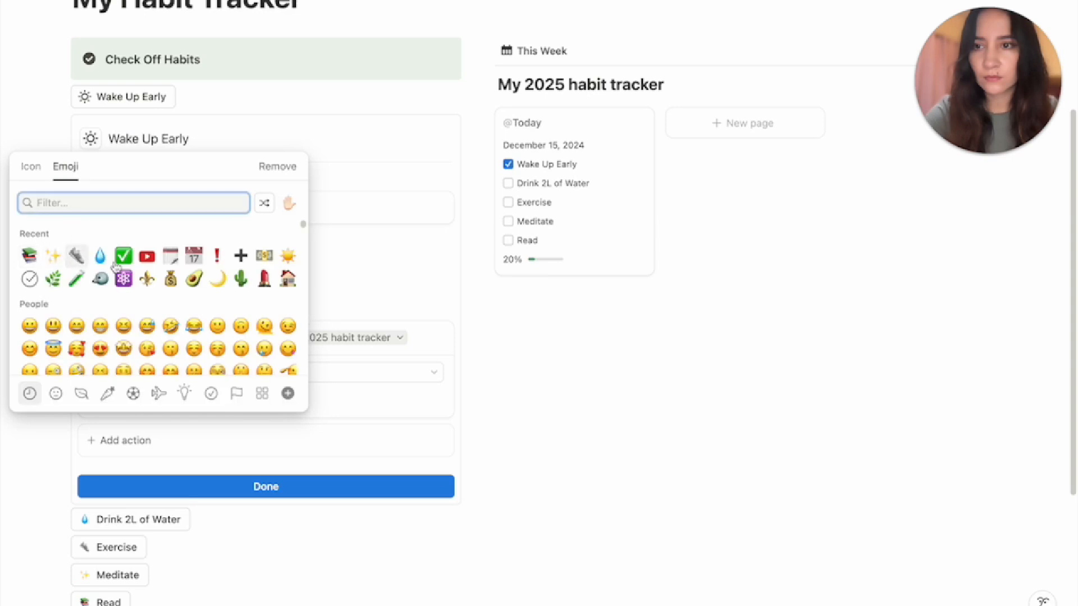
pyautogui.click(287, 256)
pyautogui.click(254, 485)
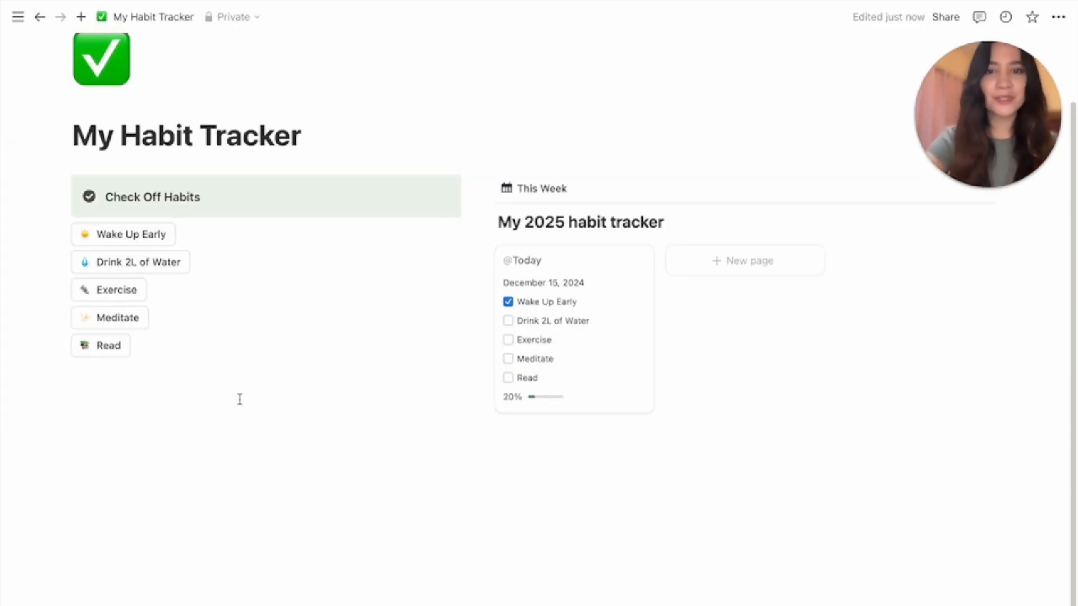
# Tick Drink 2L of Water, Exercise, Meditate and Read via their buttons, then narrow the column
pyautogui.click(133, 267)
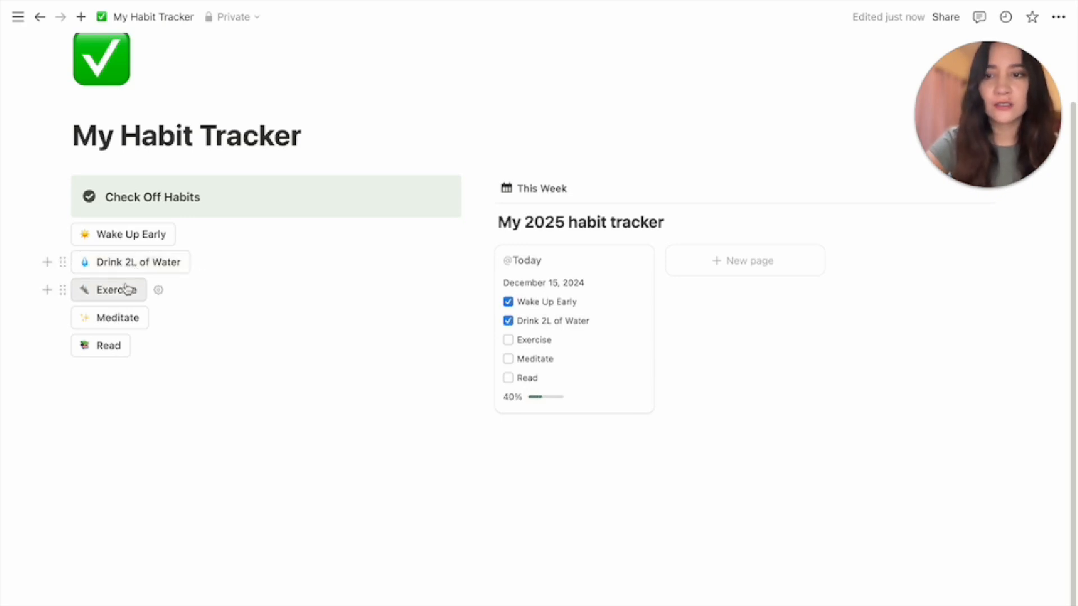
pyautogui.click(127, 292)
pyautogui.click(125, 322)
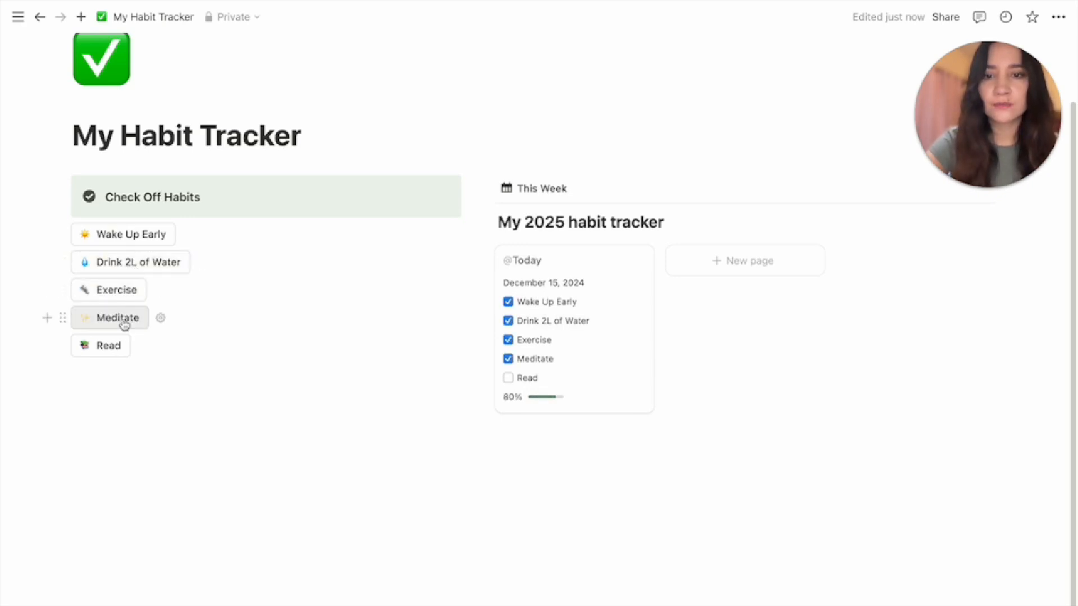
pyautogui.click(110, 353)
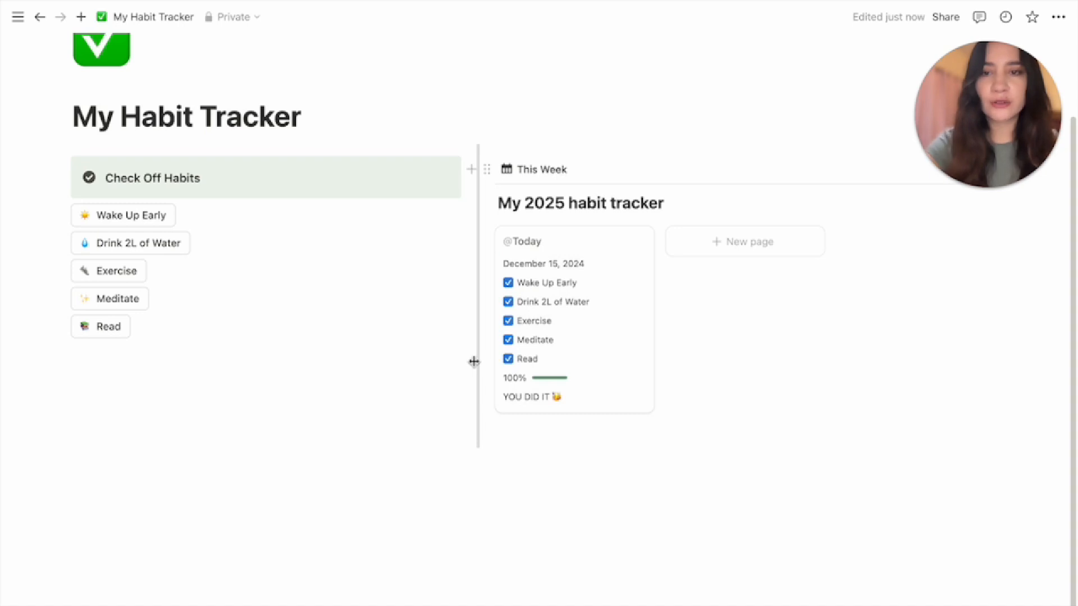
pyautogui.moveTo(474, 361); pyautogui.dragTo(313, 368)
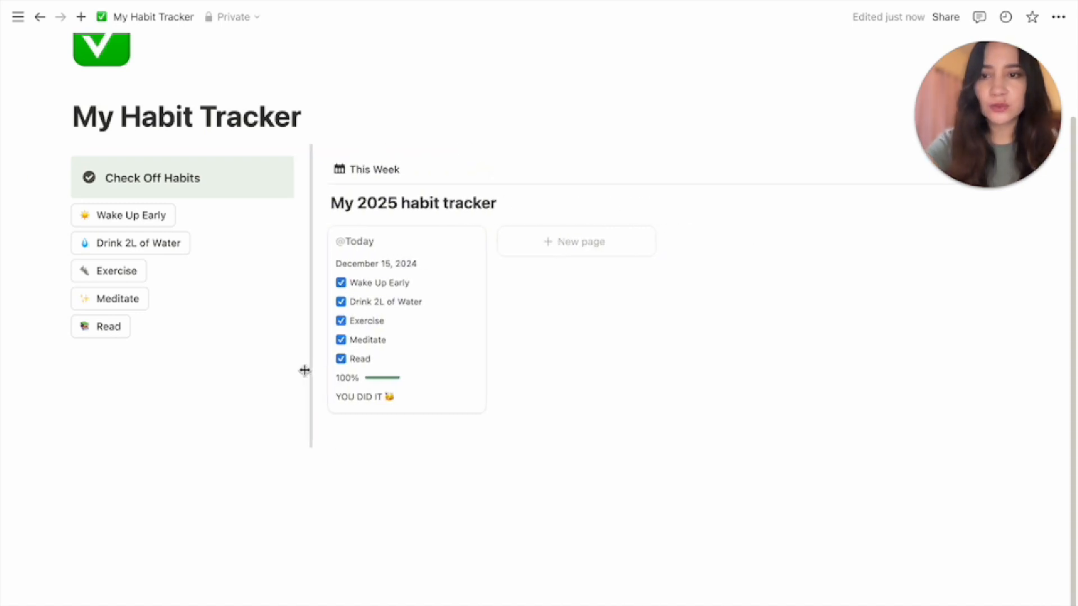
pyautogui.click(210, 447)
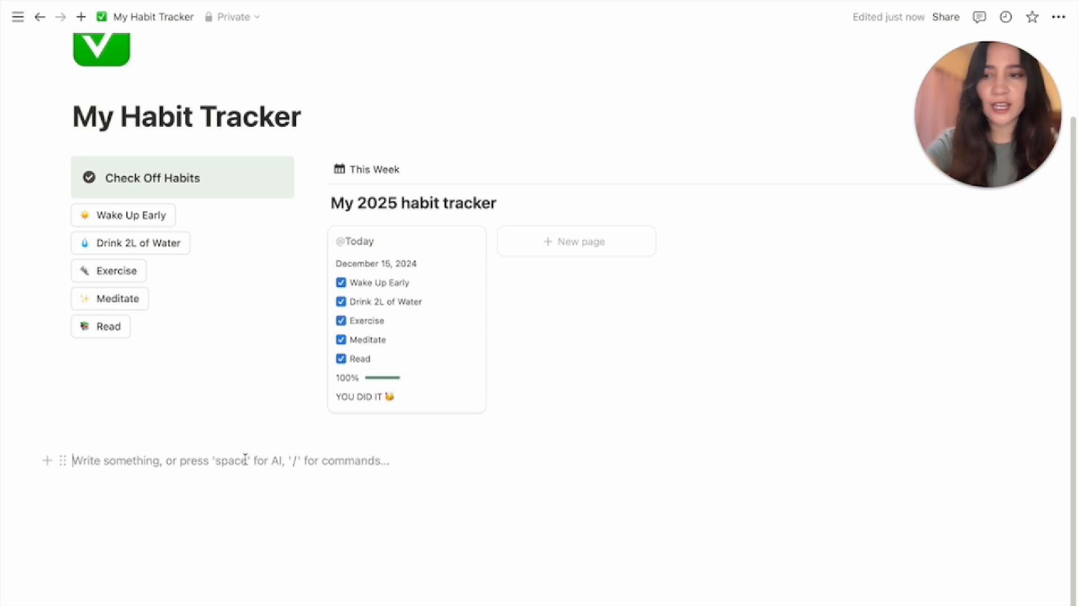
# Add a divider with --- and delete the leftover empty block
pyautogui.write('---')
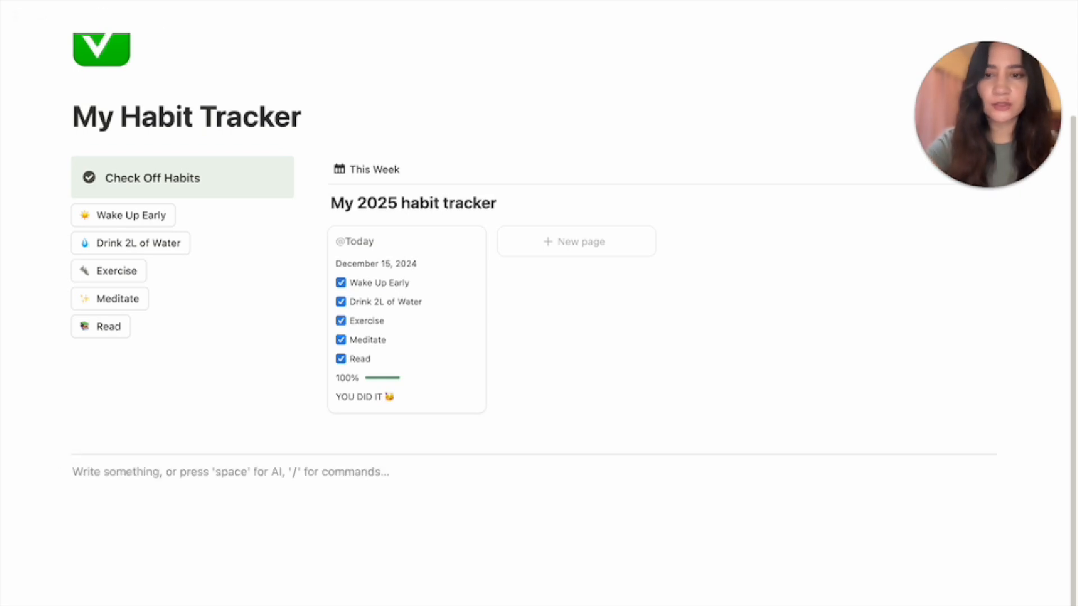
pyautogui.click(286, 428)
pyautogui.press('BackSpace')
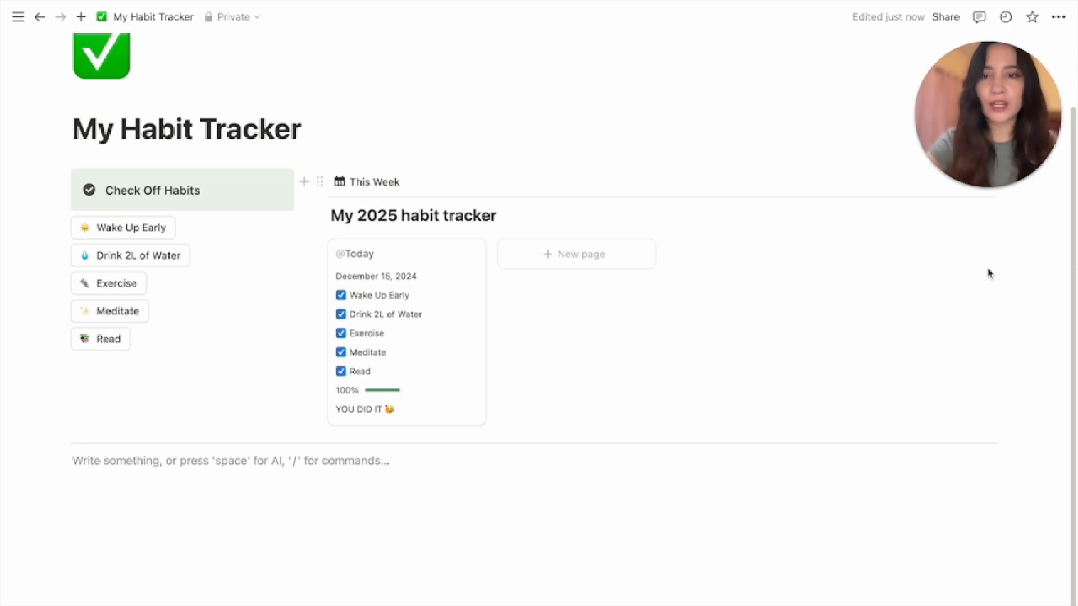
# Paste the My 2025 habit tracker link below the divider as a linked database view
pyautogui.click(320, 182)
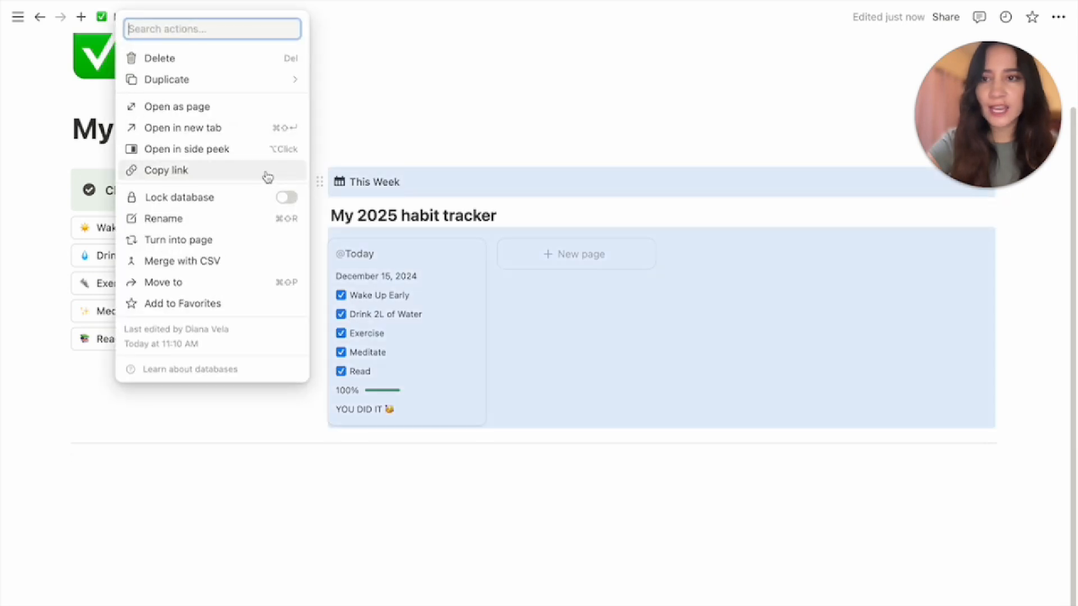
pyautogui.click(264, 171)
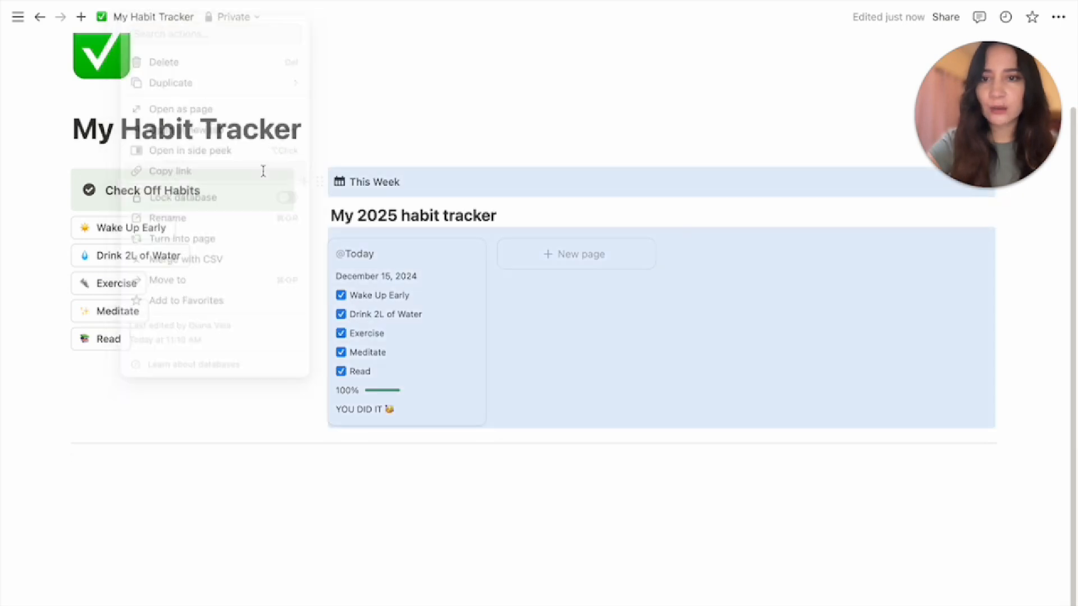
pyautogui.click(213, 464)
pyautogui.hotkey('ctrl', 'v')
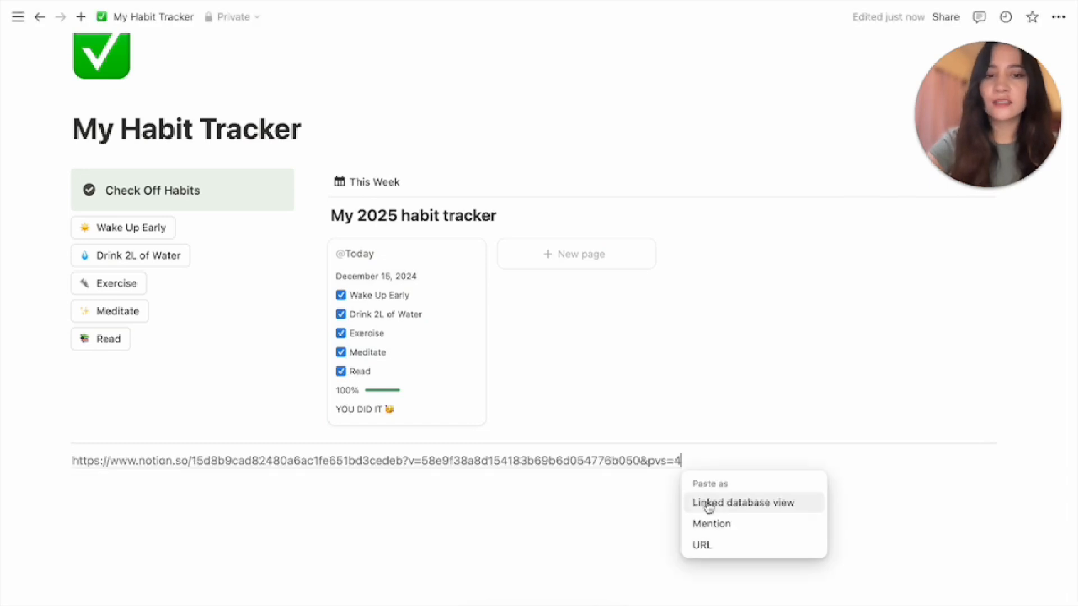
pyautogui.click(708, 503)
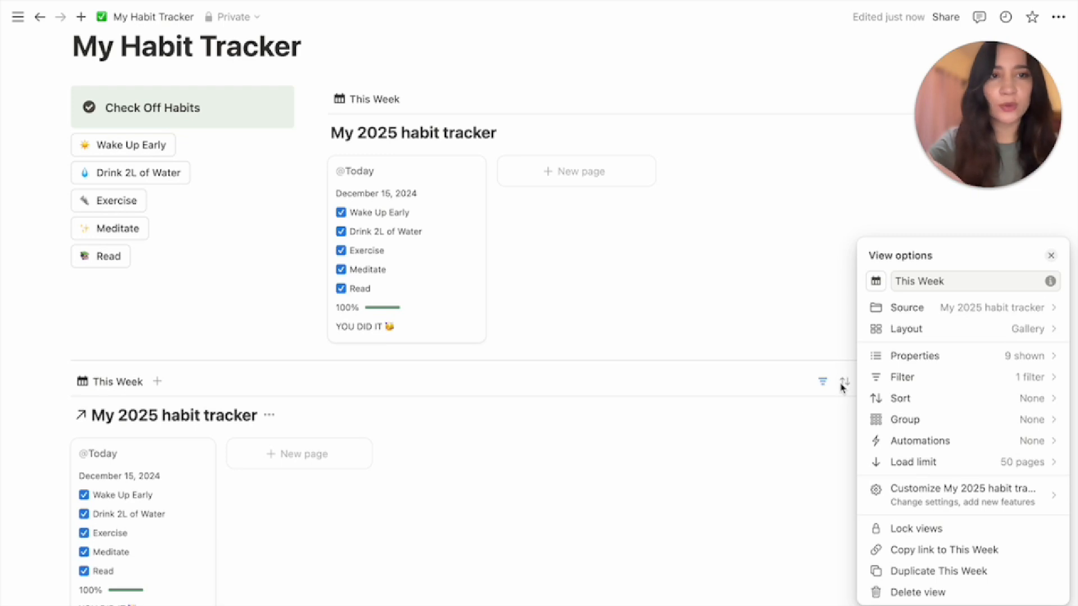
# Display the linked habit view as a line chart plotting the sum of Score
pyautogui.click(909, 335)
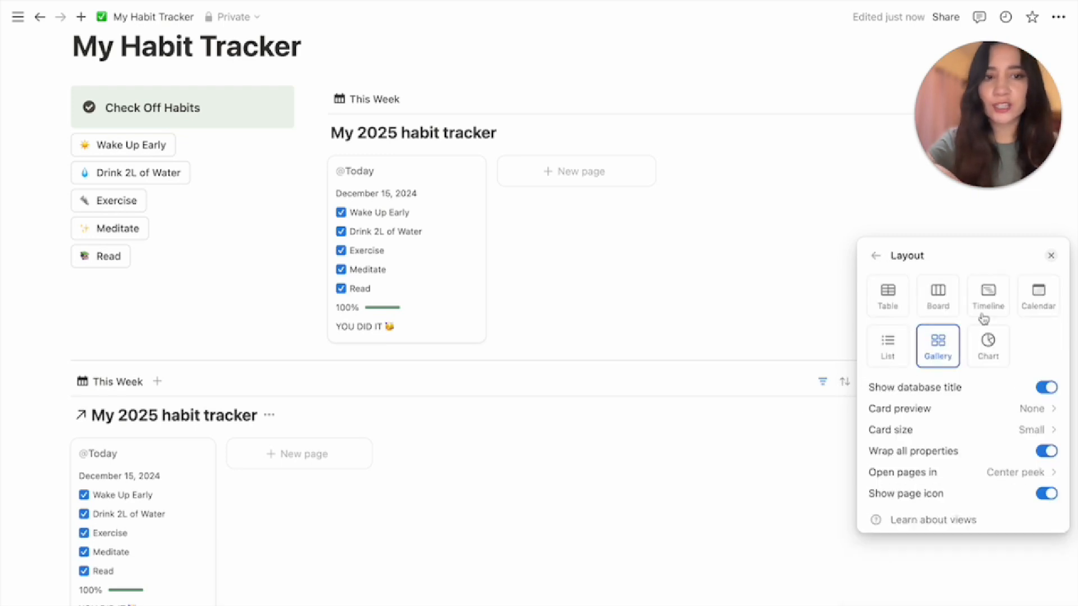
pyautogui.click(989, 350)
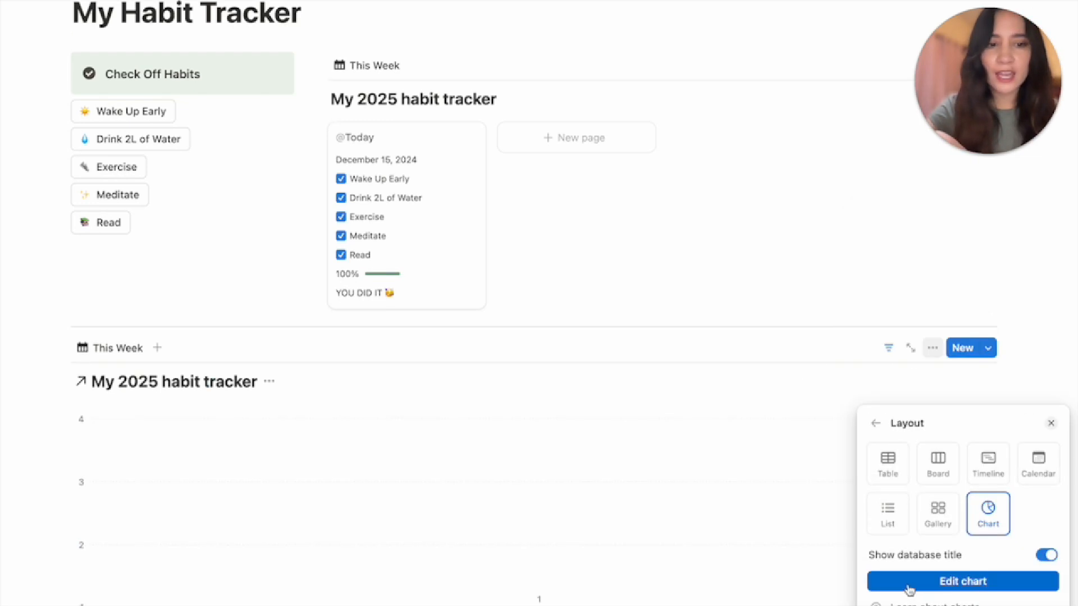
pyautogui.click(908, 587)
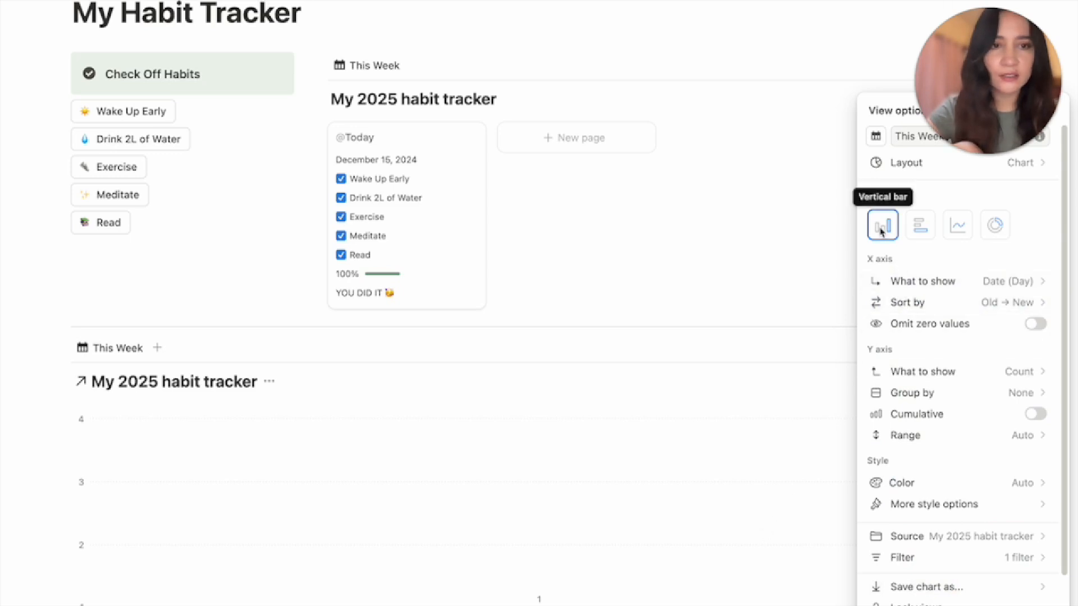
pyautogui.click(963, 231)
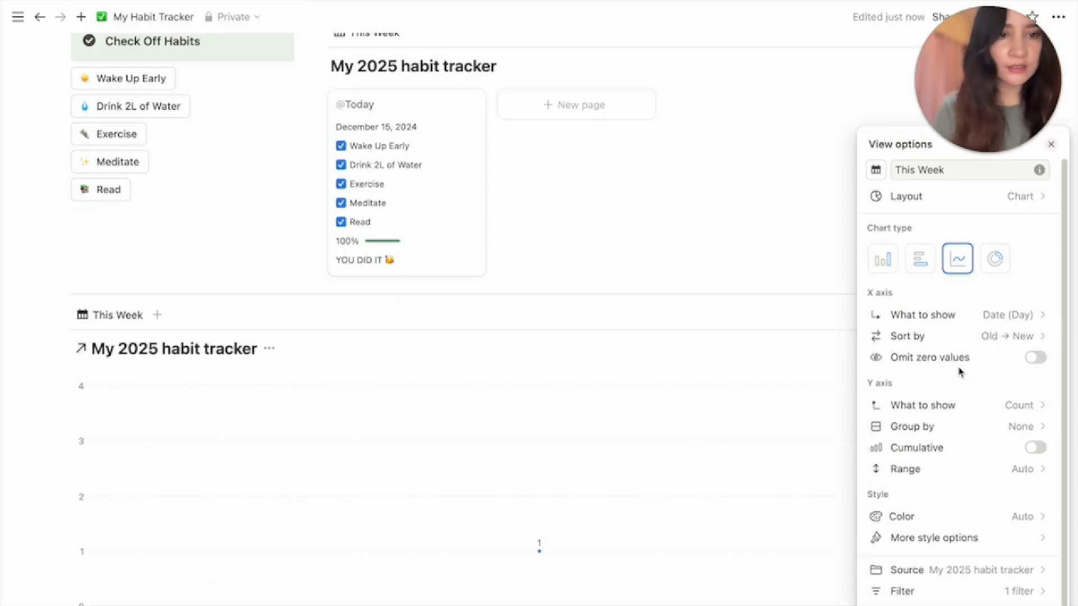
pyautogui.scroll(-1, 963, 422)
pyautogui.scroll(-2, 963, 422)
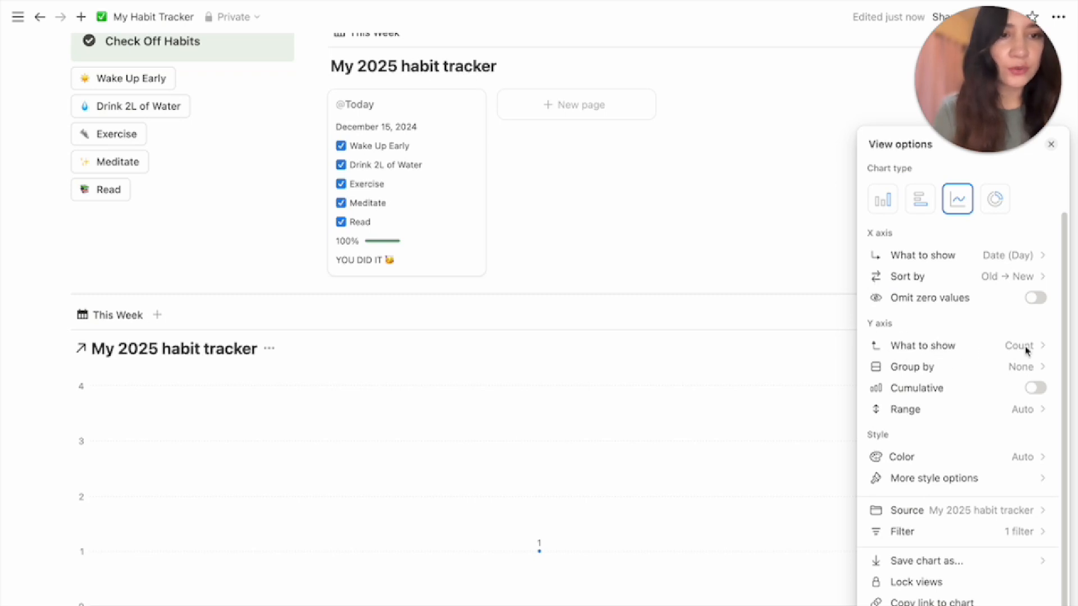
pyautogui.click(1026, 352)
pyautogui.moveTo(975, 435)
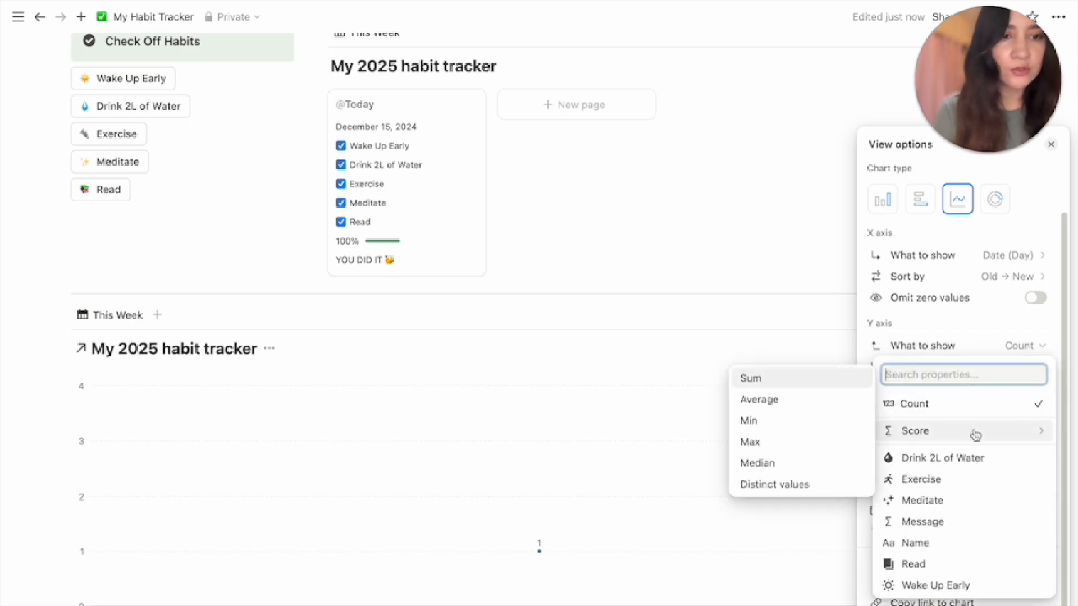
pyautogui.click(815, 386)
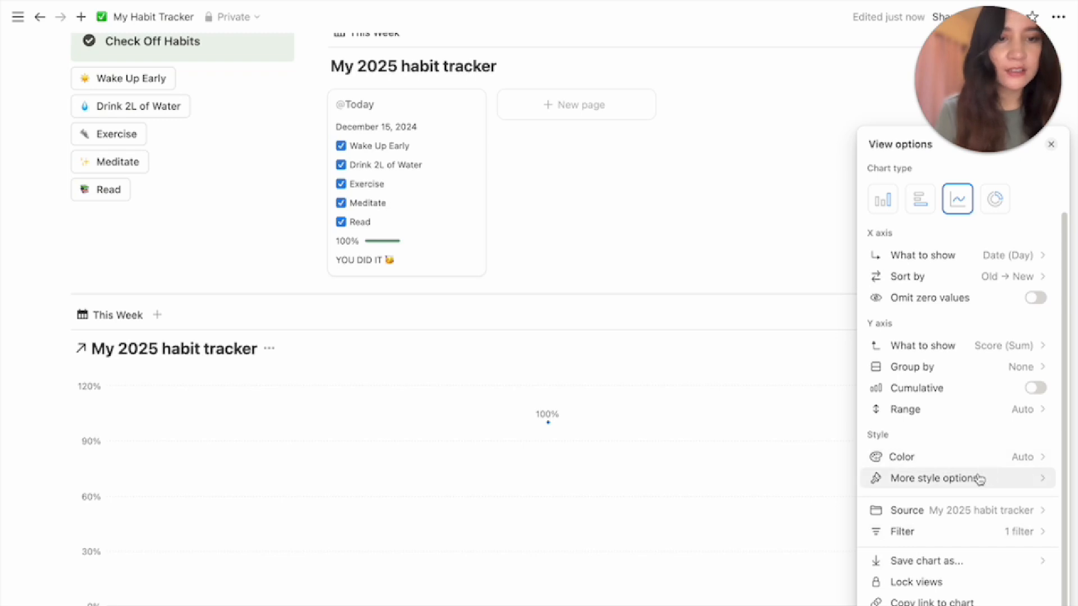
# Turn on smooth lines and color the chart green
pyautogui.click(954, 479)
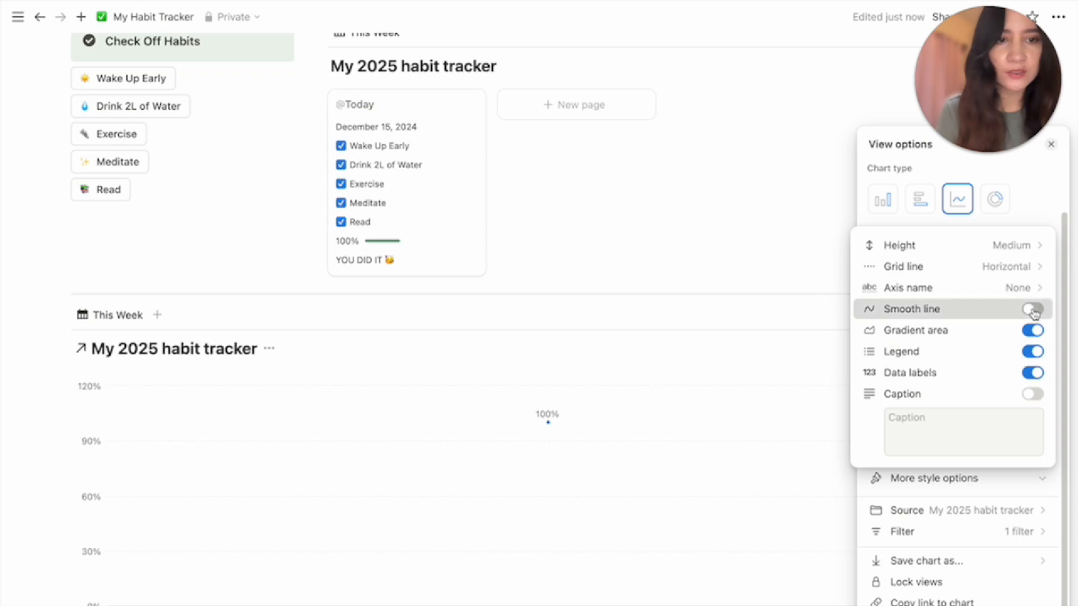
pyautogui.click(1033, 310)
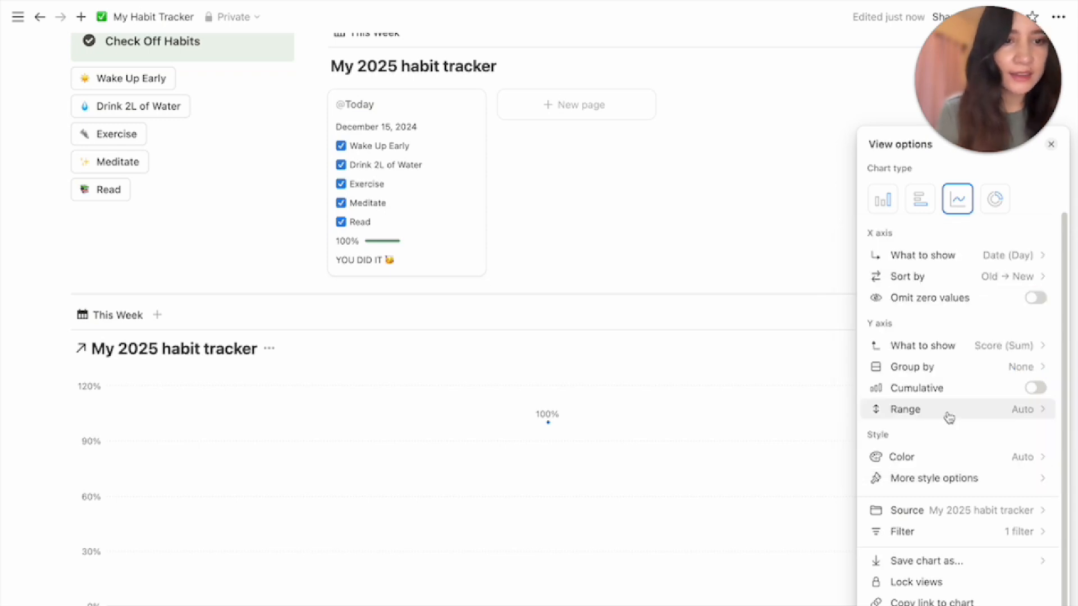
pyautogui.click(1014, 459)
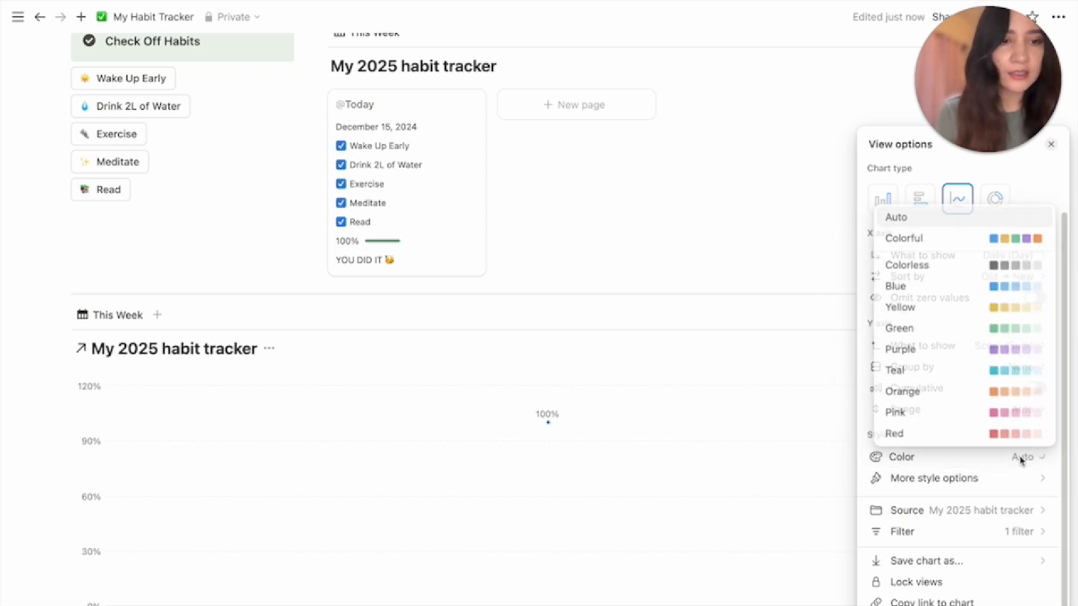
pyautogui.click(1004, 332)
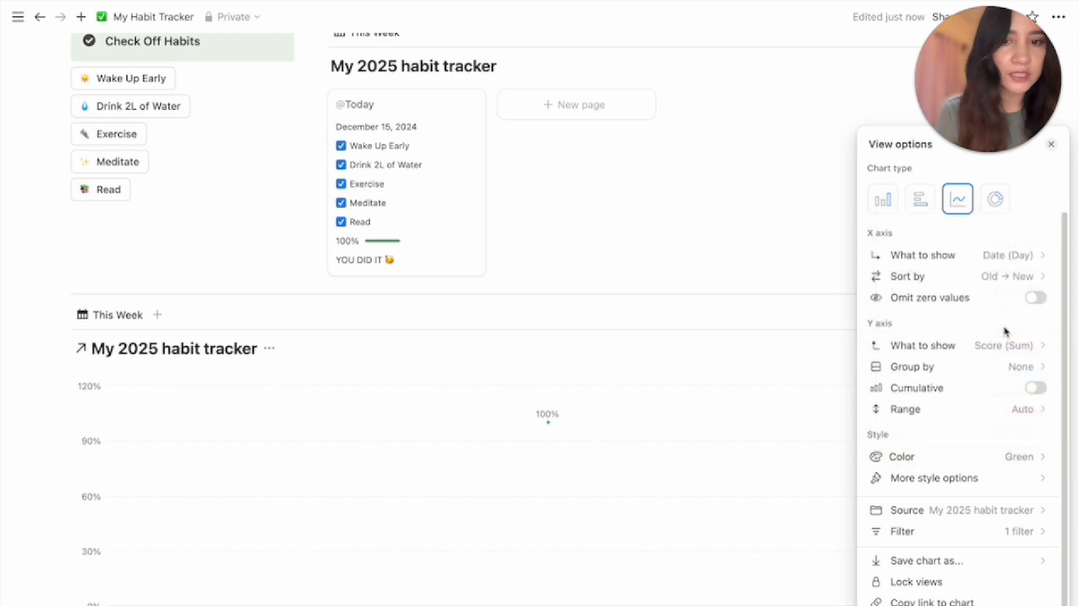
pyautogui.click(793, 318)
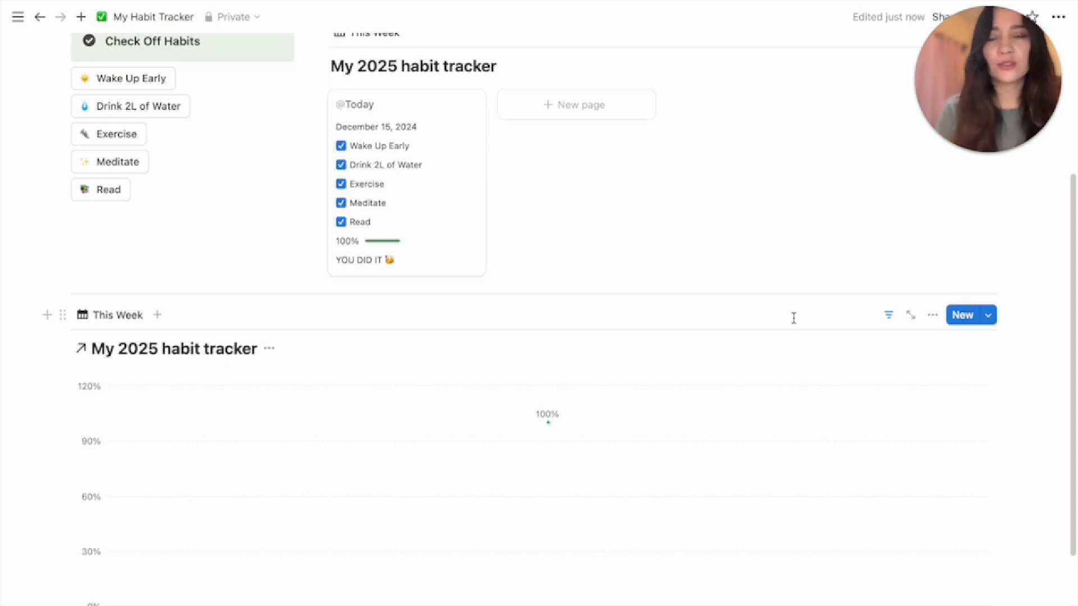
pyautogui.scroll(-1, 505, 320)
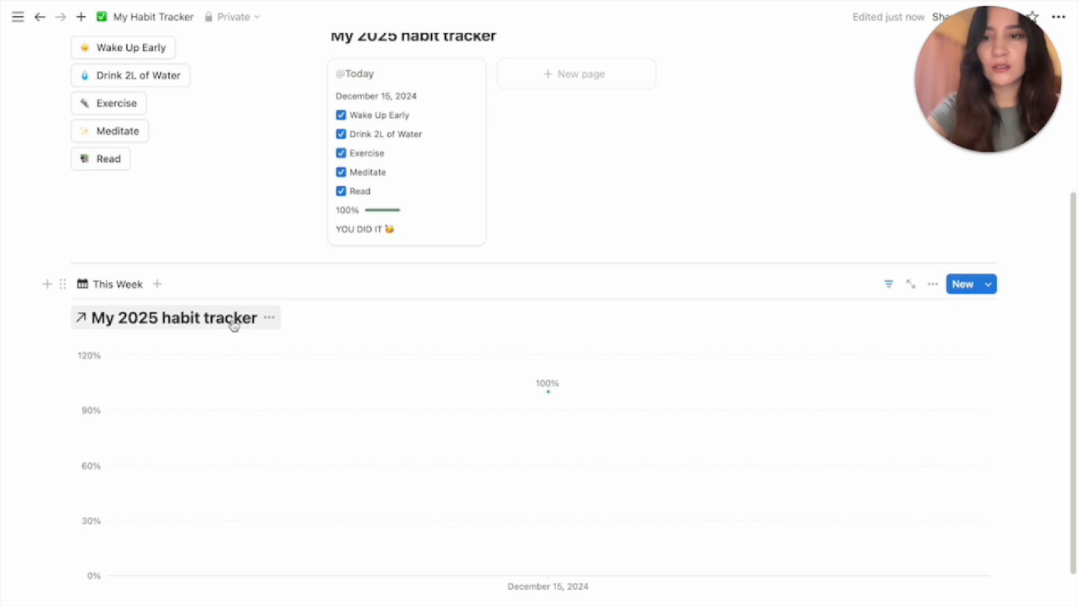
# Hide the chart database's title and clear the This Week view name
pyautogui.click(270, 323)
pyautogui.click(278, 390)
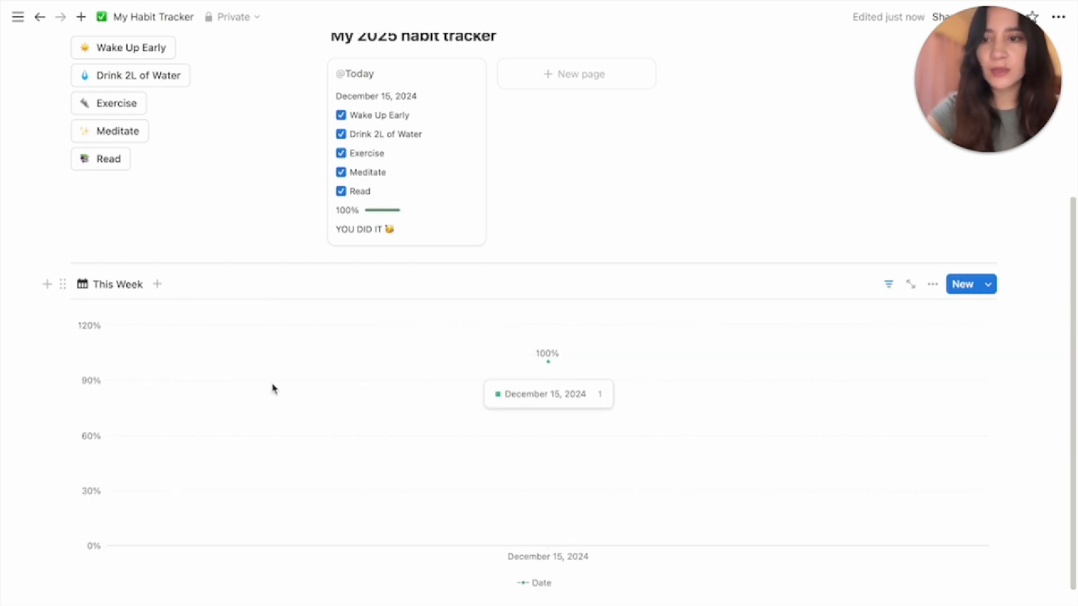
pyautogui.click(117, 285)
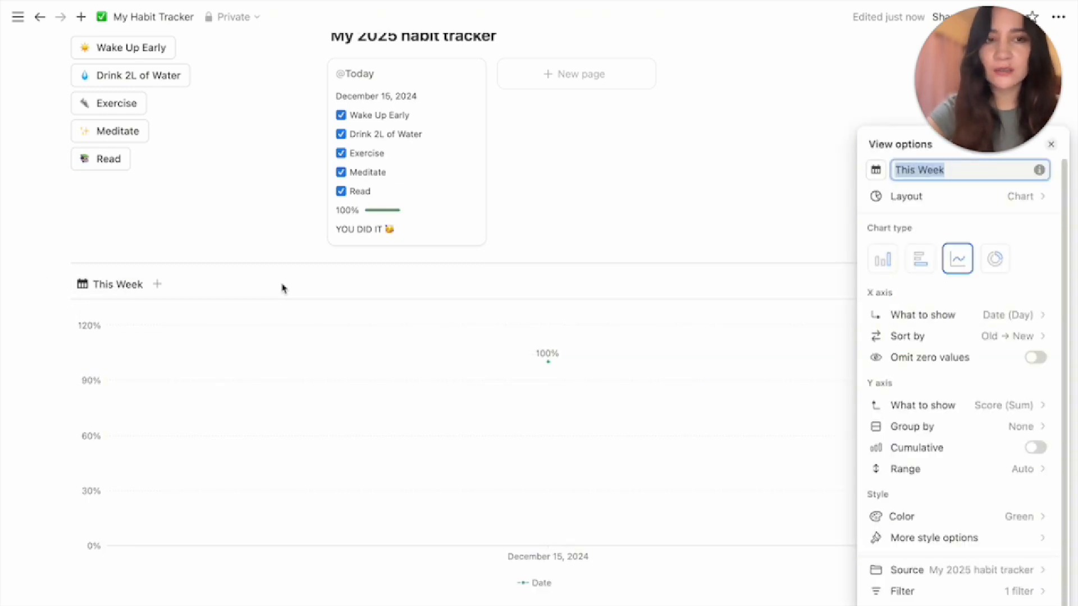
pyautogui.press('BackSpace')
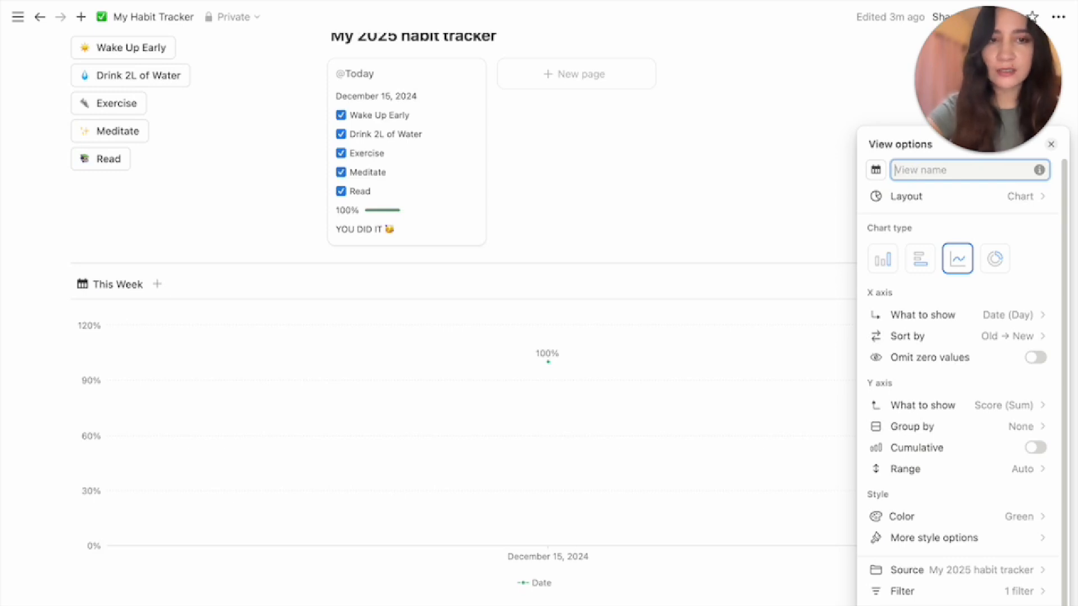
# Give the now-unnamed view a chart icon
pyautogui.click(876, 170)
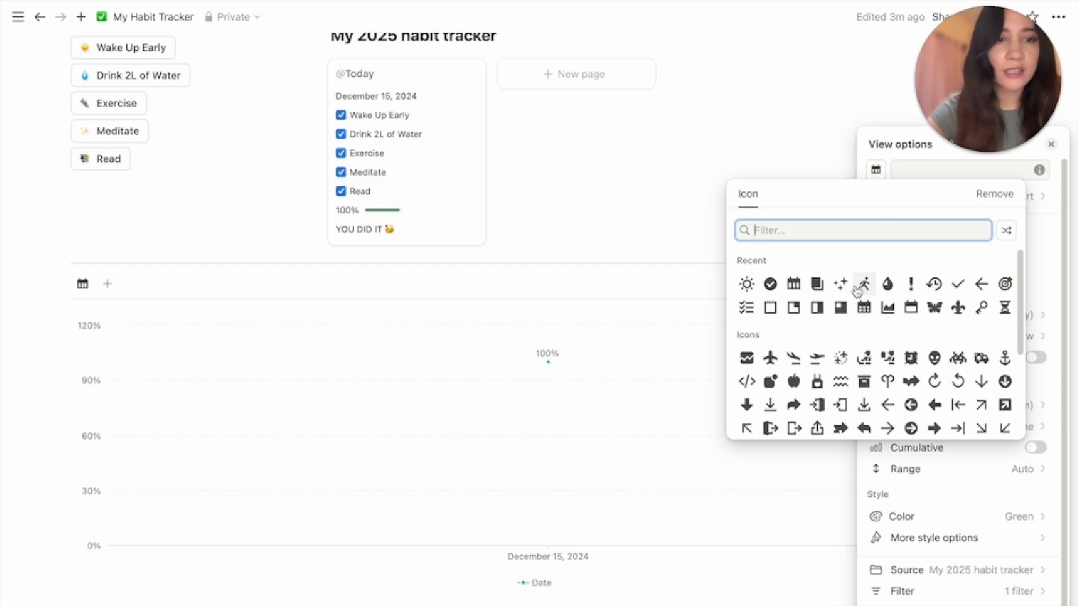
pyautogui.click(884, 312)
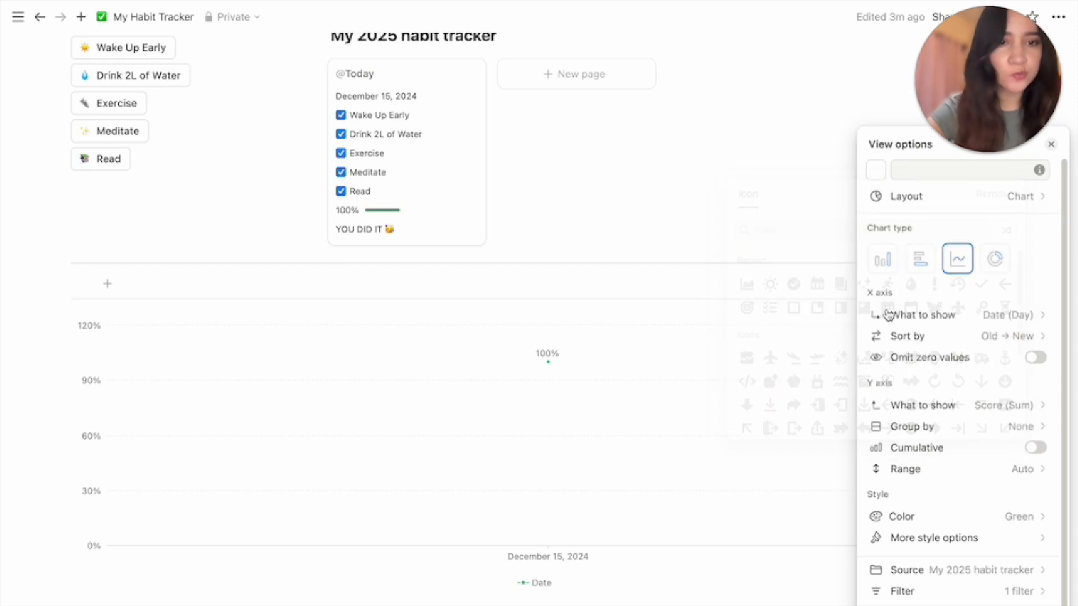
pyautogui.click(710, 284)
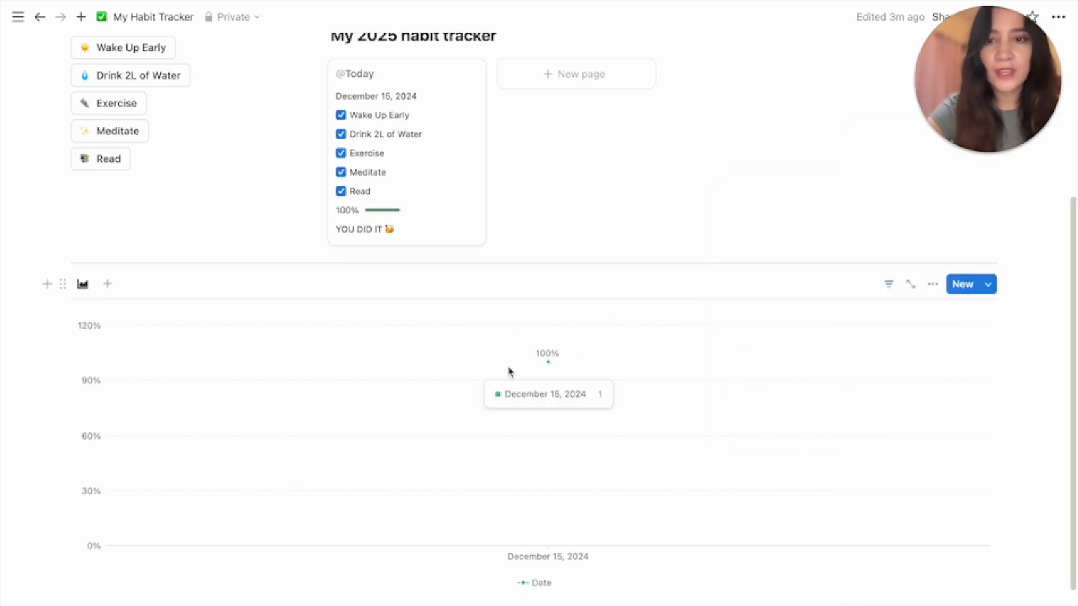
pyautogui.scroll(-2, 395, 542)
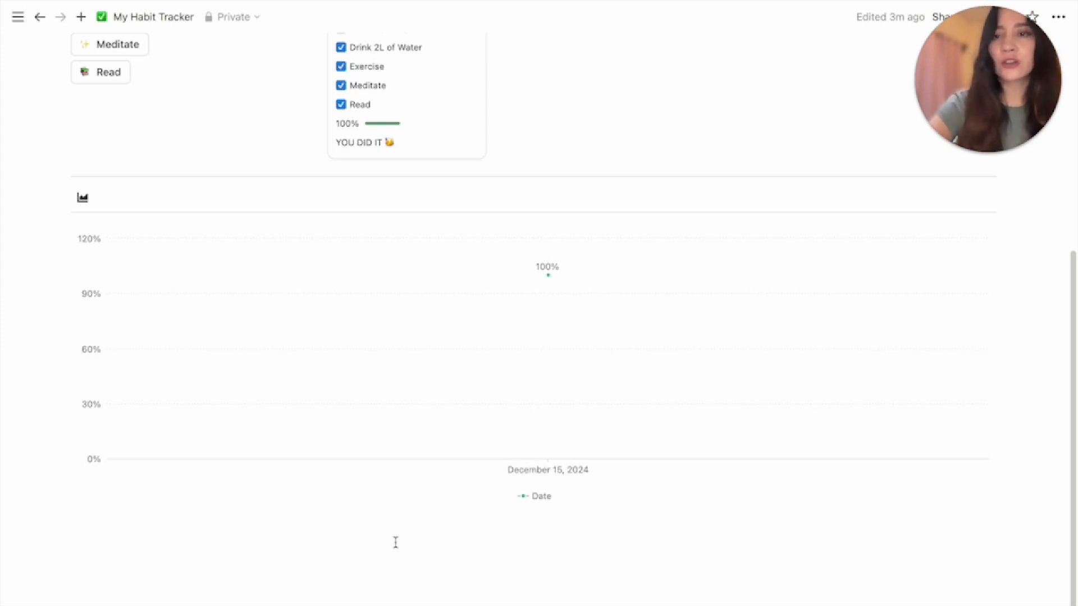
# Insert a callout below the chart reading 'Monthly Progress'
pyautogui.click(397, 535)
pyautogui.write('/call')
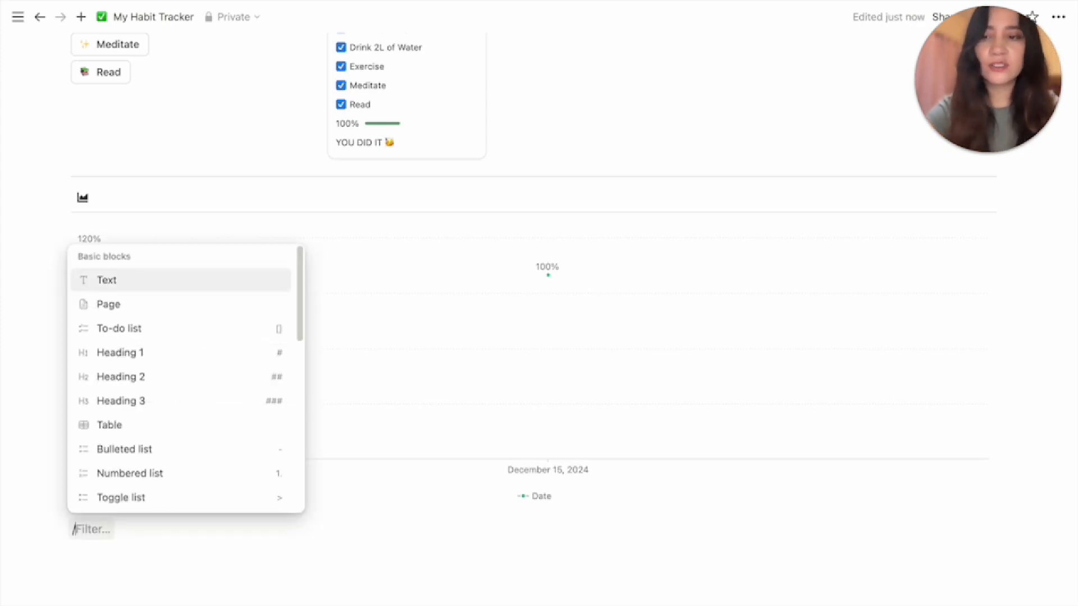
pyautogui.press('Return')
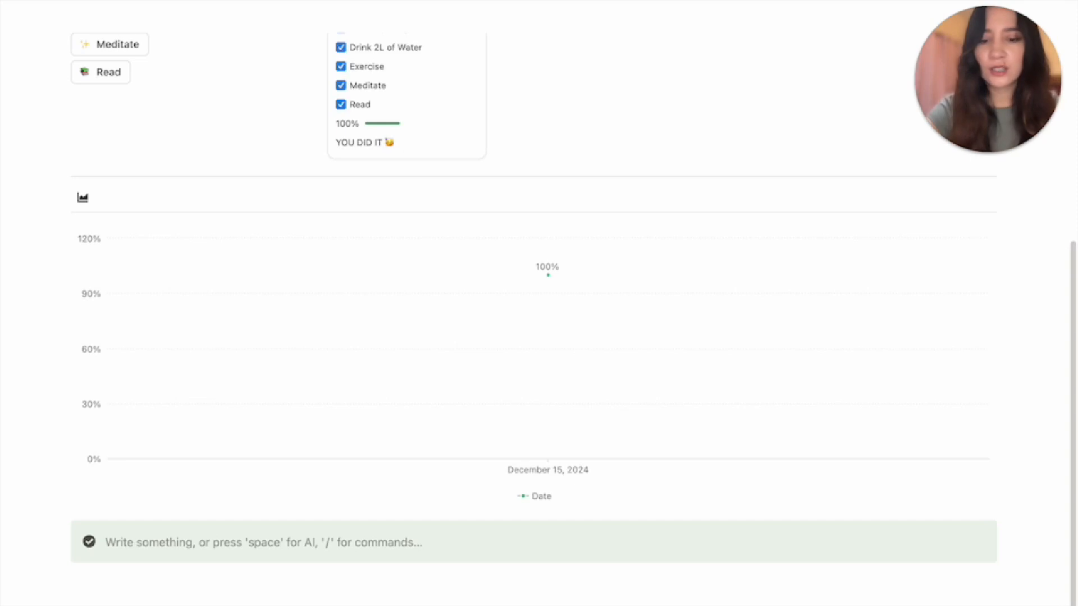
pyautogui.write('M')
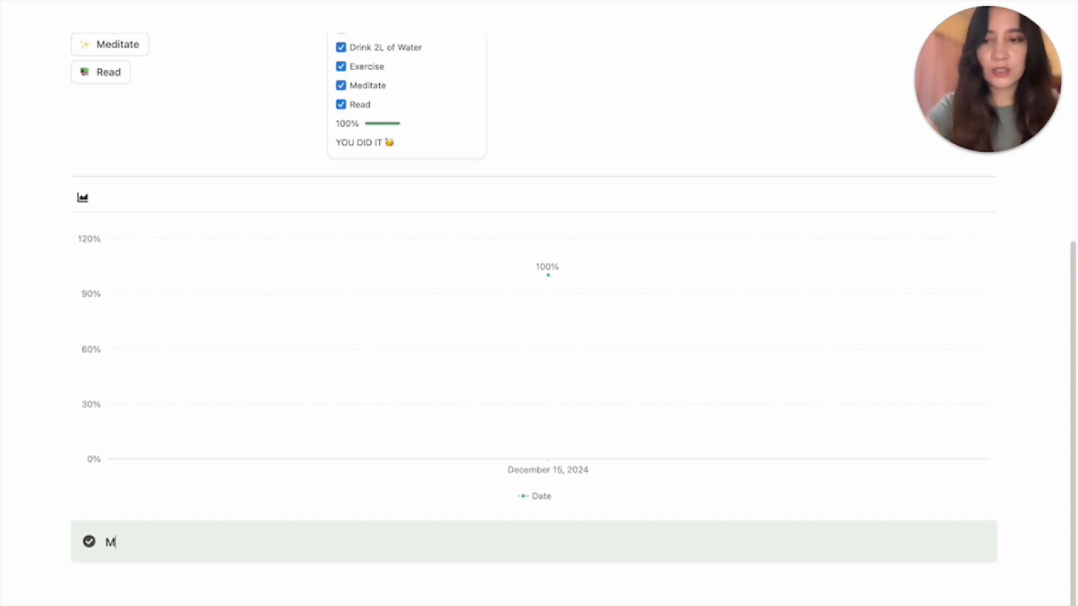
pyautogui.write('onthly ')
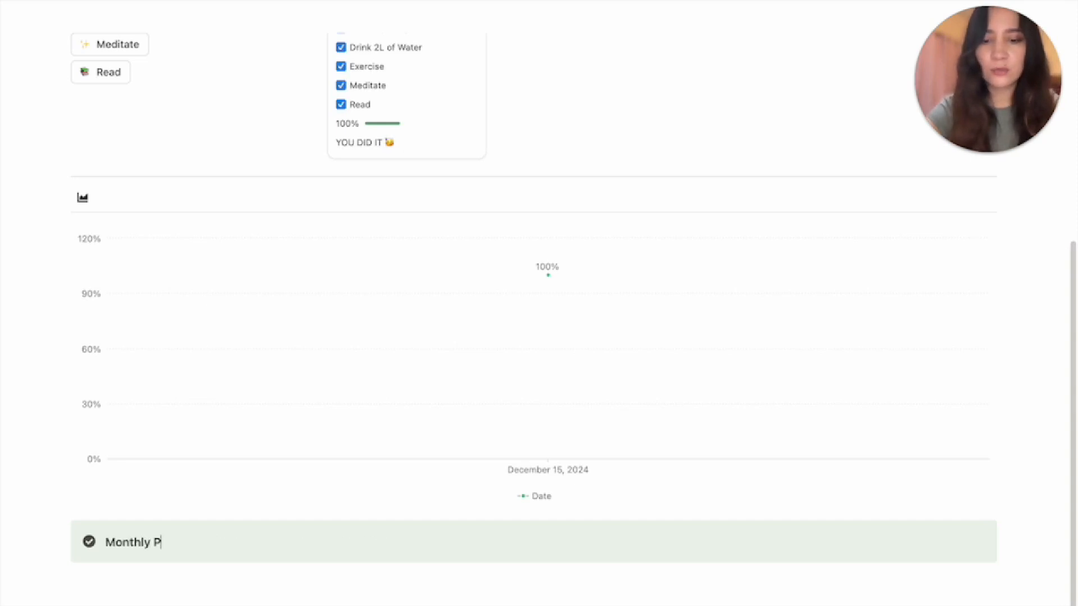
pyautogui.write('Progre')
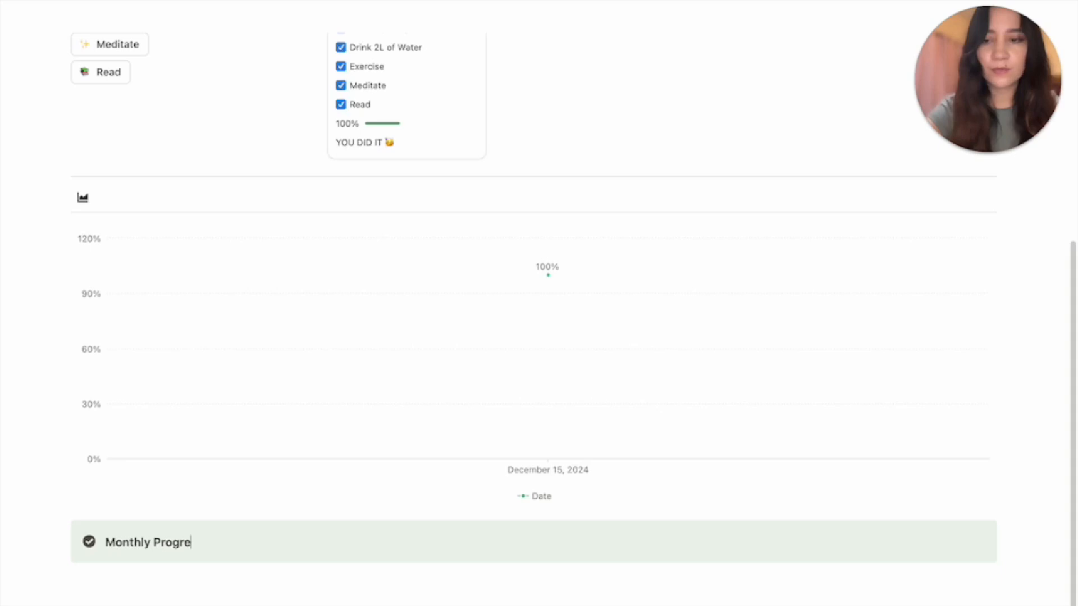
pyautogui.write('ss')
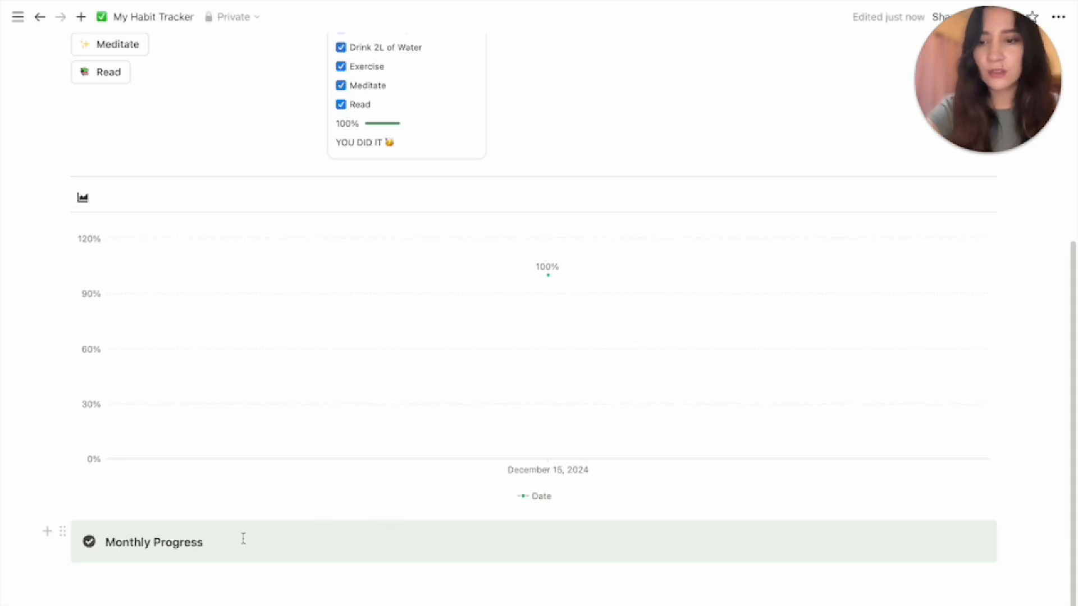
# Search 'char' and give the callout a vertical bar chart icon
pyautogui.click(90, 542)
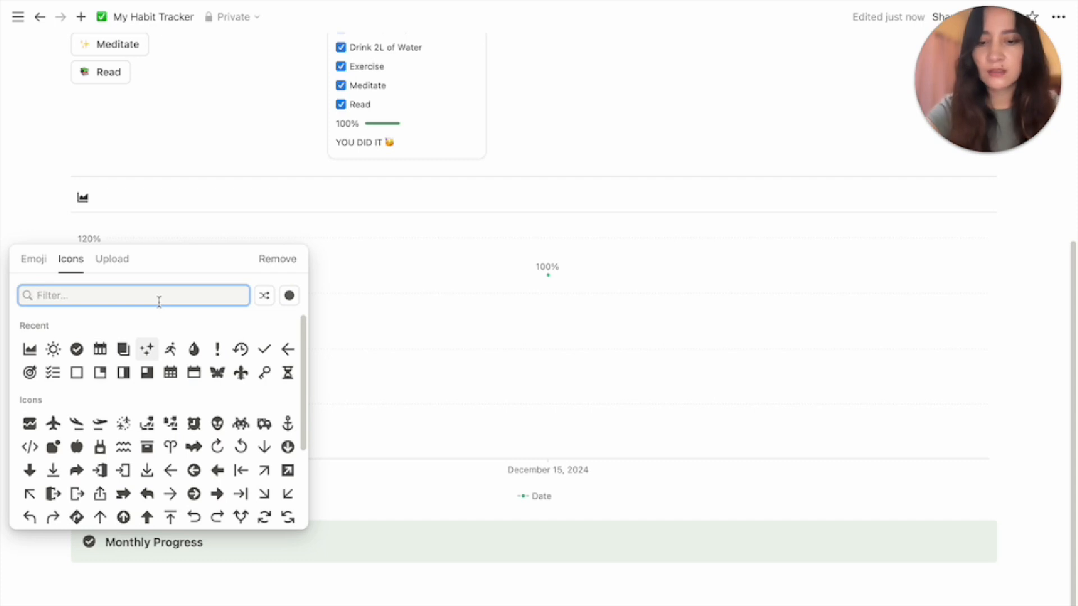
pyautogui.write('char')
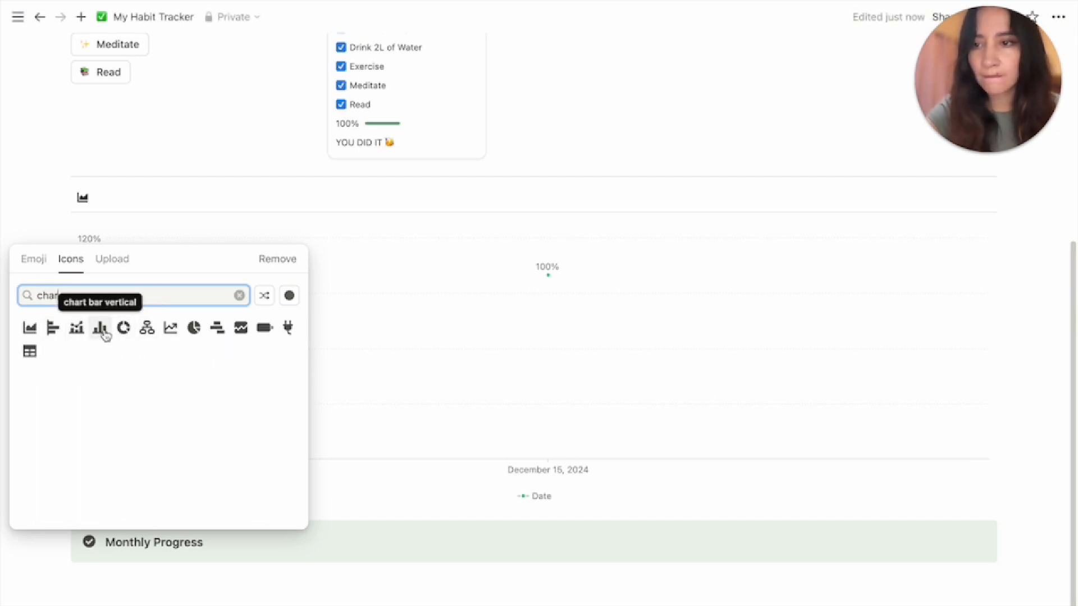
pyautogui.click(101, 329)
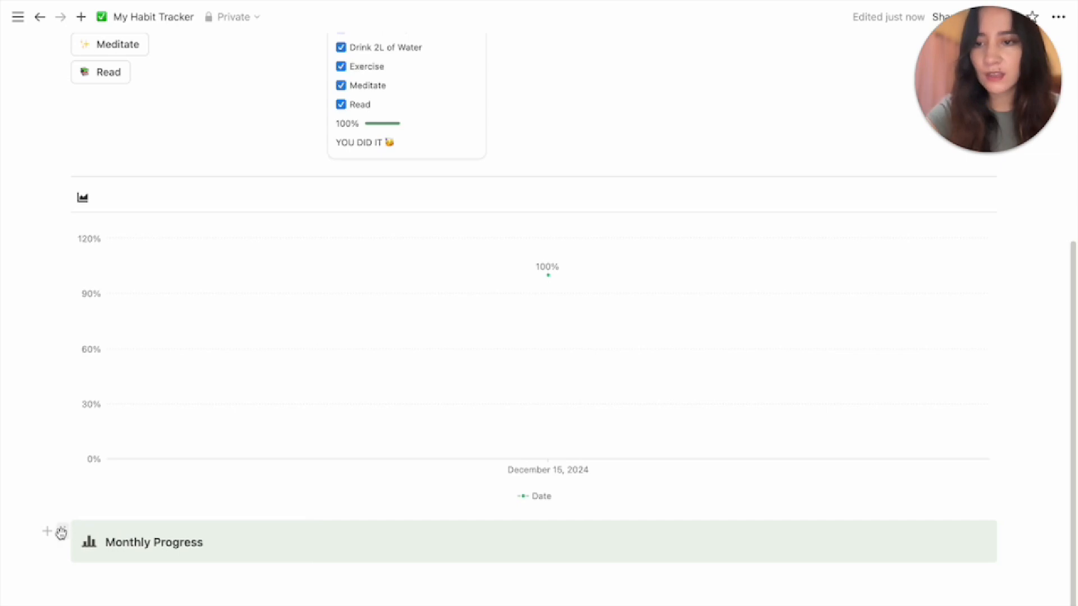
# Move the callout above the chart and switch the Date filter from this week to this month
pyautogui.moveTo(60, 532); pyautogui.dragTo(98, 178)
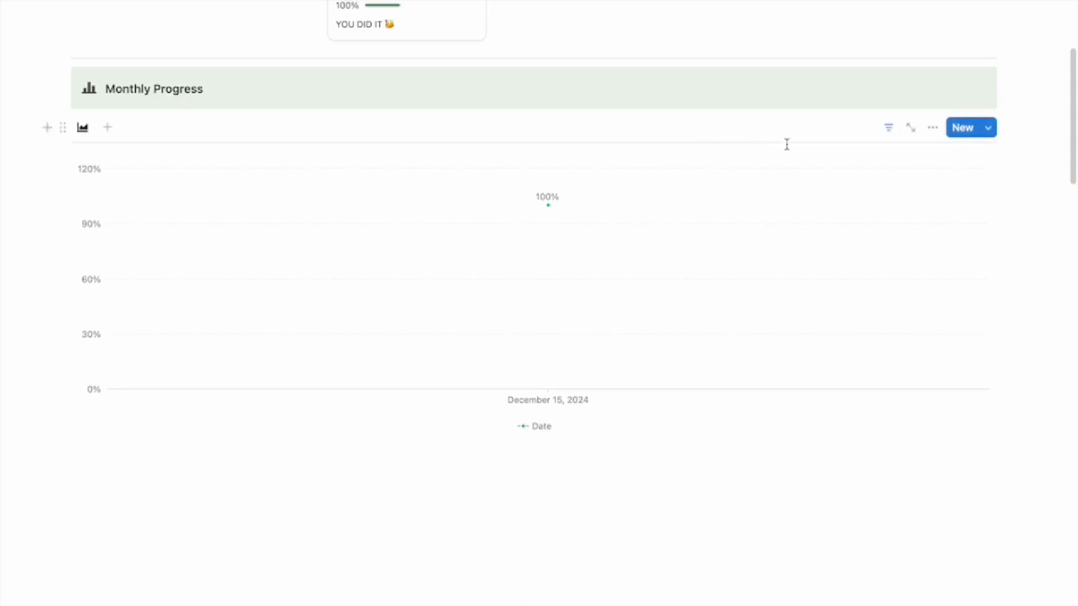
pyautogui.scroll(3, 544, 159)
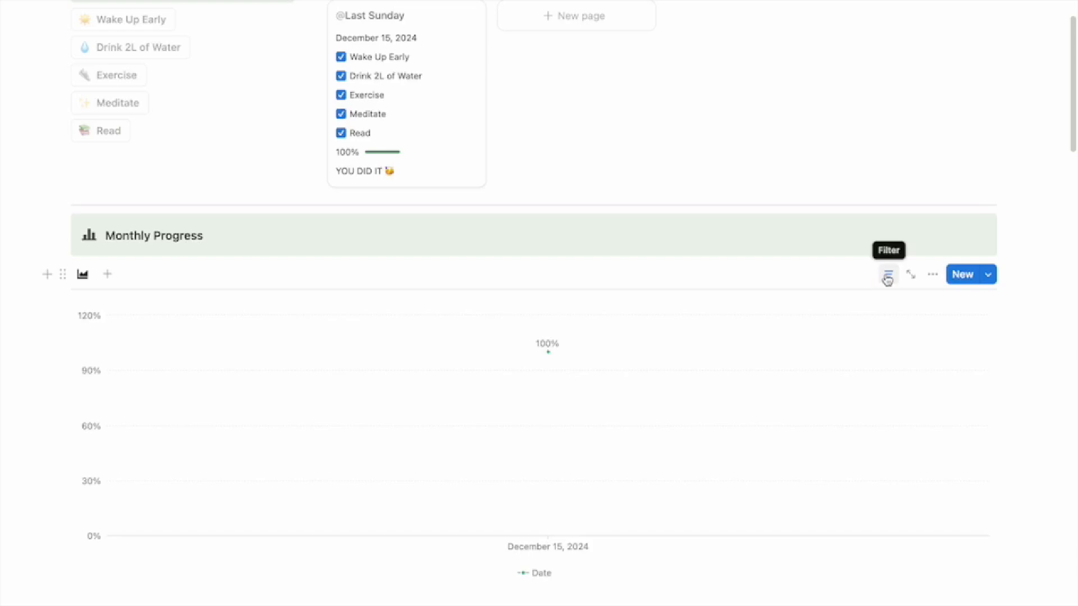
pyautogui.click(889, 274)
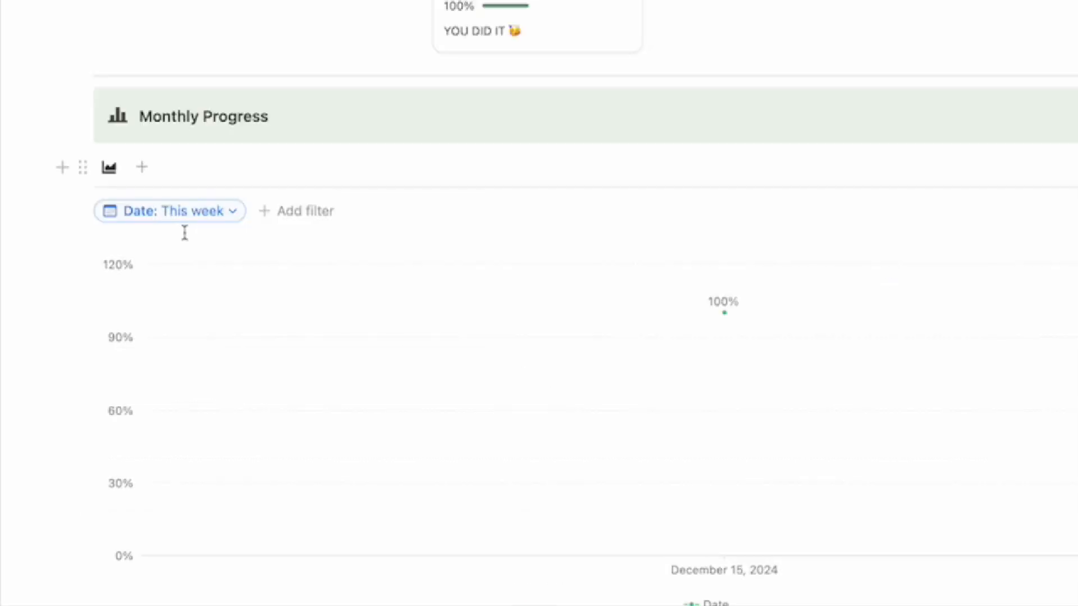
pyautogui.click(222, 222)
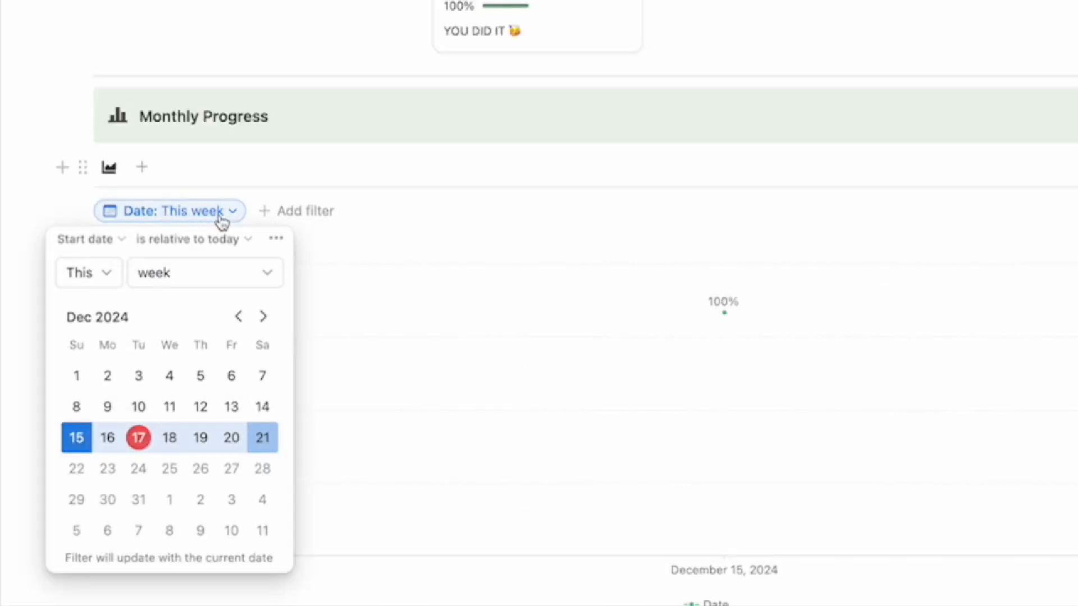
pyautogui.click(263, 278)
pyautogui.click(233, 362)
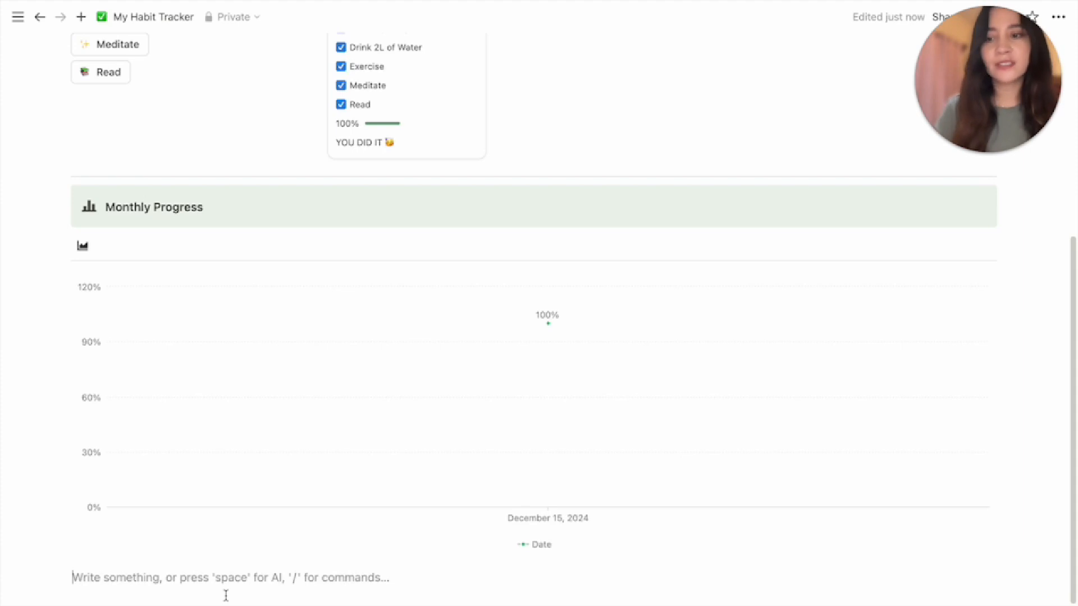
# Insert a blank inline table titled 'My Analytics Tracker'
pyautogui.write('/')
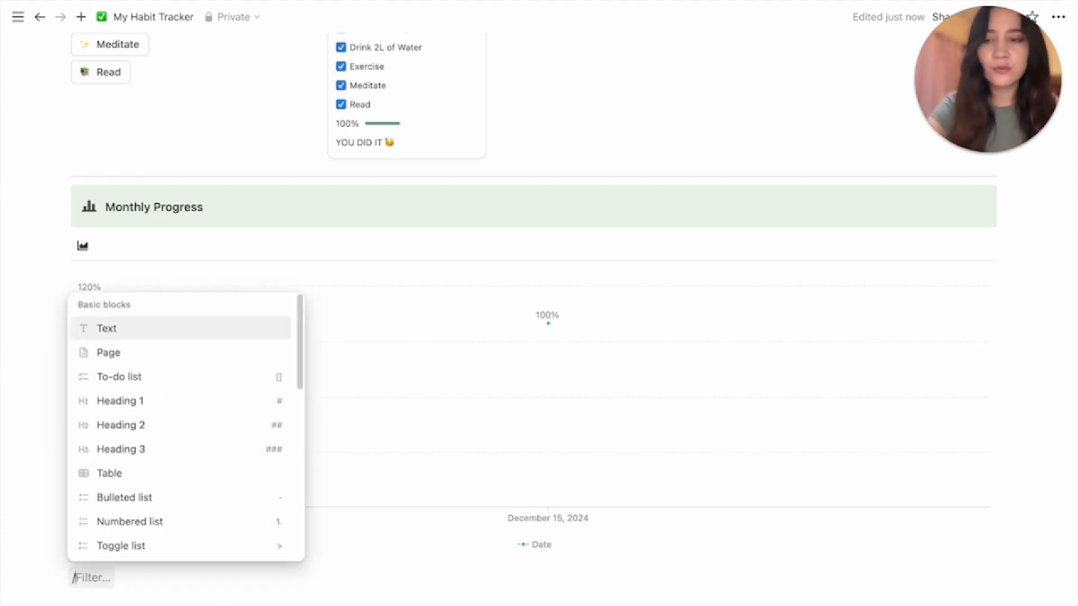
pyautogui.write('data')
pyautogui.press('Return')
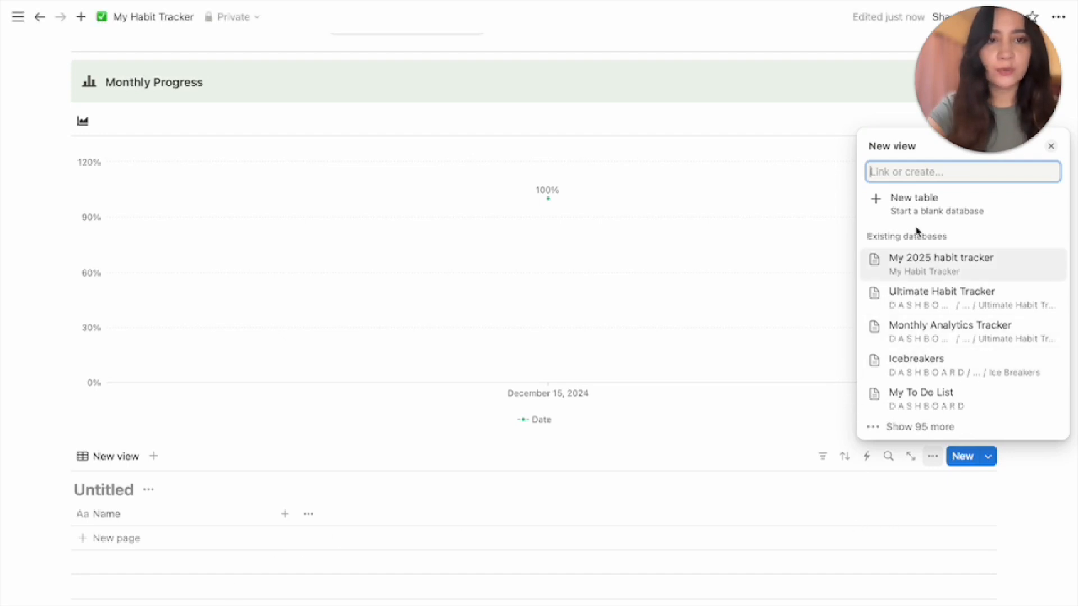
pyautogui.click(917, 207)
pyautogui.write('M')
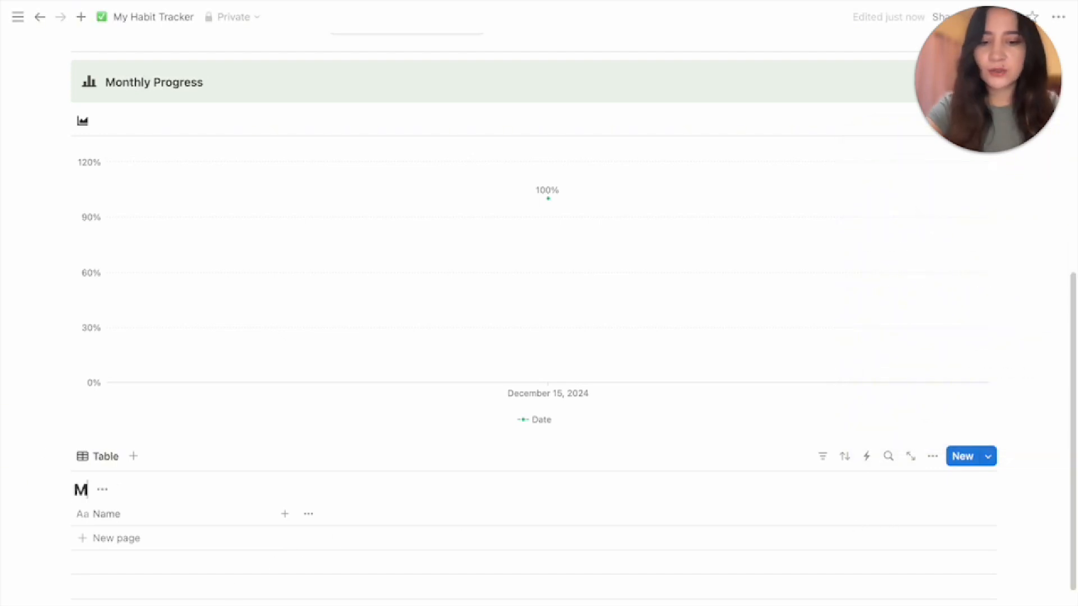
pyautogui.write('y Anal')
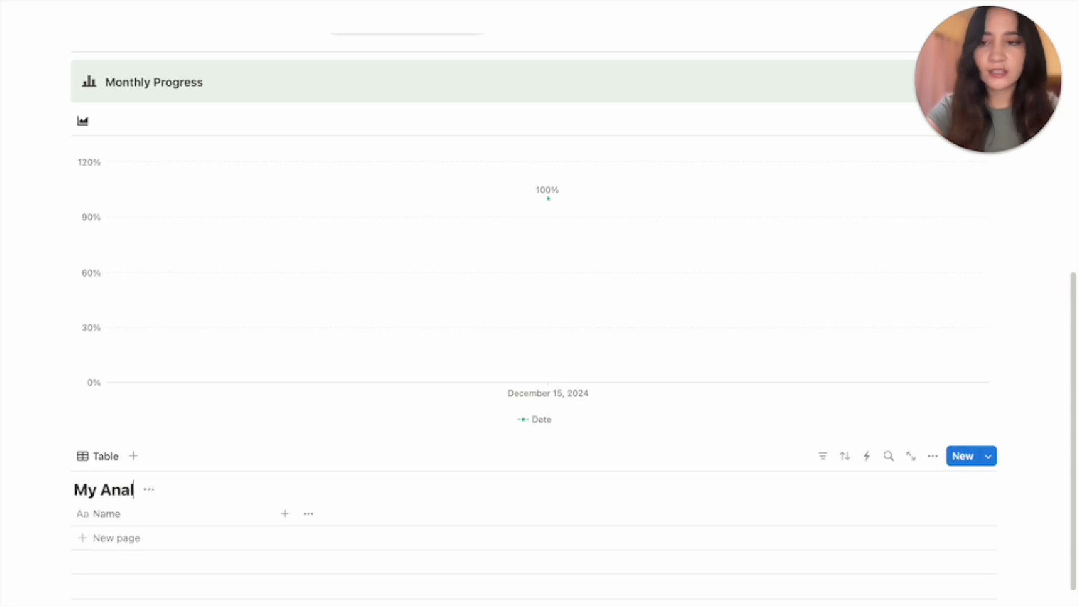
pyautogui.write('ytics')
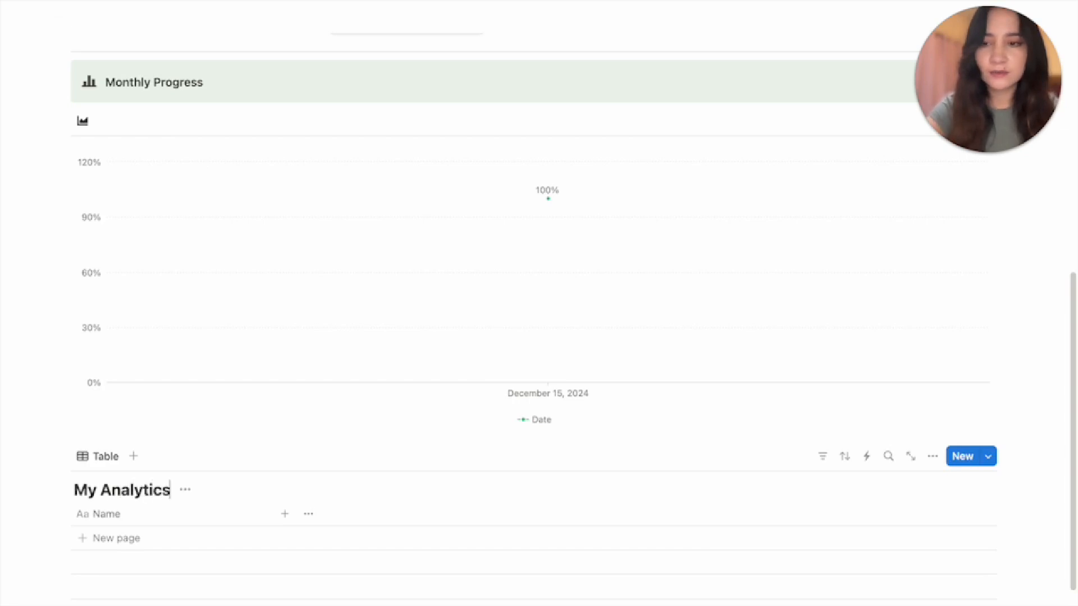
pyautogui.write(' Tracke')
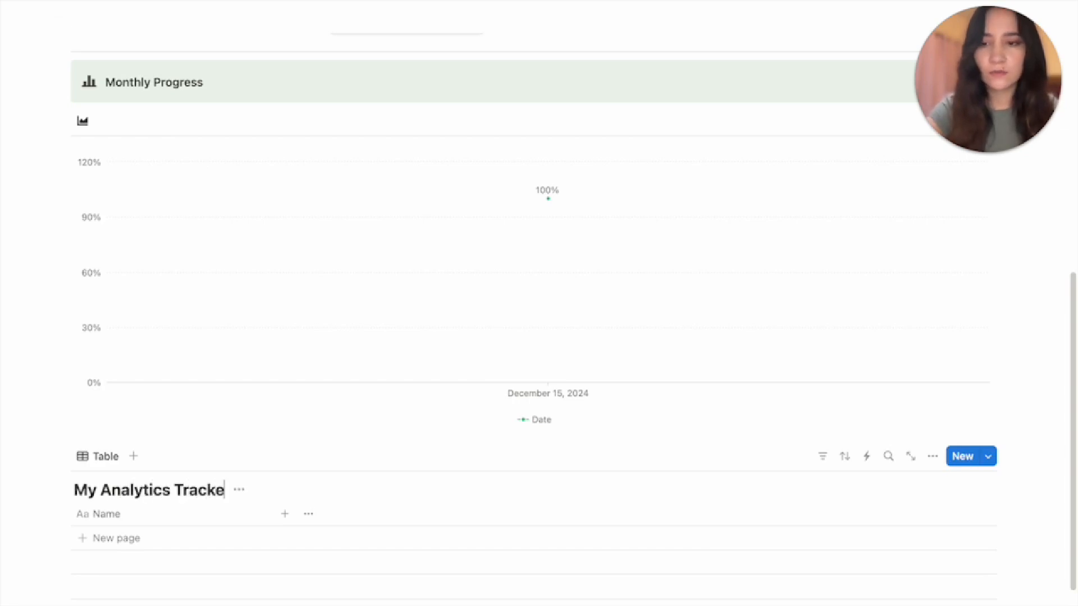
pyautogui.write('r')
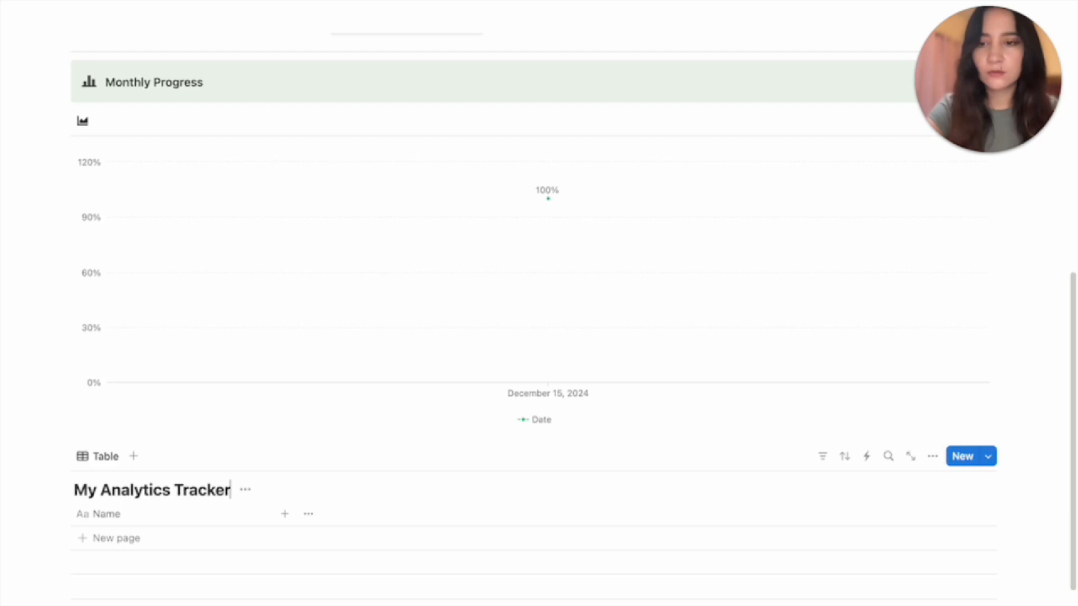
# Add a first row named Analytics to the table
pyautogui.click(174, 539)
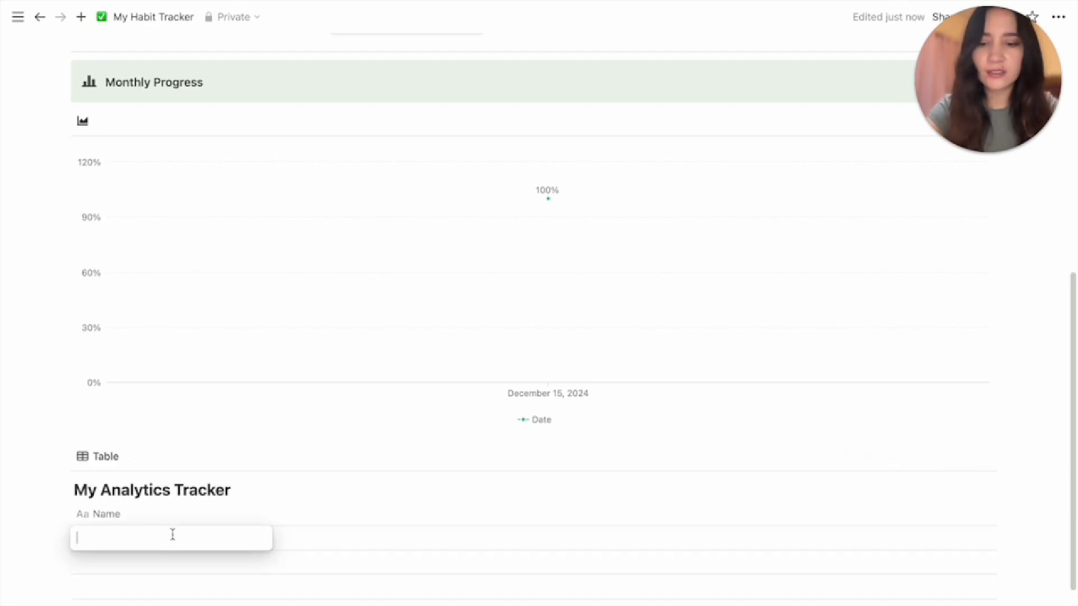
pyautogui.write('Analytics')
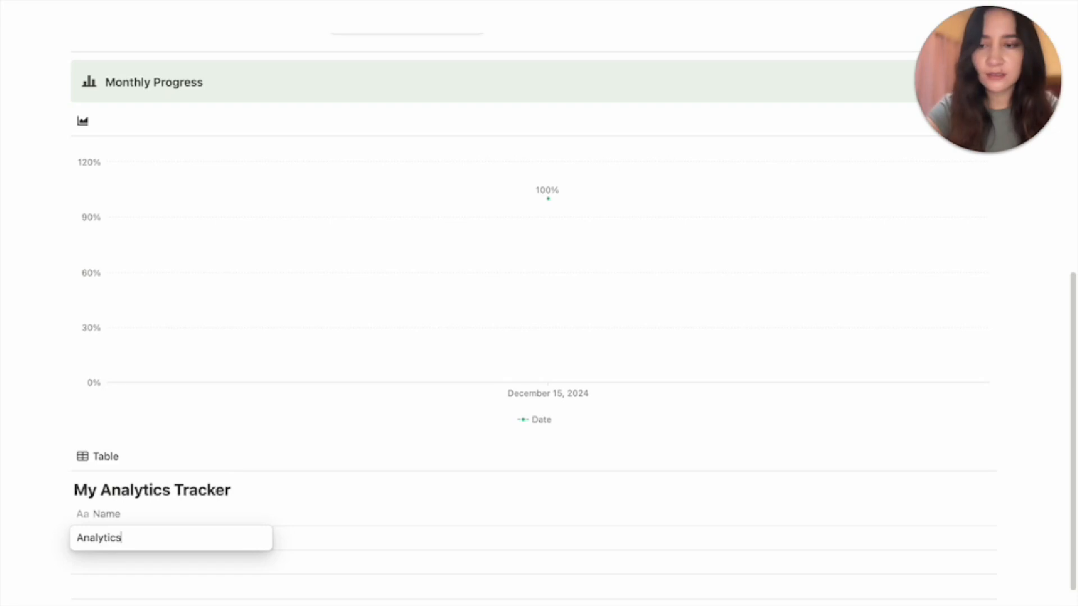
pyautogui.press('Return')
pyautogui.scroll(7, 281, 522)
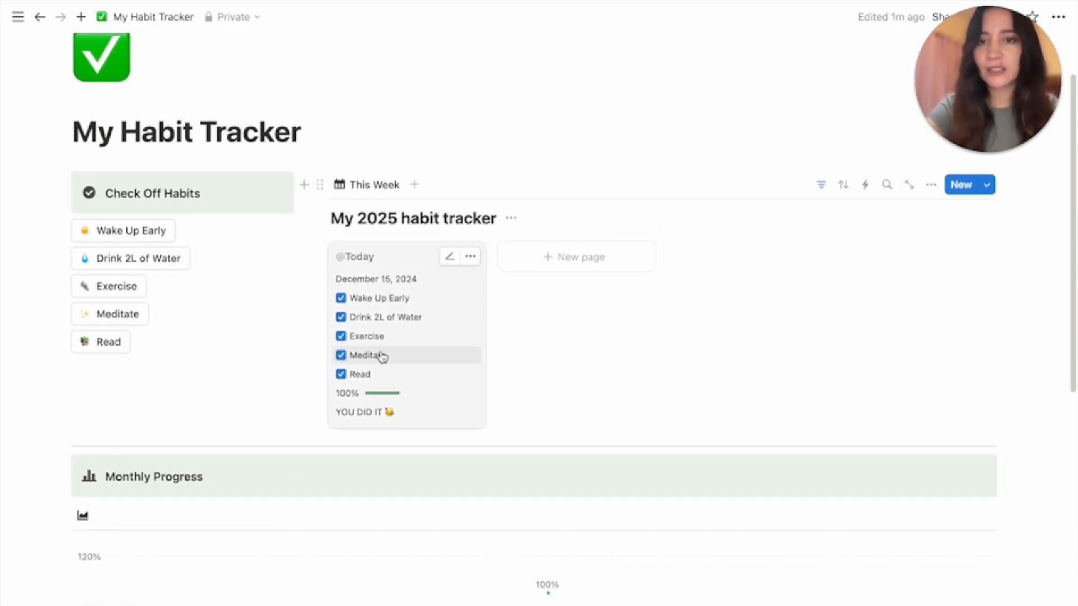
# Add a two-way relation column to My 2025 habit tracker
pyautogui.scroll(-9, 382, 356)
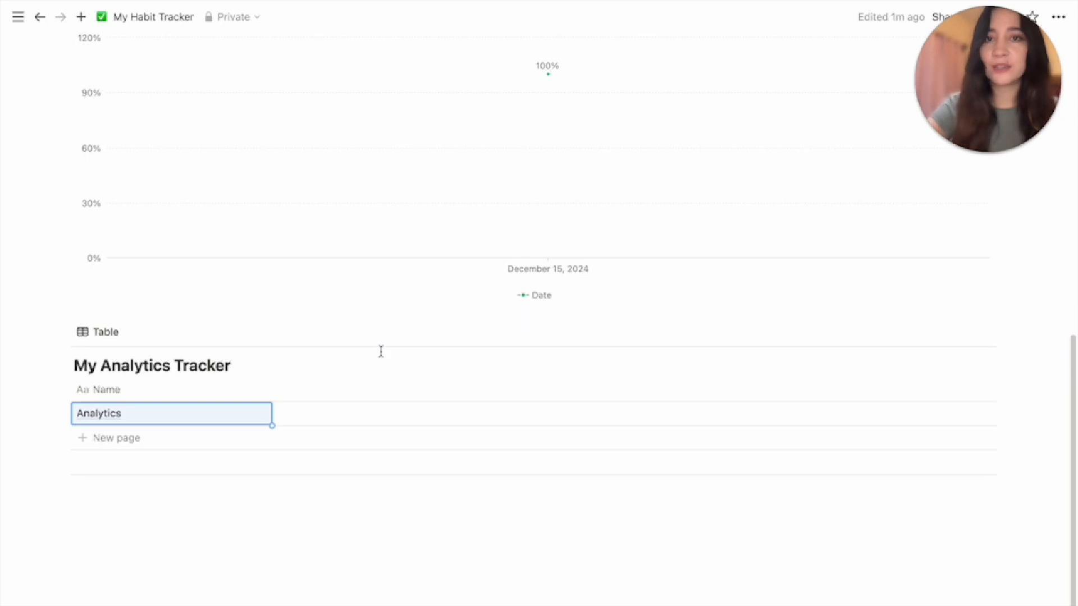
pyautogui.click(285, 394)
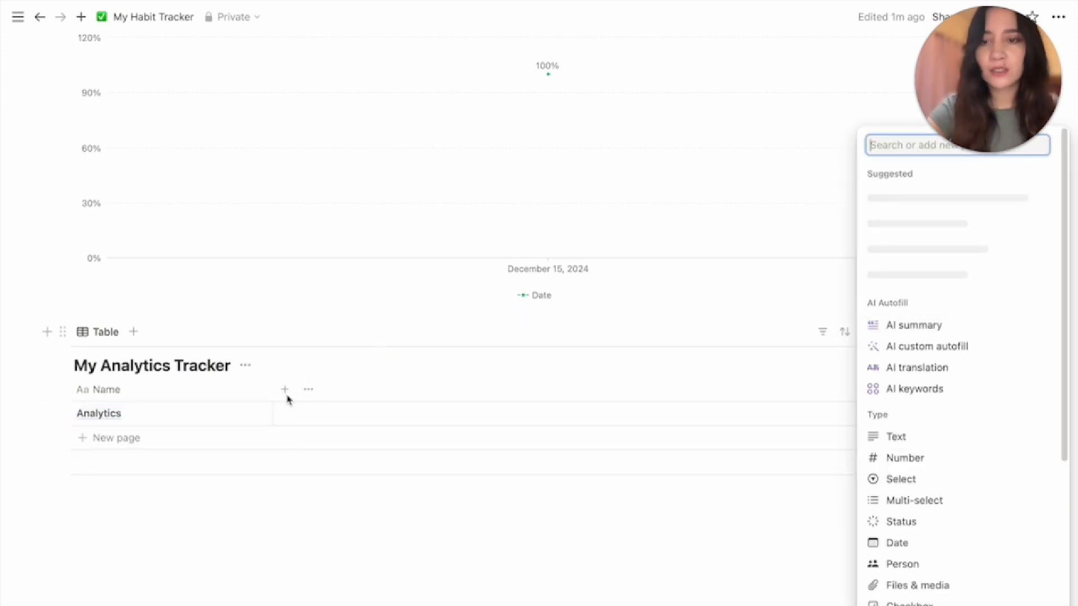
pyautogui.scroll(-3, 926, 564)
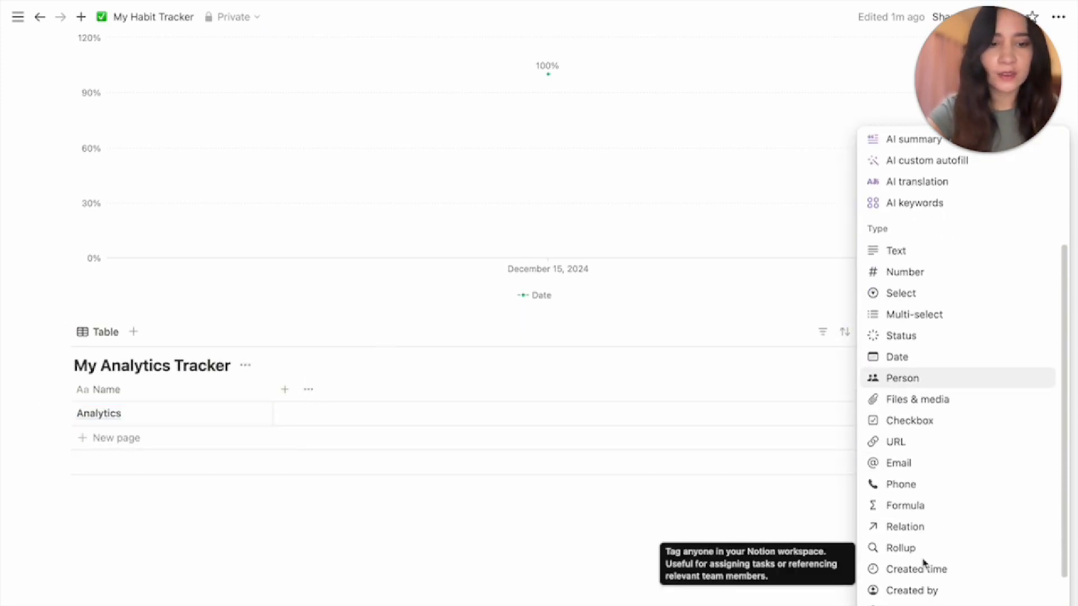
pyautogui.click(918, 531)
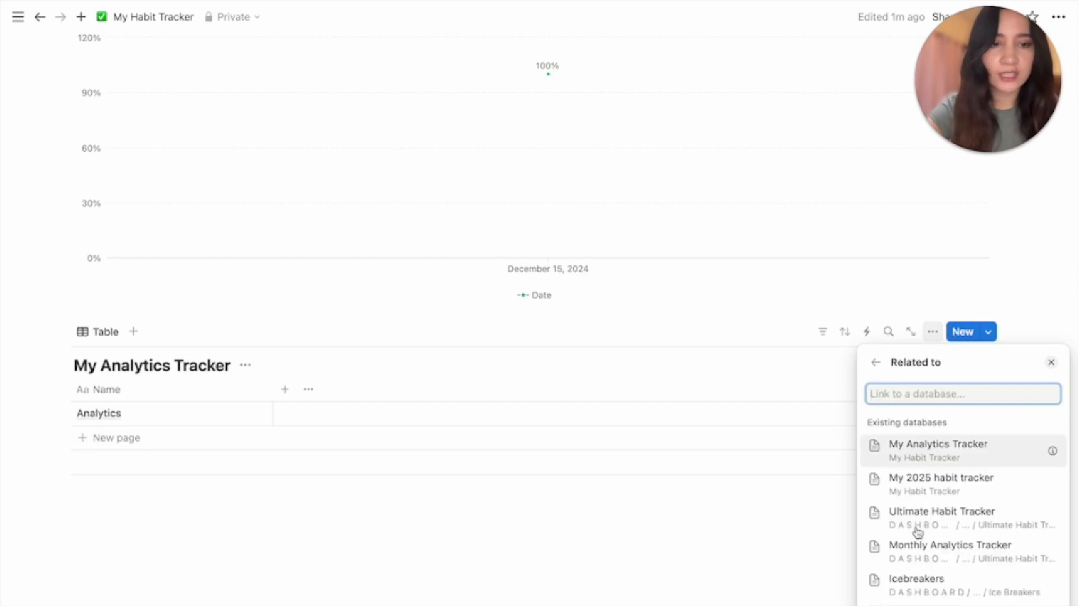
pyautogui.click(921, 486)
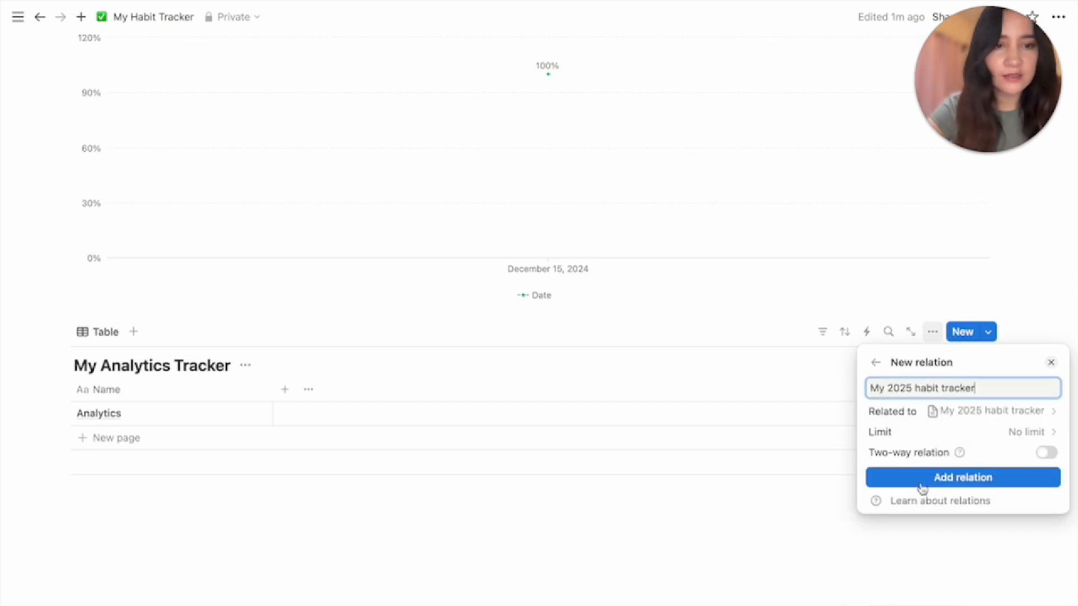
pyautogui.click(1048, 453)
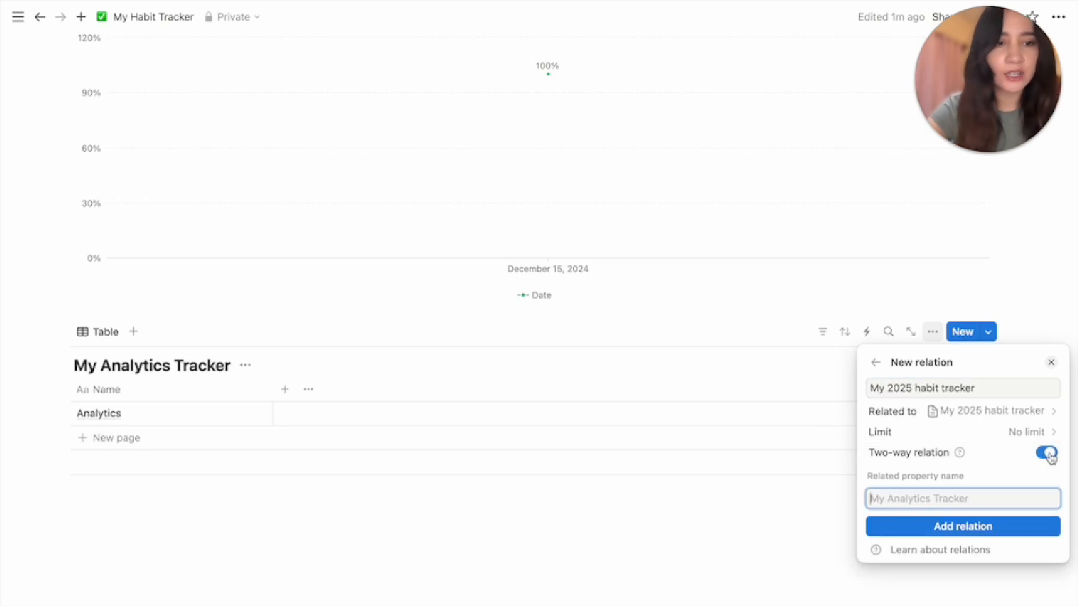
pyautogui.click(943, 533)
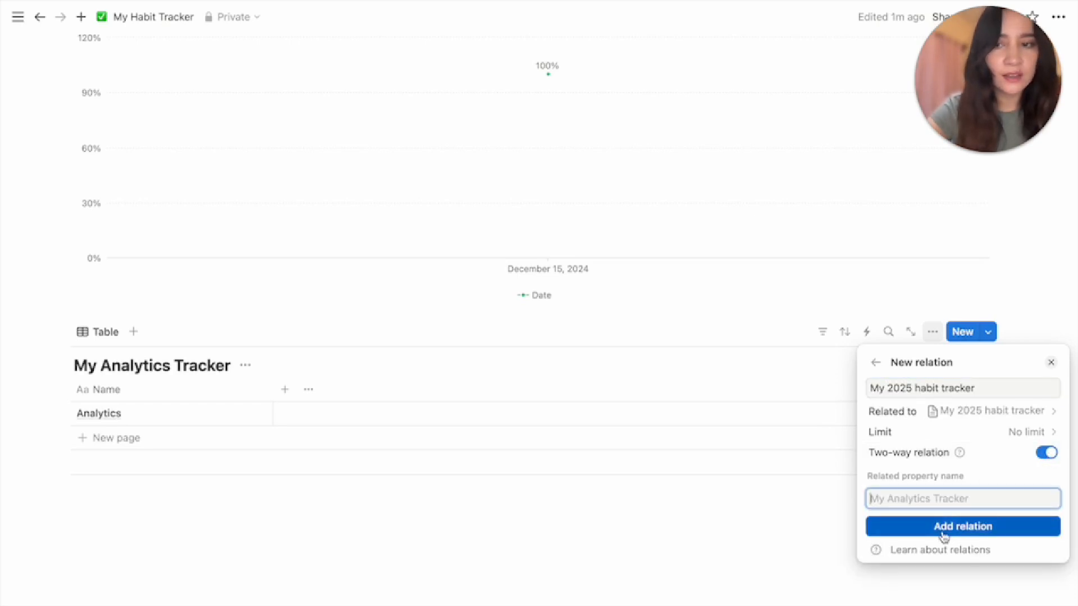
pyautogui.press('Escape')
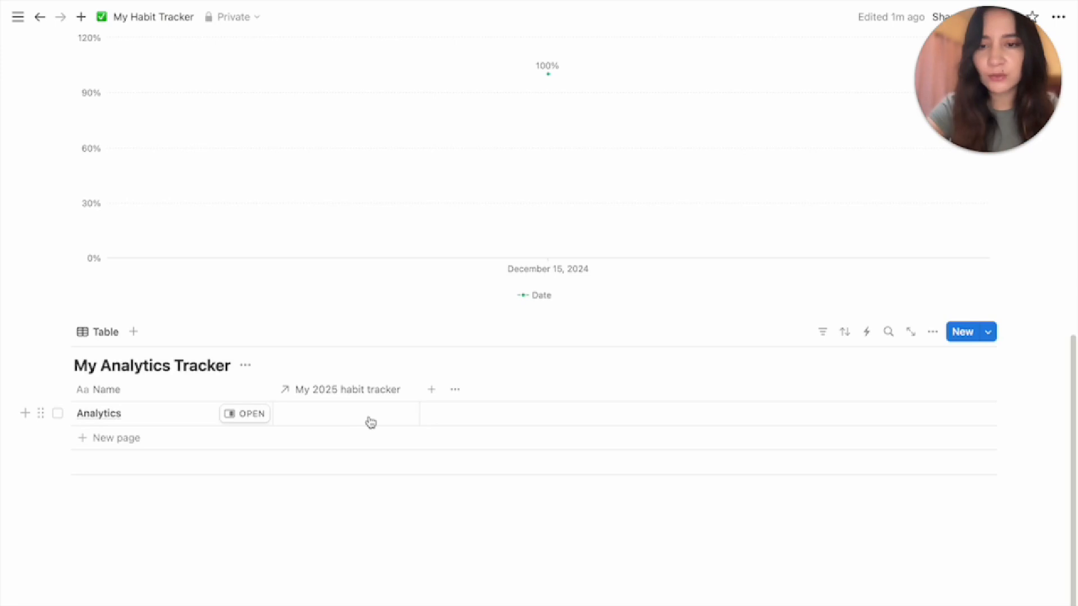
pyautogui.click(368, 418)
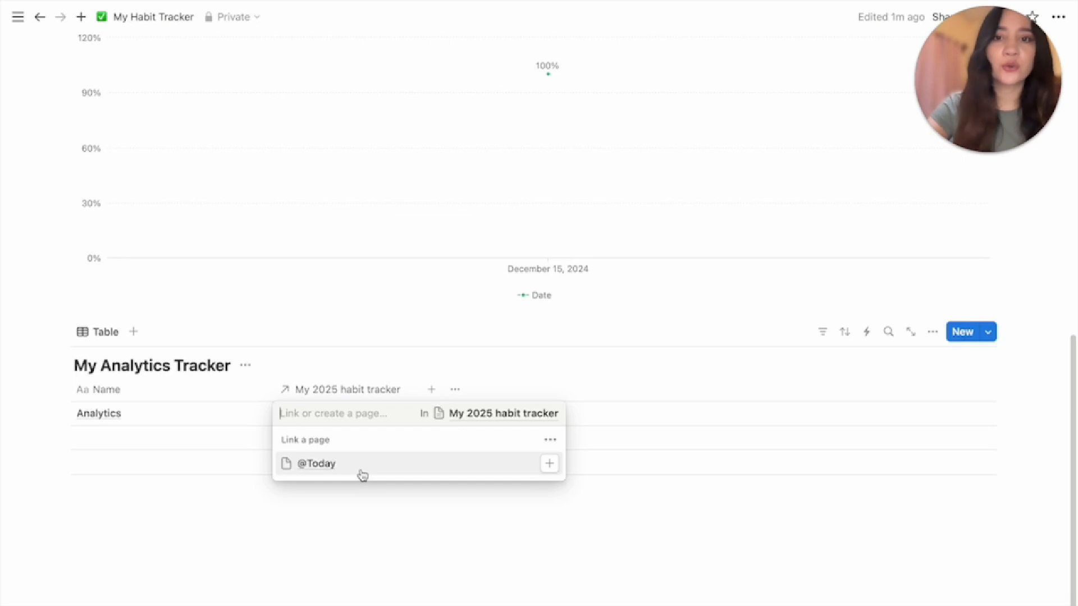
pyautogui.click(362, 474)
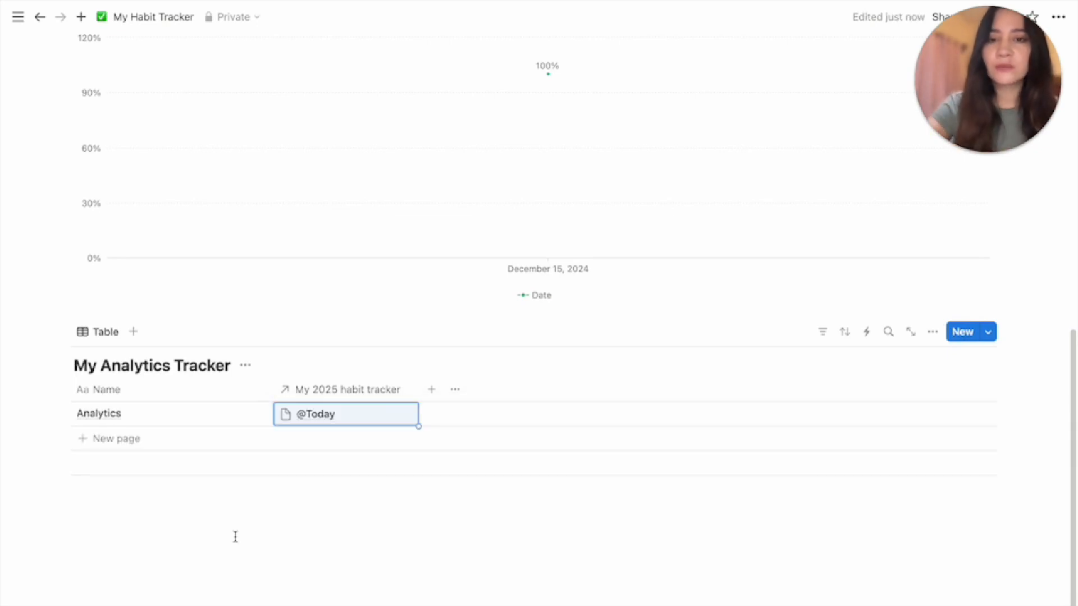
pyautogui.click(368, 415)
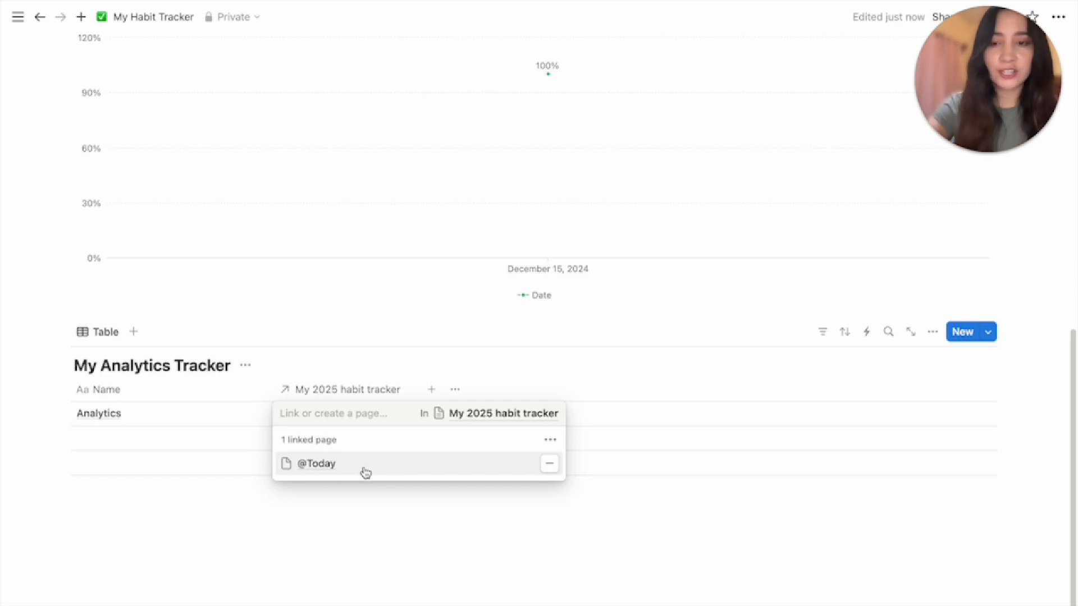
pyautogui.press('Escape')
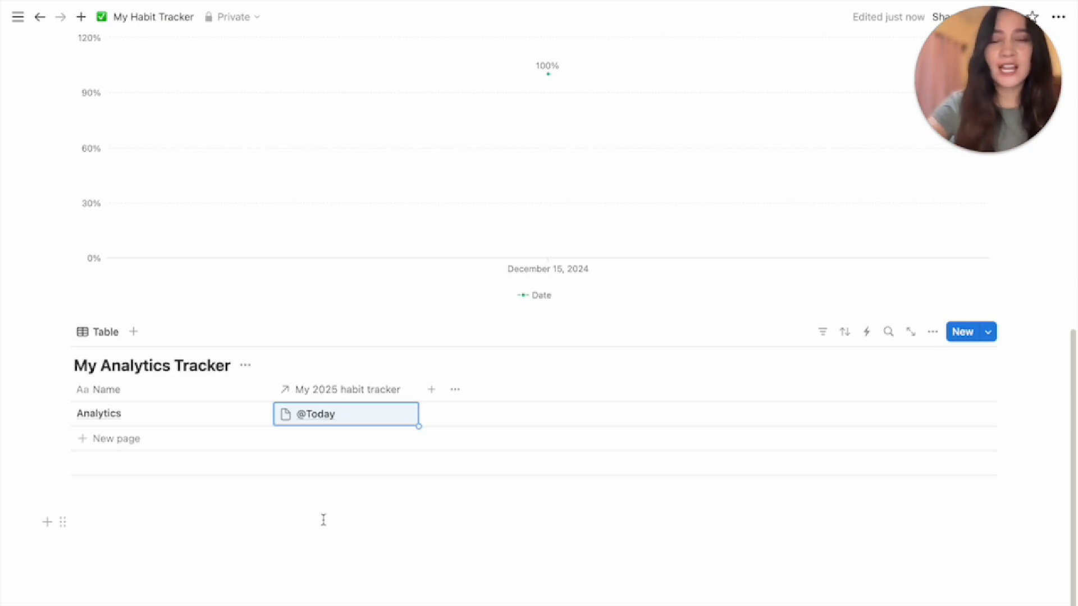
pyautogui.scroll(1, 683, 273)
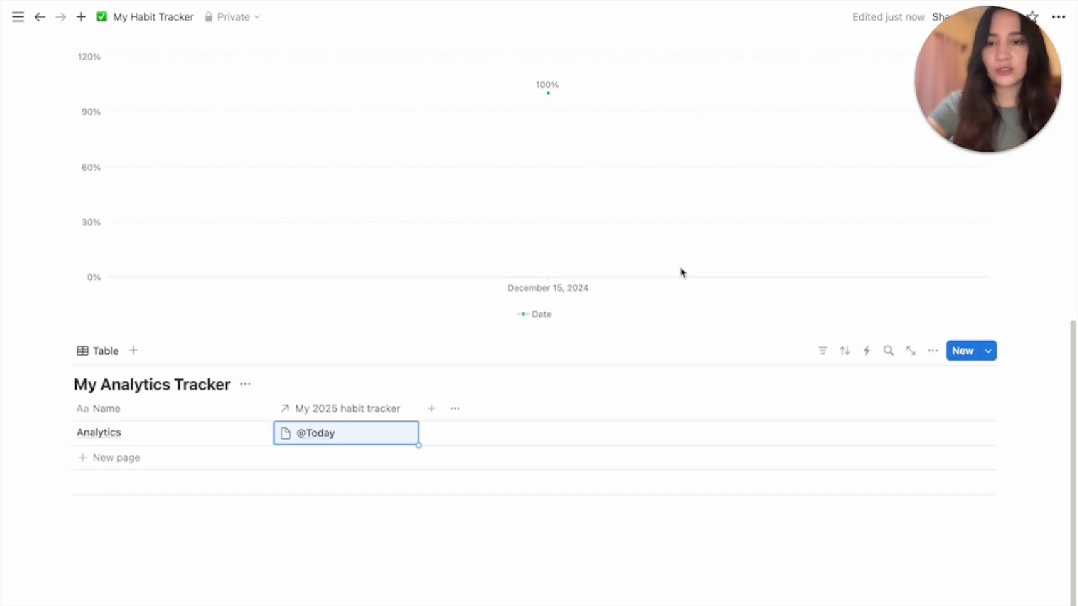
pyautogui.scroll(10, 722, 222)
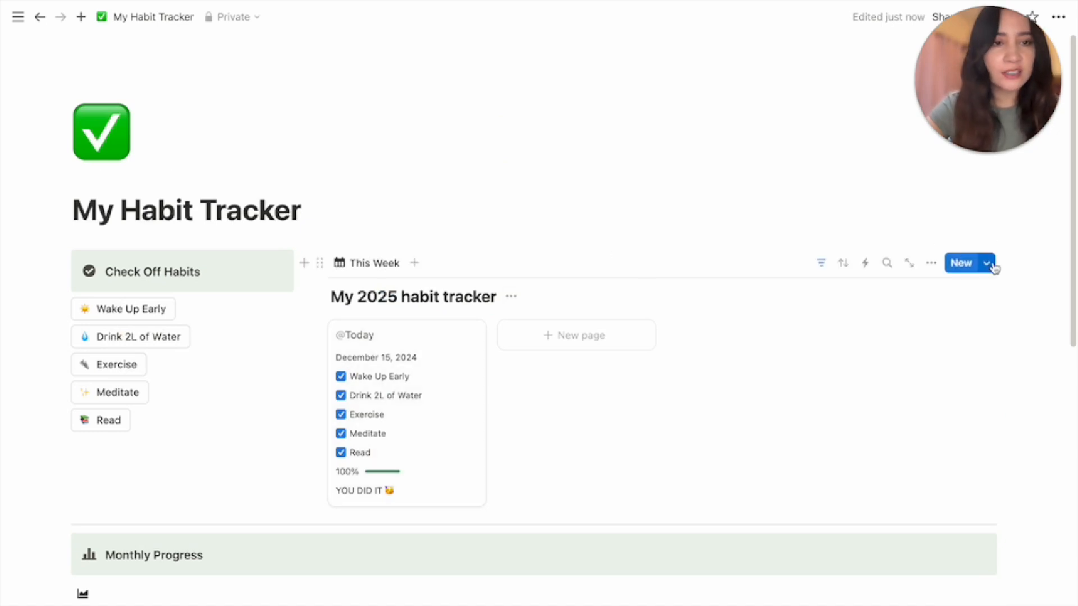
pyautogui.click(992, 266)
pyautogui.click(1052, 314)
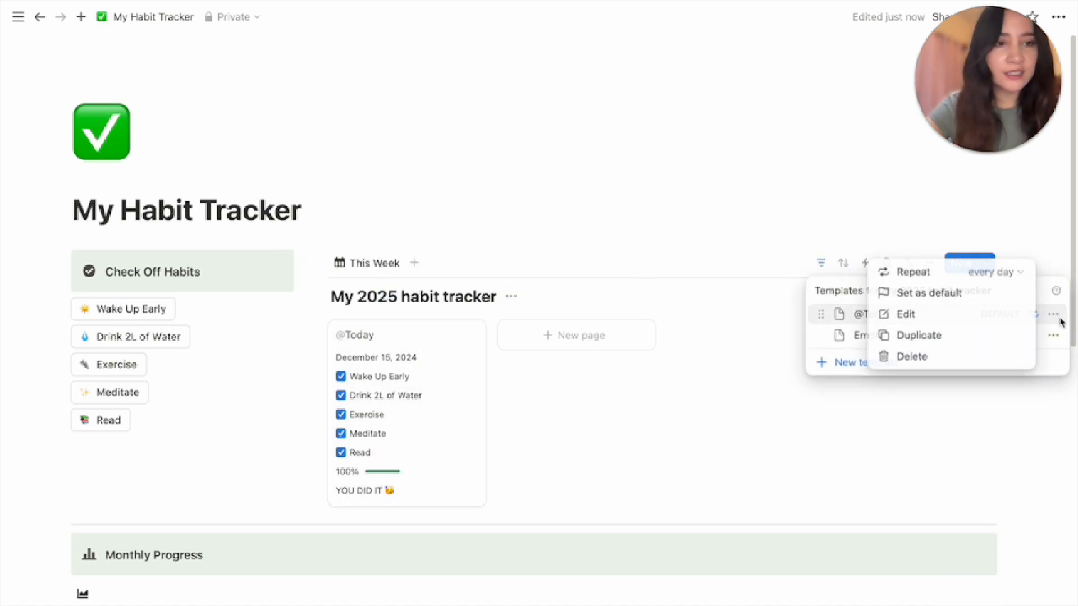
pyautogui.click(969, 317)
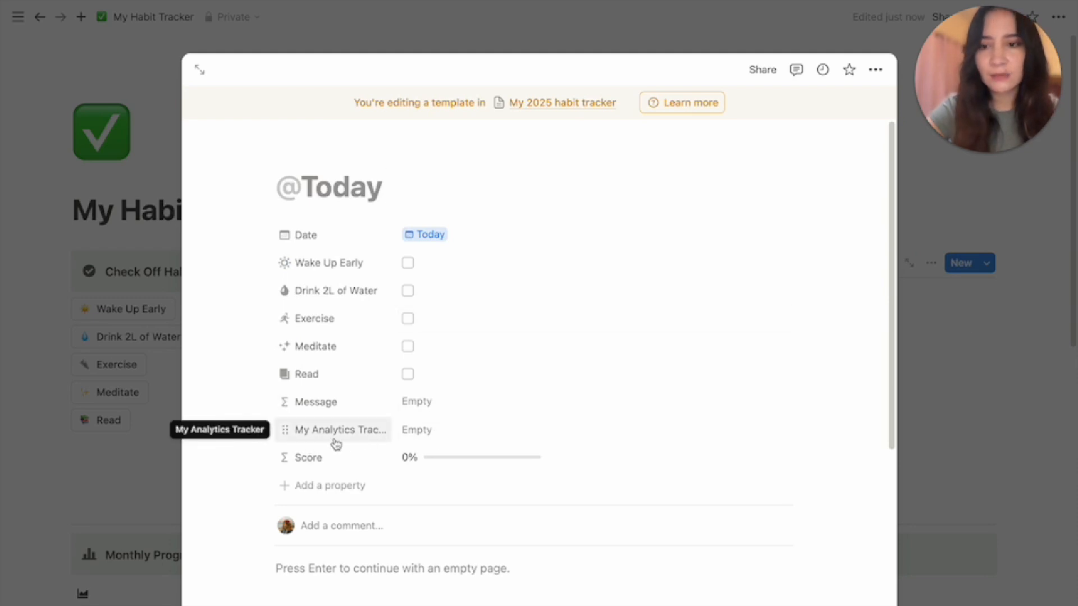
pyautogui.click(426, 436)
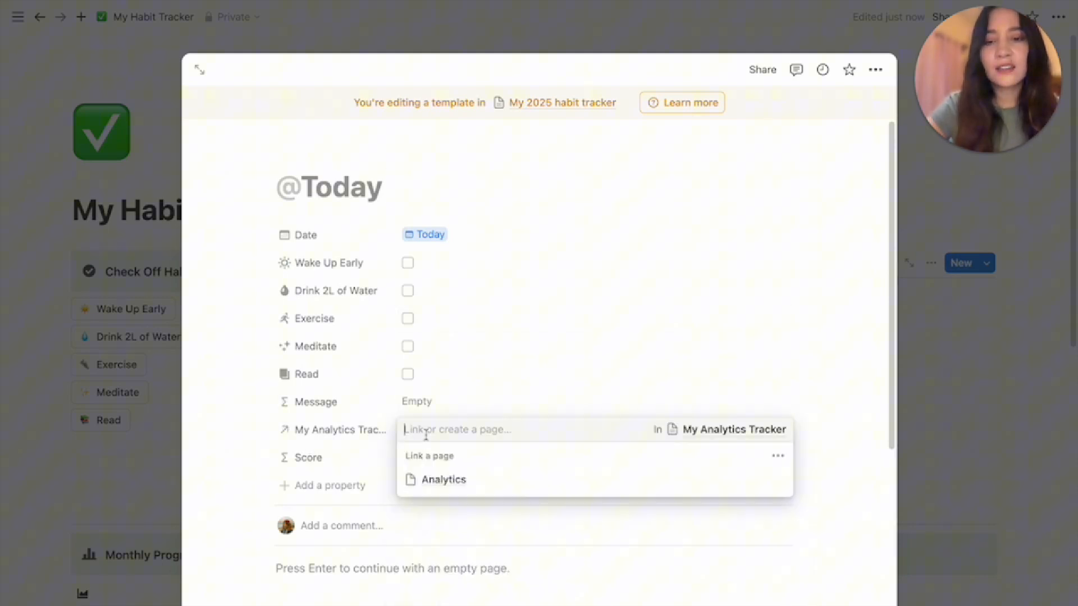
pyautogui.click(454, 483)
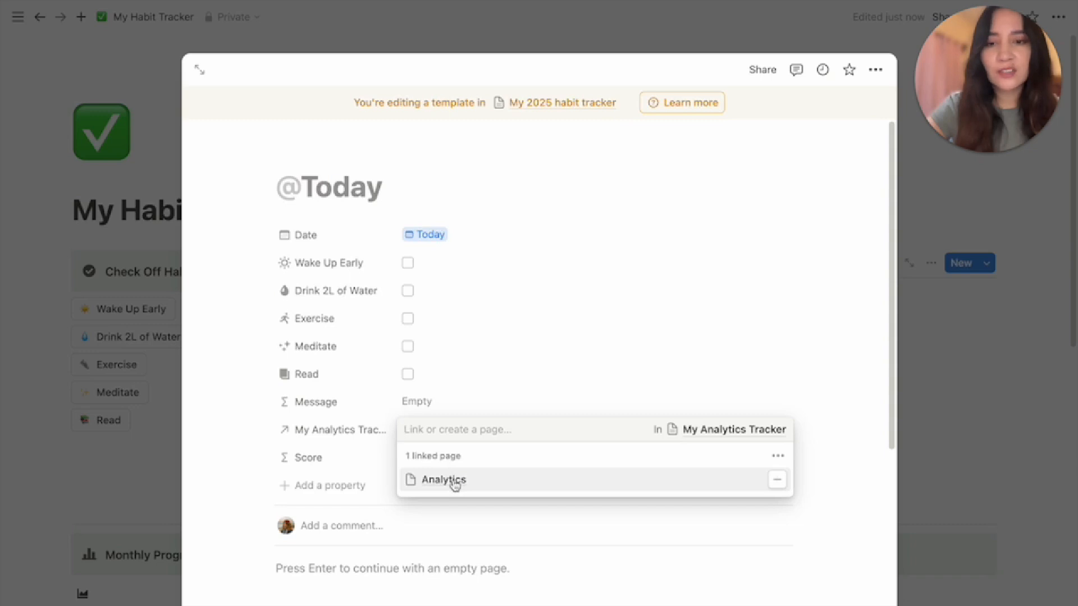
pyautogui.click(843, 452)
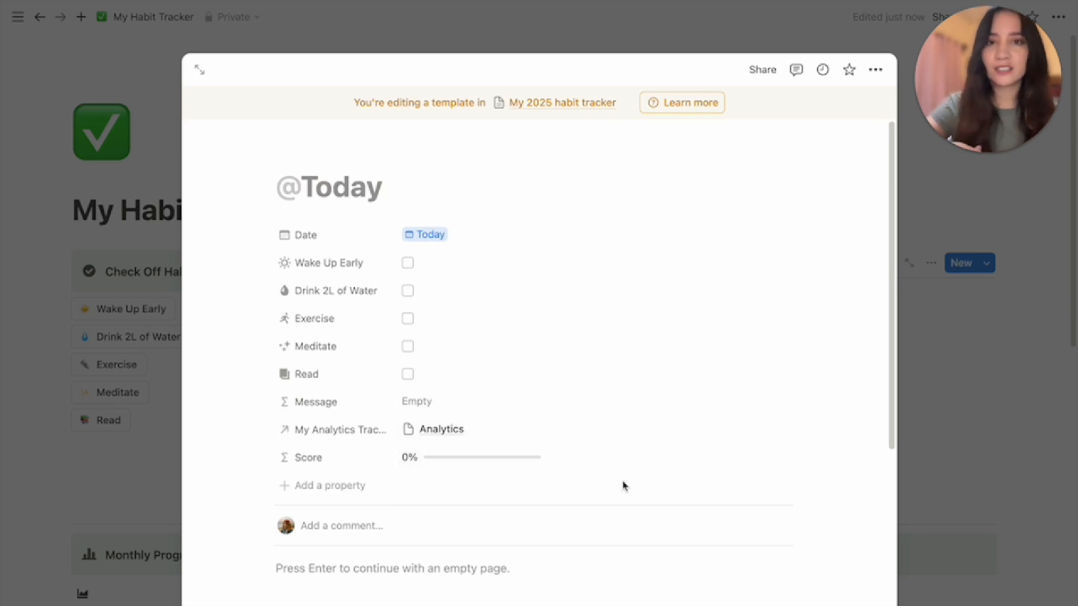
pyautogui.press('Escape')
pyautogui.scroll(-10, 476, 529)
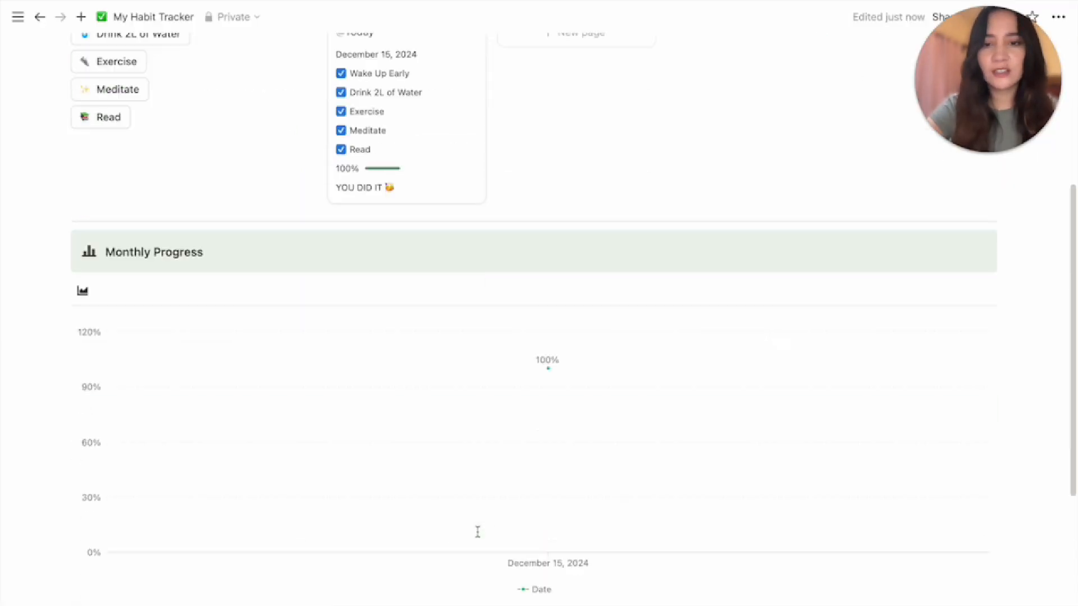
pyautogui.click(428, 515)
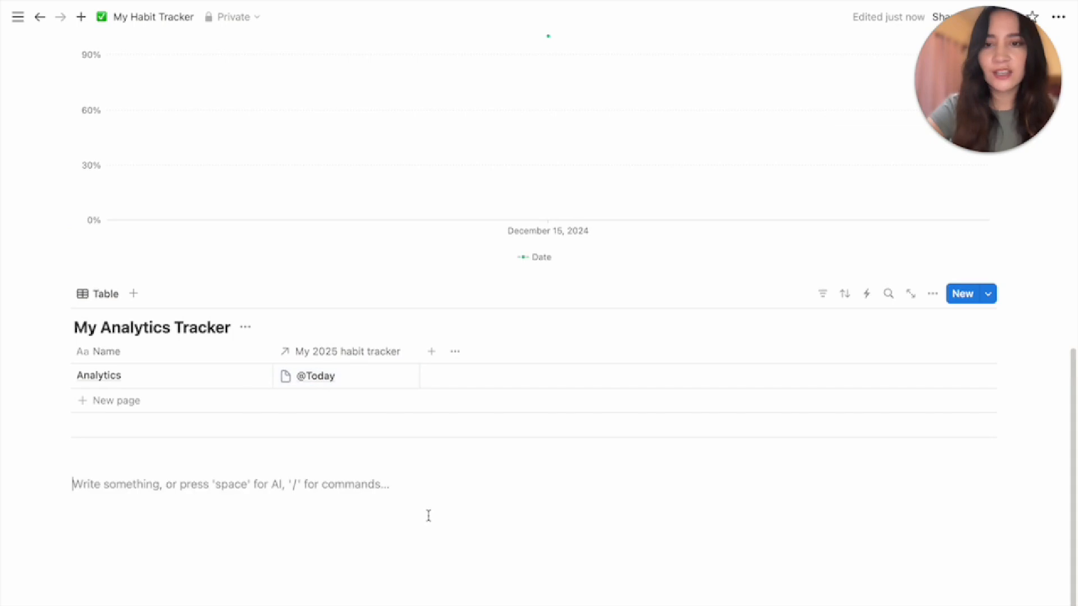
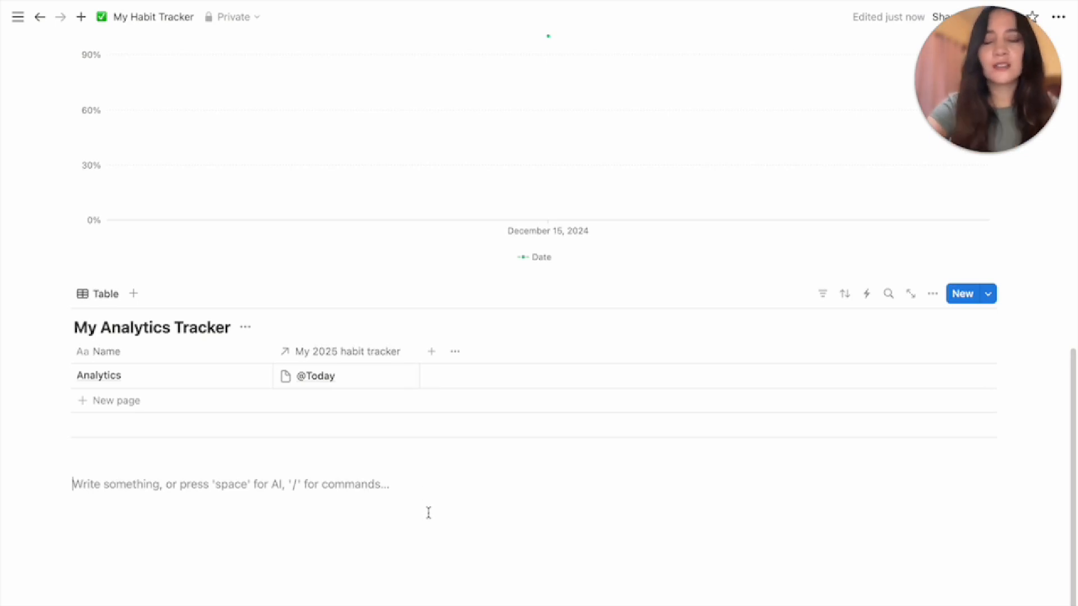
# Add a Wake Up Early rollup column through the My 2025 habit tracker relation
pyautogui.click(430, 353)
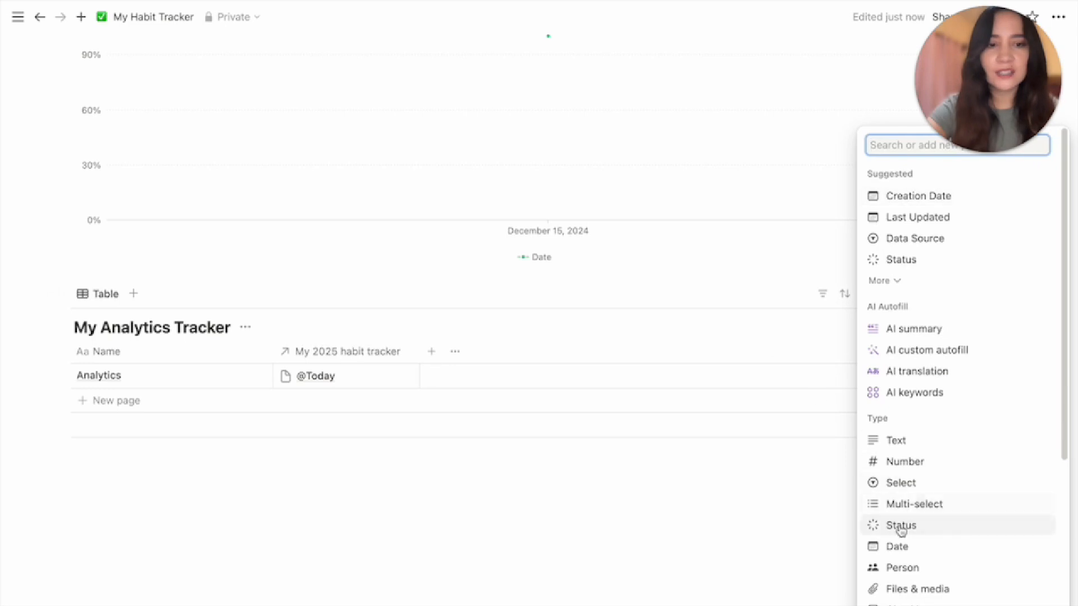
pyautogui.scroll(-2, 899, 530)
pyautogui.scroll(-2, 900, 539)
pyautogui.click(899, 582)
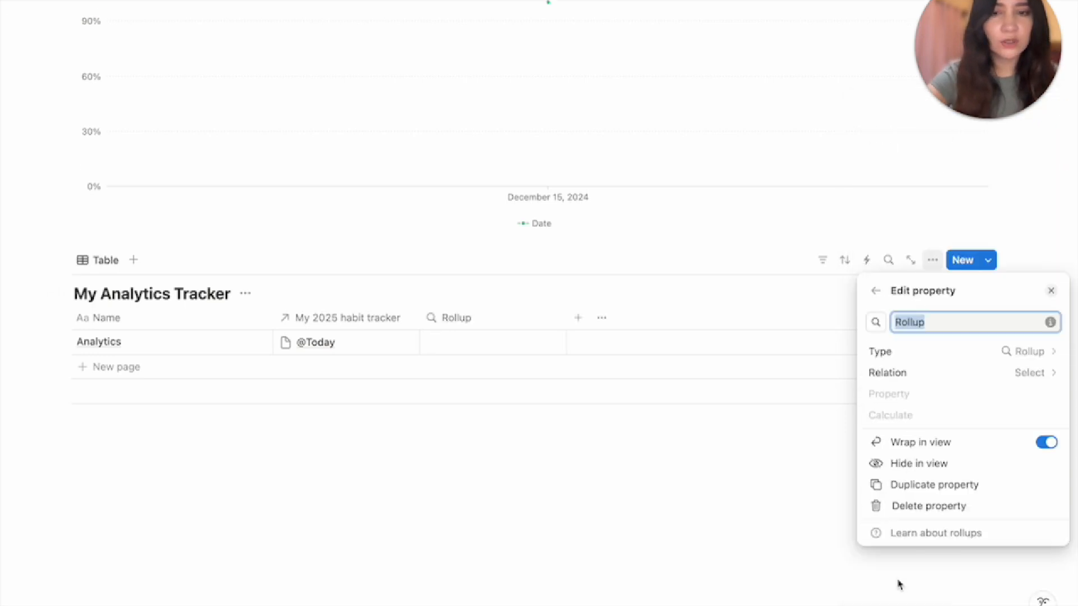
pyautogui.write('Wake Up Early')
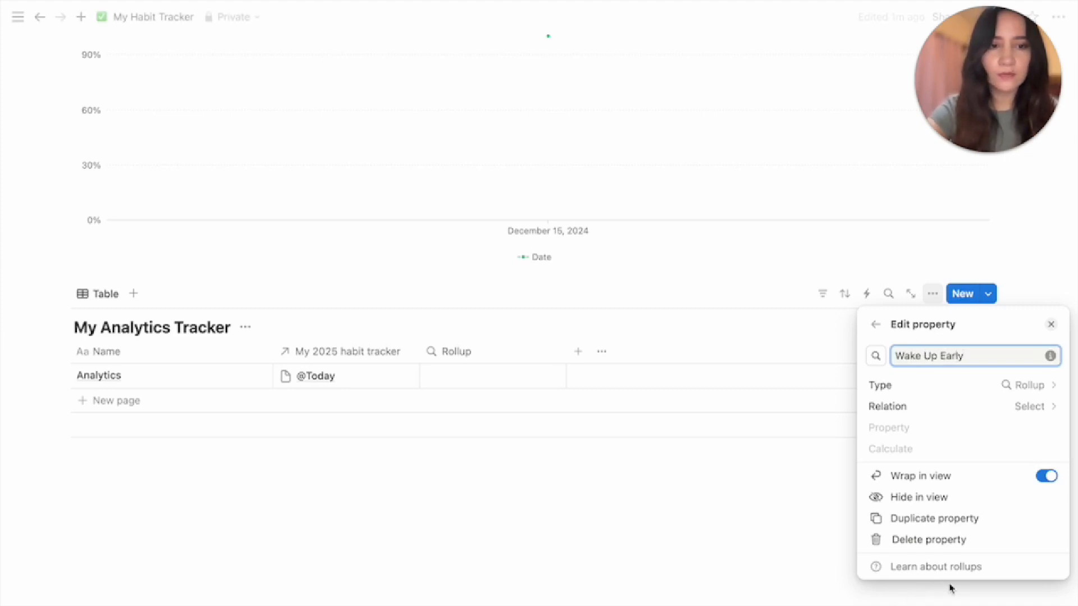
pyautogui.click(969, 413)
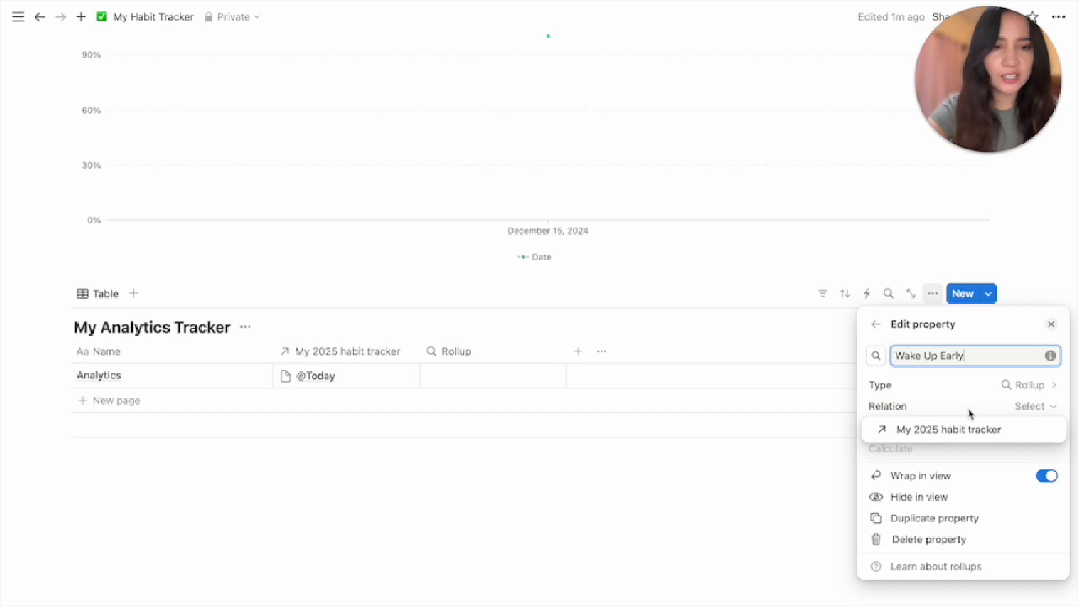
pyautogui.click(933, 432)
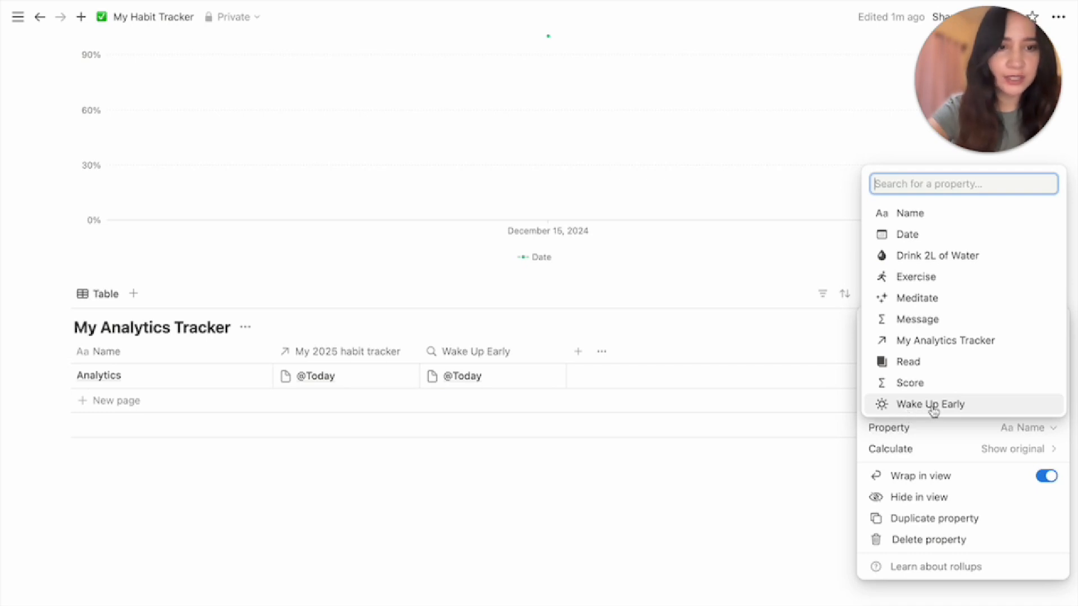
pyautogui.click(934, 413)
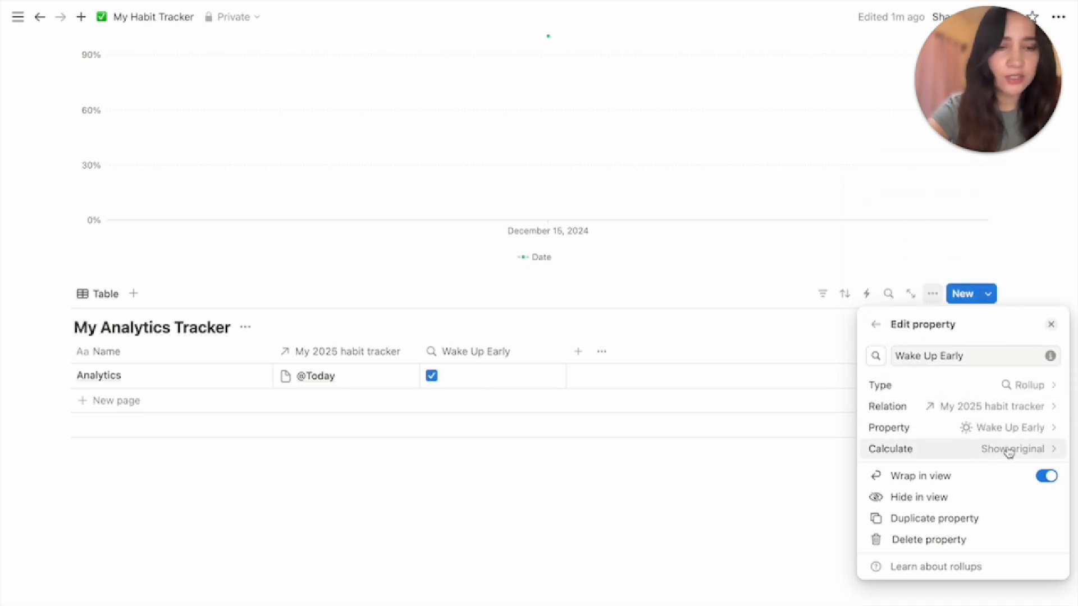
# Show Wake Up Early as percent checked, displayed as a yellow ring
pyautogui.click(943, 449)
pyautogui.moveTo(959, 517)
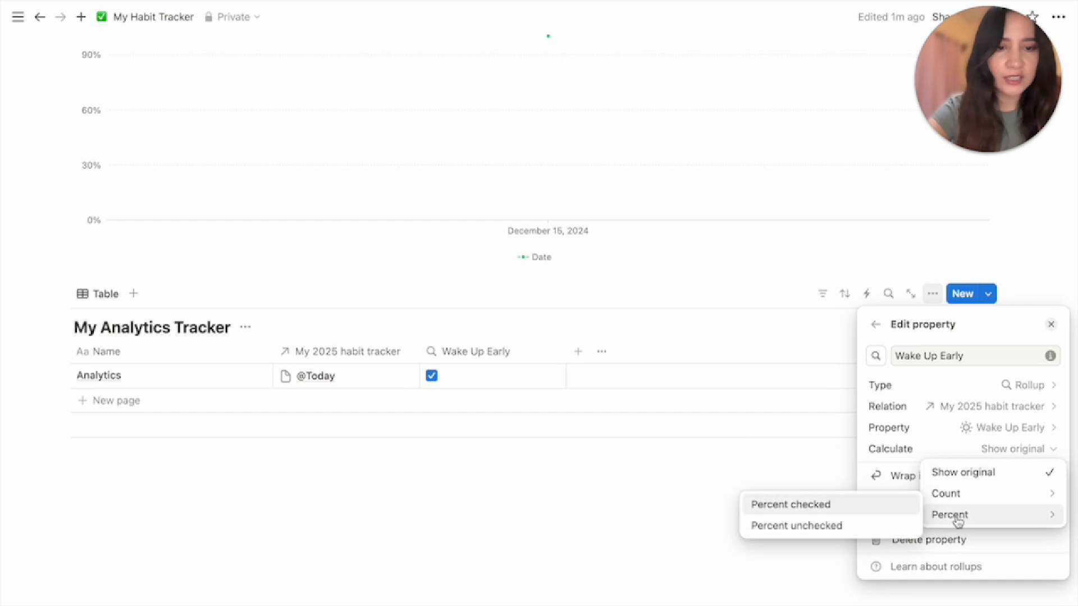
pyautogui.click(888, 508)
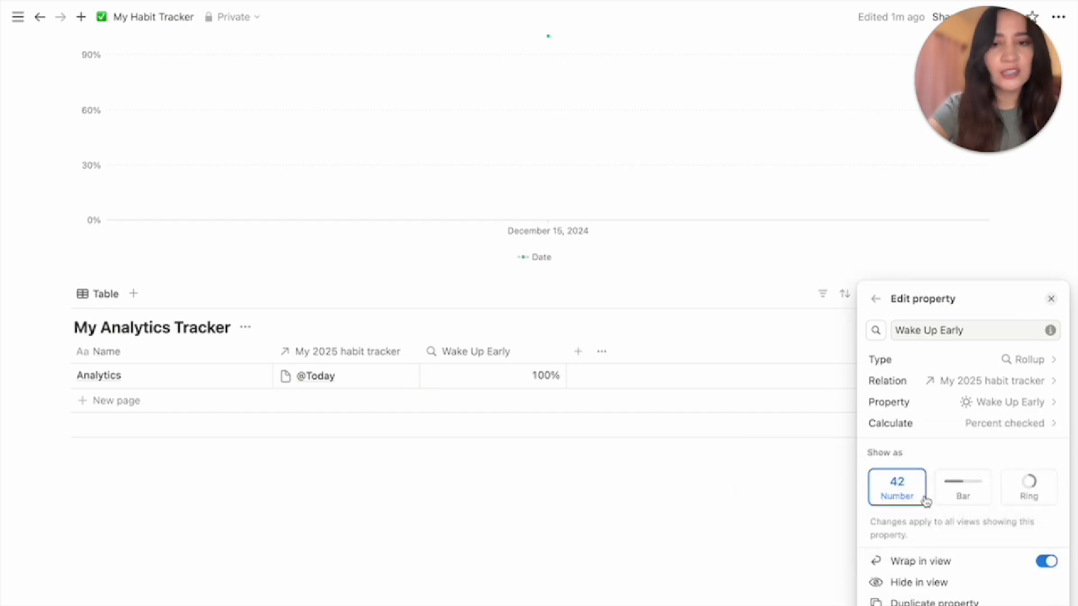
pyautogui.click(973, 493)
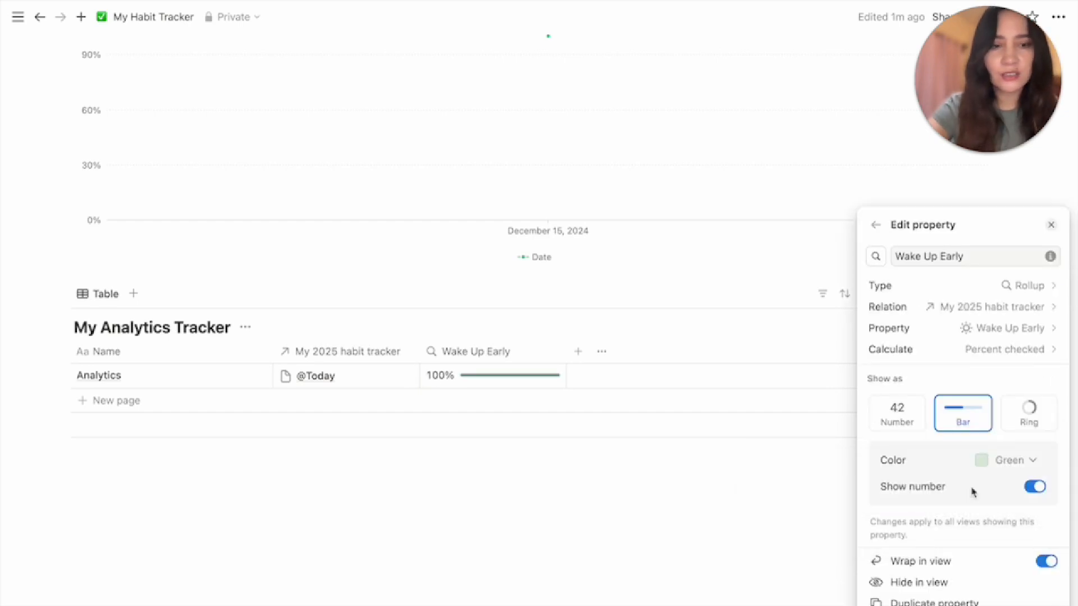
pyautogui.click(1039, 411)
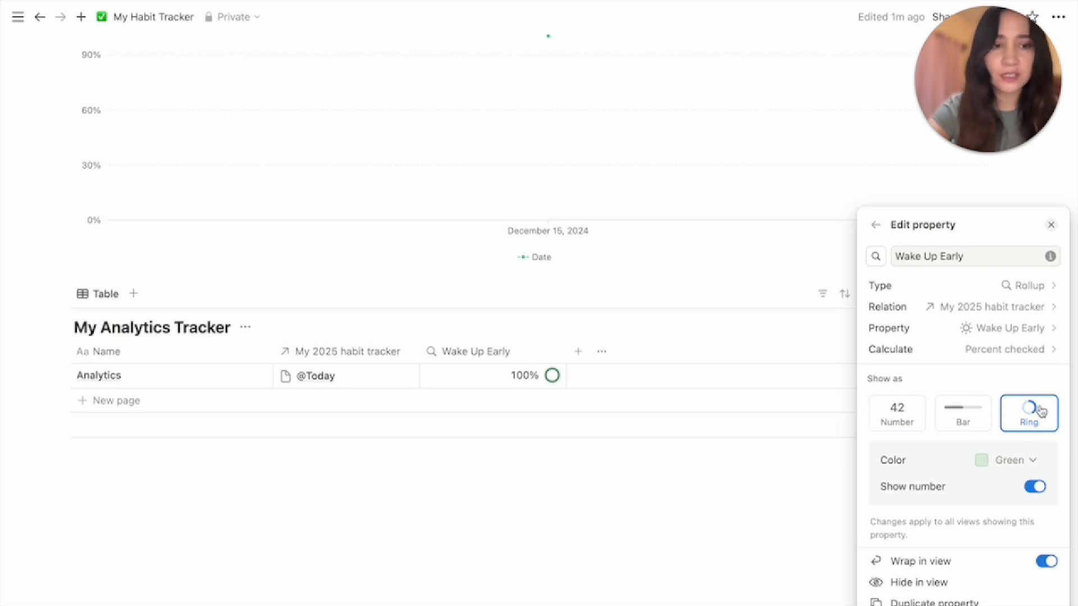
pyautogui.click(1019, 460)
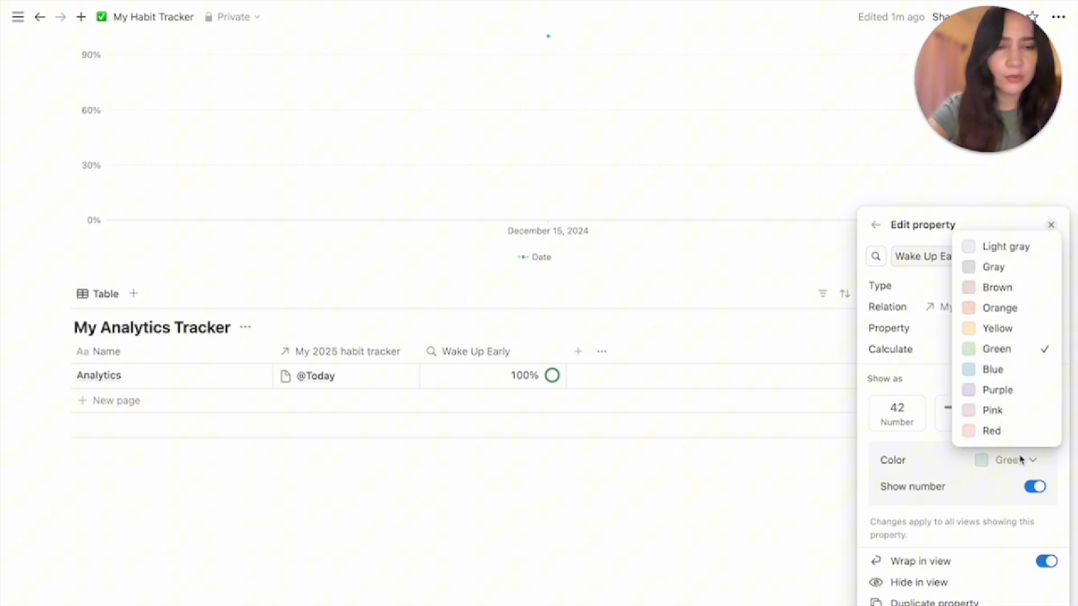
pyautogui.click(1007, 328)
pyautogui.click(573, 480)
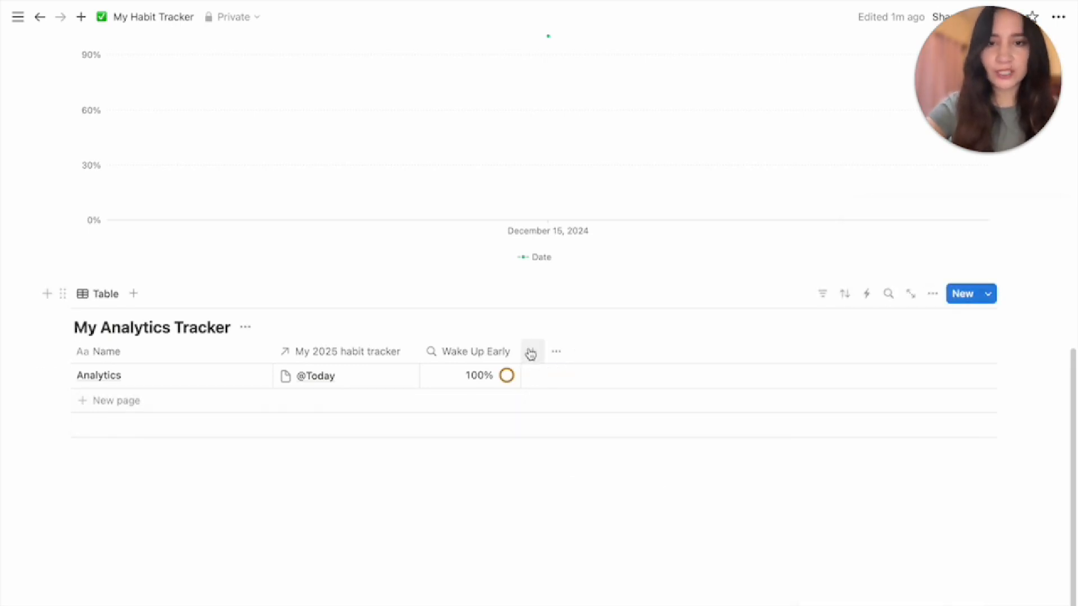
pyautogui.click(532, 351)
# Add a Drink 2L of Water rollup through the My 2025 habit tracker relation
pyautogui.scroll(-2, 898, 578)
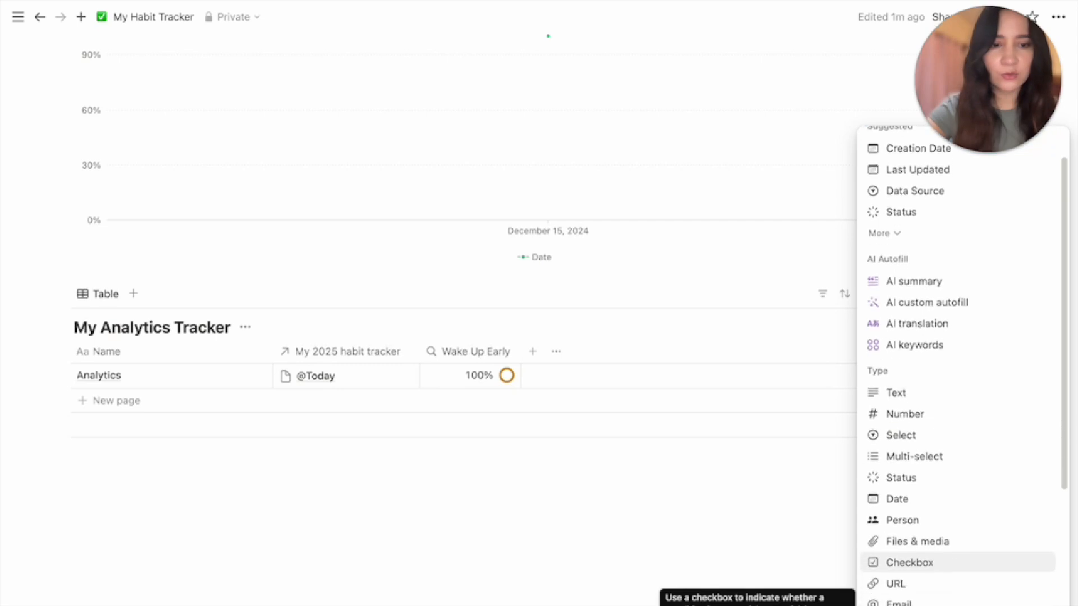
pyautogui.scroll(-1, 902, 584)
pyautogui.click(902, 573)
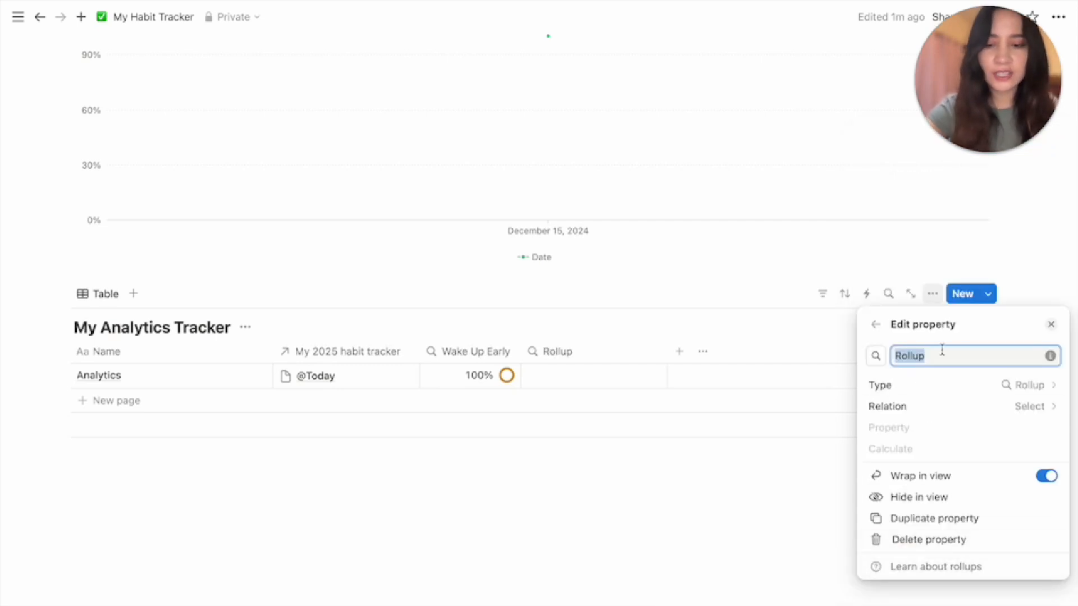
pyautogui.write('Drink 2L of Water')
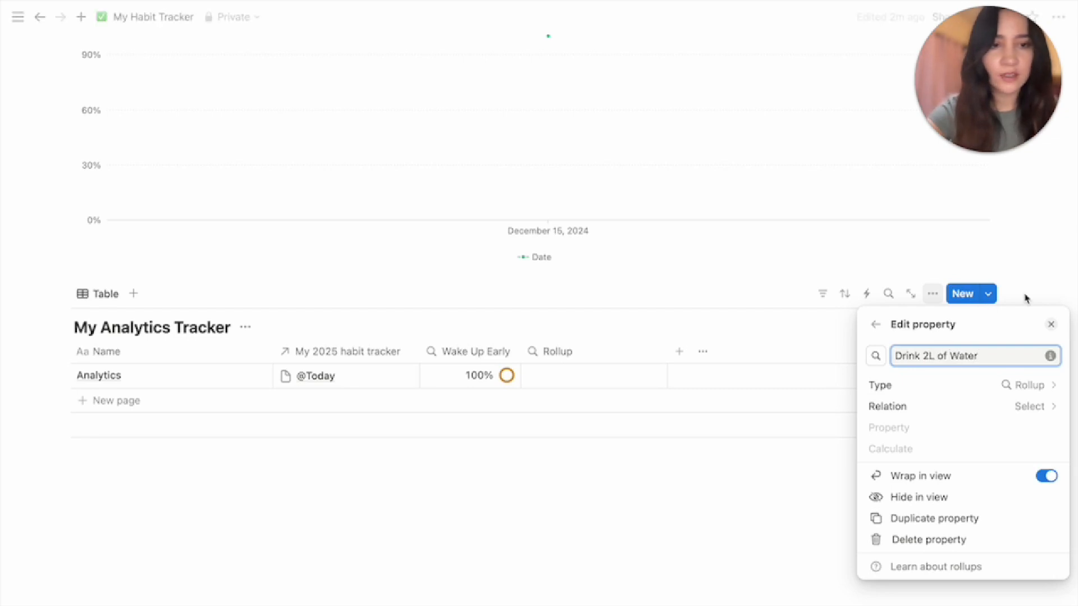
pyautogui.click(984, 408)
pyautogui.click(975, 433)
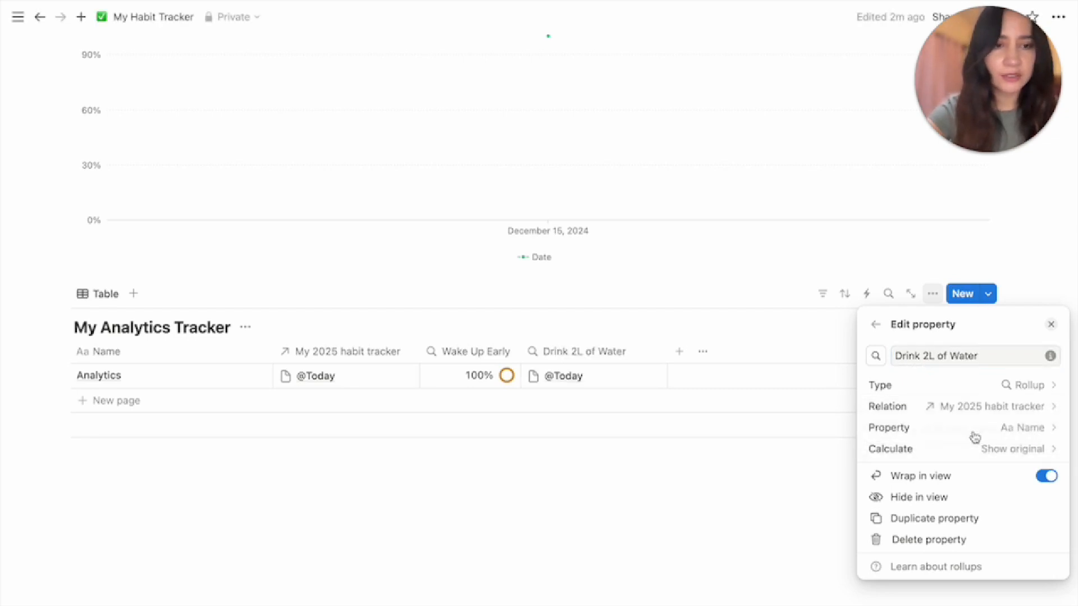
pyautogui.click(1019, 429)
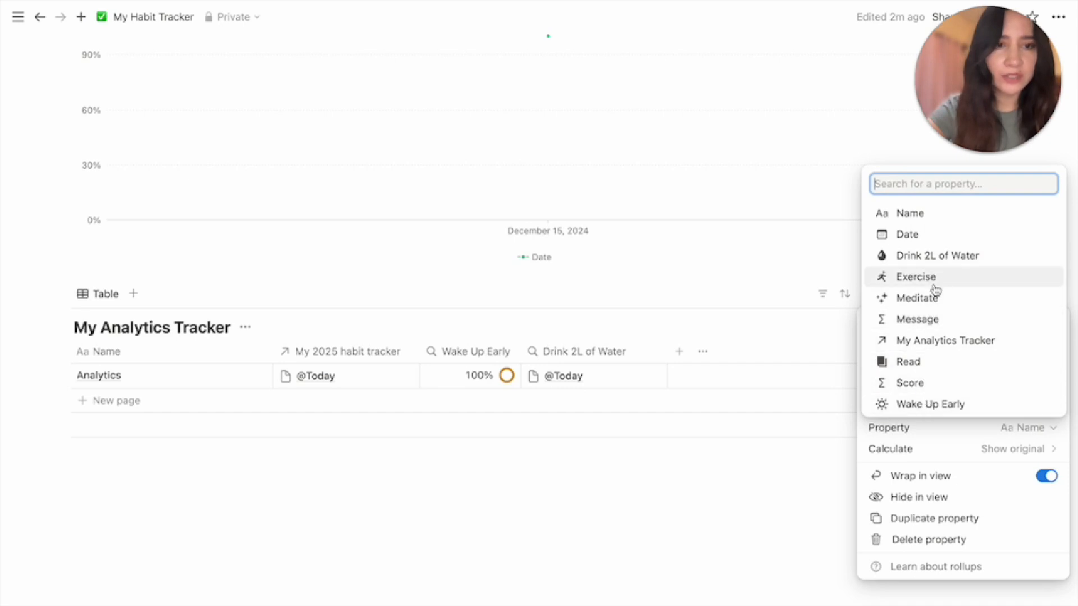
pyautogui.click(934, 256)
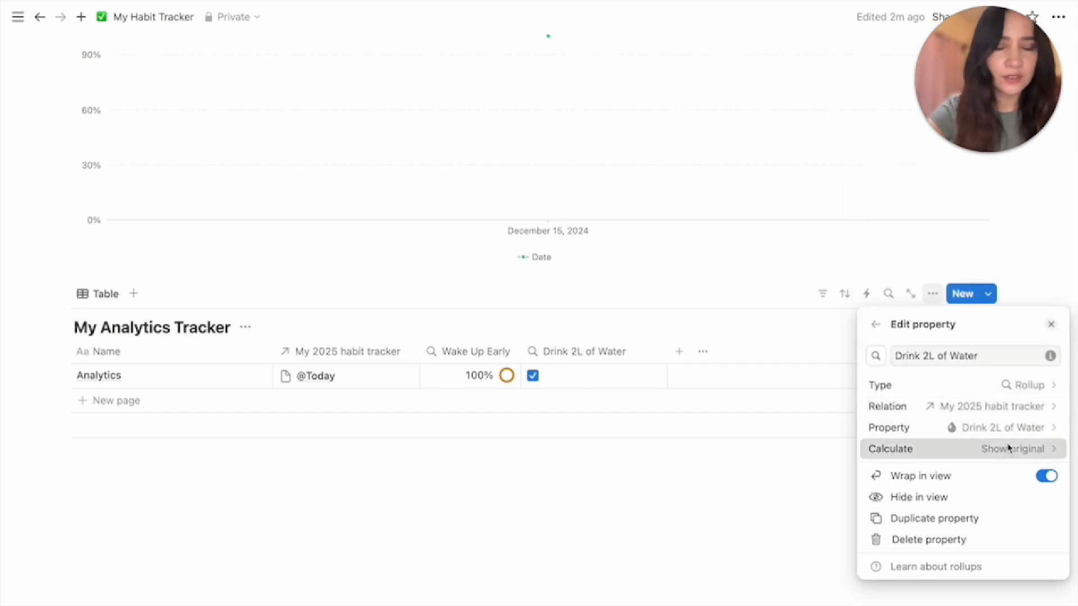
# Calculate Drink 2L of Water as percent checked, shown as a blue ring
pyautogui.click(943, 448)
pyautogui.moveTo(965, 514)
pyautogui.click(852, 505)
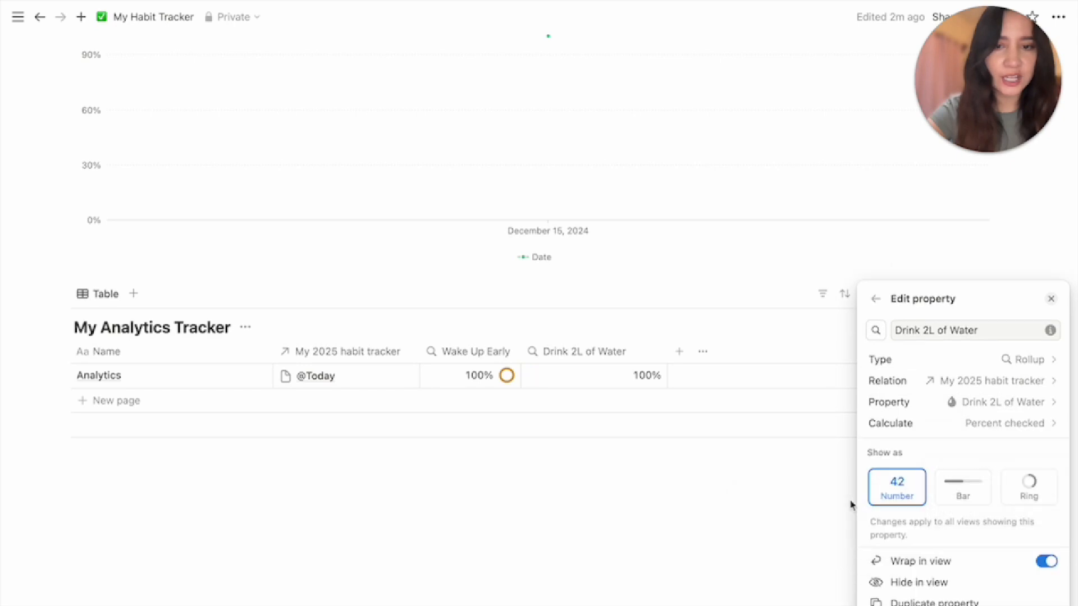
pyautogui.click(1018, 498)
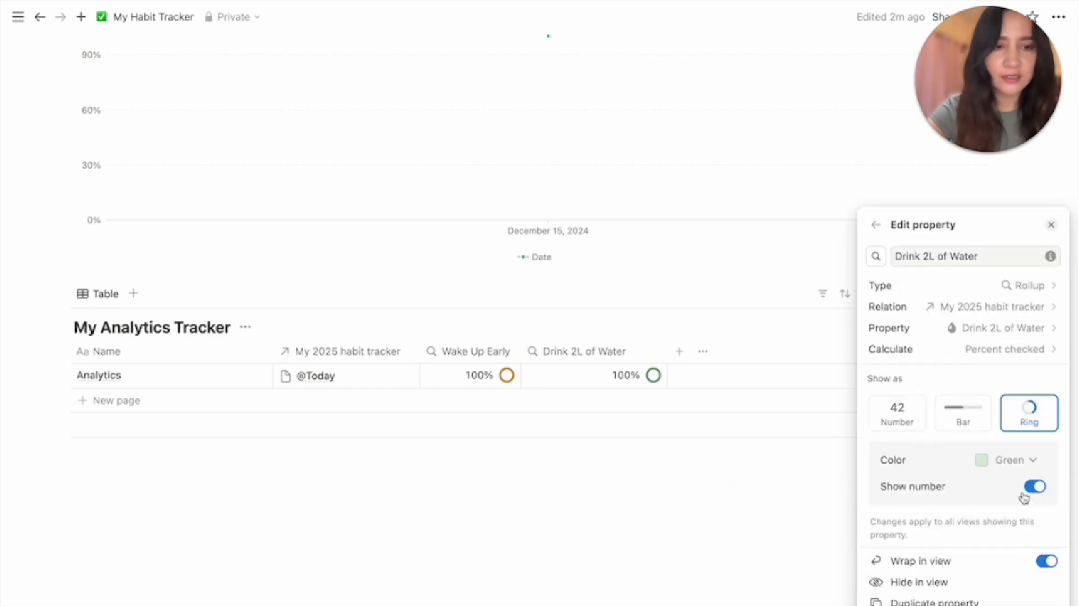
pyautogui.click(1022, 464)
pyautogui.click(992, 369)
pyautogui.click(721, 507)
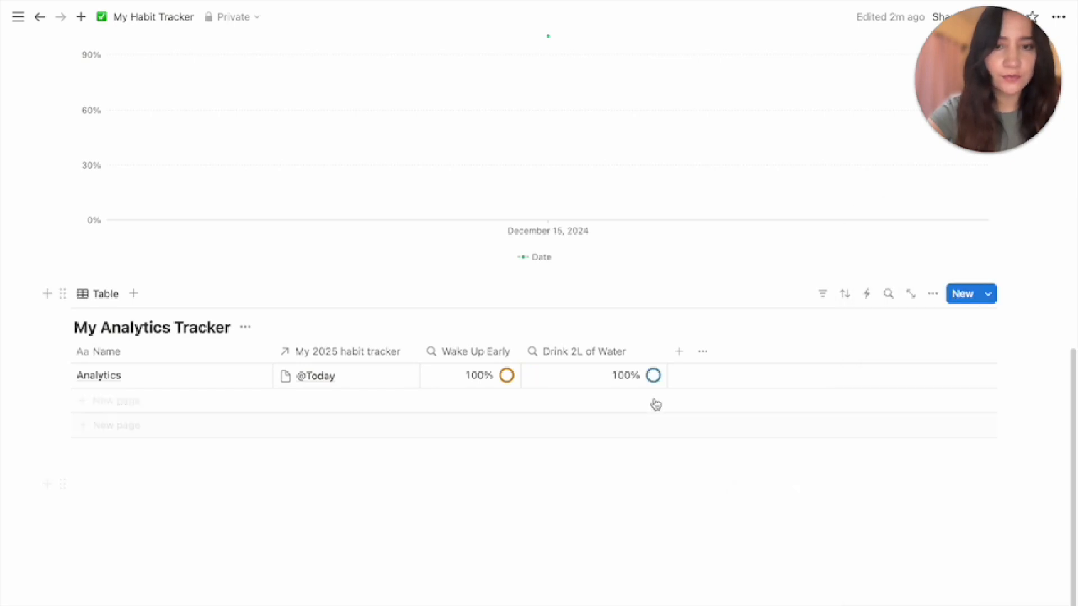
pyautogui.moveTo(666, 354); pyautogui.dragTo(638, 353)
# Add an Exercise rollup showing percent checked as a ring, and narrow its column
pyautogui.click(651, 351)
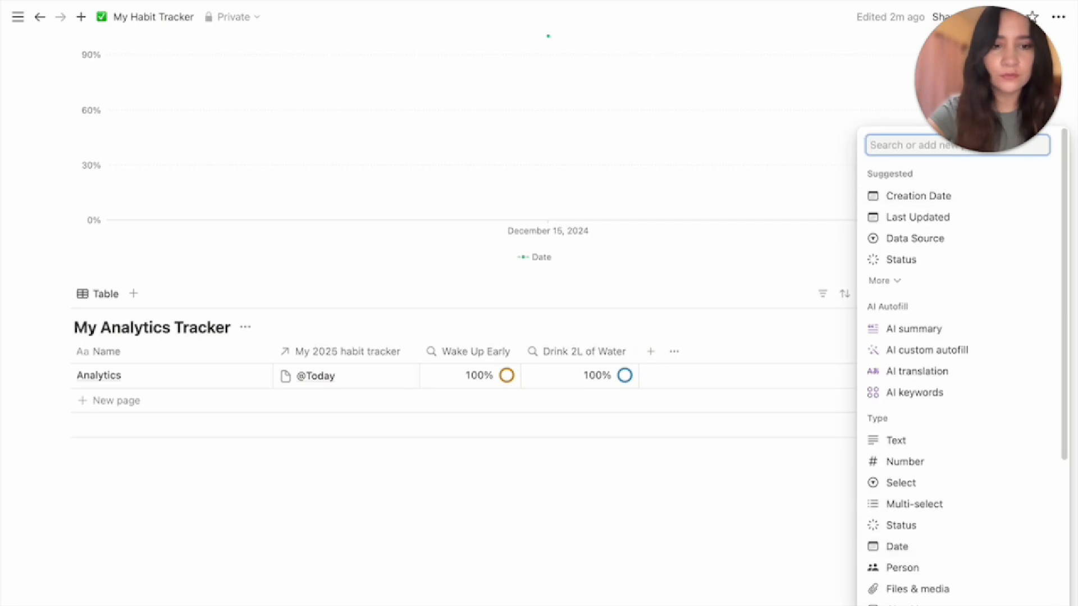
pyautogui.scroll(-4, 914, 554)
pyautogui.click(910, 509)
pyautogui.write('Ex')
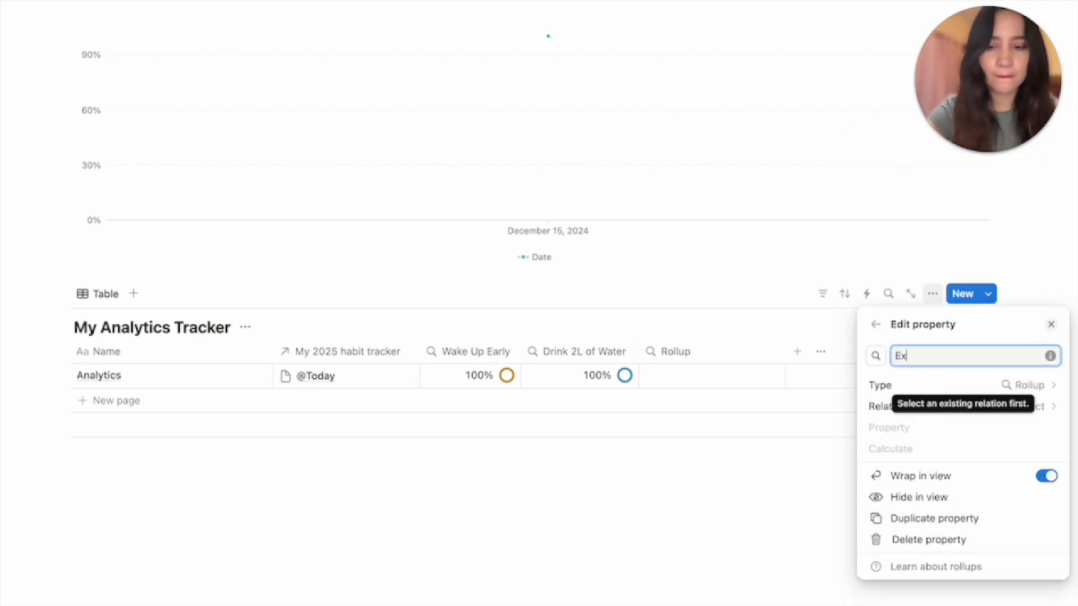
pyautogui.write('ercise')
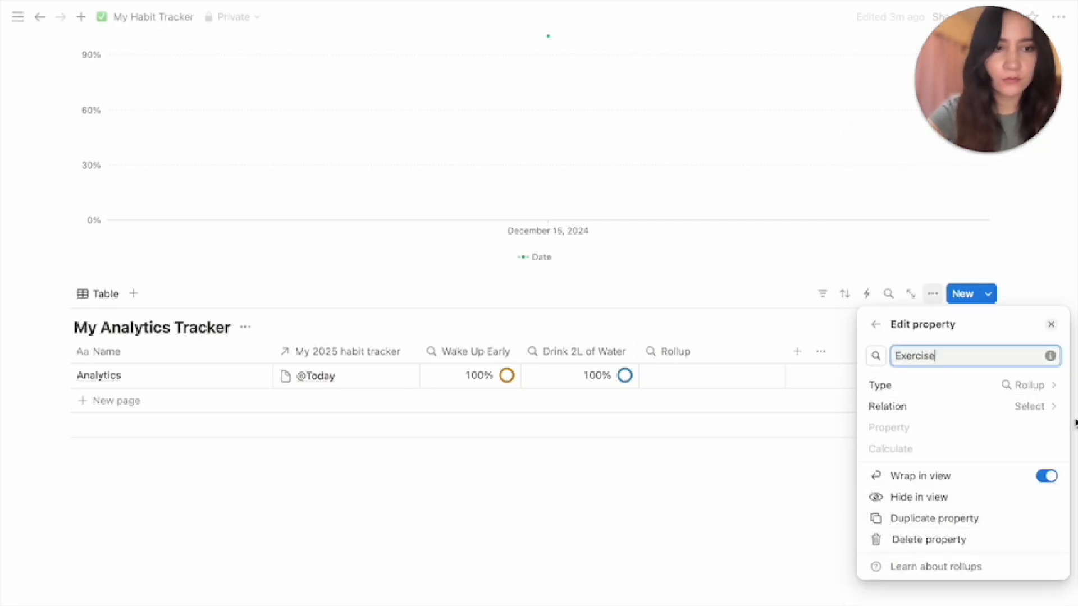
pyautogui.click(1038, 406)
pyautogui.click(1005, 429)
pyautogui.click(915, 276)
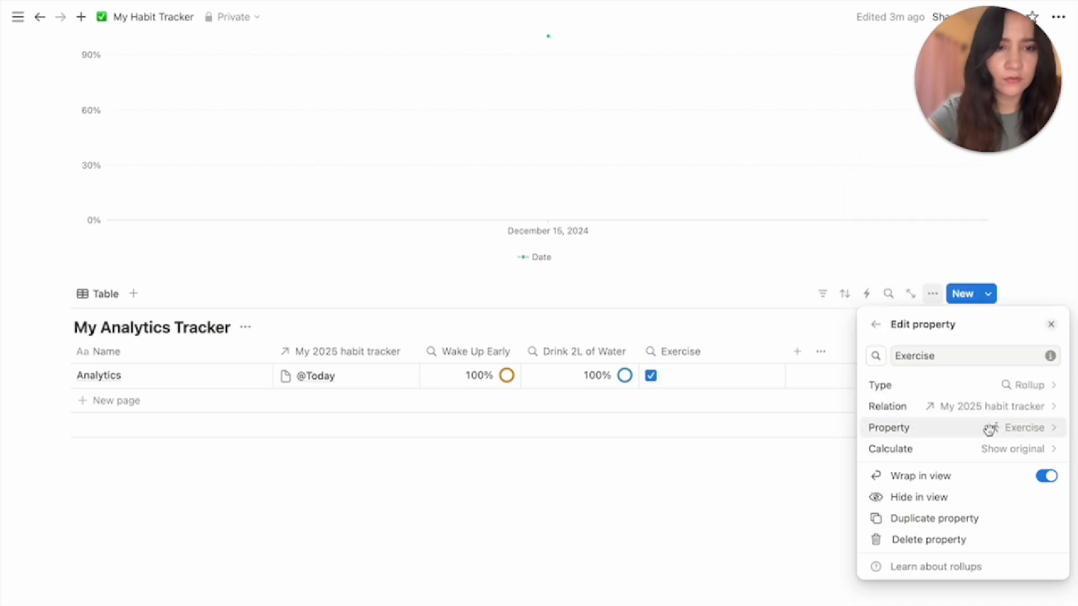
pyautogui.click(1012, 448)
pyautogui.moveTo(949, 515)
pyautogui.click(895, 505)
pyautogui.click(1034, 489)
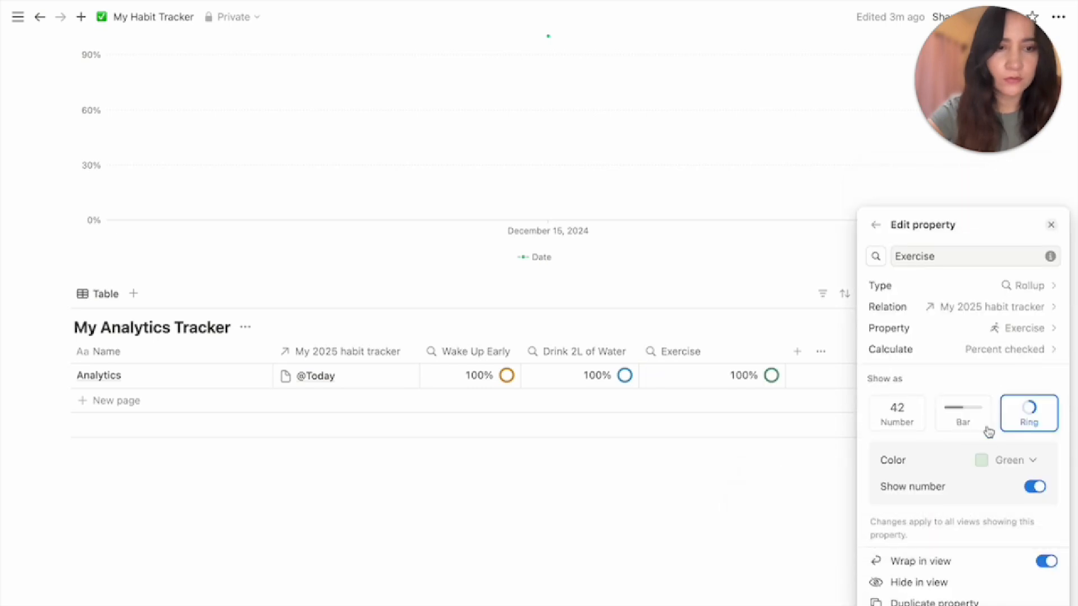
pyautogui.click(791, 483)
pyautogui.moveTo(785, 352); pyautogui.dragTo(721, 353)
# Add a Meditate rollup showing percent checked as a purple ring
pyautogui.click(735, 354)
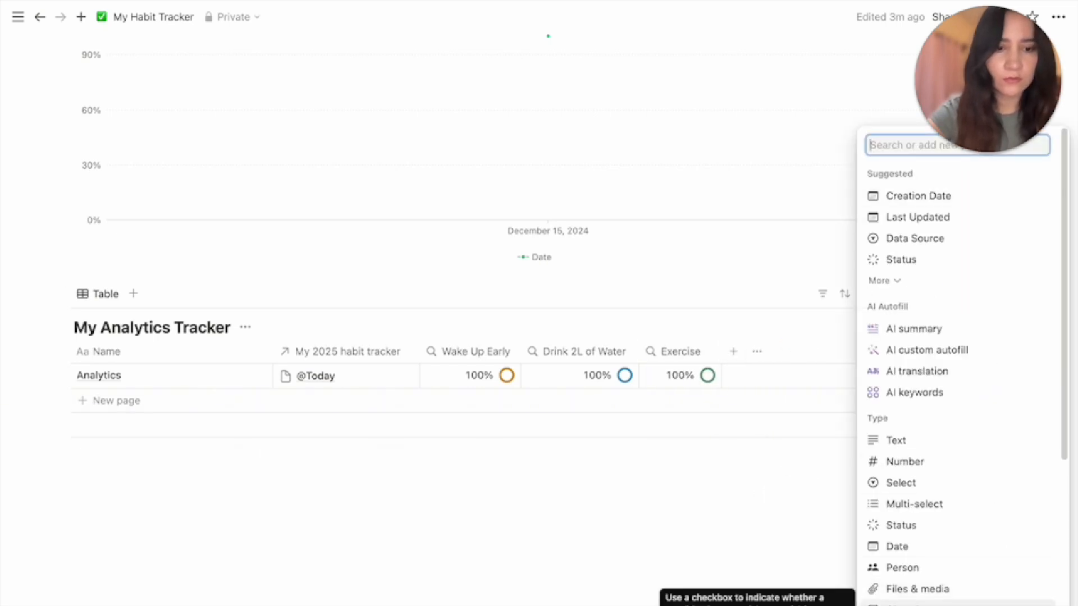
pyautogui.scroll(-3, 909, 589)
pyautogui.click(898, 592)
pyautogui.write('Meditate')
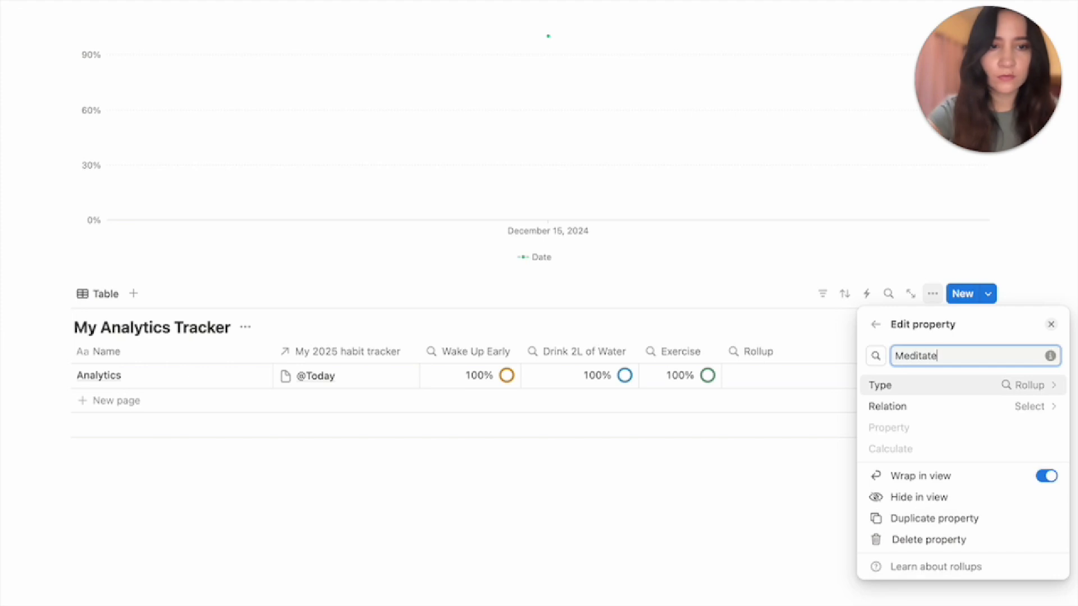
pyautogui.click(974, 406)
pyautogui.click(982, 431)
pyautogui.click(982, 428)
pyautogui.click(916, 298)
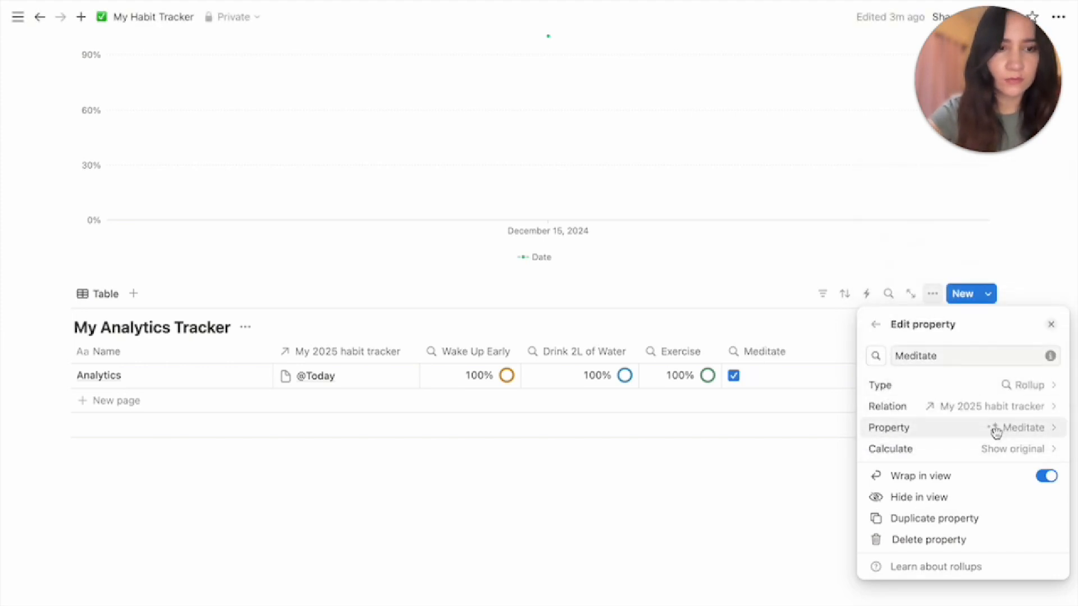
pyautogui.click(1004, 449)
pyautogui.click(876, 505)
pyautogui.click(1029, 413)
pyautogui.click(1015, 460)
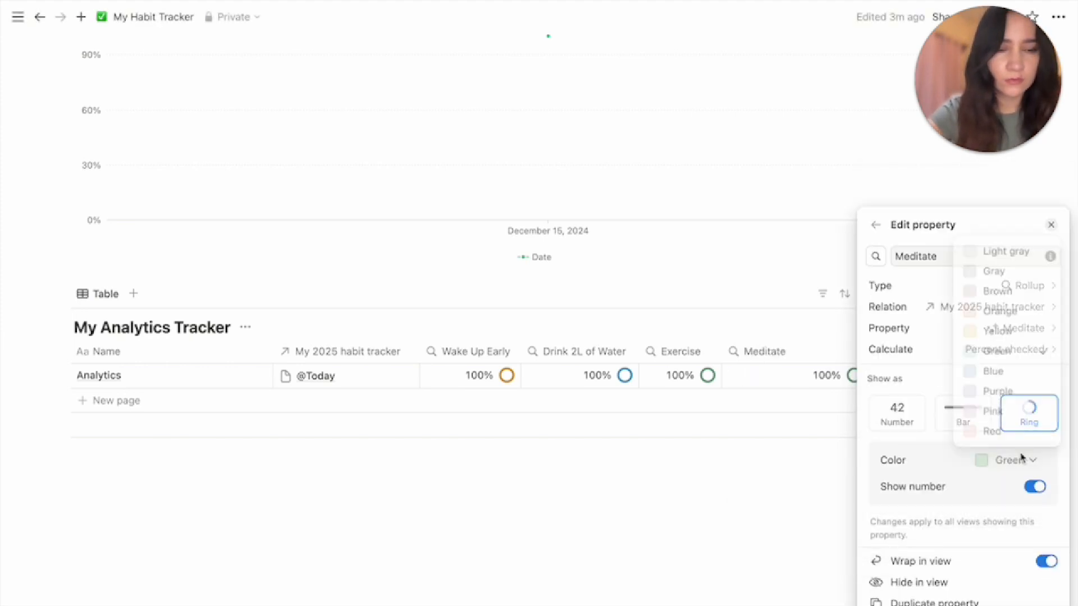
pyautogui.click(999, 389)
pyautogui.click(847, 380)
# Add a Read rollup showing percent checked as a pink ring, and narrow its column
pyautogui.click(855, 351)
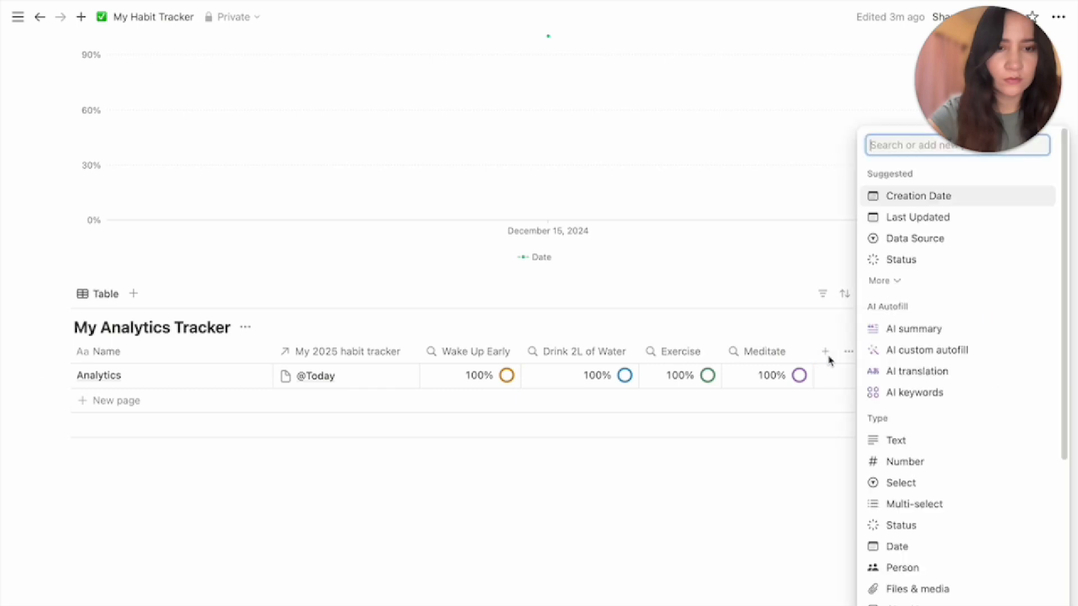
pyautogui.scroll(-3, 931, 506)
pyautogui.click(932, 531)
pyautogui.write('Read')
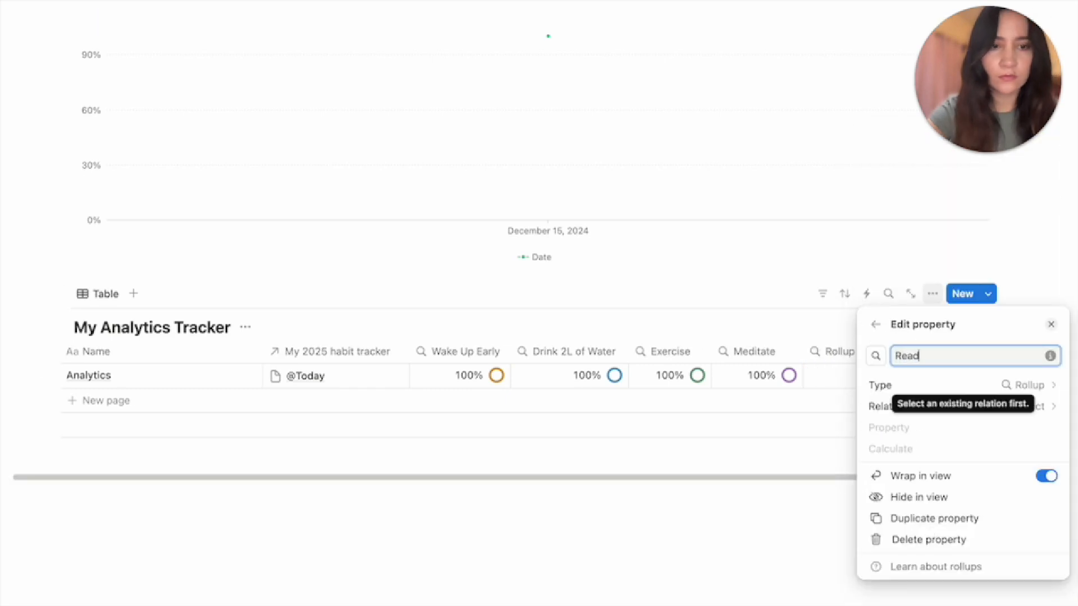
pyautogui.click(968, 407)
pyautogui.click(1027, 436)
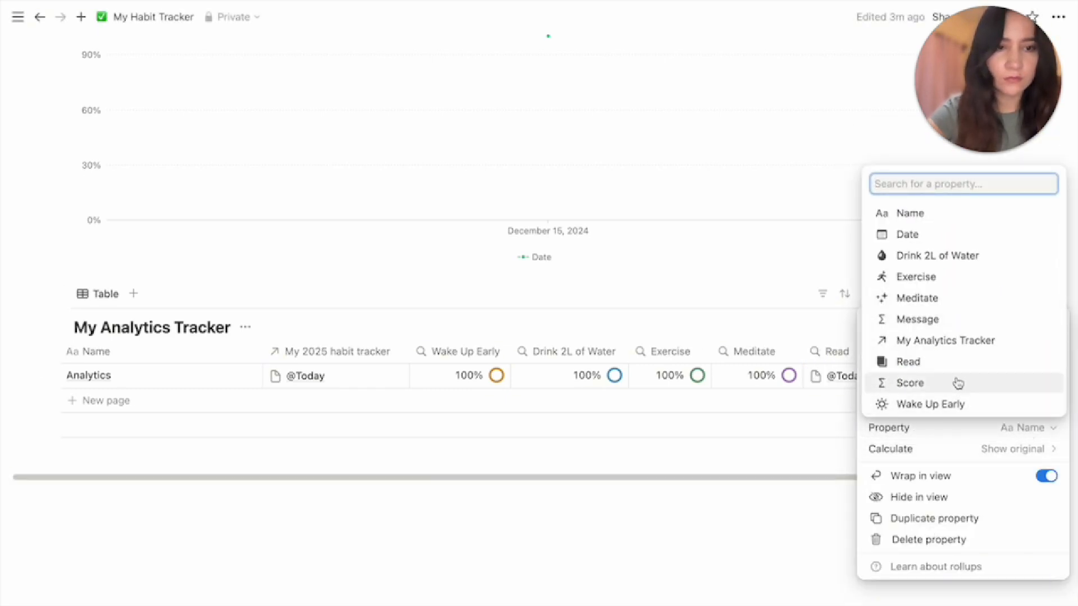
pyautogui.click(954, 361)
pyautogui.click(967, 448)
pyautogui.moveTo(945, 512)
pyautogui.click(794, 505)
pyautogui.click(1004, 460)
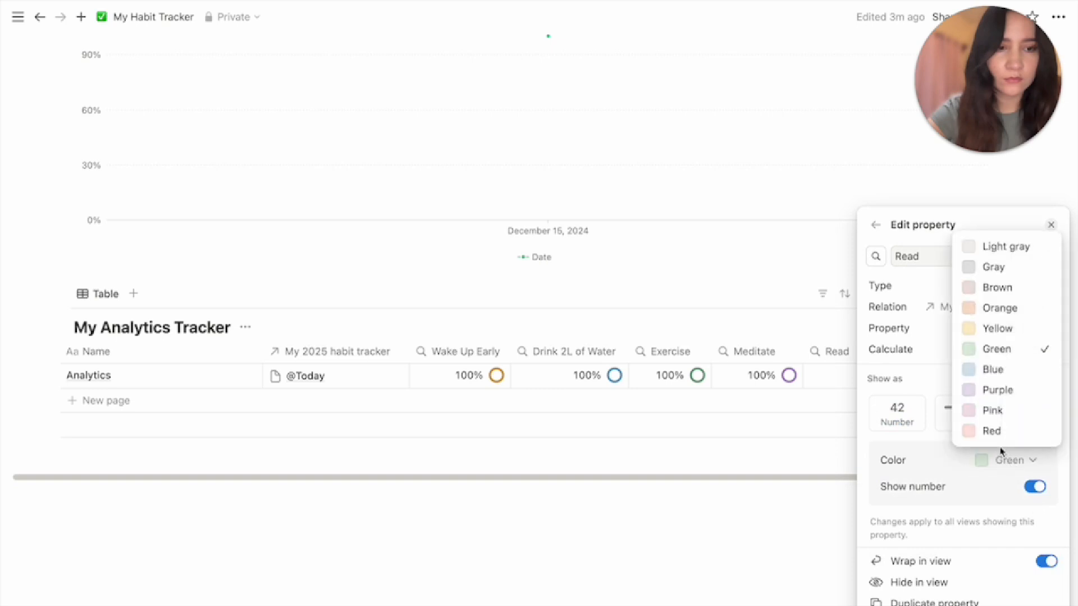
pyautogui.click(986, 409)
pyautogui.click(712, 529)
pyautogui.click(946, 352)
pyautogui.click(946, 352)
pyautogui.moveTo(948, 353); pyautogui.dragTo(876, 357)
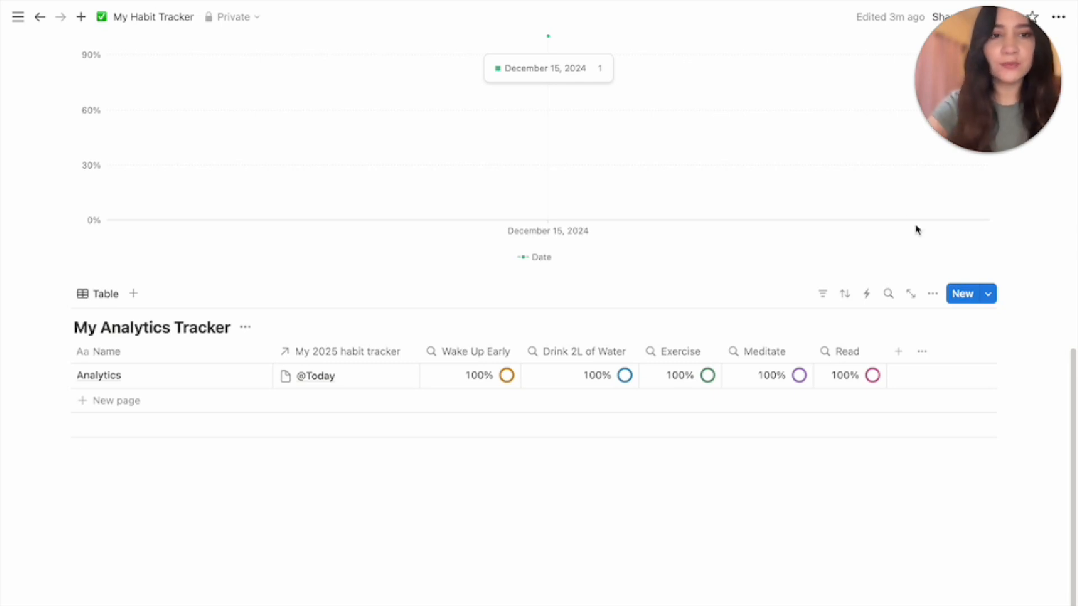
# Switch the tracker view to a Gallery layout with card preview set to None
pyautogui.click(932, 293)
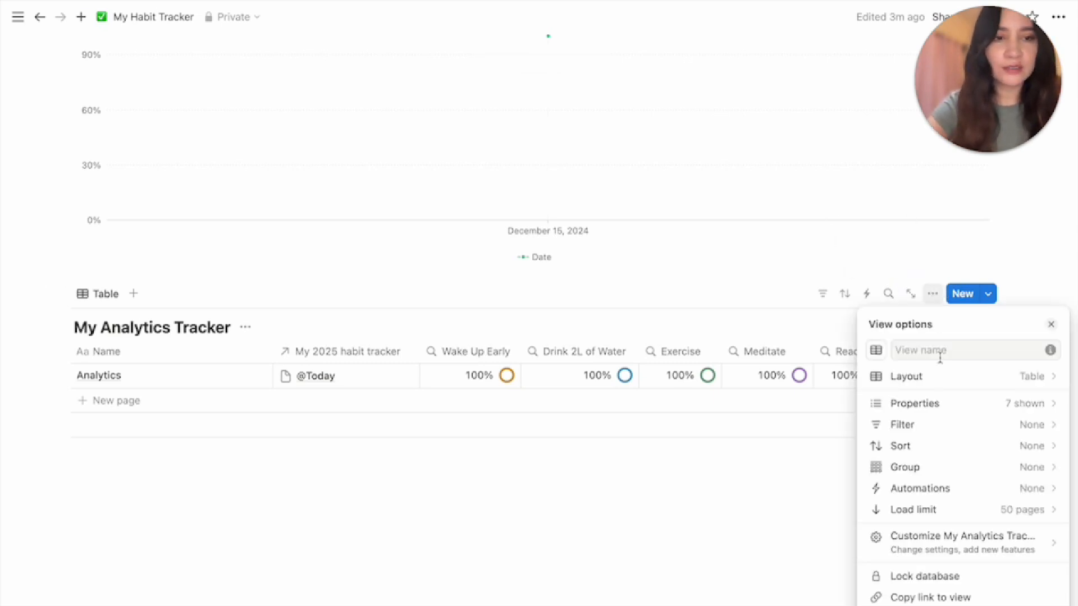
pyautogui.click(943, 376)
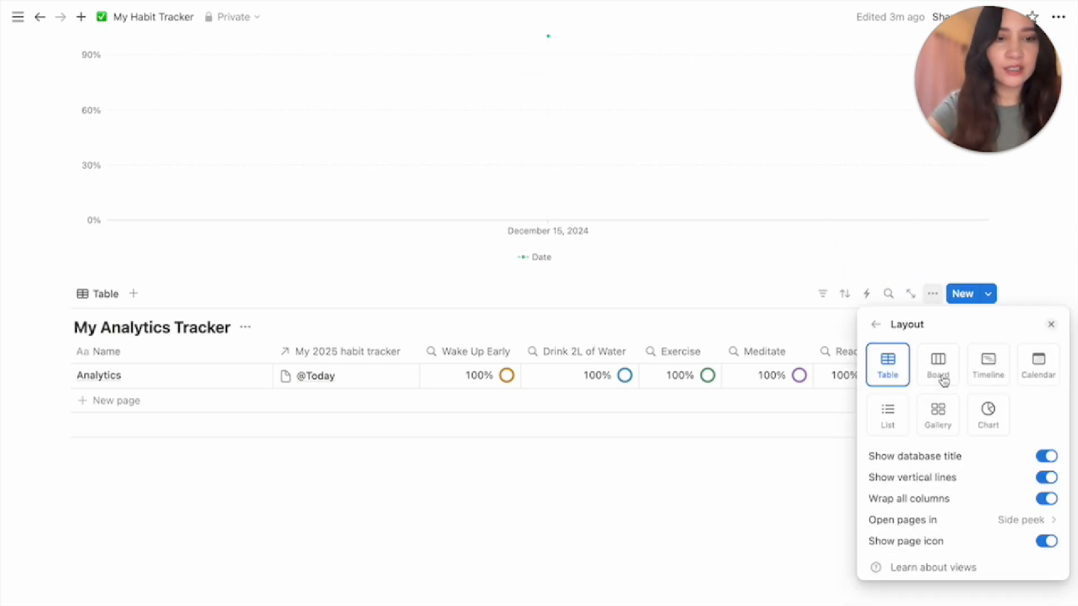
pyautogui.click(937, 424)
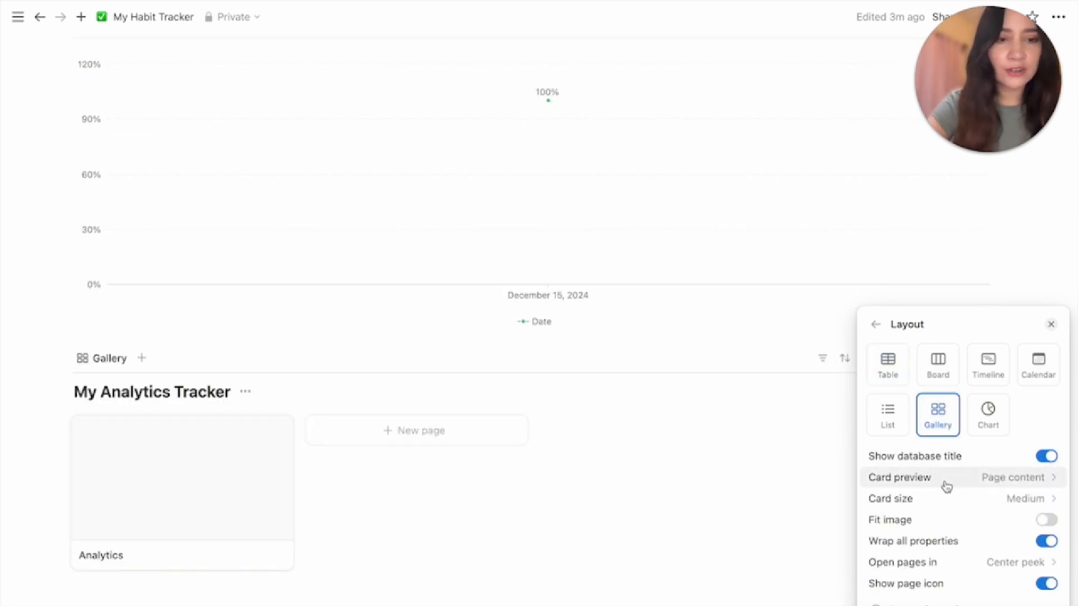
pyautogui.click(1006, 478)
pyautogui.click(948, 500)
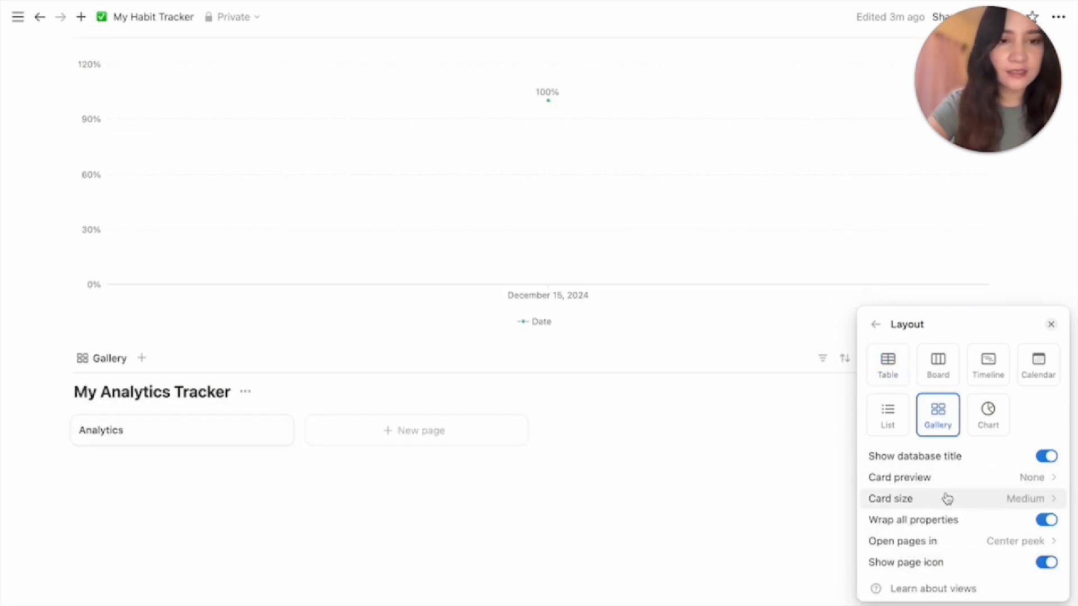
pyautogui.click(875, 325)
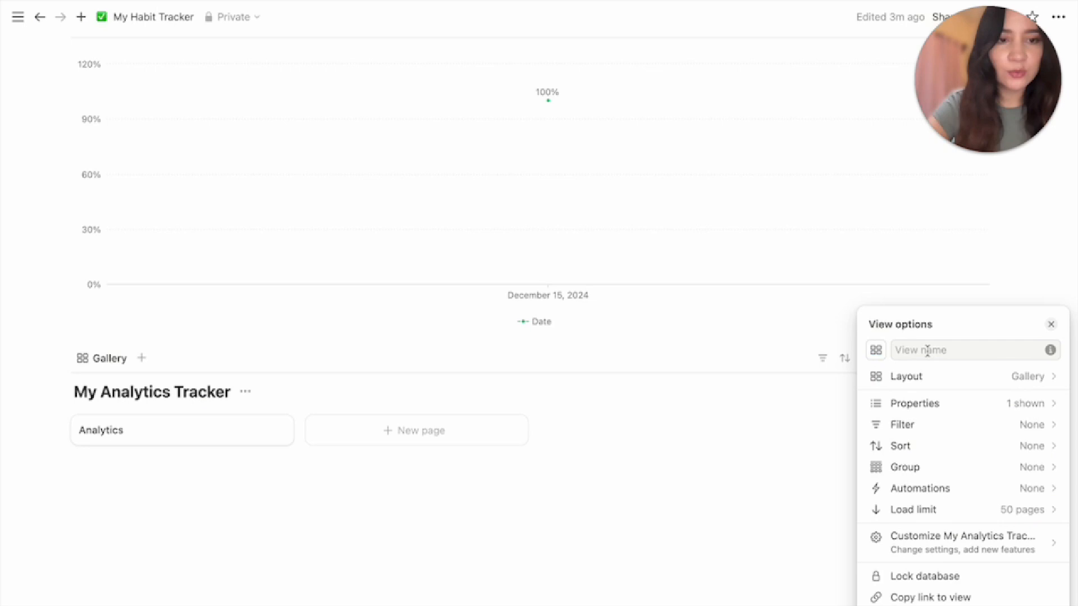
# Show all properties on the cards except My 2025 habit tracker
pyautogui.click(1029, 407)
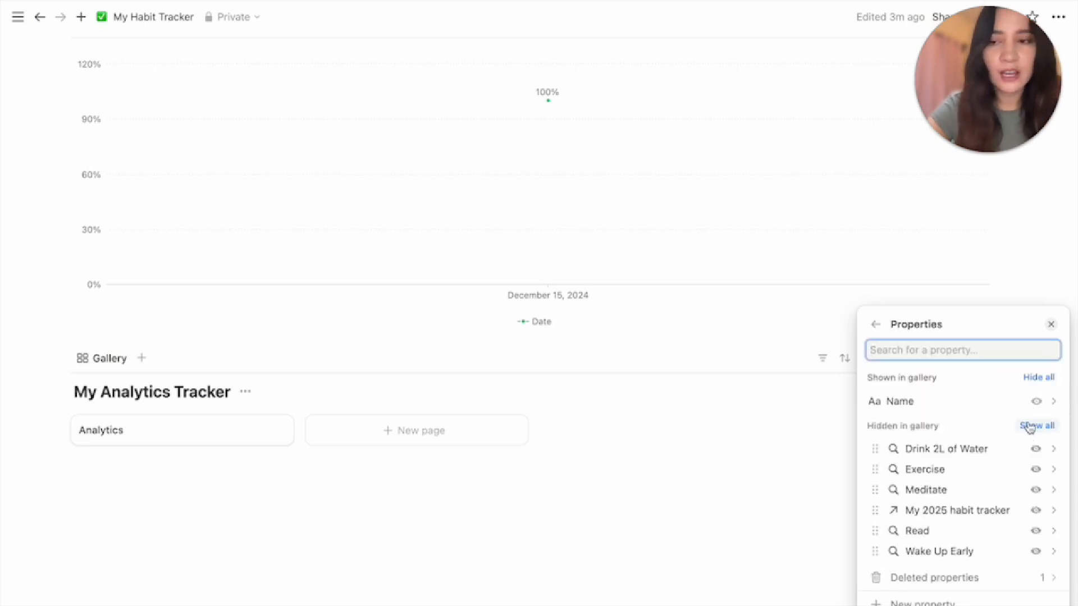
pyautogui.click(1036, 428)
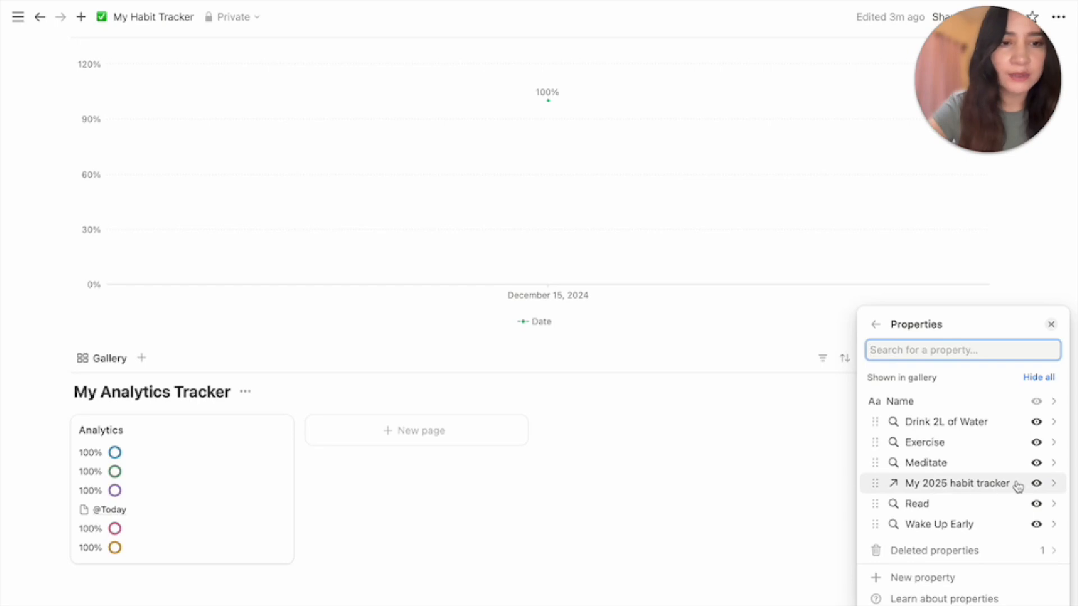
pyautogui.click(1036, 484)
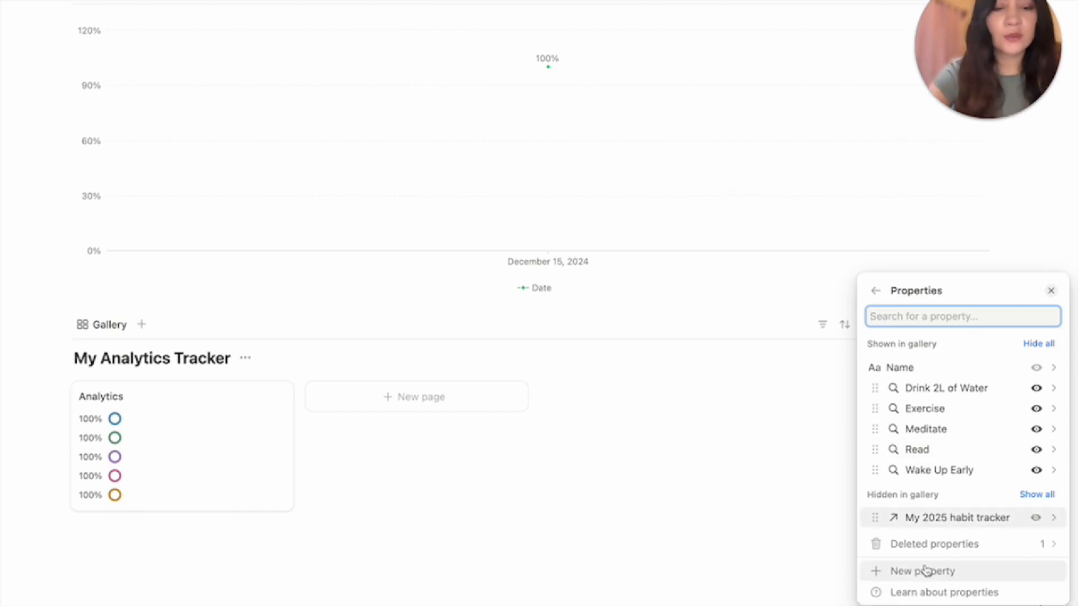
pyautogui.click(921, 573)
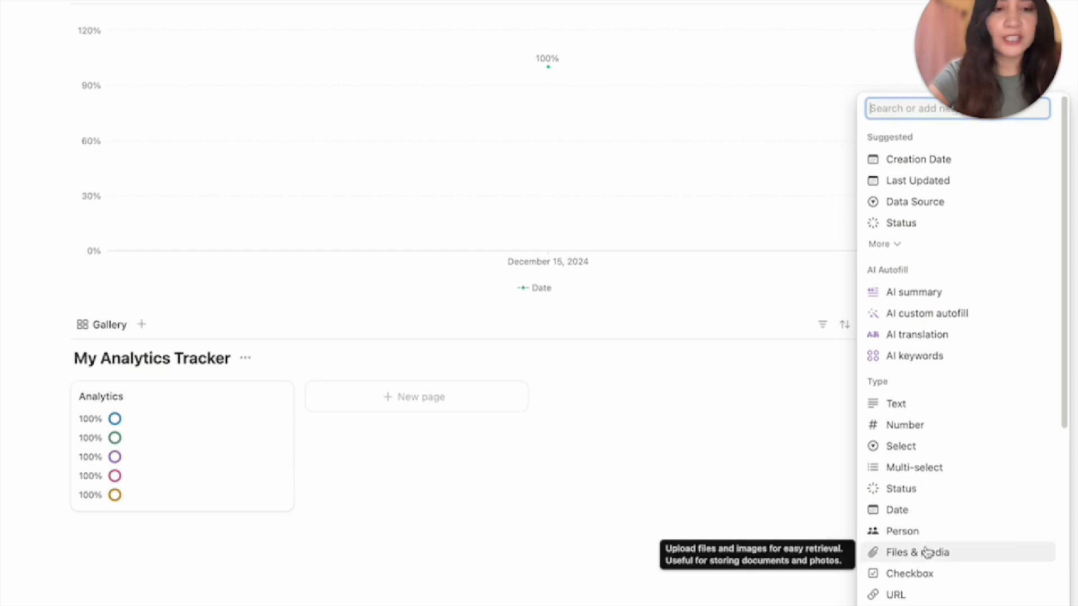
# Create a 'Wake up label' formula property returning "Wake Up Early:".style("b")
pyautogui.scroll(-1, 928, 551)
pyautogui.scroll(-3, 927, 553)
pyautogui.click(926, 551)
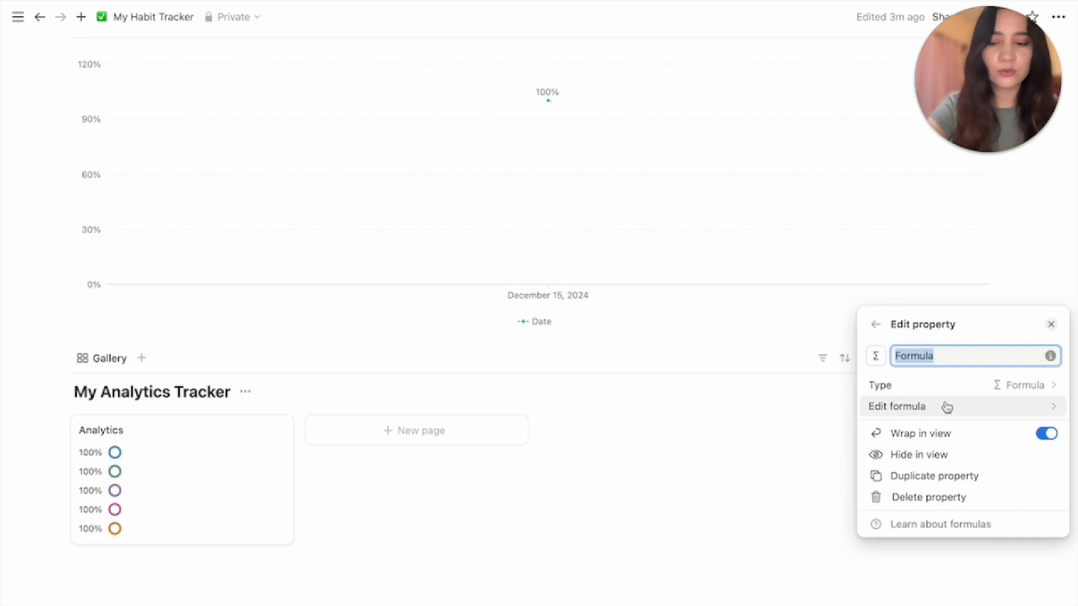
pyautogui.write('Wake up label')
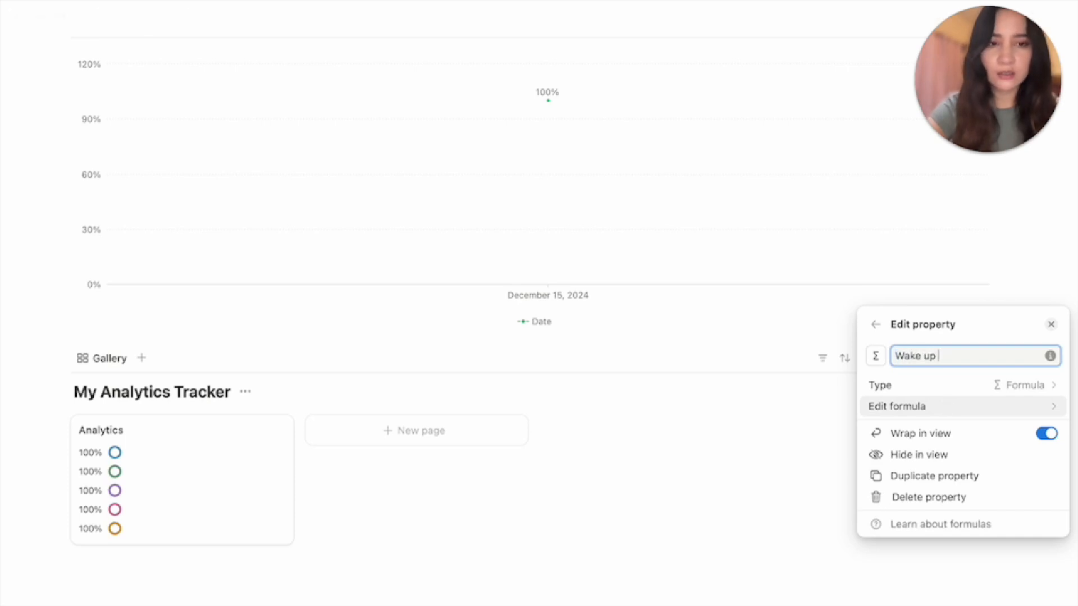
pyautogui.click(966, 408)
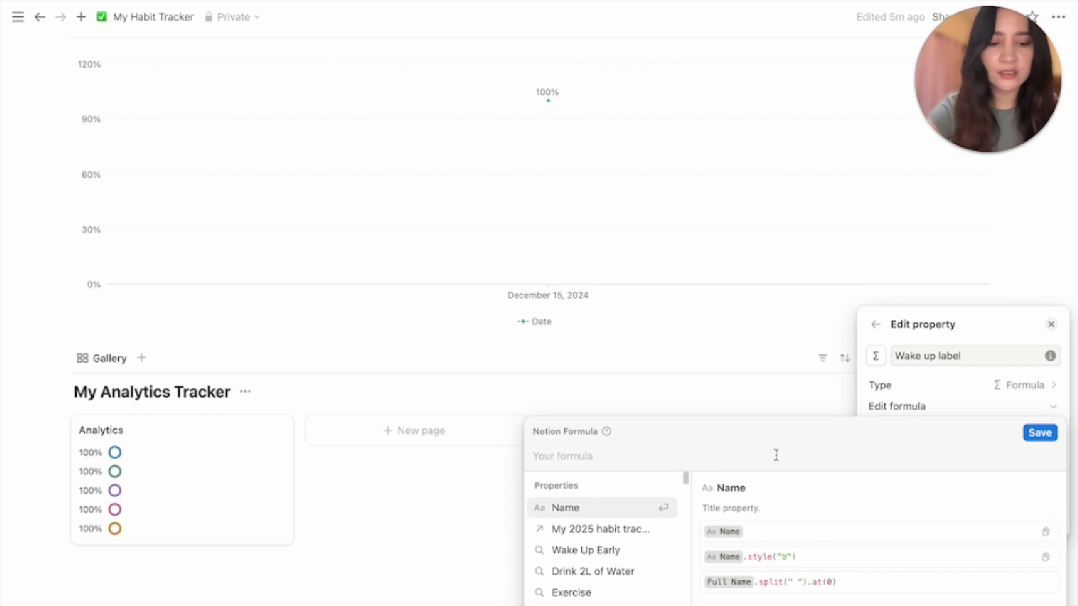
pyautogui.write('"Wake Up Early:')
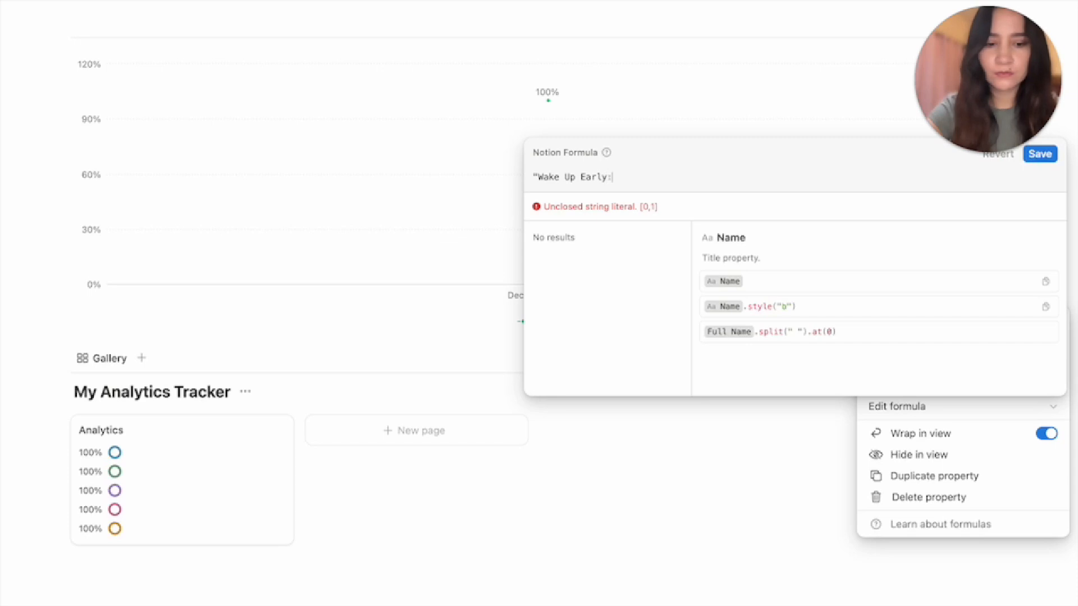
pyautogui.write('"')
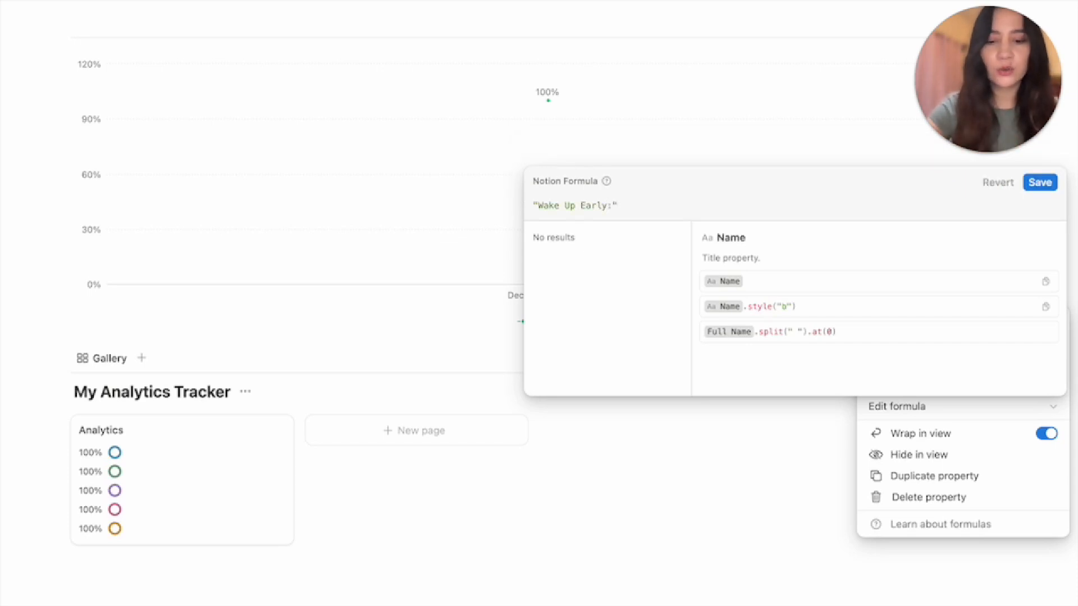
pyautogui.write('.s')
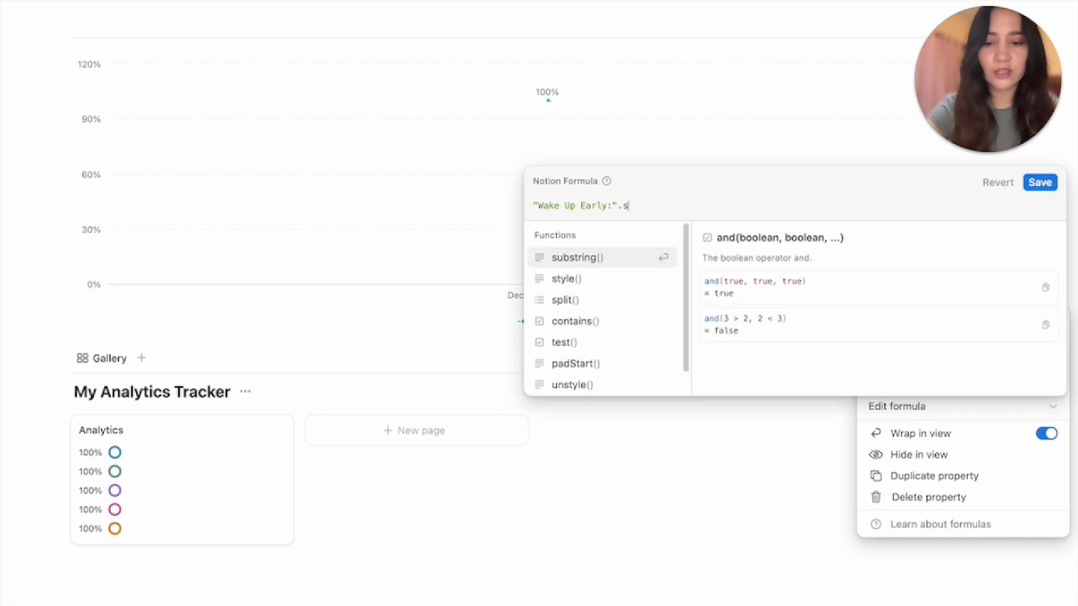
pyautogui.write('tyle(')
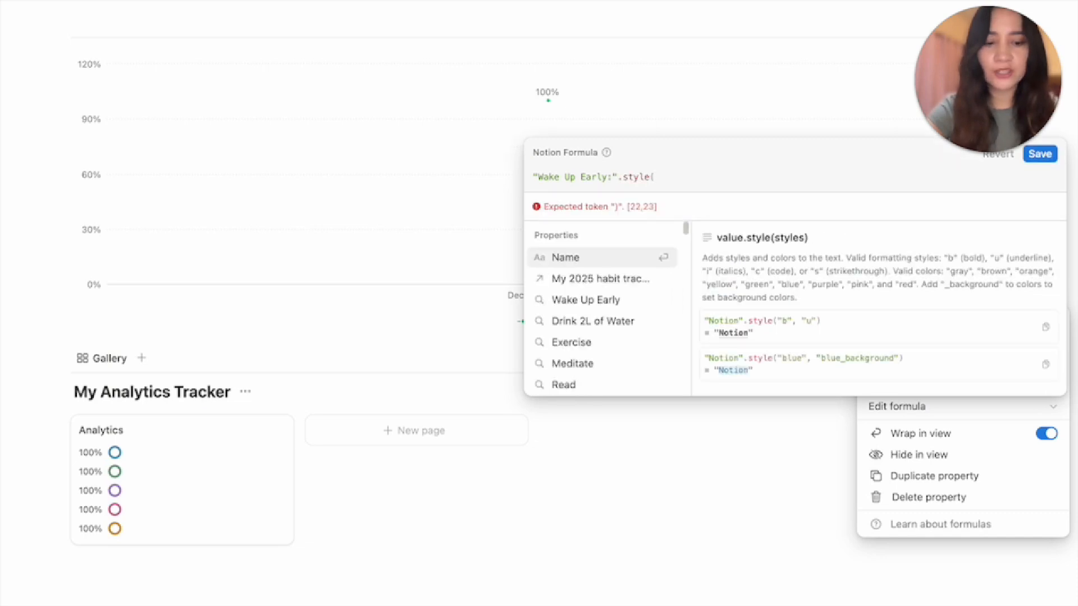
pyautogui.write('"')
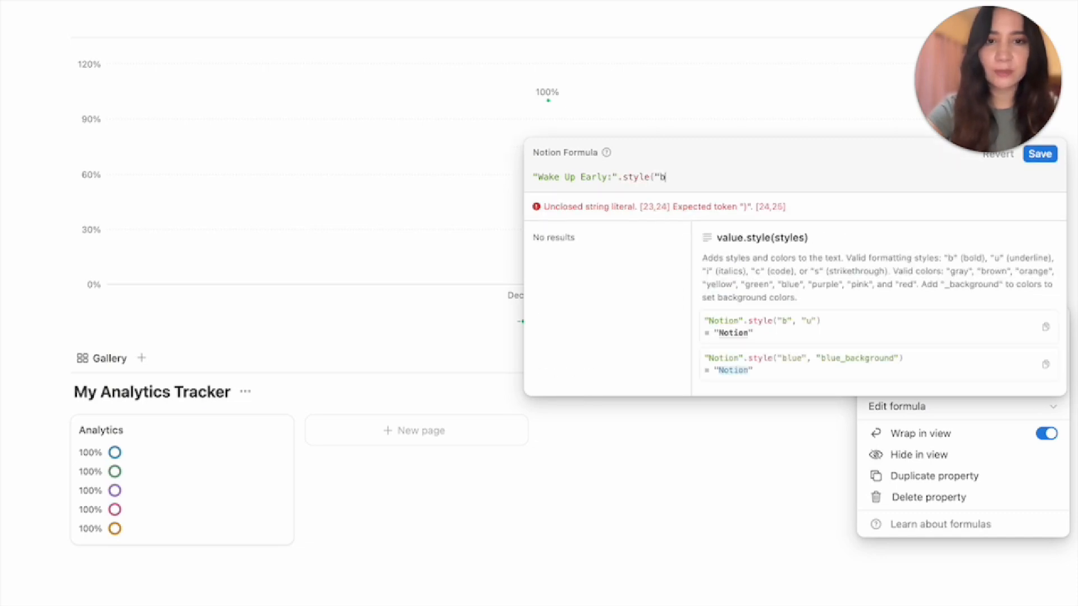
pyautogui.write('b")')
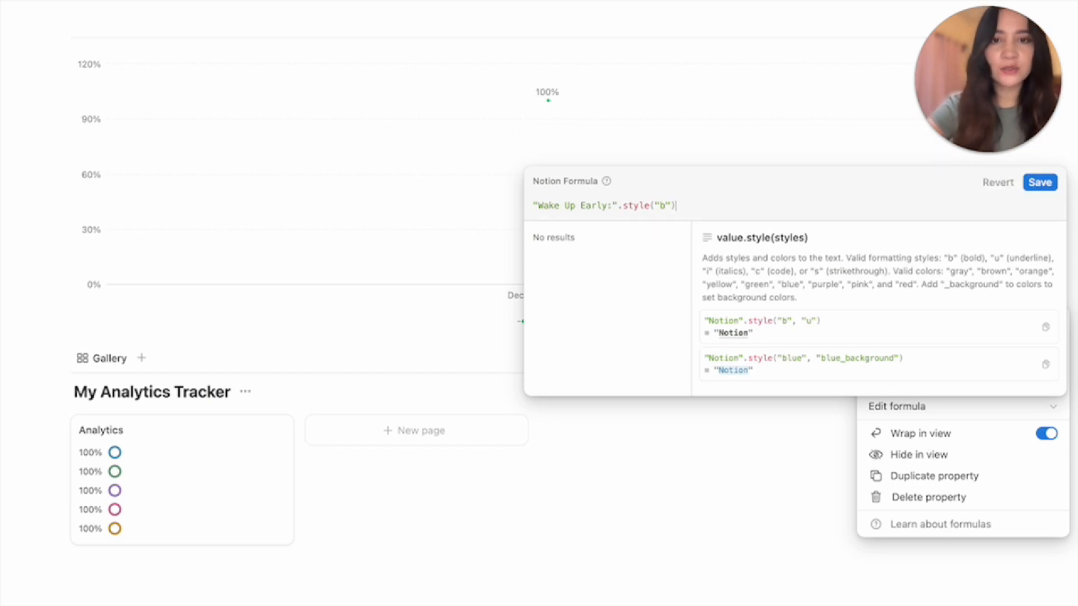
pyautogui.click(1044, 184)
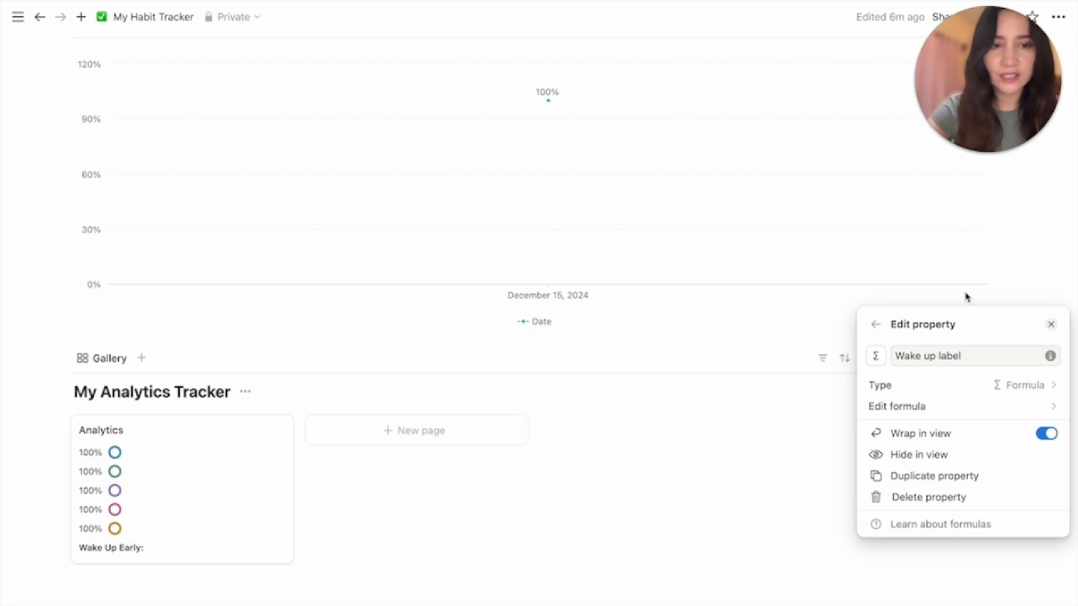
# Create a Water formula property returning "Drink 2L of Water:".style("b")
pyautogui.click(879, 331)
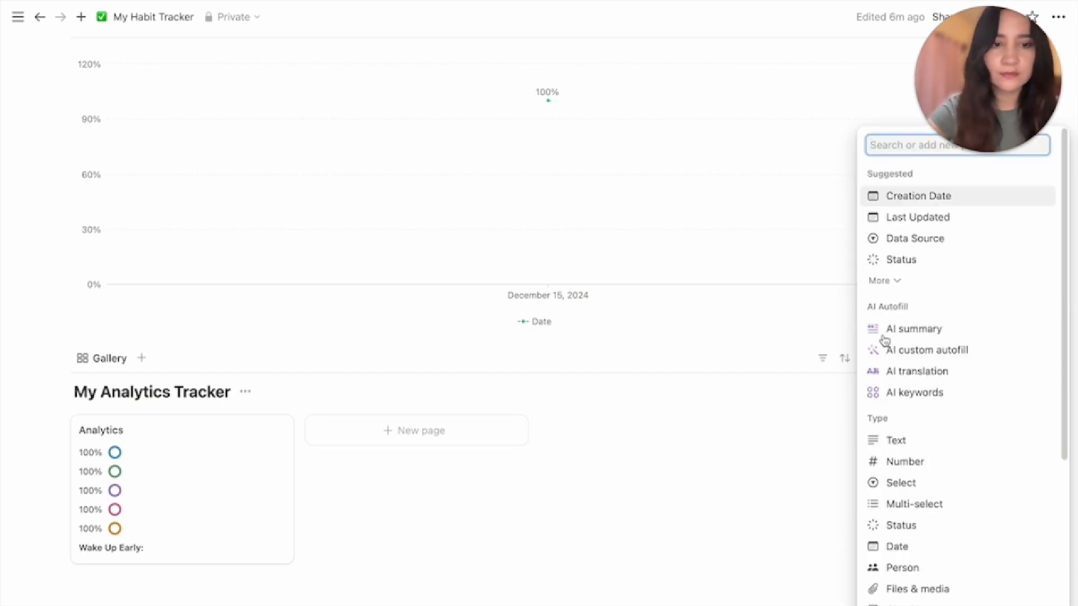
pyautogui.scroll(-3, 921, 553)
pyautogui.click(920, 600)
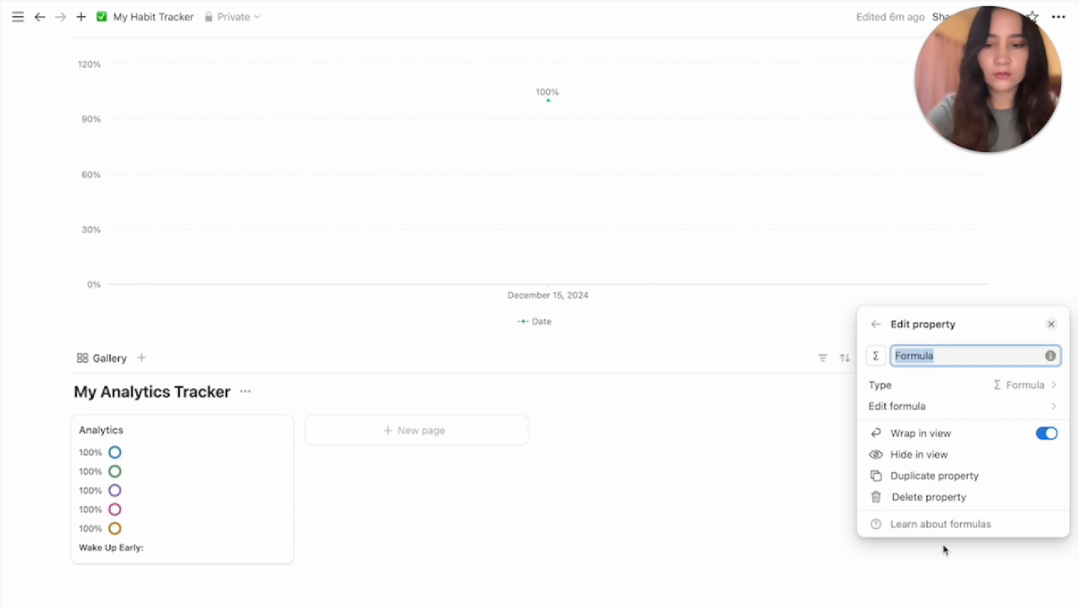
pyautogui.write('Water')
pyautogui.click(969, 409)
pyautogui.write('"')
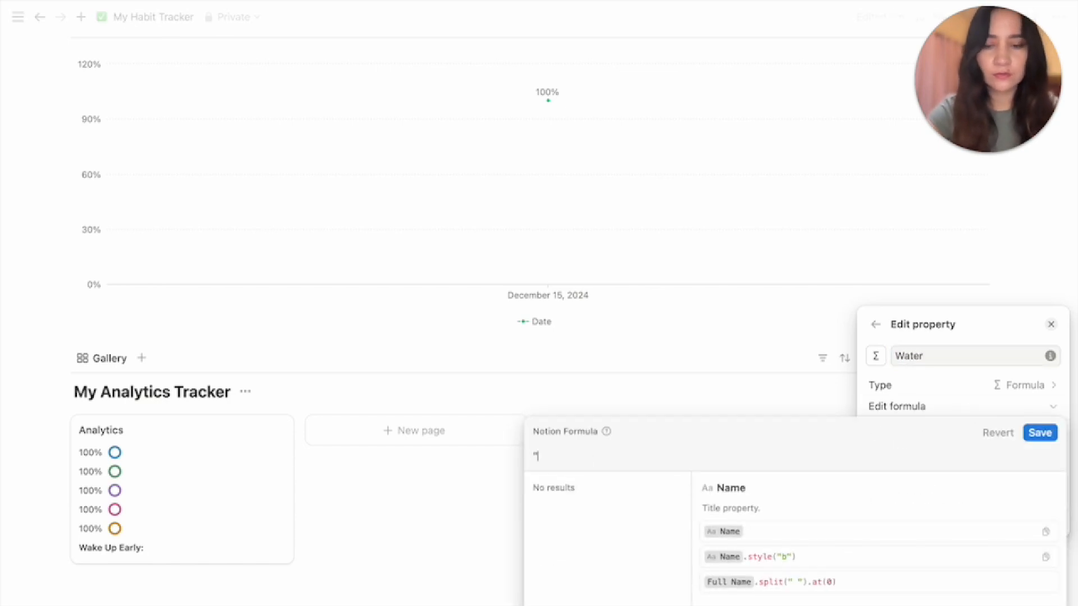
pyautogui.write('Drink 2L of Wat')
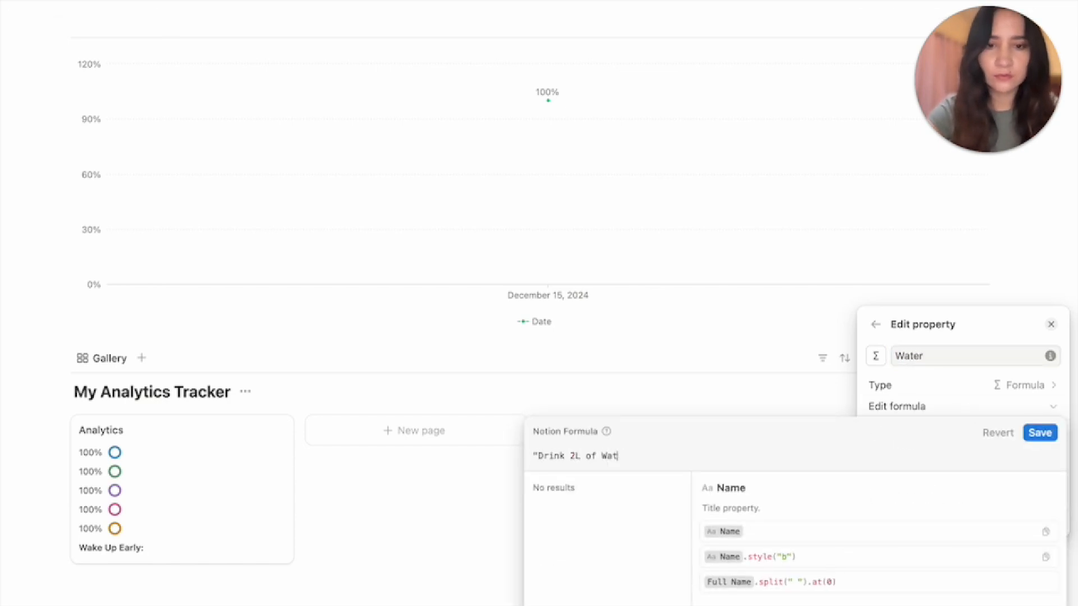
pyautogui.write('er:".st')
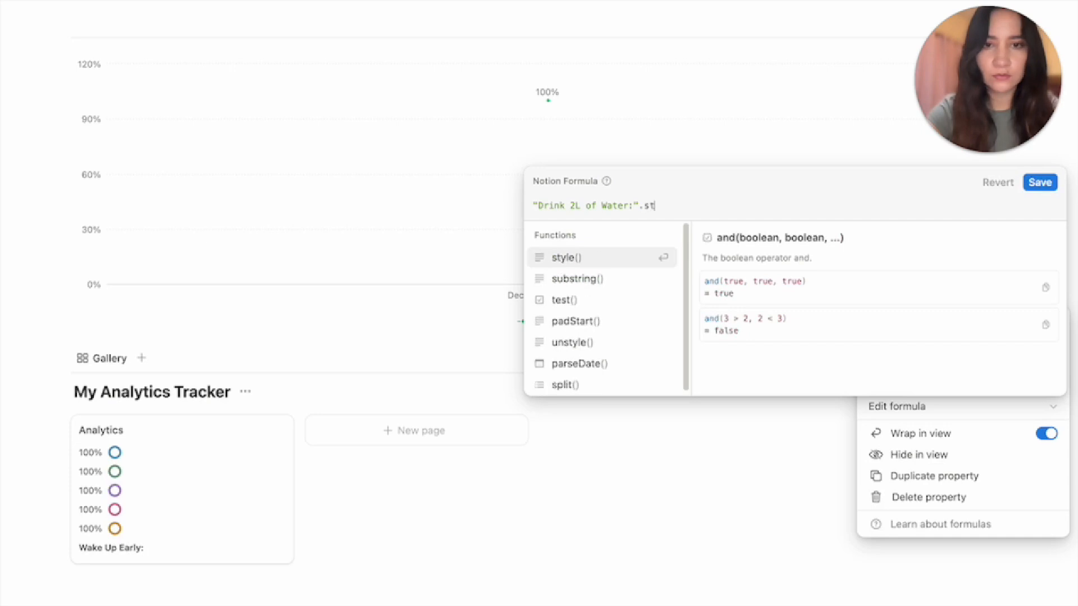
pyautogui.write('yle("b")')
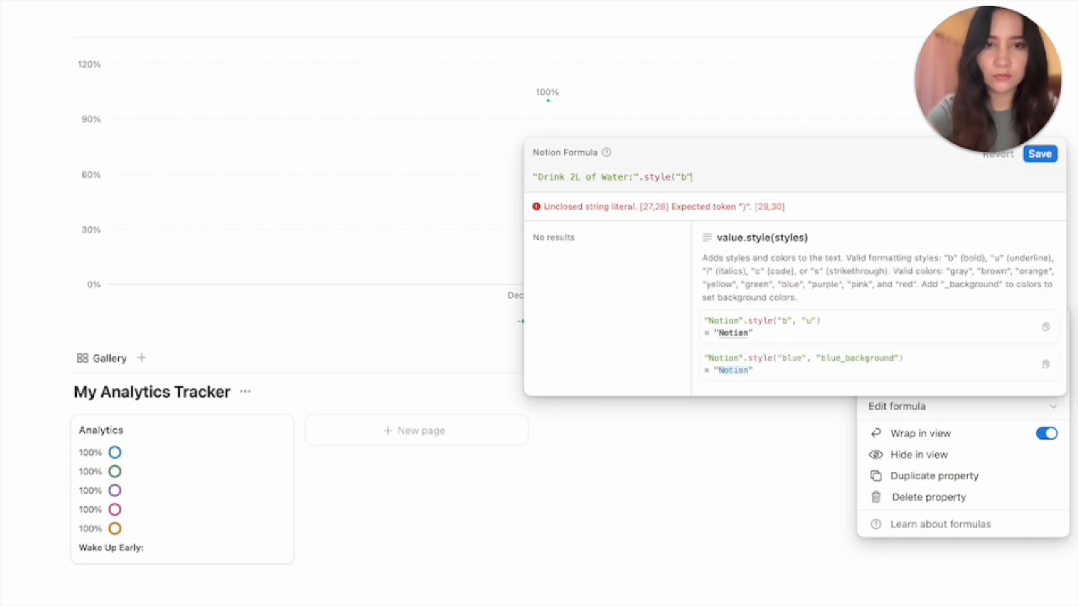
pyautogui.click(1044, 186)
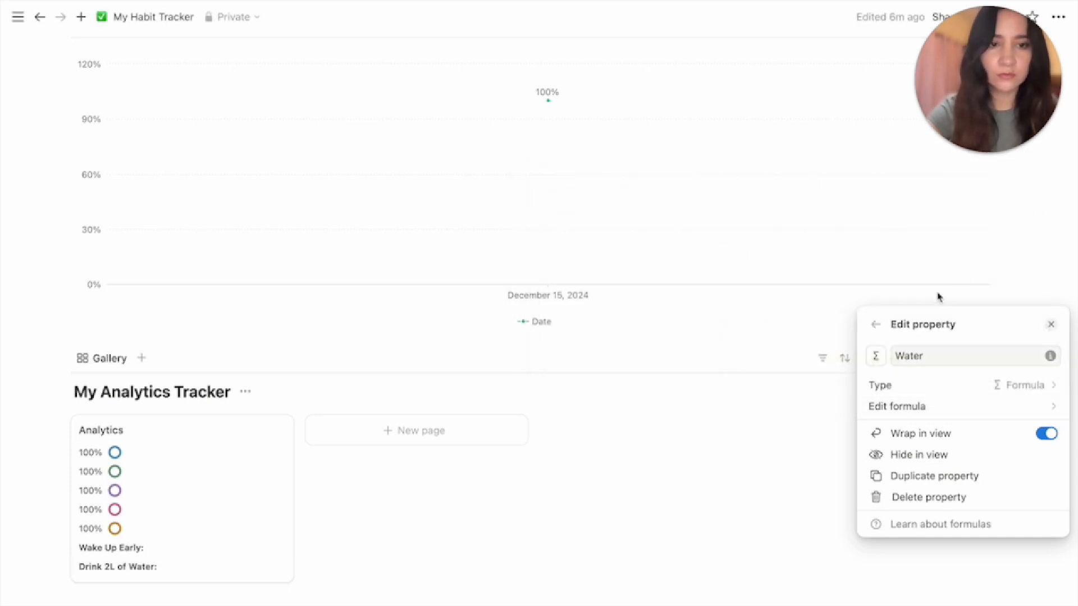
# Create an 'Exercise label' formula property returning "Exercise:".style("b")
pyautogui.click(874, 323)
pyautogui.scroll(-2, 918, 589)
pyautogui.click(918, 596)
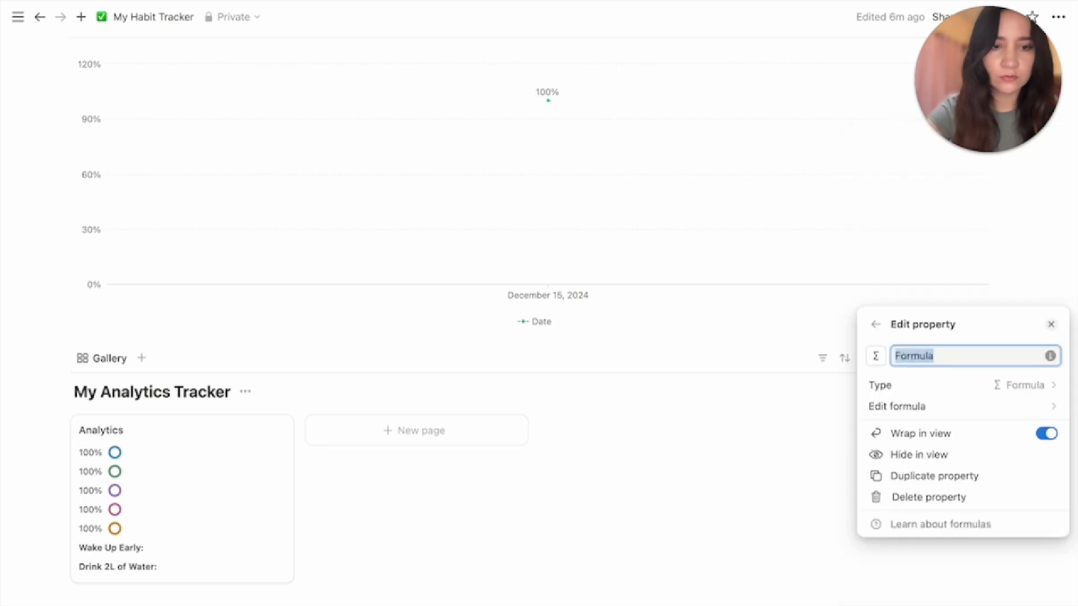
pyautogui.write('Exercise labe')
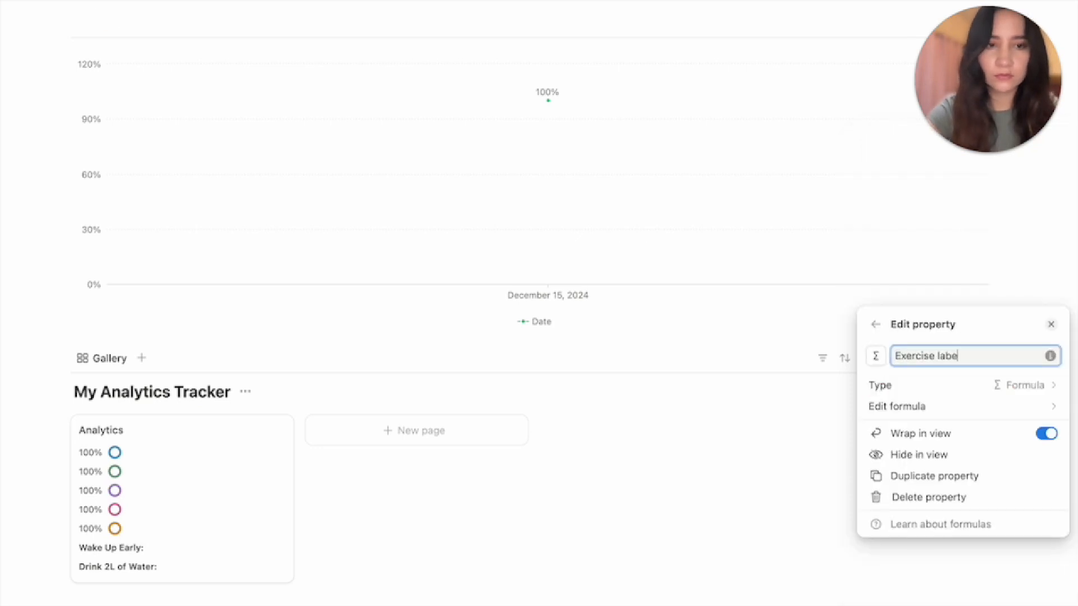
pyautogui.write('l')
pyautogui.click(984, 406)
pyautogui.write('"E')
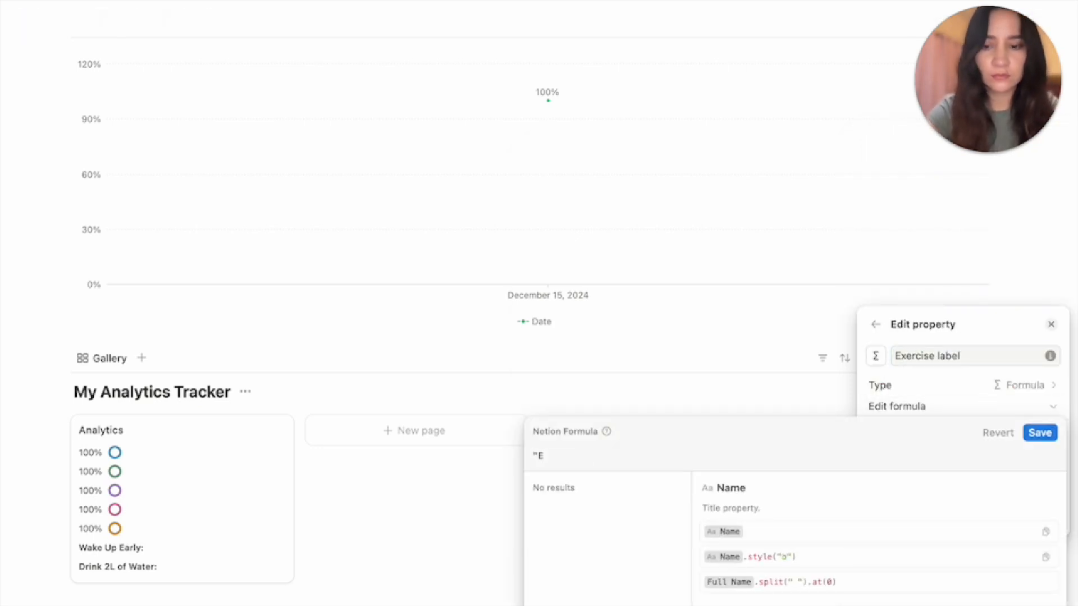
pyautogui.write('xercise:".sty')
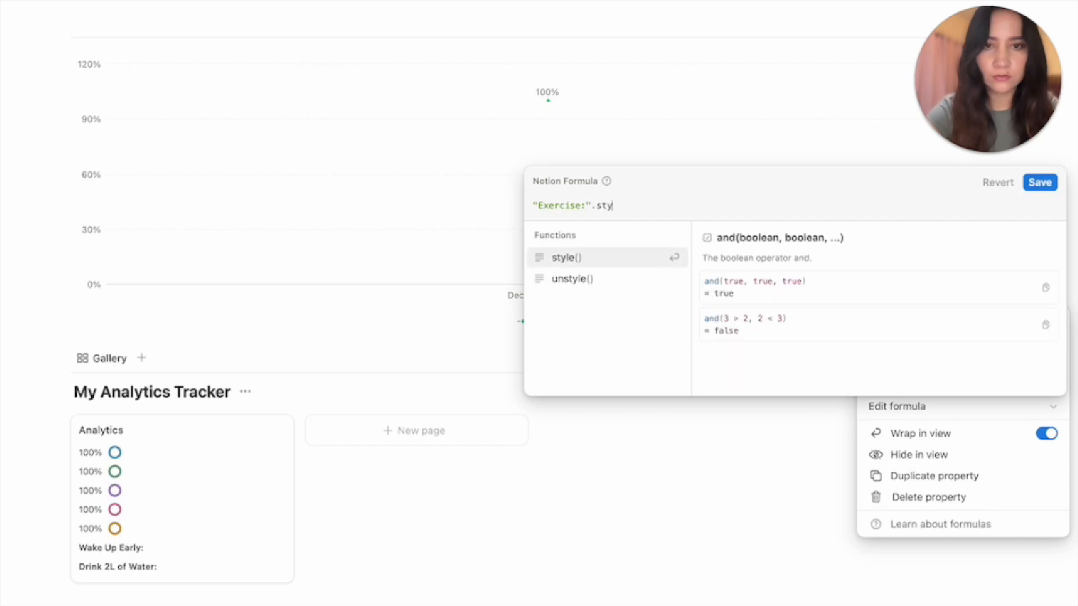
pyautogui.write('le("b")')
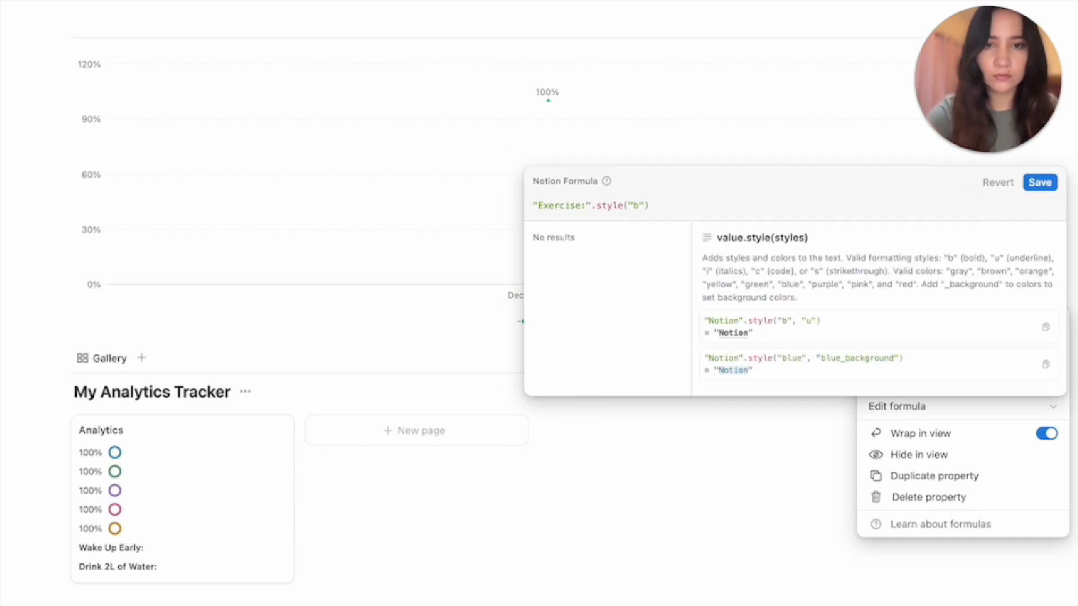
pyautogui.click(1041, 183)
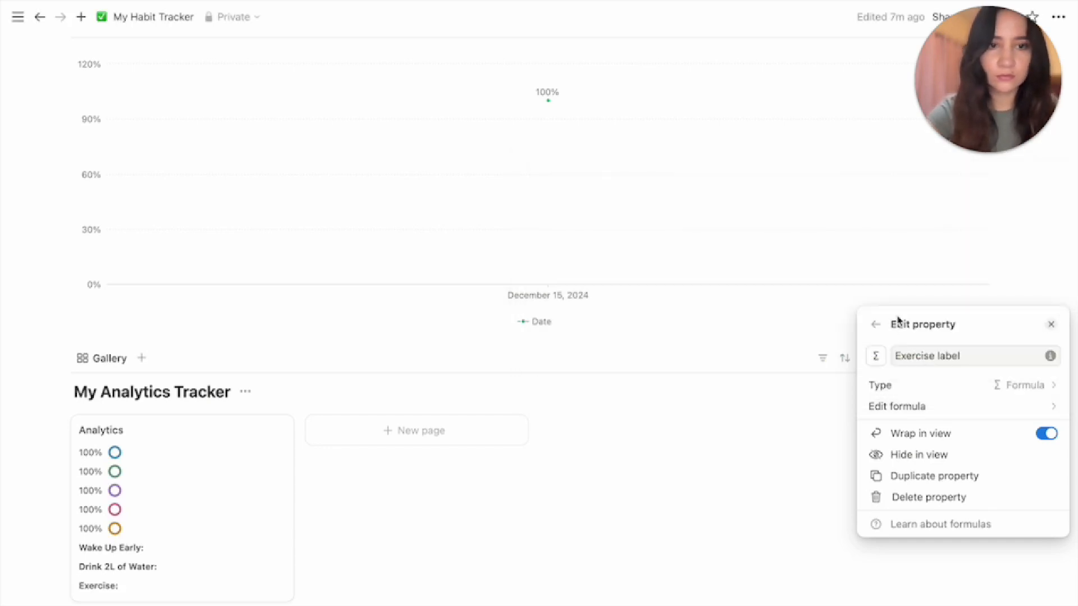
pyautogui.click(879, 331)
pyautogui.scroll(-3, 942, 563)
# Create a 'Meditate label' formula property returning "Meditate:".style("b")
pyautogui.click(943, 563)
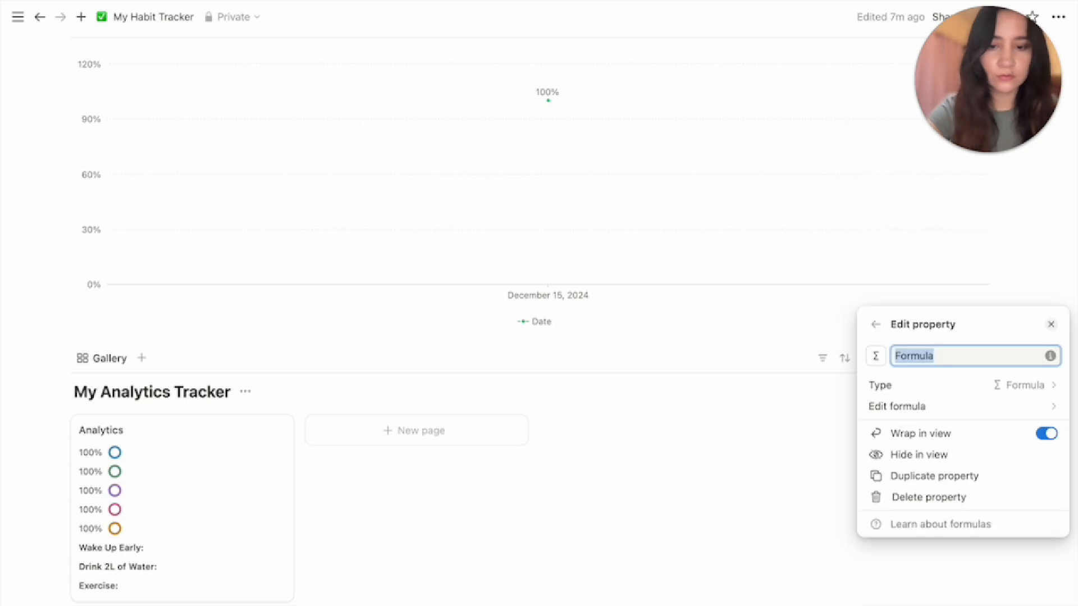
pyautogui.write('Meditate label')
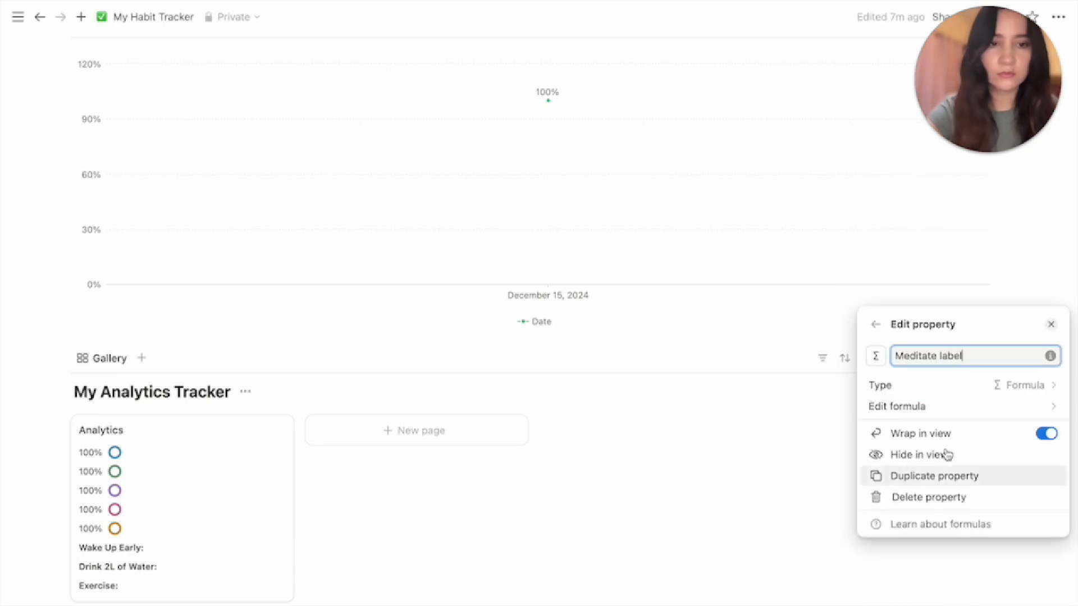
pyautogui.click(936, 406)
pyautogui.write('"Me')
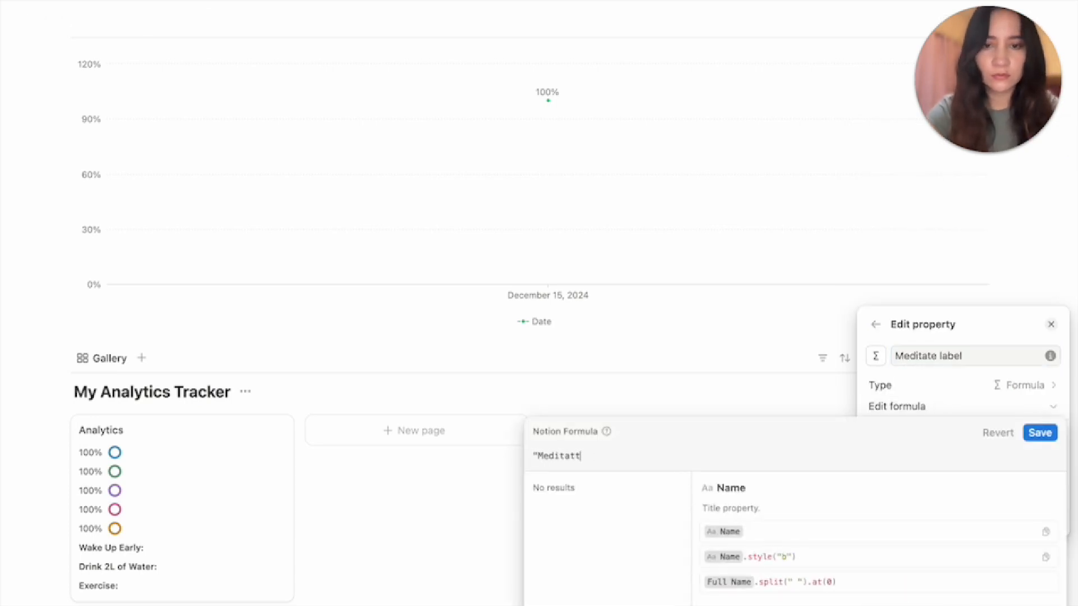
pyautogui.write('ditate:".styl')
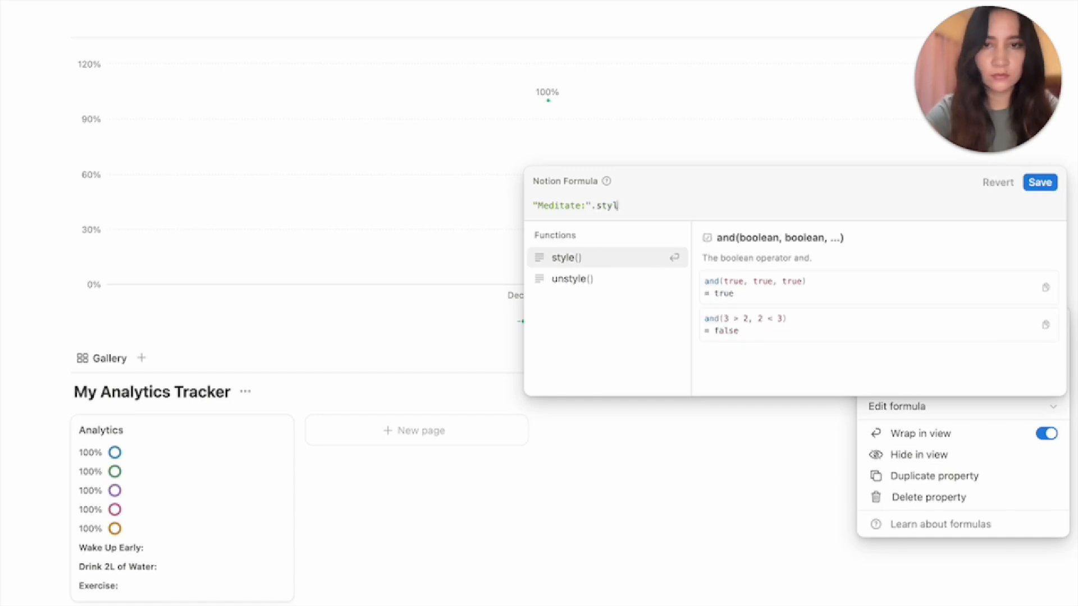
pyautogui.write('e("b")')
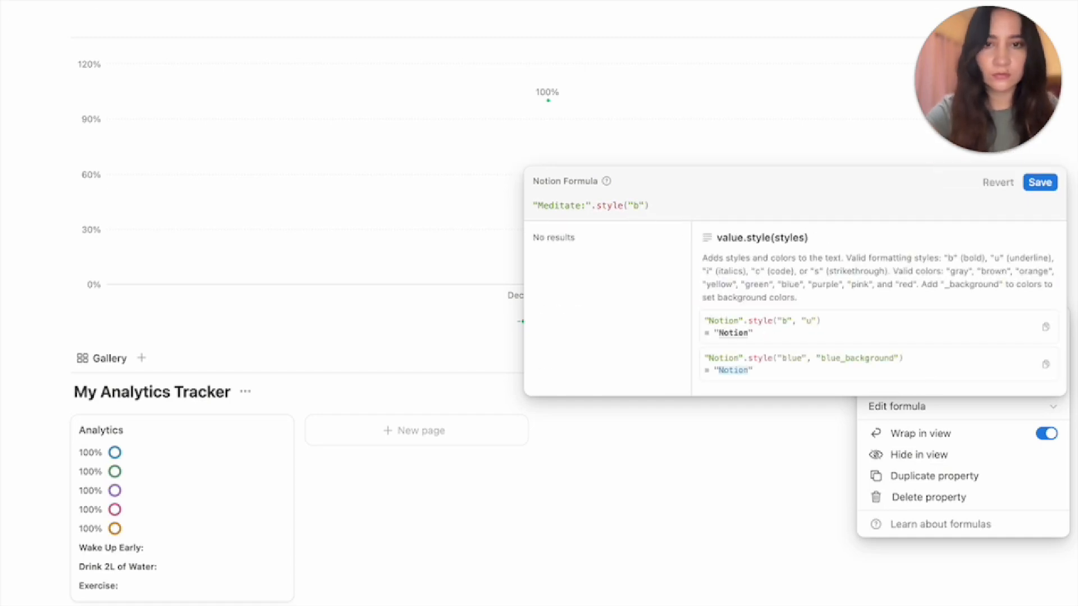
pyautogui.click(1037, 195)
# Create a Read label formula property showing bold "Read:" text
pyautogui.click(988, 385)
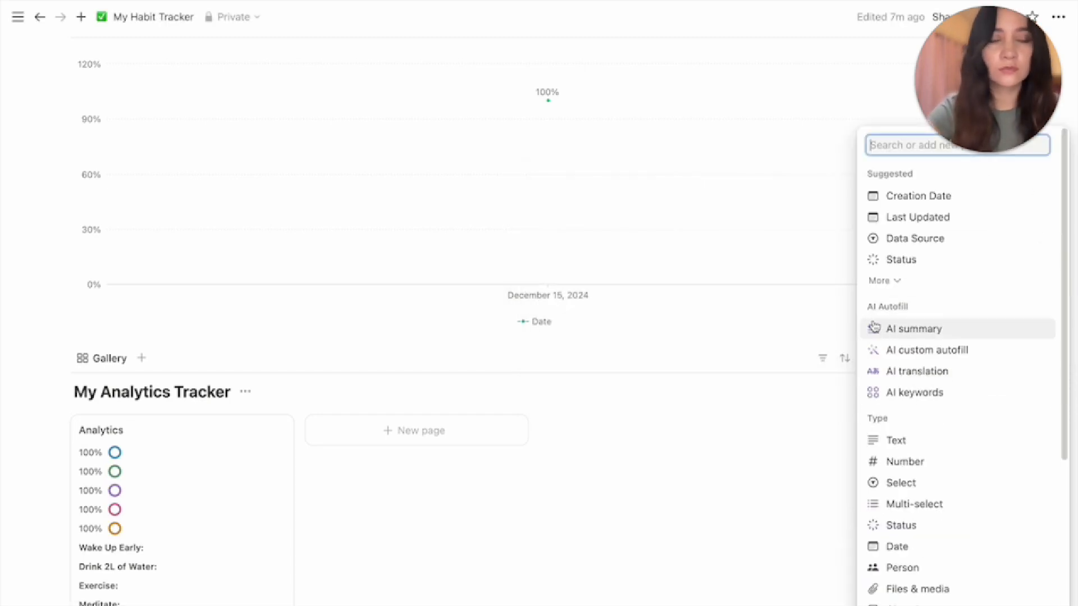
pyautogui.scroll(-4, 921, 569)
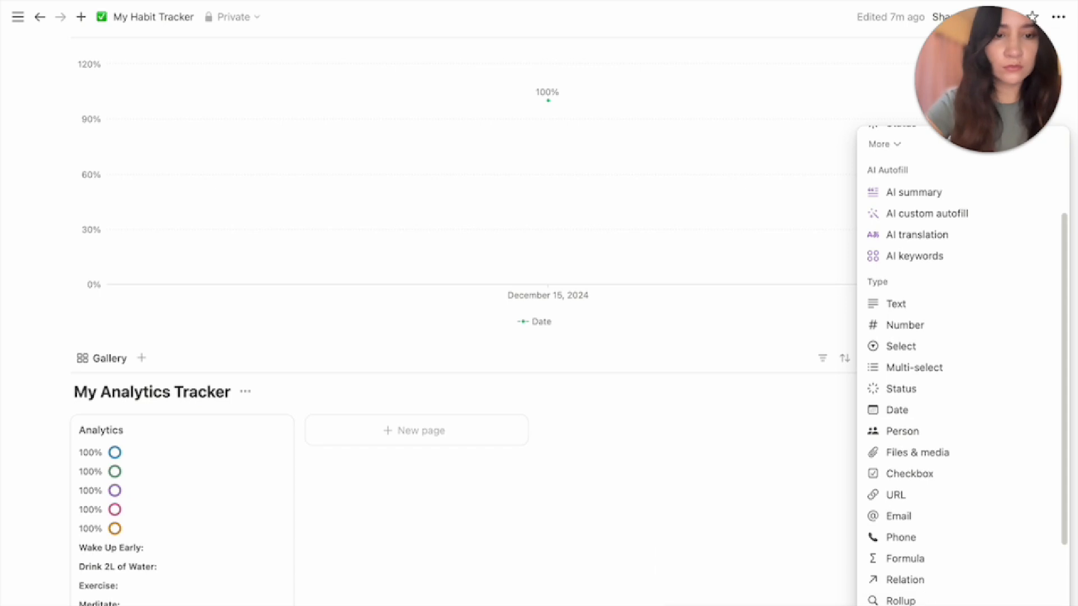
pyautogui.click(921, 512)
pyautogui.write('Read label')
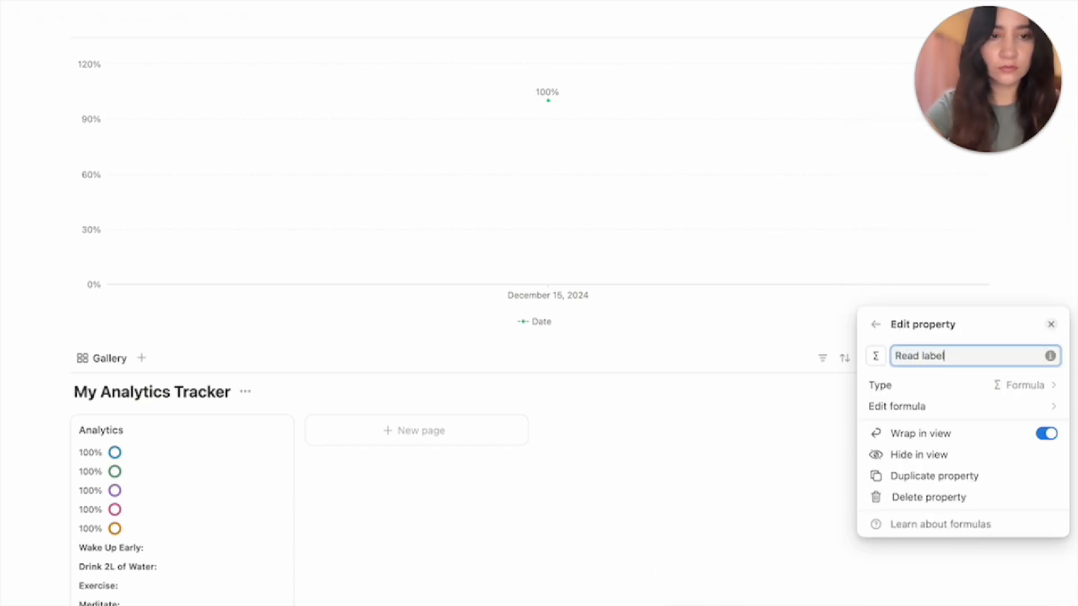
pyautogui.click(929, 408)
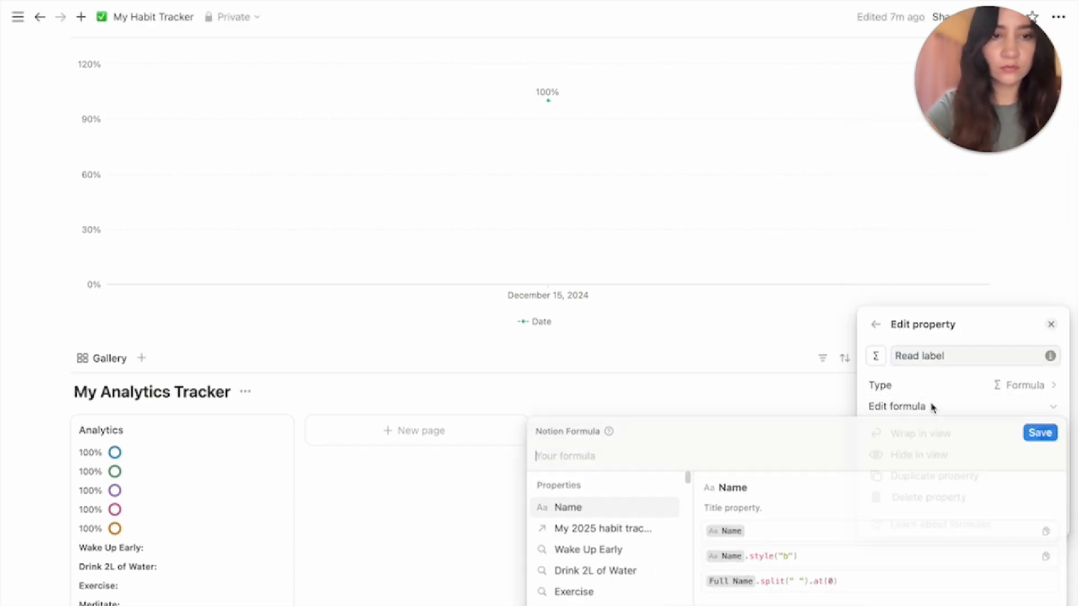
pyautogui.write('"Read":')
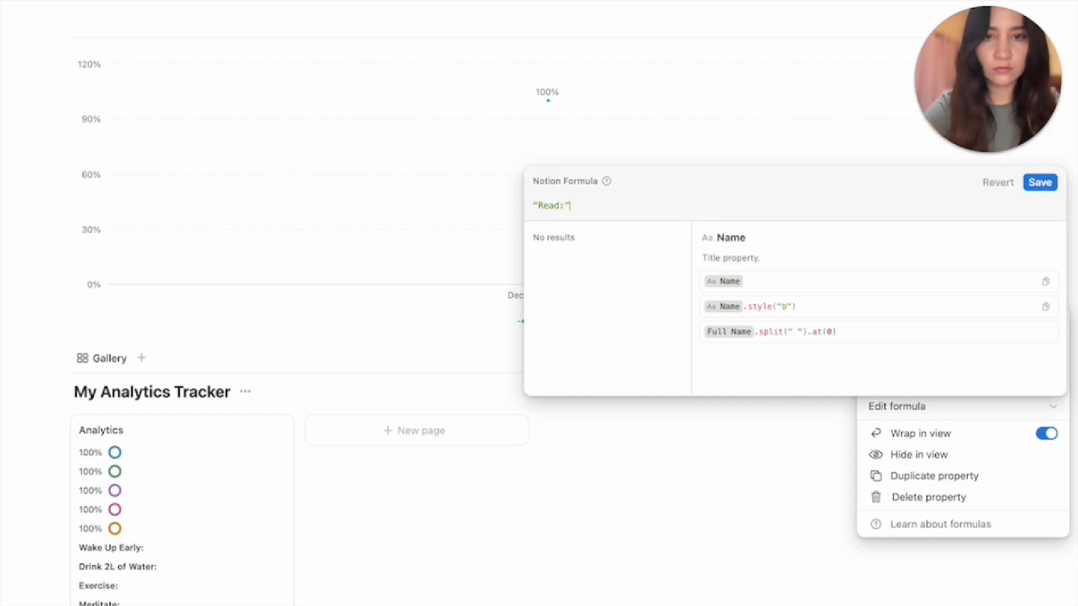
pyautogui.write('.style("')
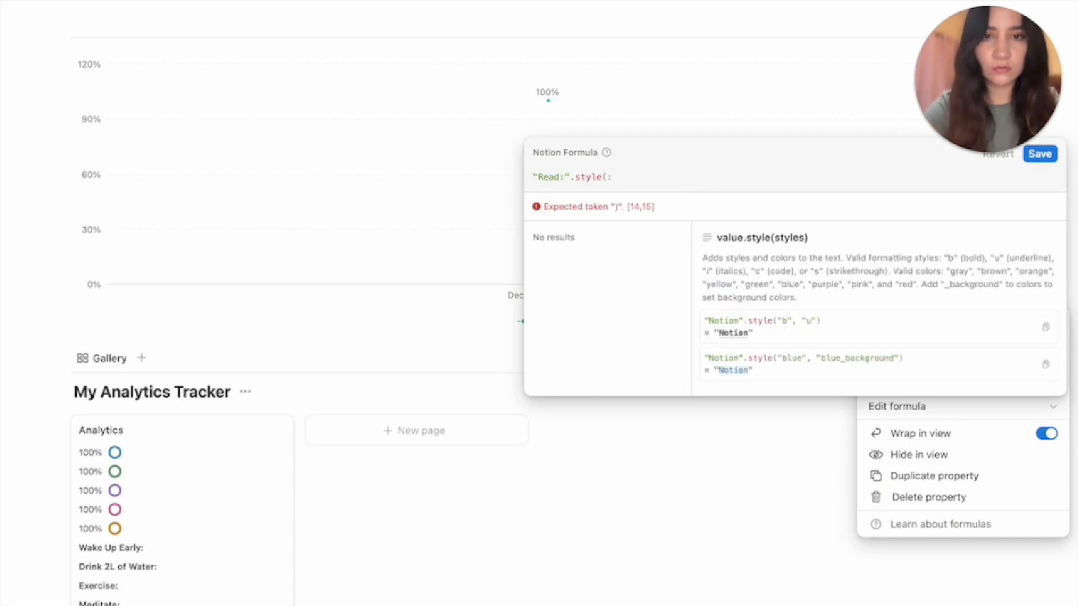
pyautogui.write('b")')
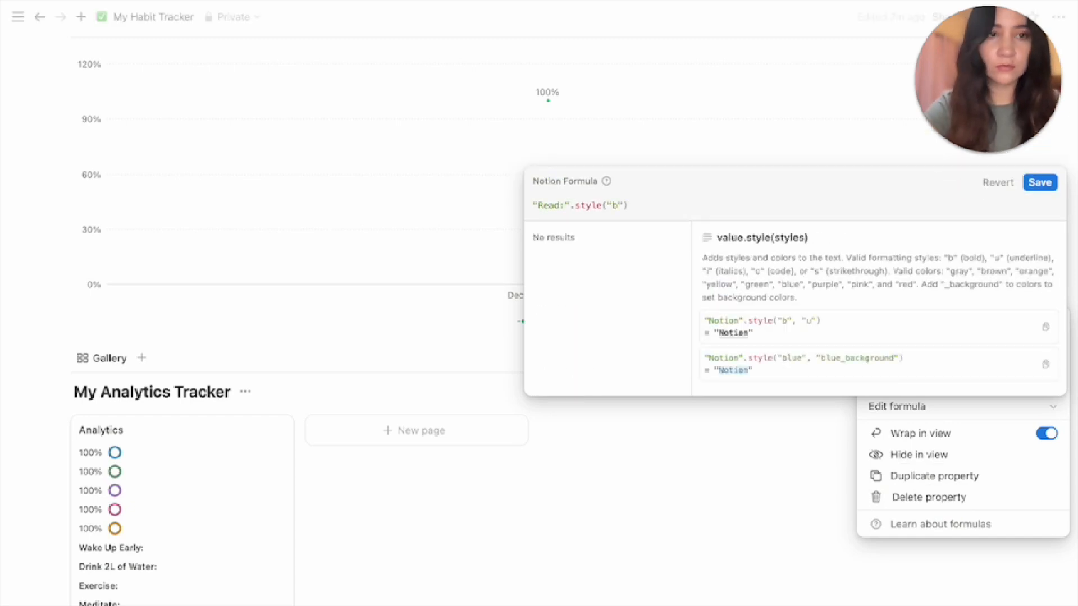
pyautogui.click(1039, 183)
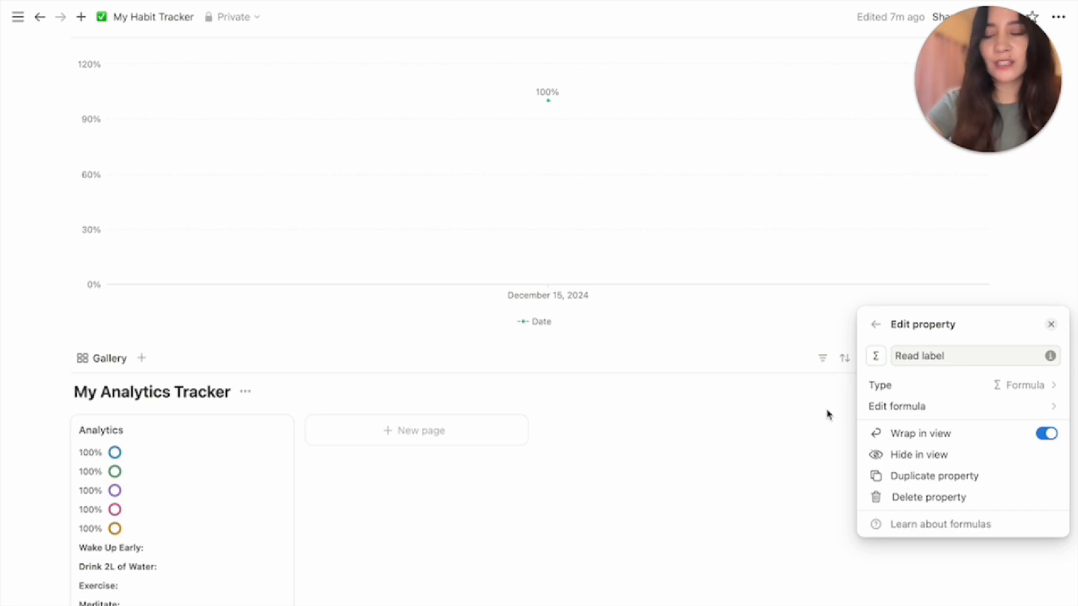
pyautogui.click(874, 330)
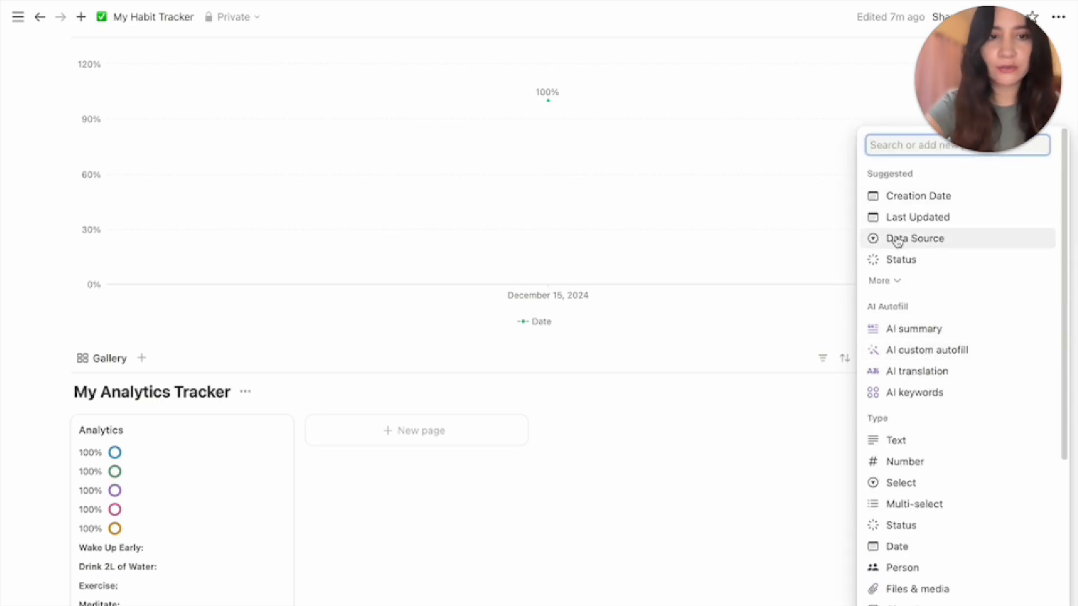
# Drag the Wake up, Water, Exercise, Meditate and Read labels above their matching rings in the gallery properties
pyautogui.click(765, 493)
pyautogui.click(932, 362)
pyautogui.click(946, 414)
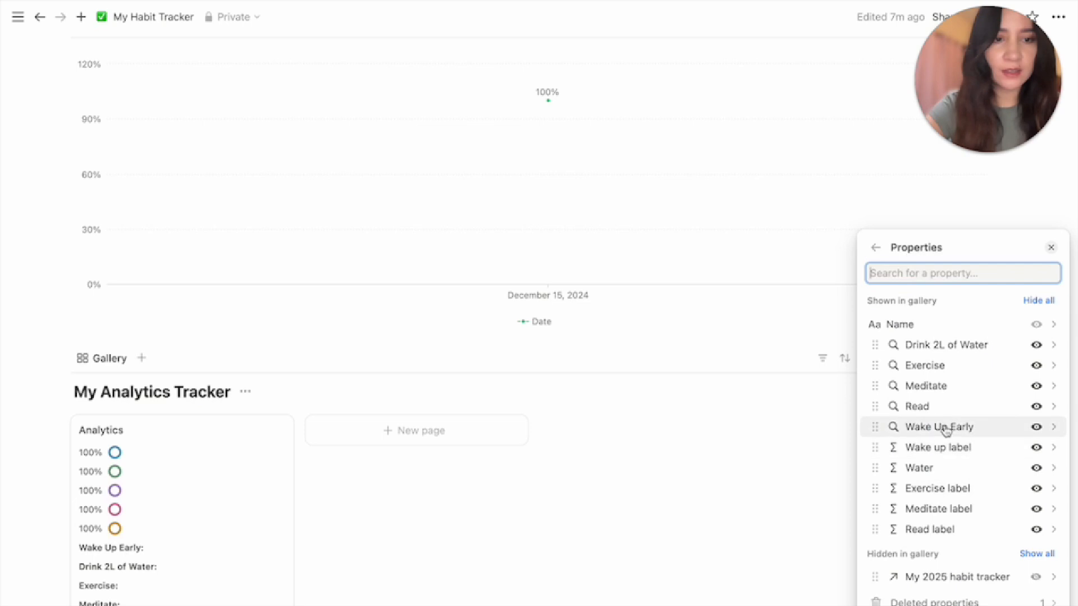
pyautogui.moveTo(945, 430); pyautogui.dragTo(929, 343)
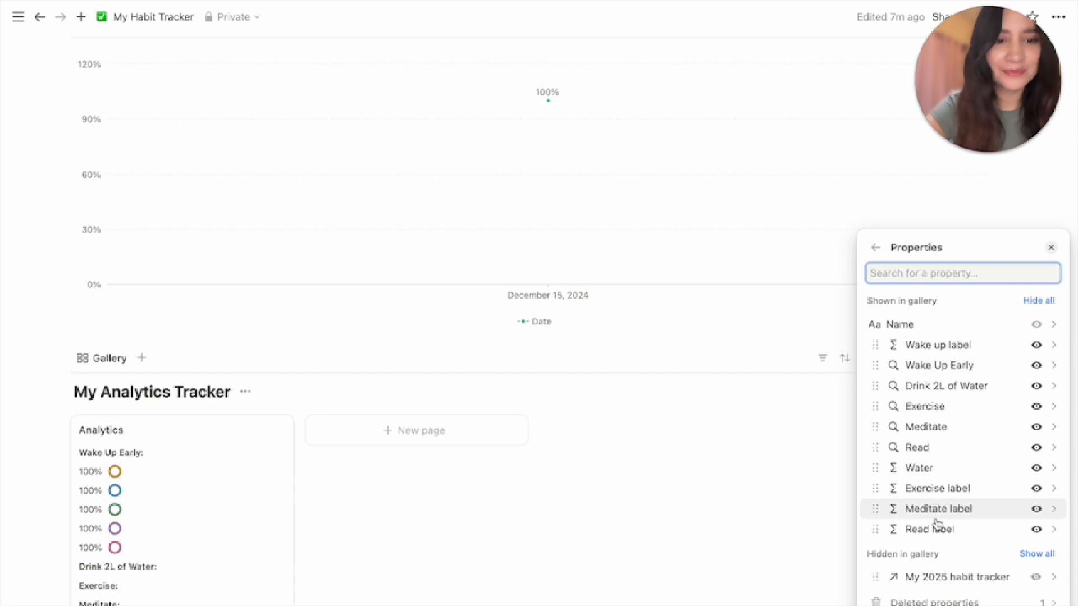
pyautogui.moveTo(924, 466); pyautogui.dragTo(932, 393)
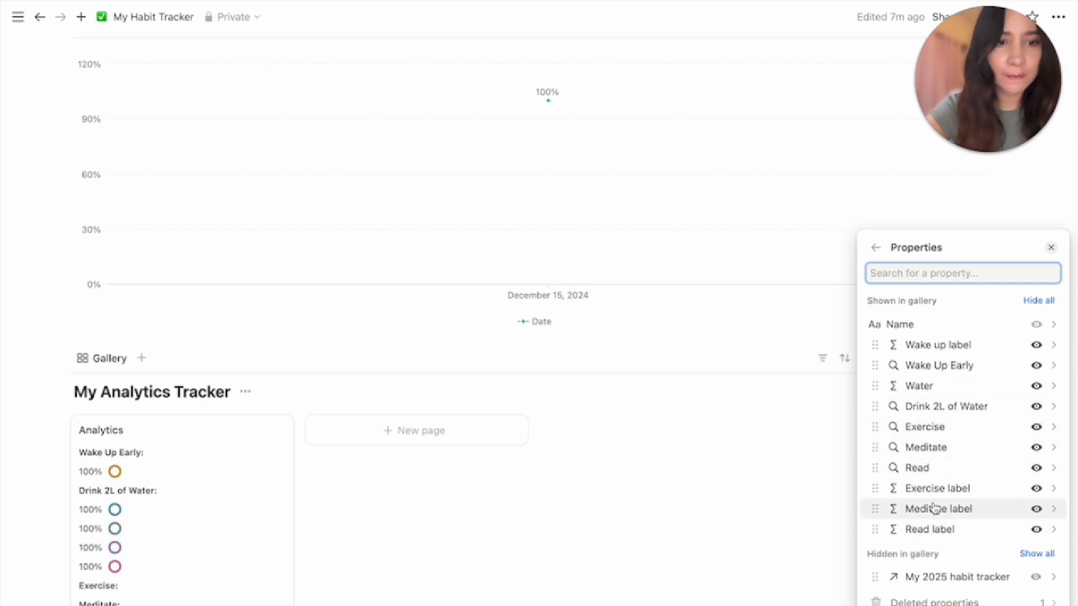
pyautogui.moveTo(938, 488); pyautogui.dragTo(935, 434)
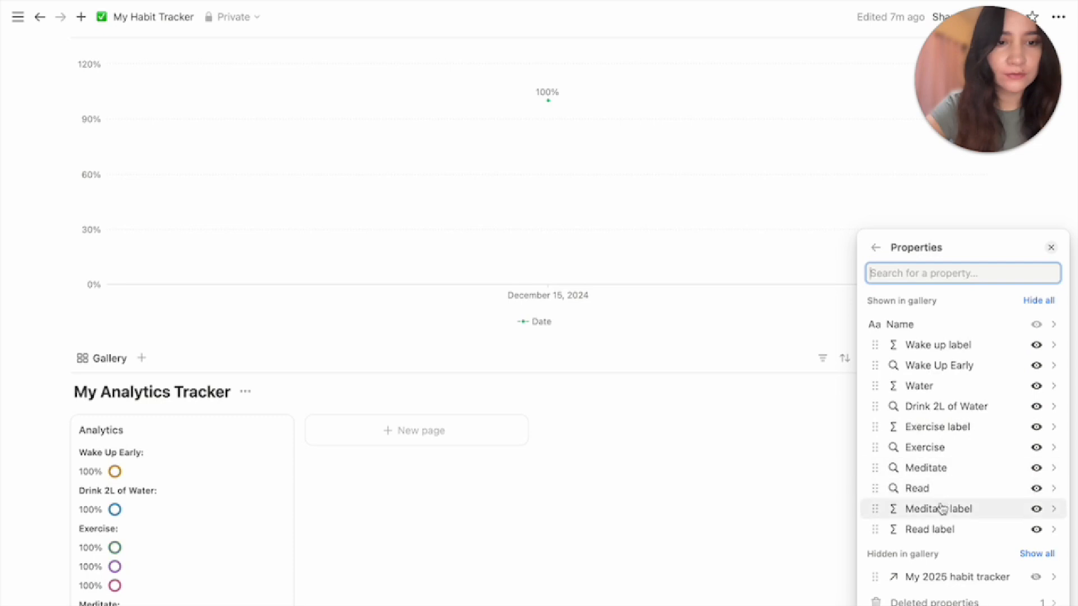
pyautogui.moveTo(941, 509); pyautogui.dragTo(939, 470)
pyautogui.moveTo(938, 528); pyautogui.dragTo(934, 516)
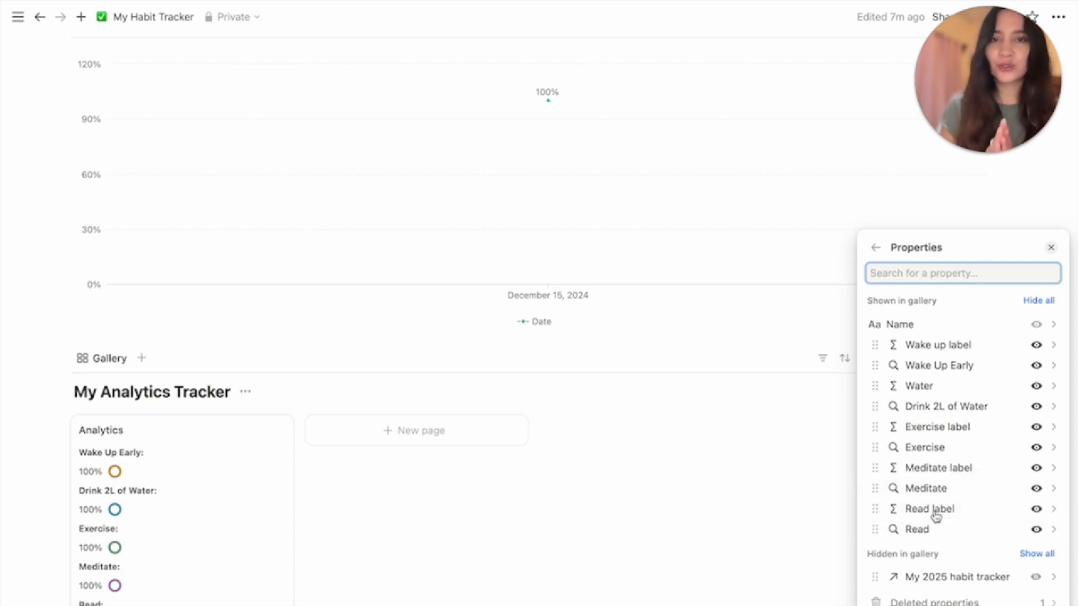
pyautogui.click(786, 536)
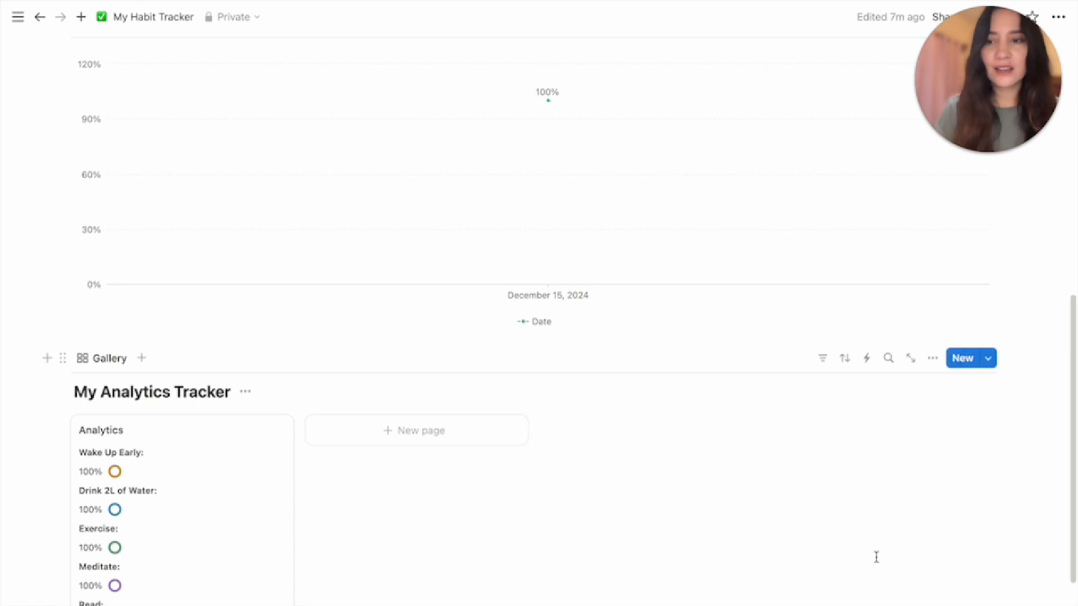
pyautogui.click(245, 391)
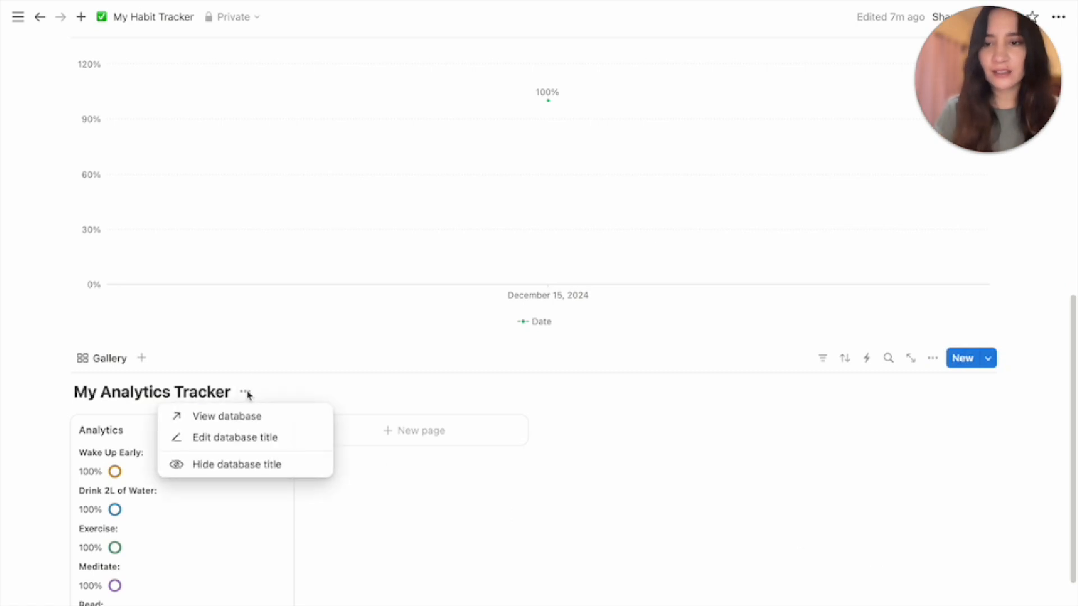
# Hide the My Analytics Tracker database title and add an Analytics callout below it
pyautogui.click(245, 465)
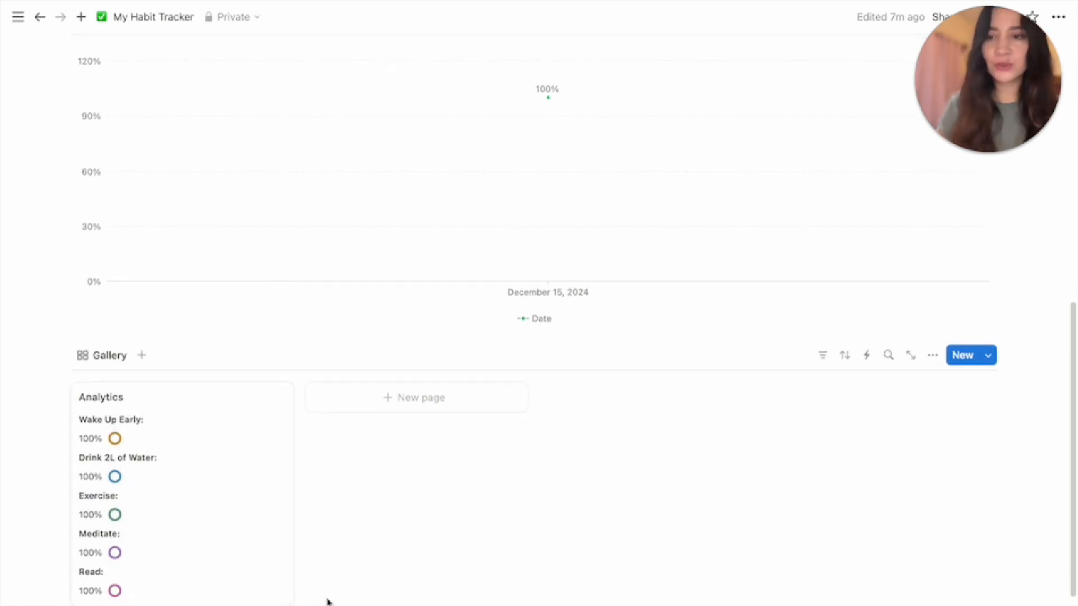
pyautogui.scroll(-1, 327, 601)
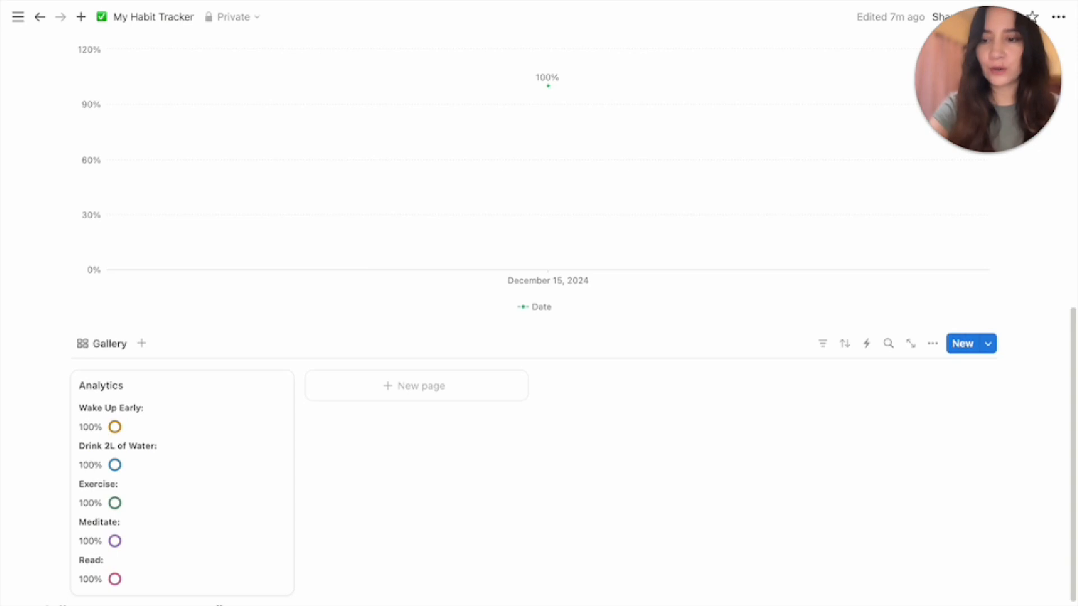
pyautogui.write('/')
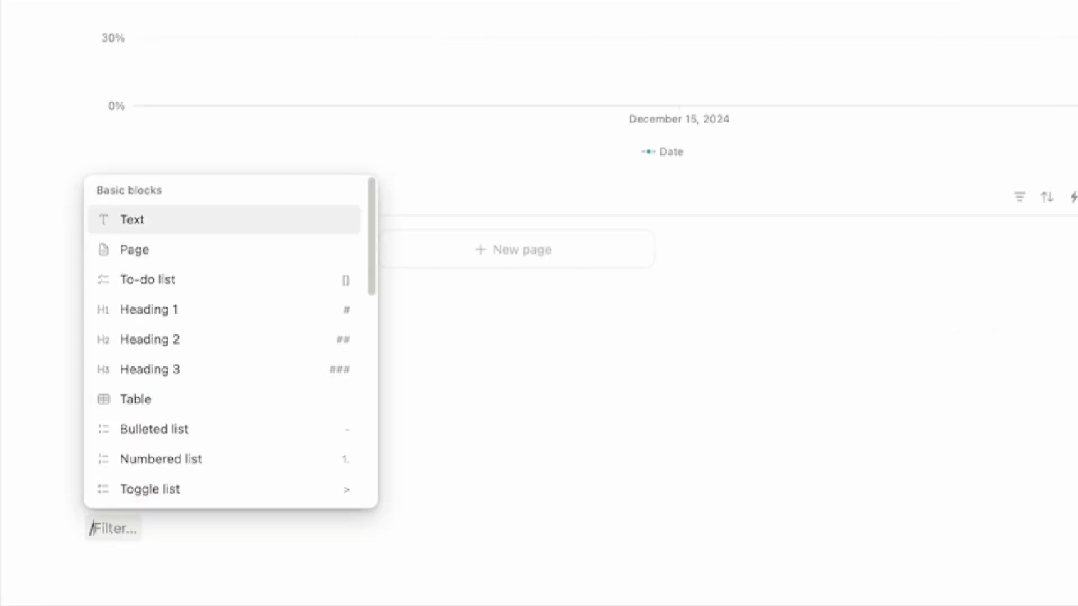
pyautogui.write('ca')
pyautogui.press('Return')
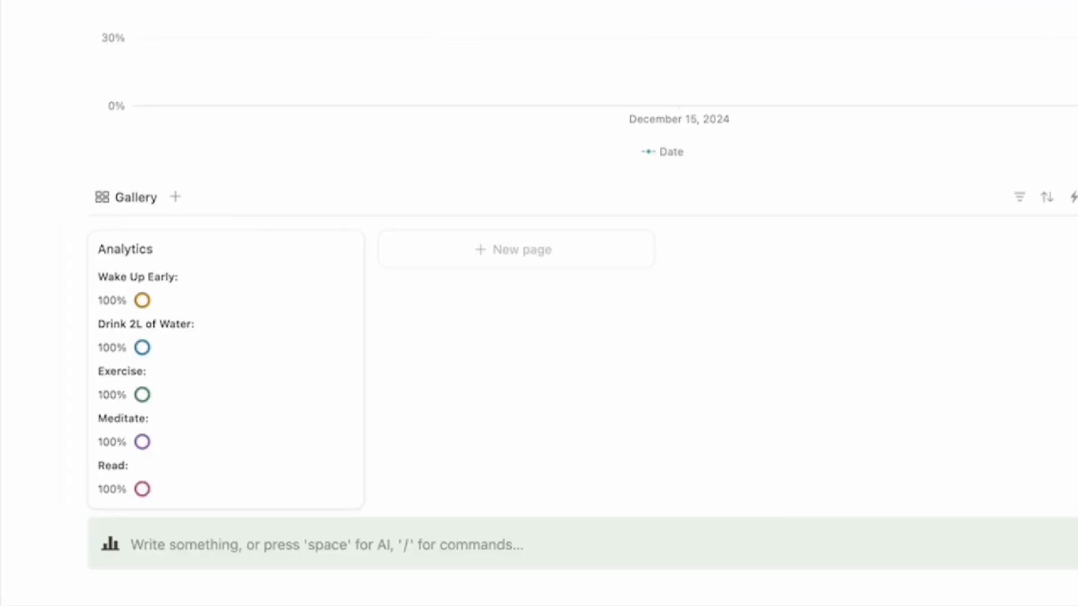
pyautogui.write('A')
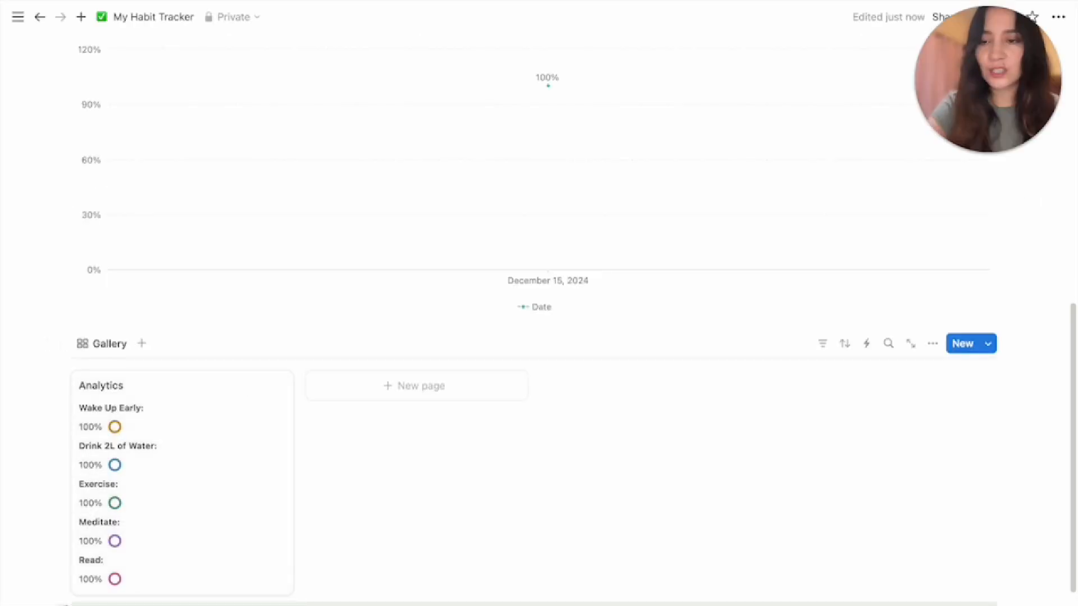
# Place Analytics and Monthly Progress in two columns, gallery under Analytics, and widen the chart column
pyautogui.moveTo(47, 482); pyautogui.dragTo(60, 200)
pyautogui.moveTo(63, 56); pyautogui.dragTo(578, 316)
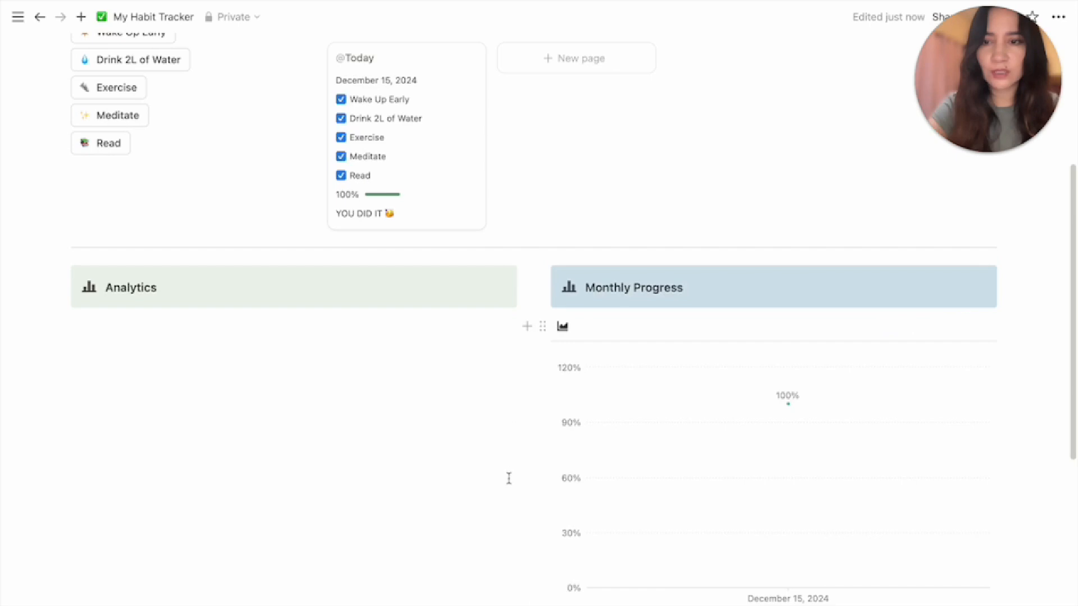
pyautogui.scroll(-2, 401, 483)
pyautogui.scroll(-2, 401, 483)
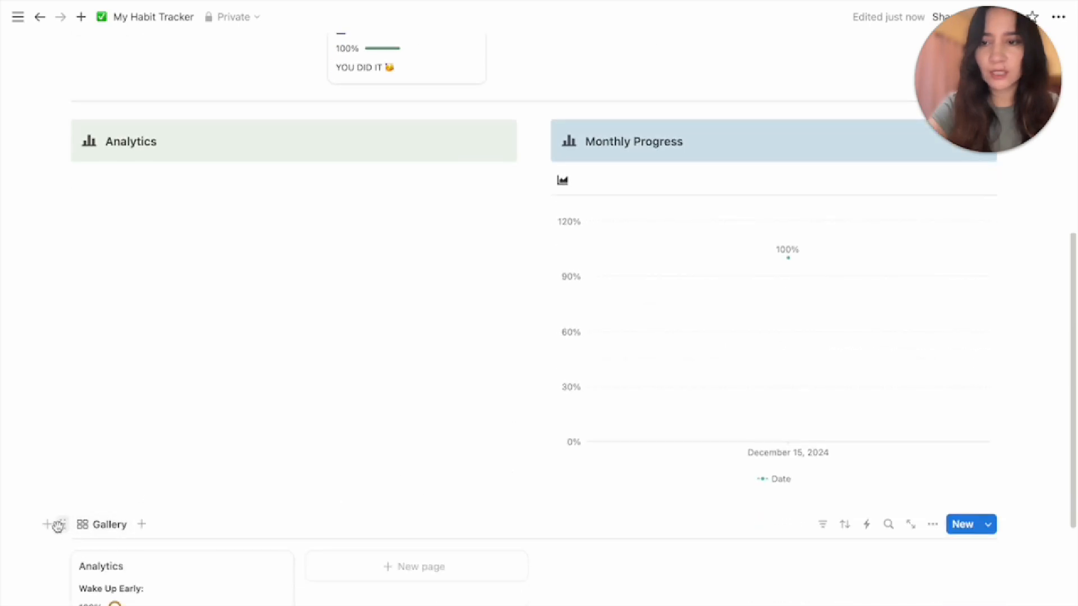
pyautogui.moveTo(58, 525); pyautogui.dragTo(84, 177)
pyautogui.moveTo(519, 324); pyautogui.dragTo(342, 344)
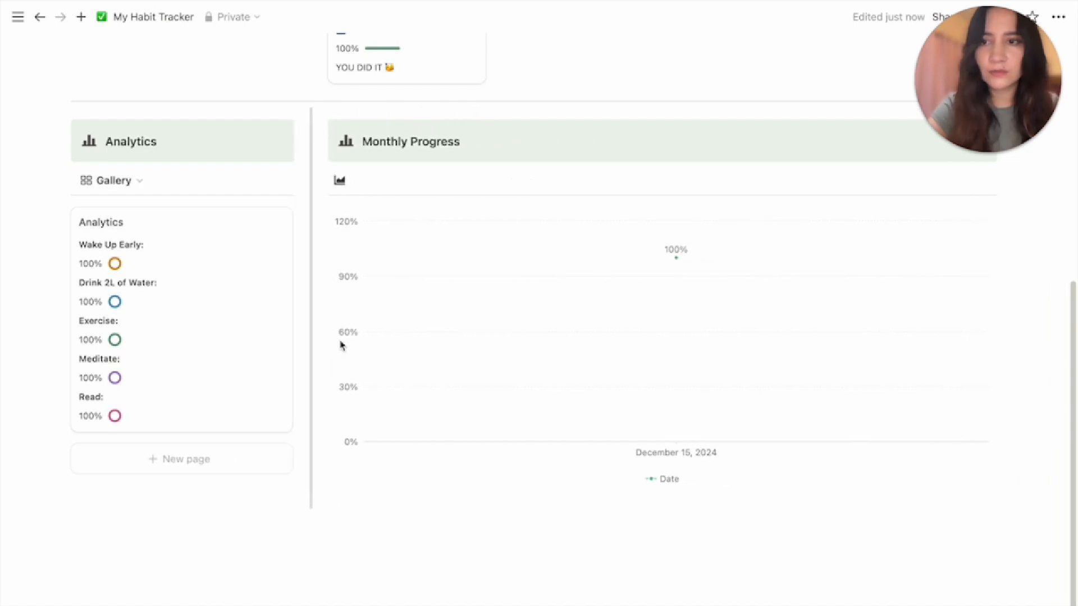
# Rename the Analytics gallery view to a blank name so only its icon shows
pyautogui.click(123, 188)
pyautogui.click(140, 185)
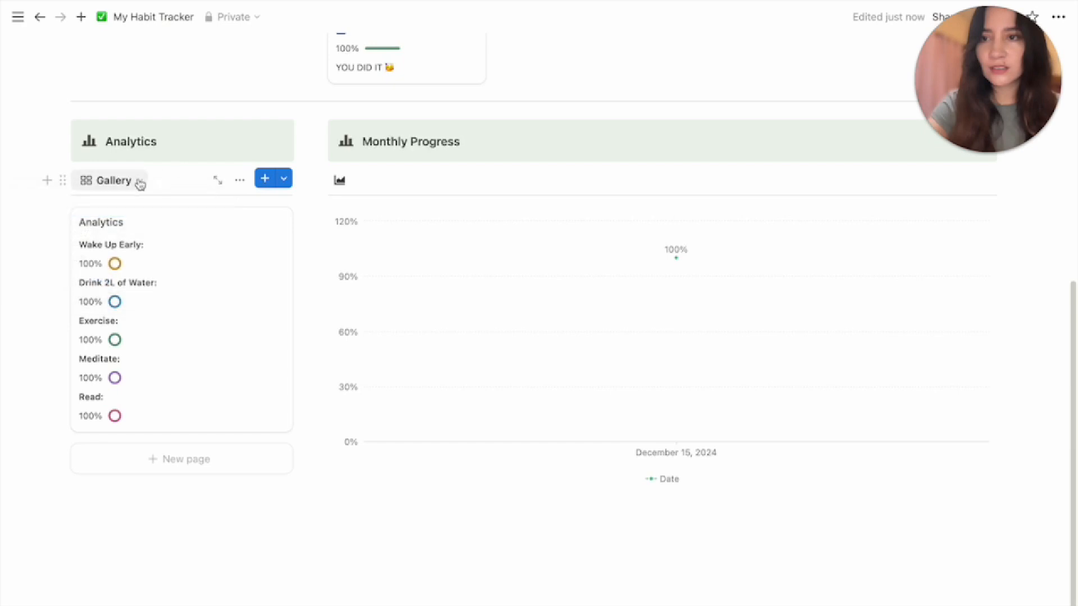
pyautogui.click(140, 183)
pyautogui.click(204, 232)
pyautogui.click(206, 253)
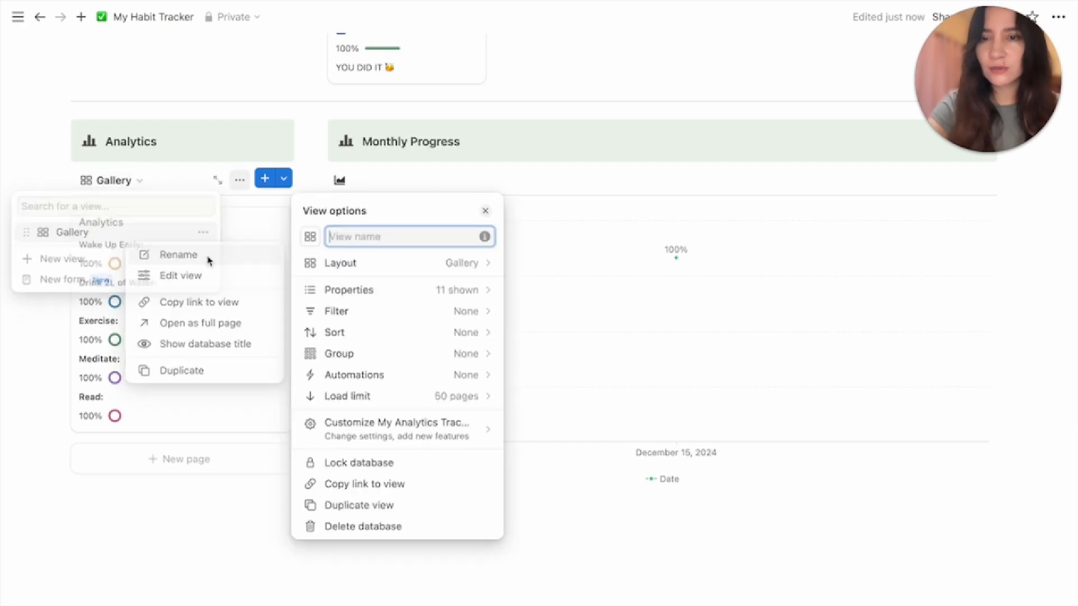
pyautogui.click(136, 517)
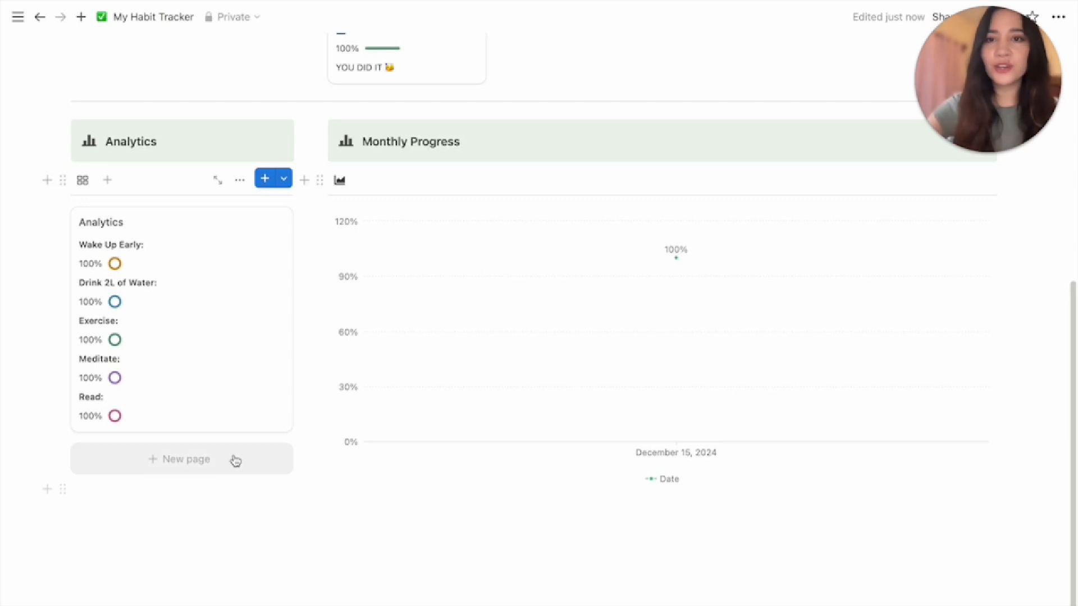
pyautogui.scroll(1, 242, 446)
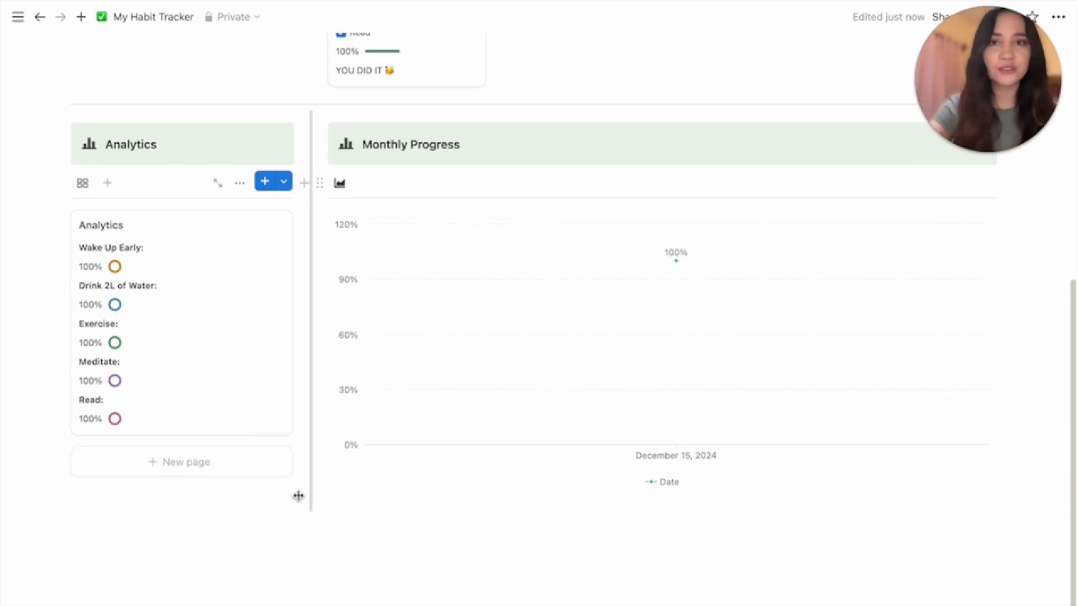
pyautogui.scroll(7, 298, 496)
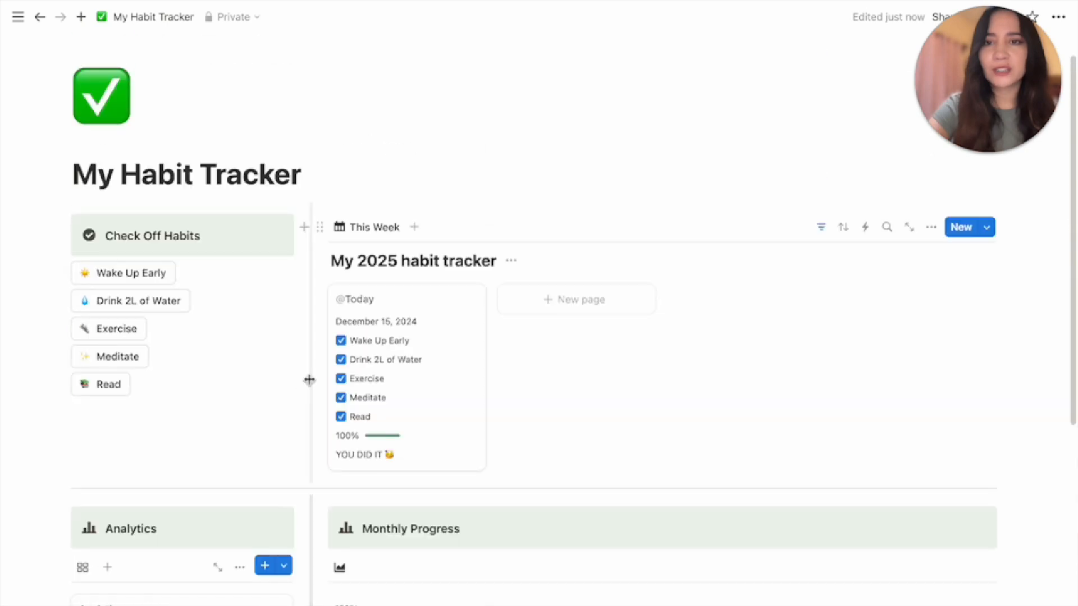
# Insert a linked view of the This Week database below the Monthly Progress chart
pyautogui.click(319, 227)
pyautogui.click(269, 440)
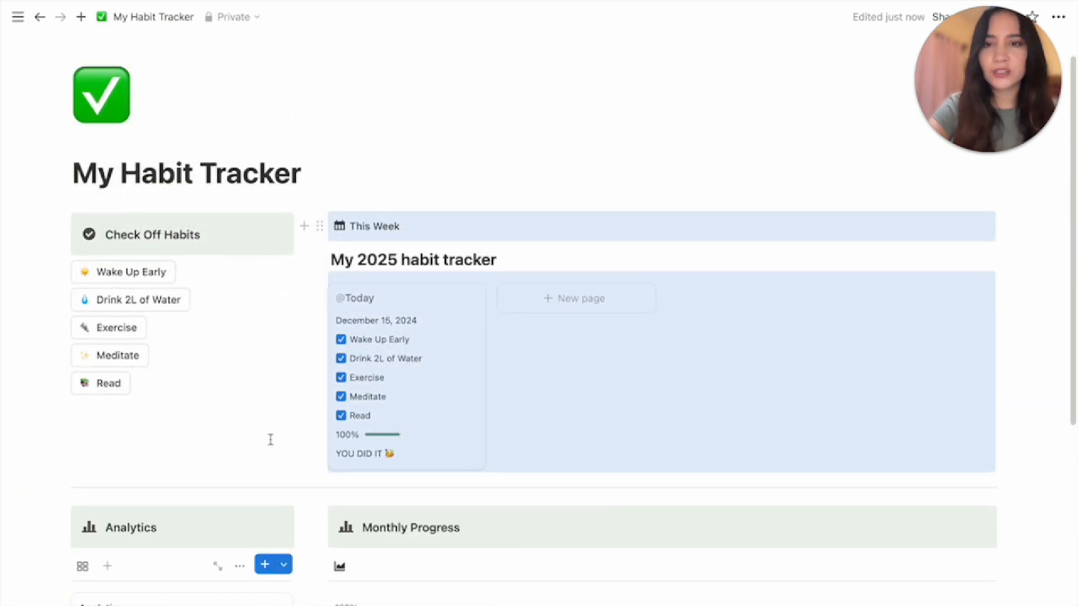
pyautogui.scroll(-5, 272, 446)
pyautogui.scroll(-2, 264, 455)
pyautogui.click(172, 490)
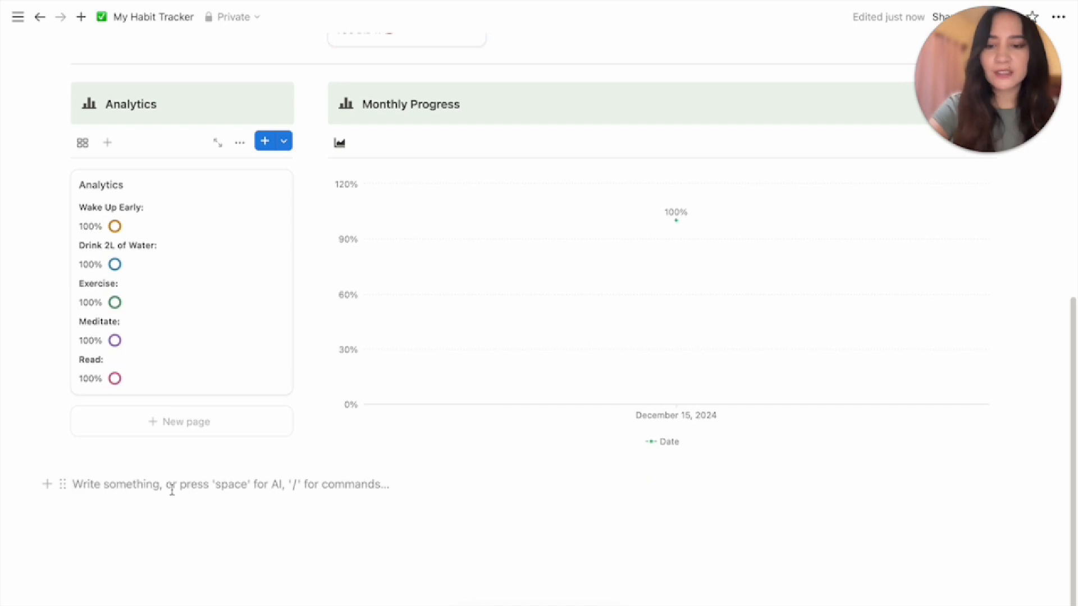
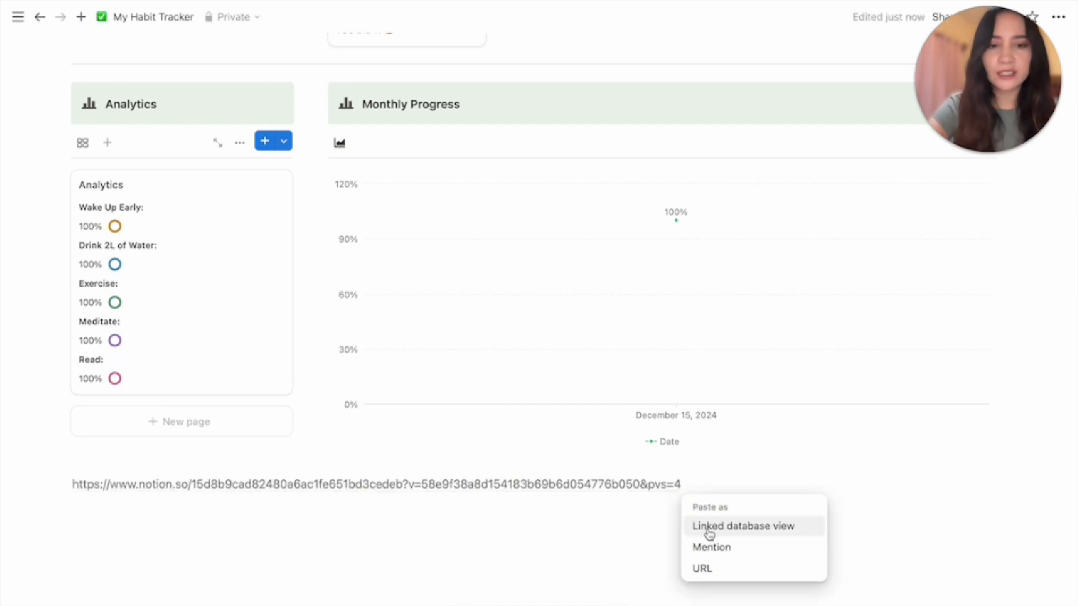
pyautogui.click(709, 531)
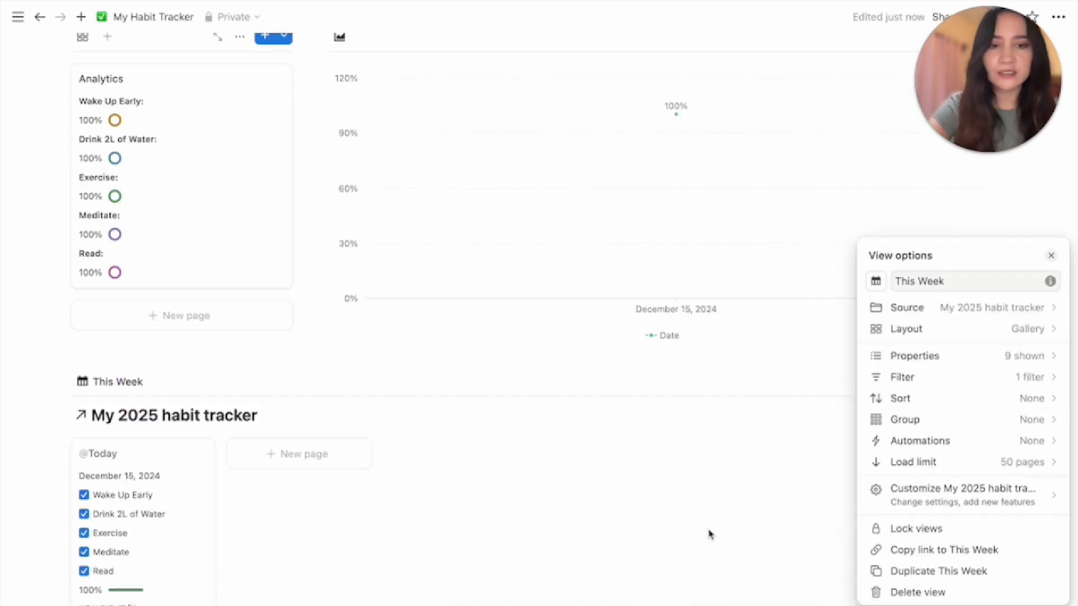
# Switch the linked view to Calendar layout and delete its this-week date filter
pyautogui.click(932, 332)
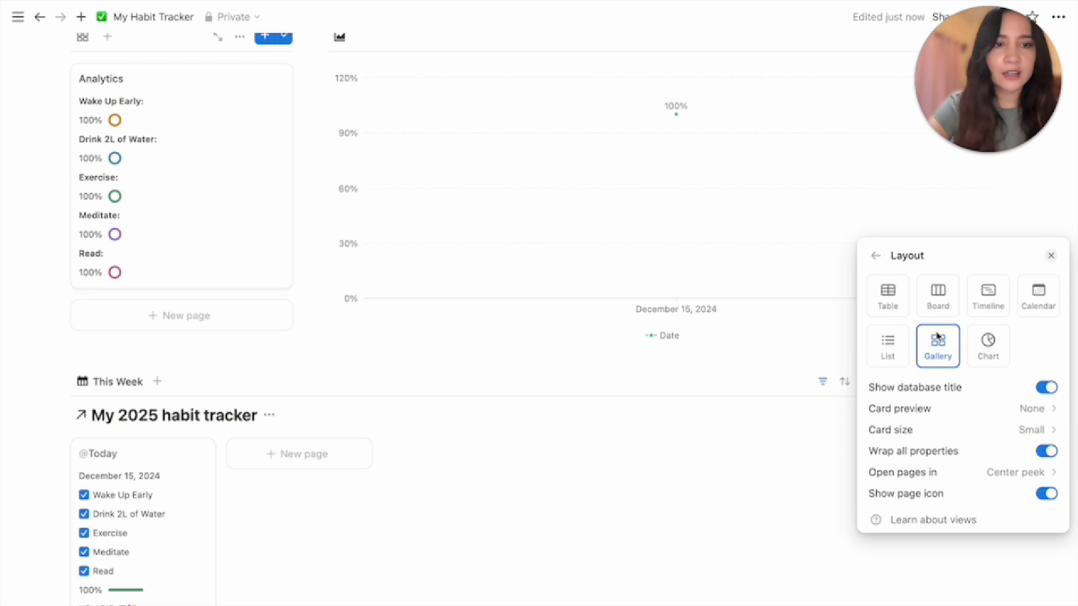
pyautogui.click(1042, 305)
pyautogui.click(864, 394)
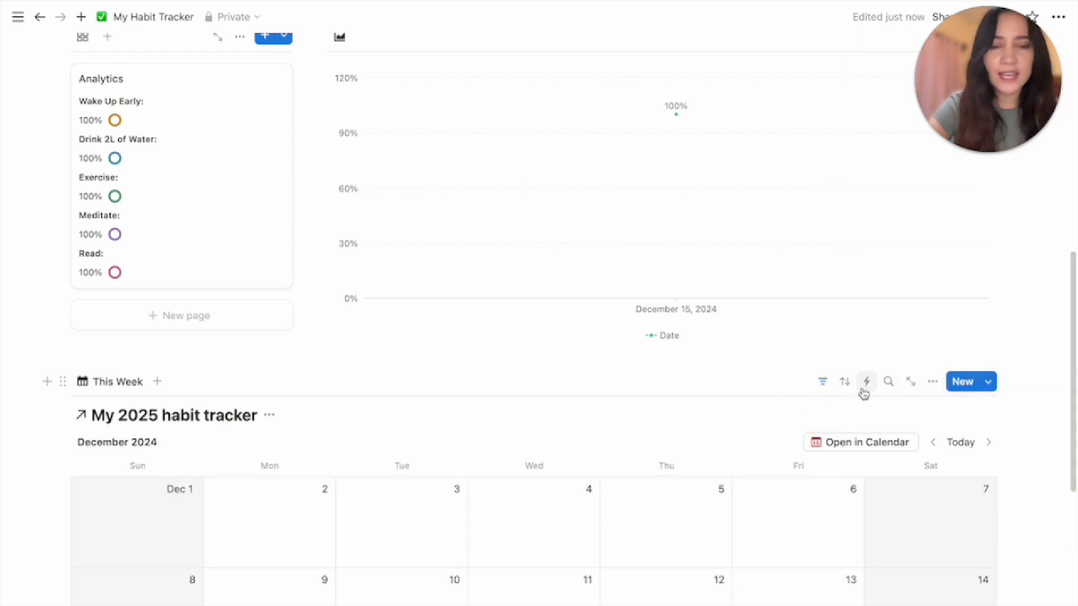
pyautogui.click(821, 384)
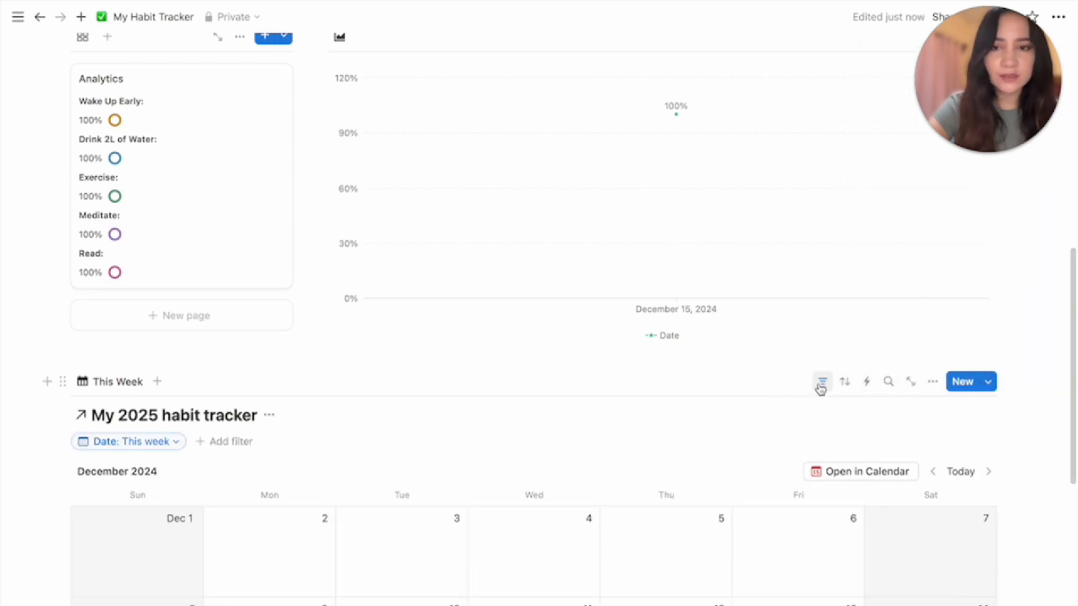
pyautogui.click(174, 443)
pyautogui.click(208, 177)
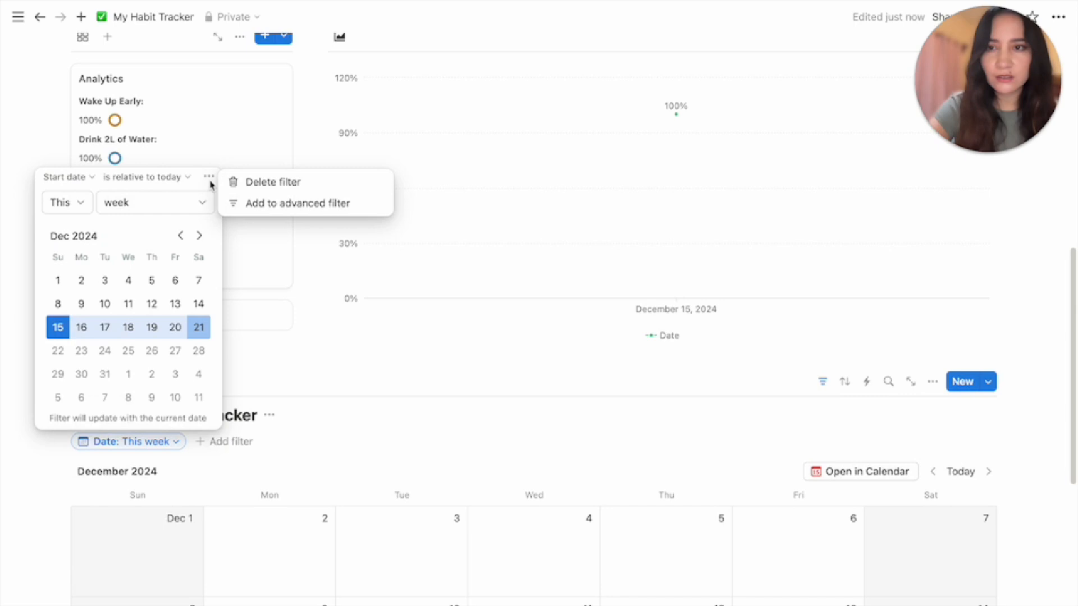
pyautogui.click(243, 185)
# Hide the My 2025 habit tracker database title above the calendar
pyautogui.click(270, 416)
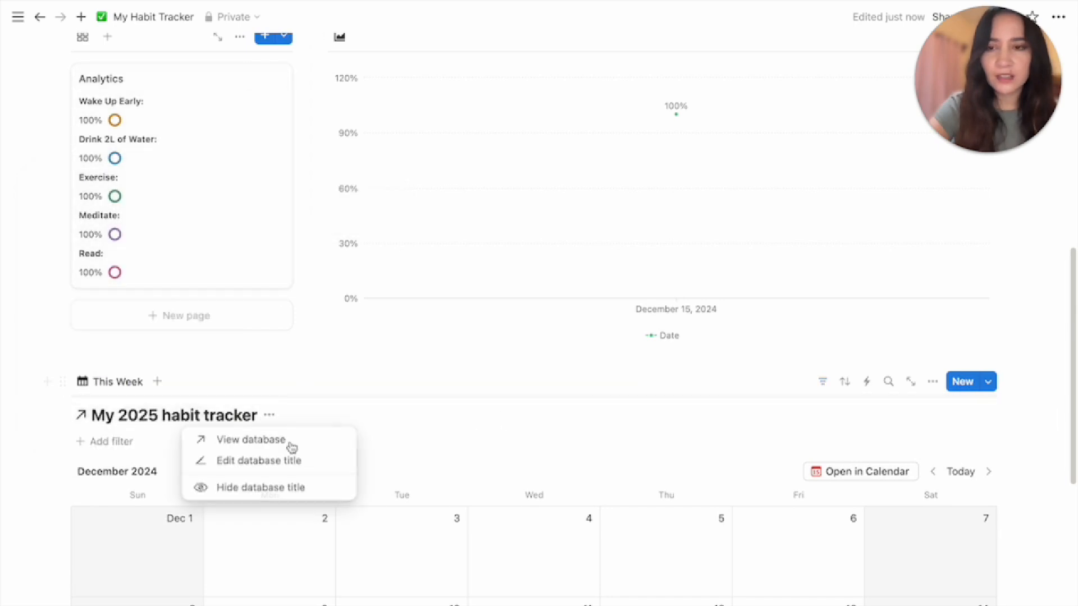
pyautogui.click(302, 488)
pyautogui.scroll(-4, 539, 425)
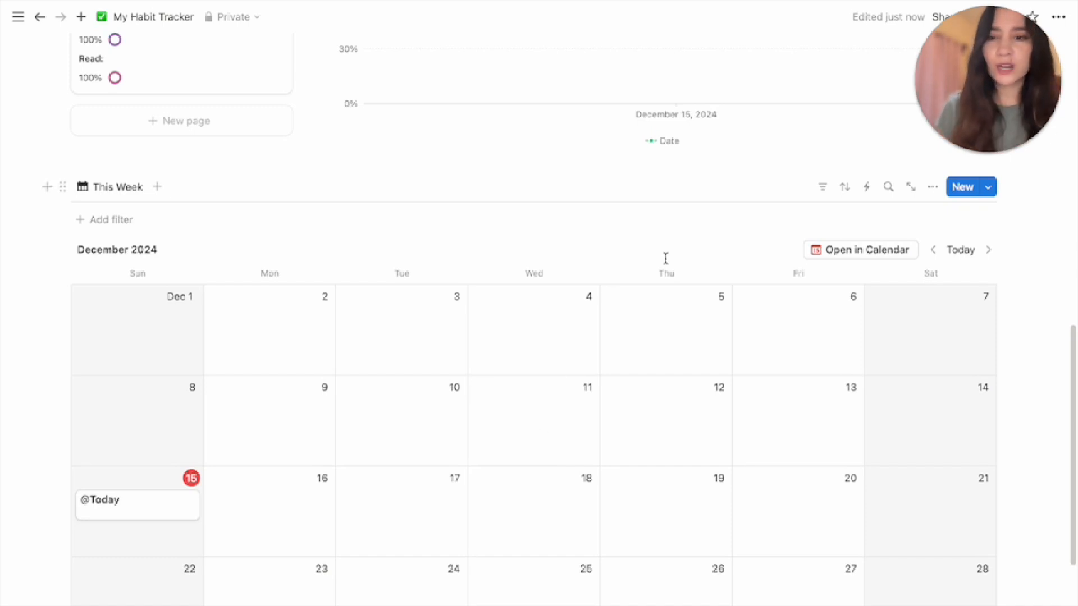
# Show all hidden properties on the calendar cards
pyautogui.click(933, 190)
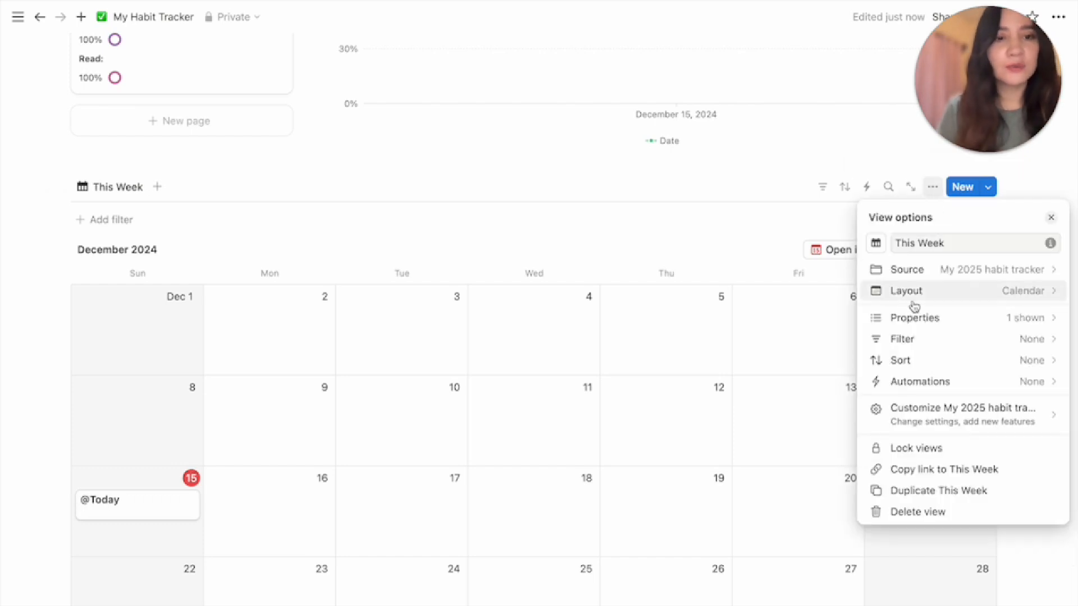
pyautogui.click(1013, 319)
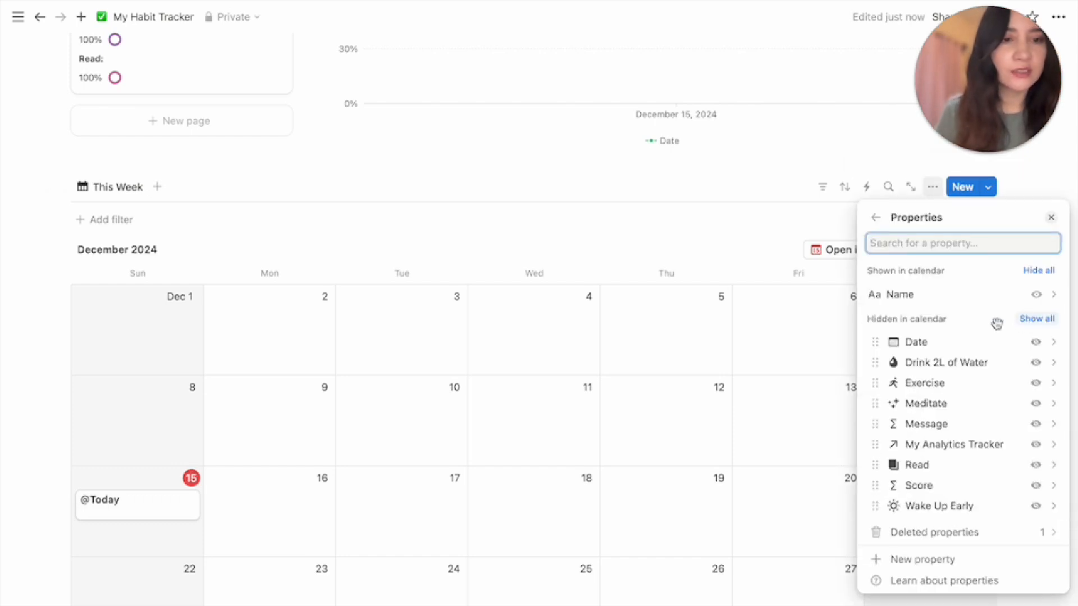
pyautogui.click(1030, 321)
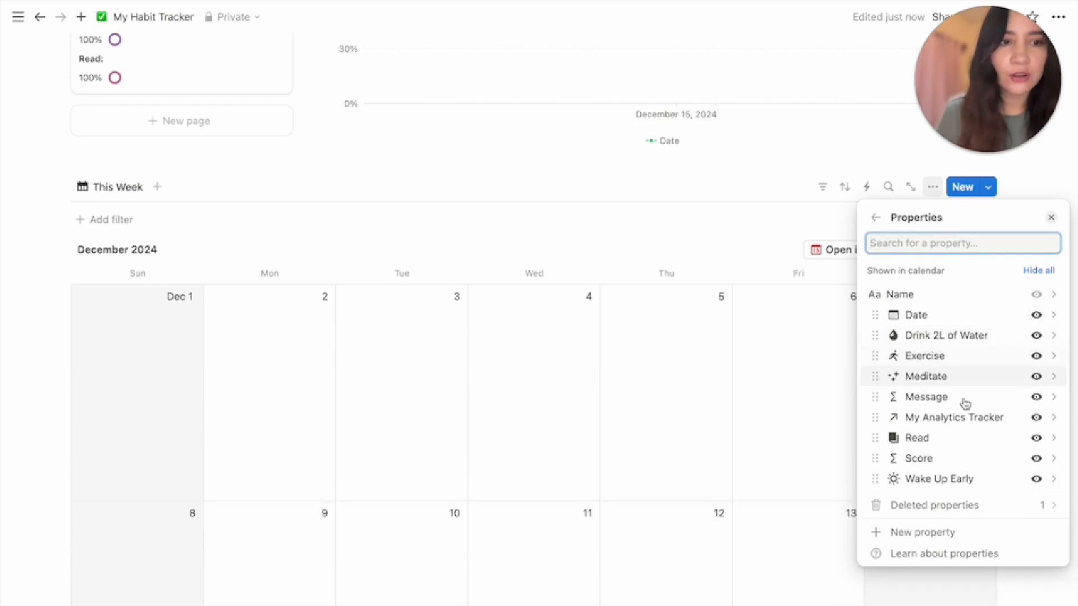
pyautogui.click(784, 486)
pyautogui.scroll(-6, 788, 486)
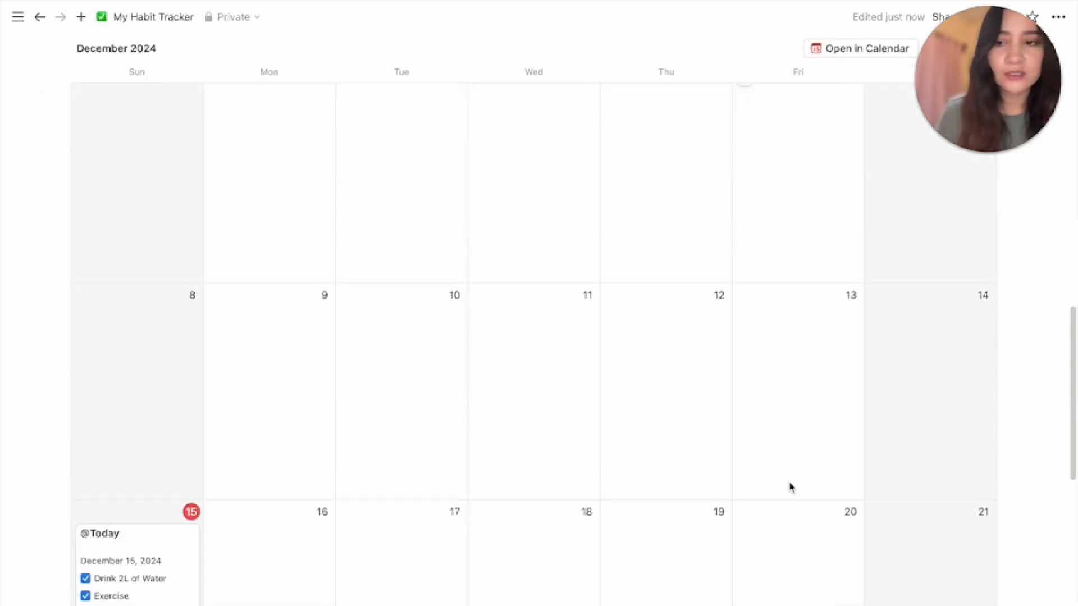
pyautogui.scroll(-1, 790, 486)
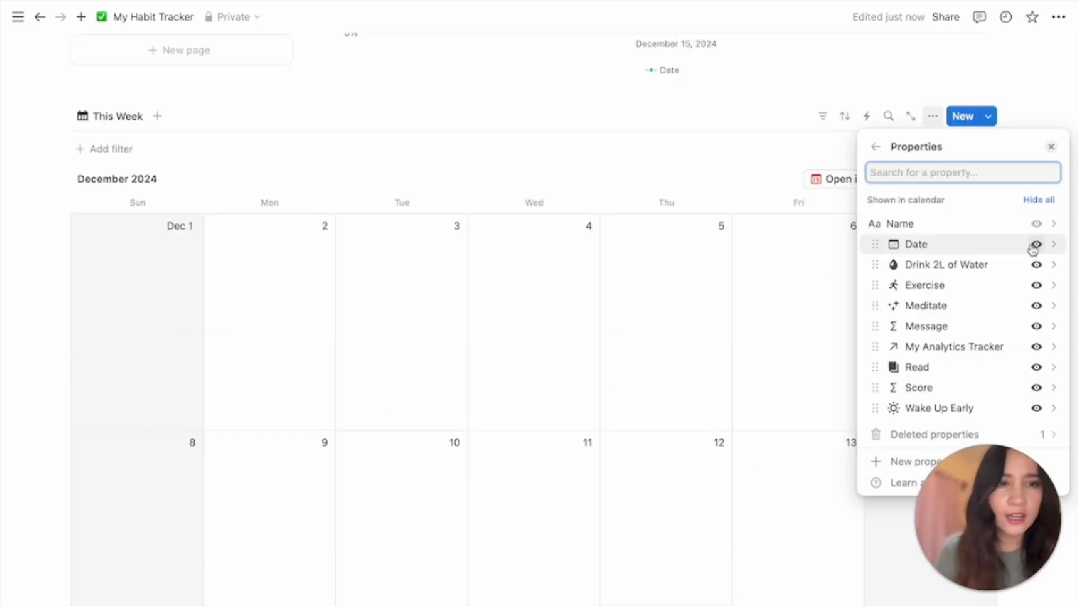
# Hide Date and My Analytics Tracker, put Wake Up Early first and Message last
pyautogui.click(1036, 244)
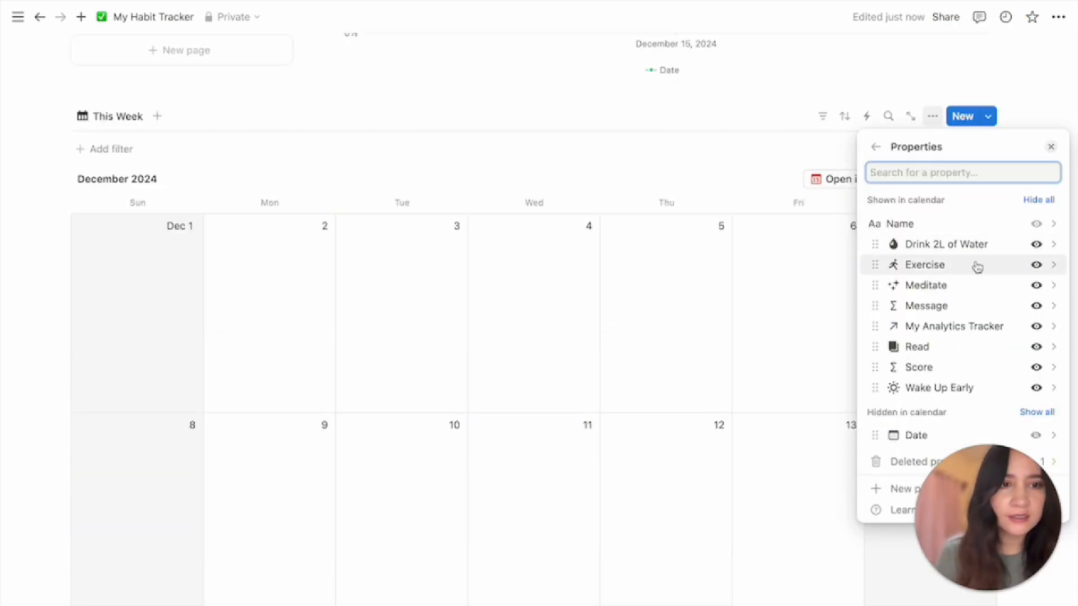
pyautogui.click(1036, 326)
pyautogui.moveTo(948, 367); pyautogui.dragTo(937, 349)
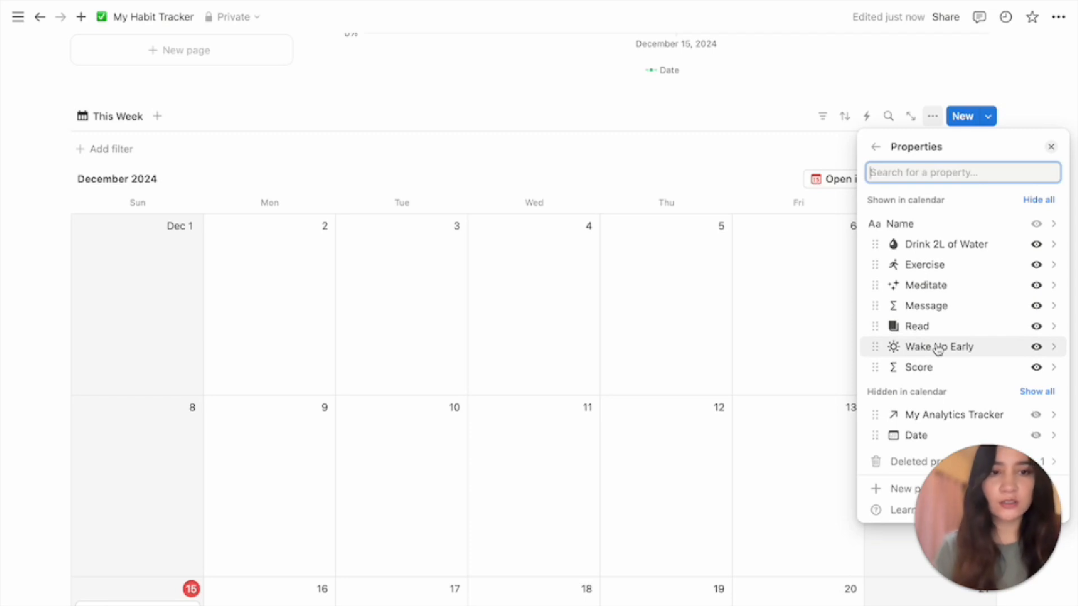
pyautogui.moveTo(932, 354); pyautogui.dragTo(925, 246)
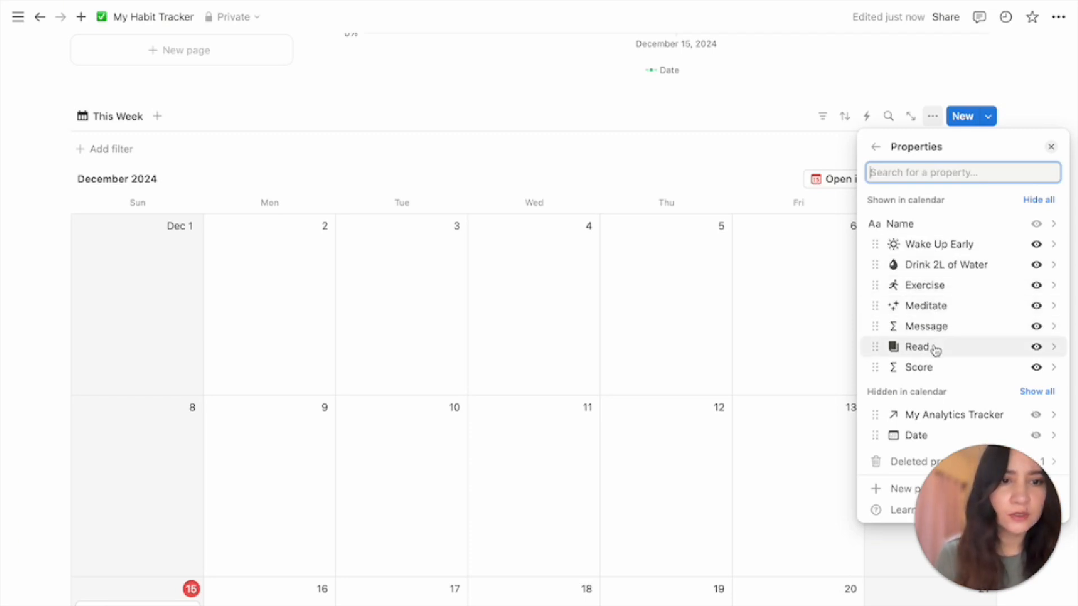
pyautogui.moveTo(934, 327); pyautogui.dragTo(893, 363)
pyautogui.click(690, 412)
pyautogui.scroll(-4, 688, 411)
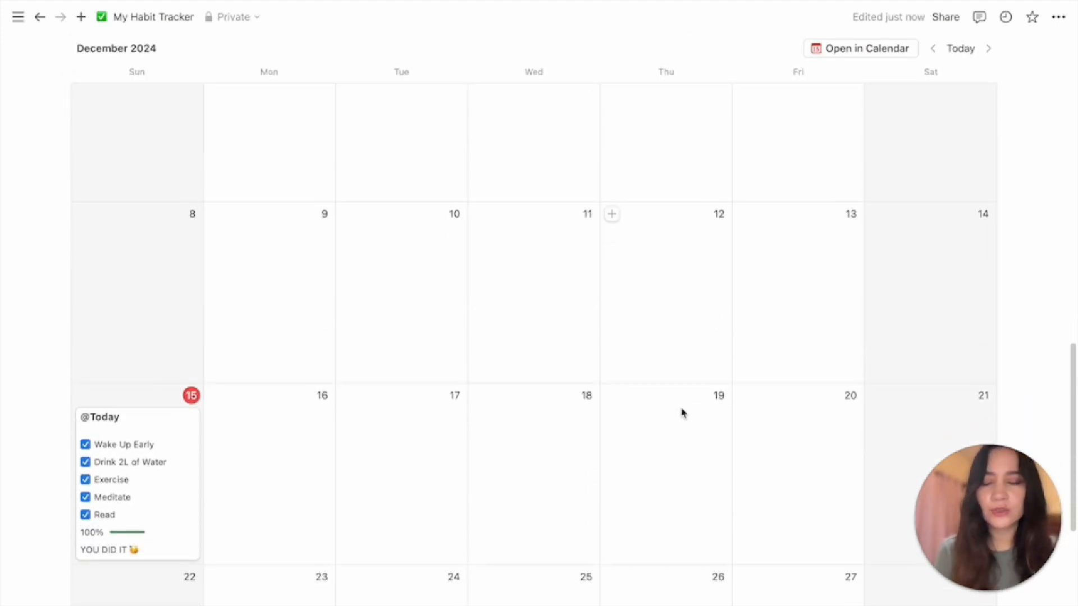
pyautogui.scroll(8, 593, 479)
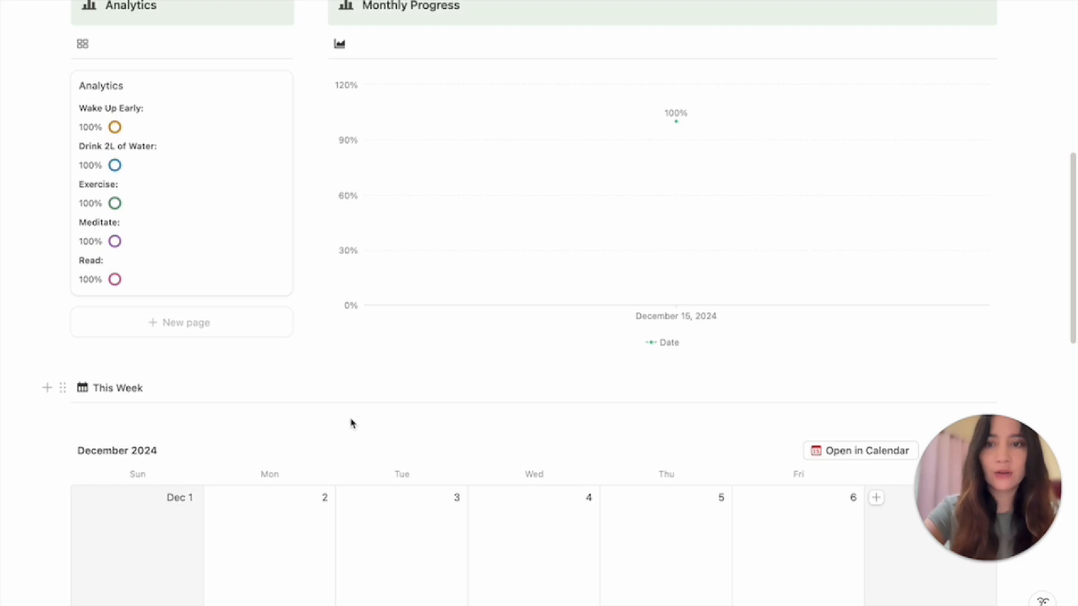
pyautogui.scroll(-18, 283, 414)
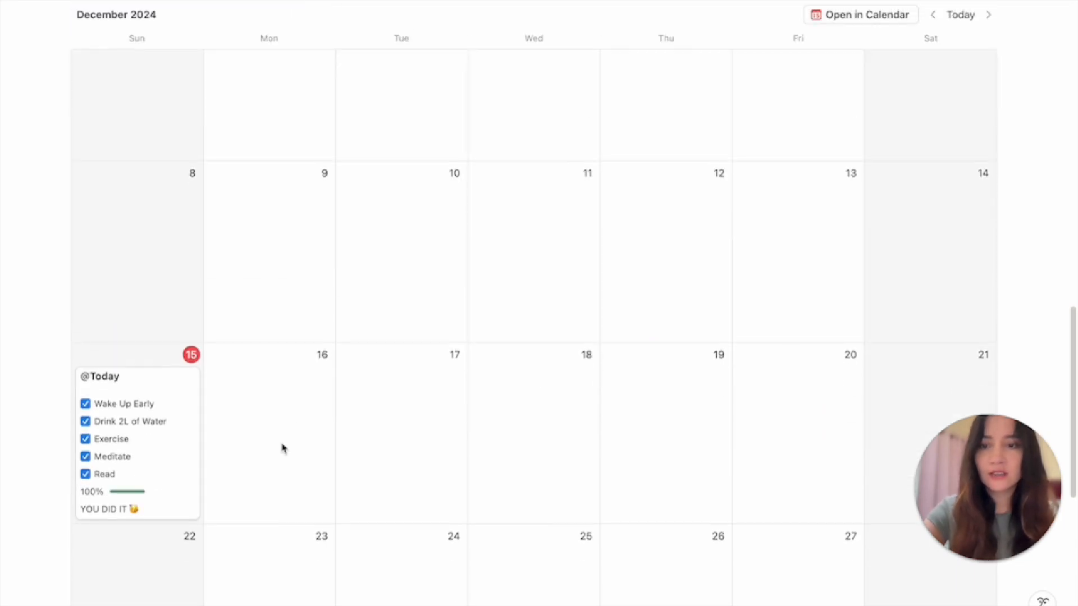
# Add a Calendar callout and move it above the calendar view
pyautogui.click(291, 506)
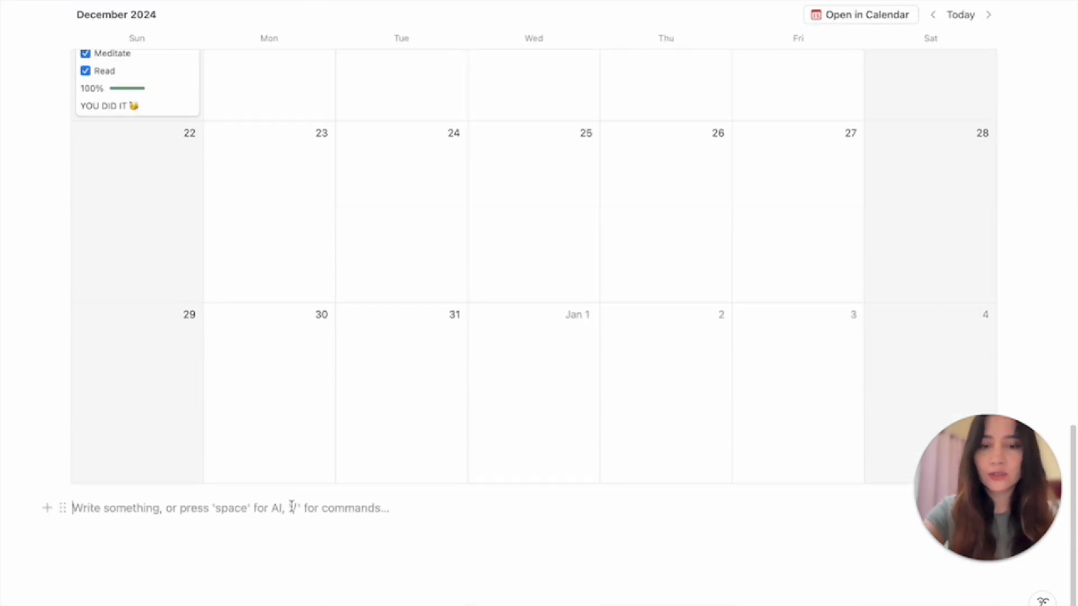
pyautogui.write('/ca')
pyautogui.press('Return')
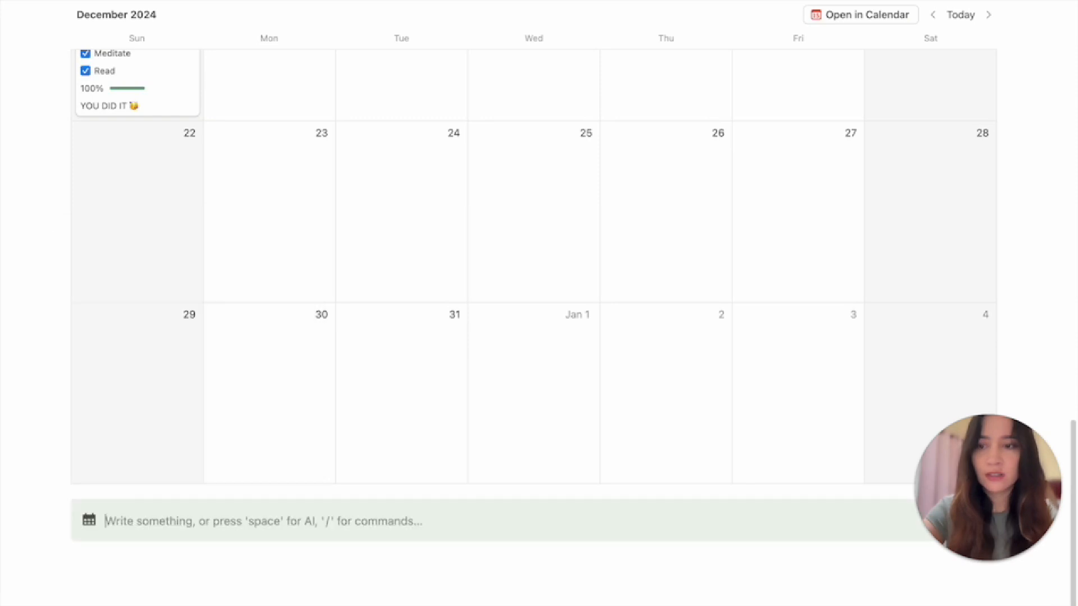
pyautogui.write('Calendar')
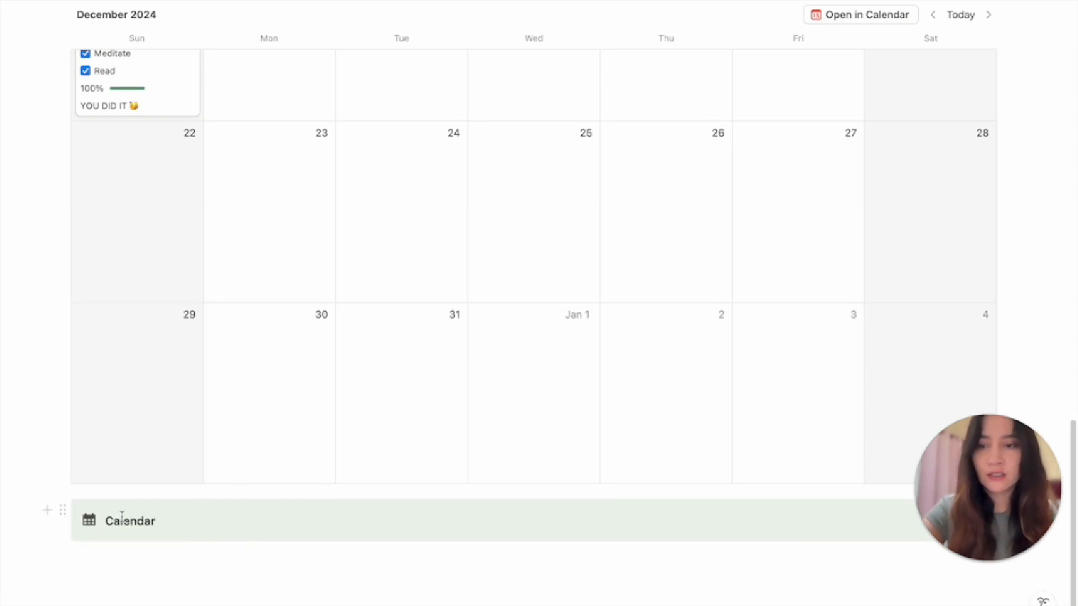
pyautogui.moveTo(62, 510); pyautogui.dragTo(145, 104)
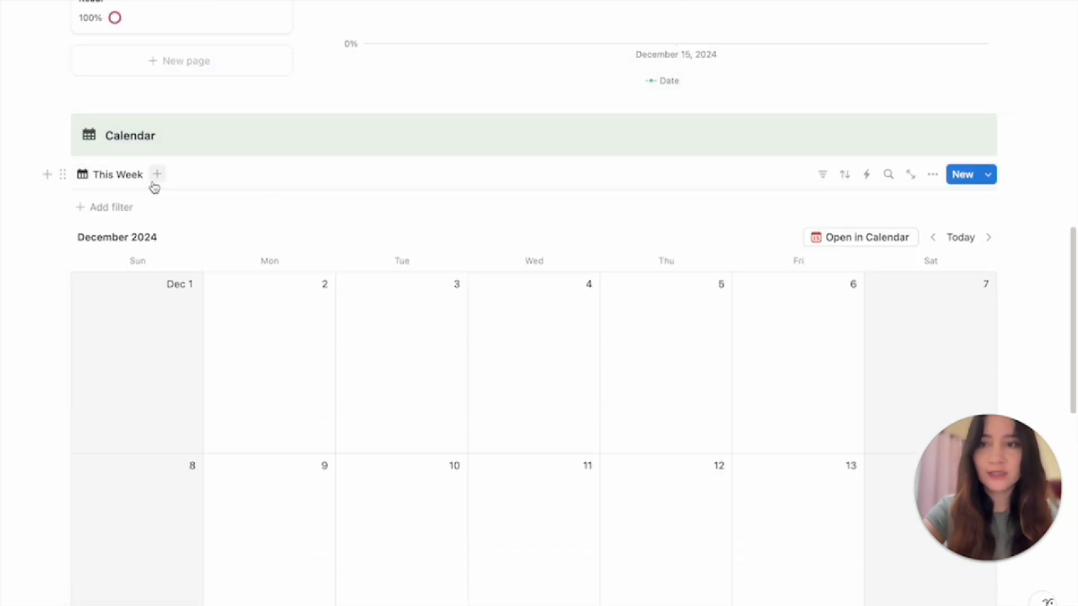
# Clear the This Week view name so the calendar view is unnamed
pyautogui.click(119, 175)
pyautogui.click(130, 203)
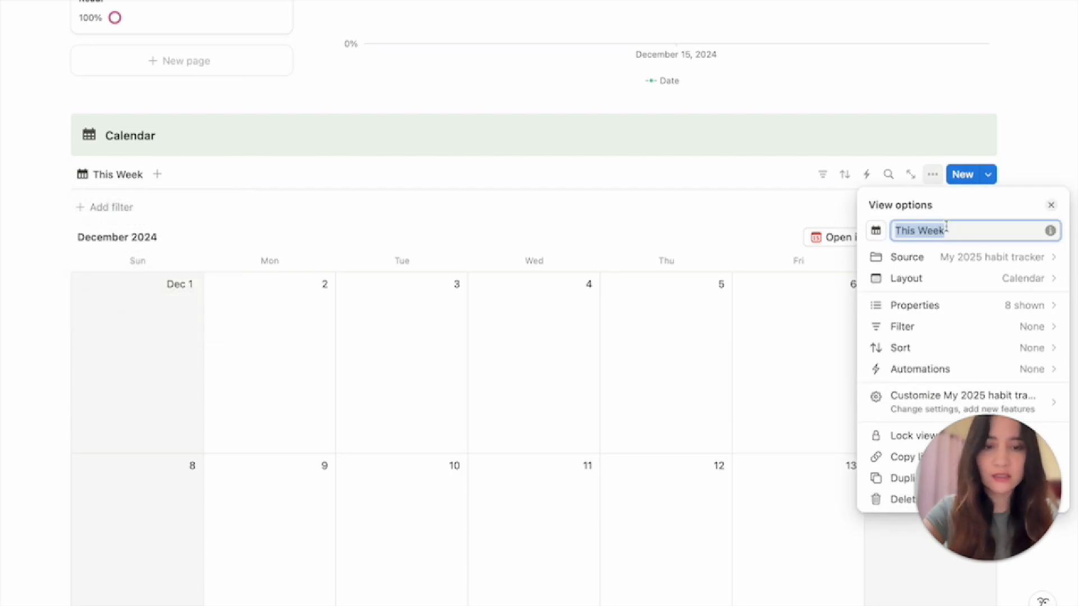
pyautogui.press('BackSpace')
pyautogui.click(541, 225)
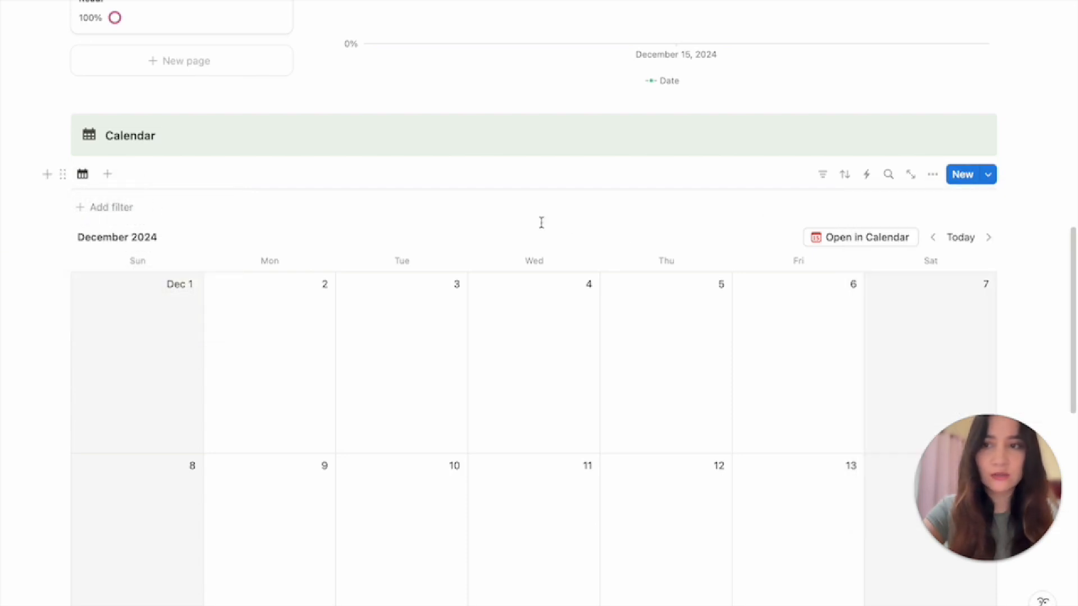
pyautogui.scroll(-1, 550, 238)
pyautogui.scroll(-3, 553, 243)
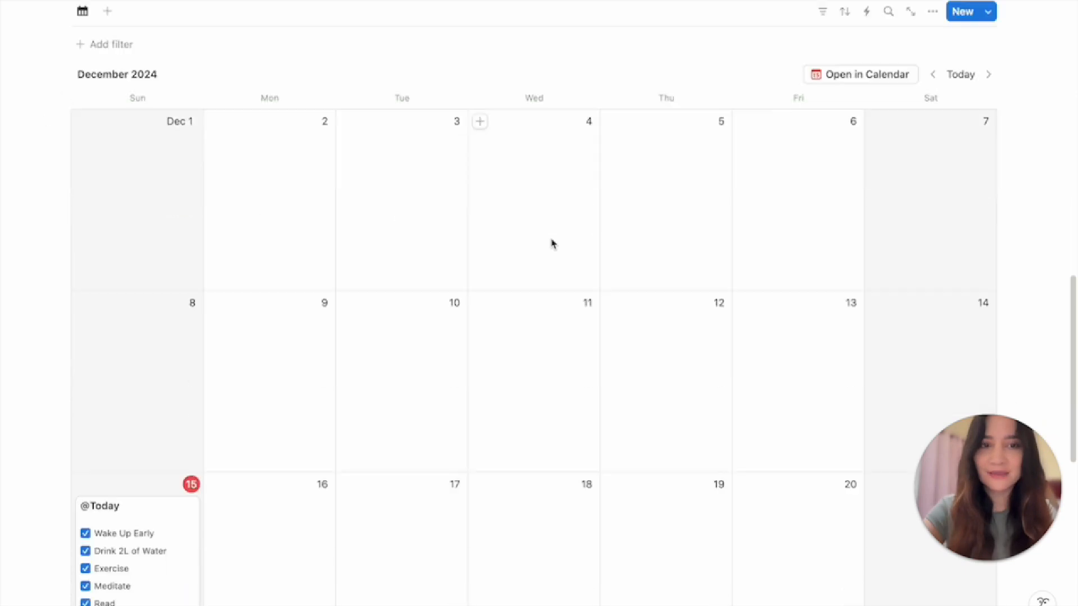
pyautogui.scroll(15, 242, 285)
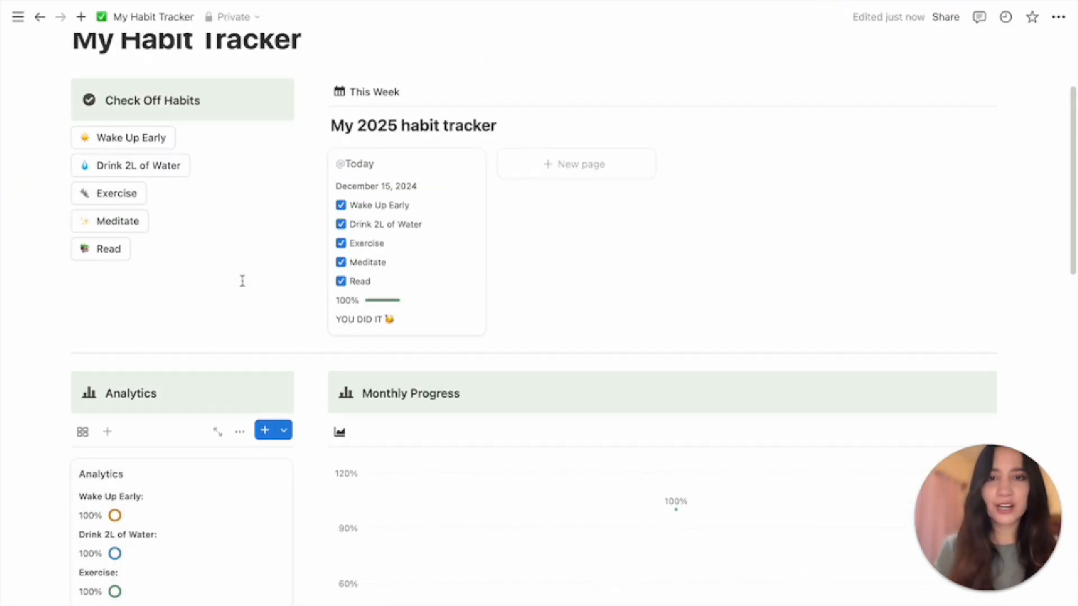
pyautogui.scroll(-2, 514, 353)
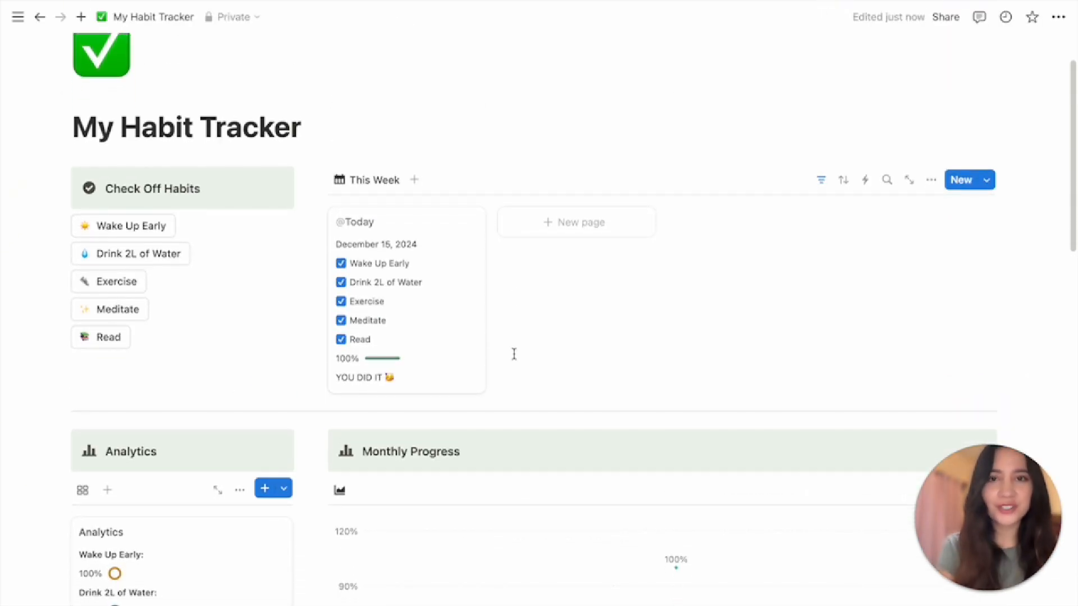